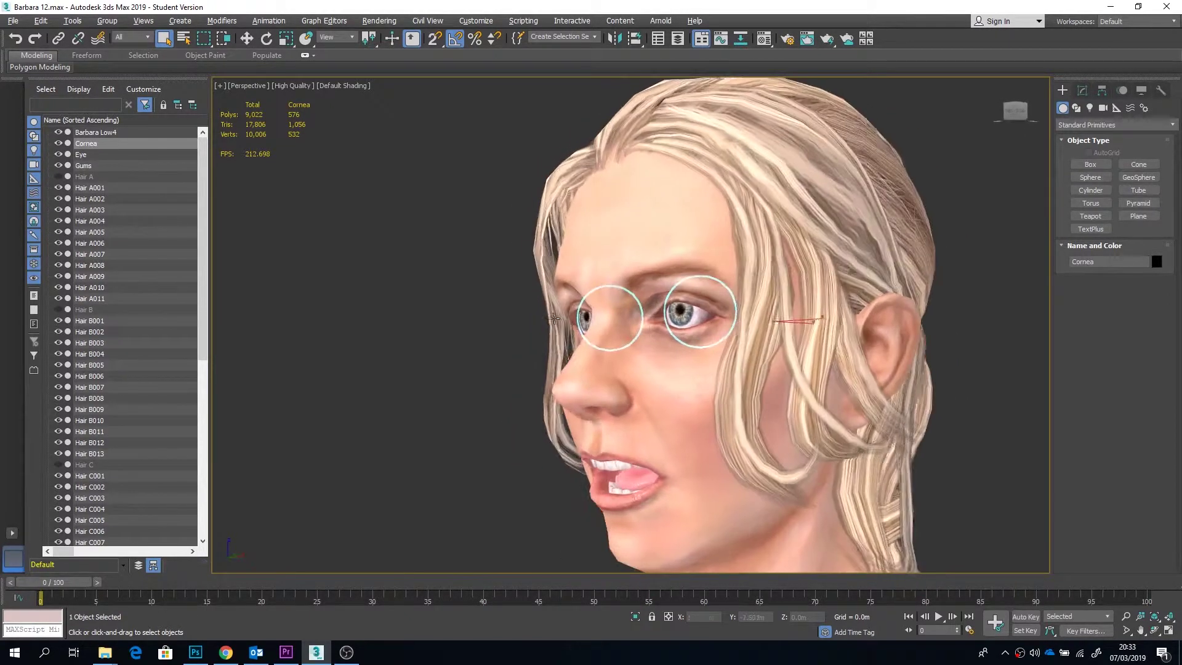
Examine the finished head's cornea and eye meshes up close with edged faces displayed.
scroll(397, 340, "up", 3)
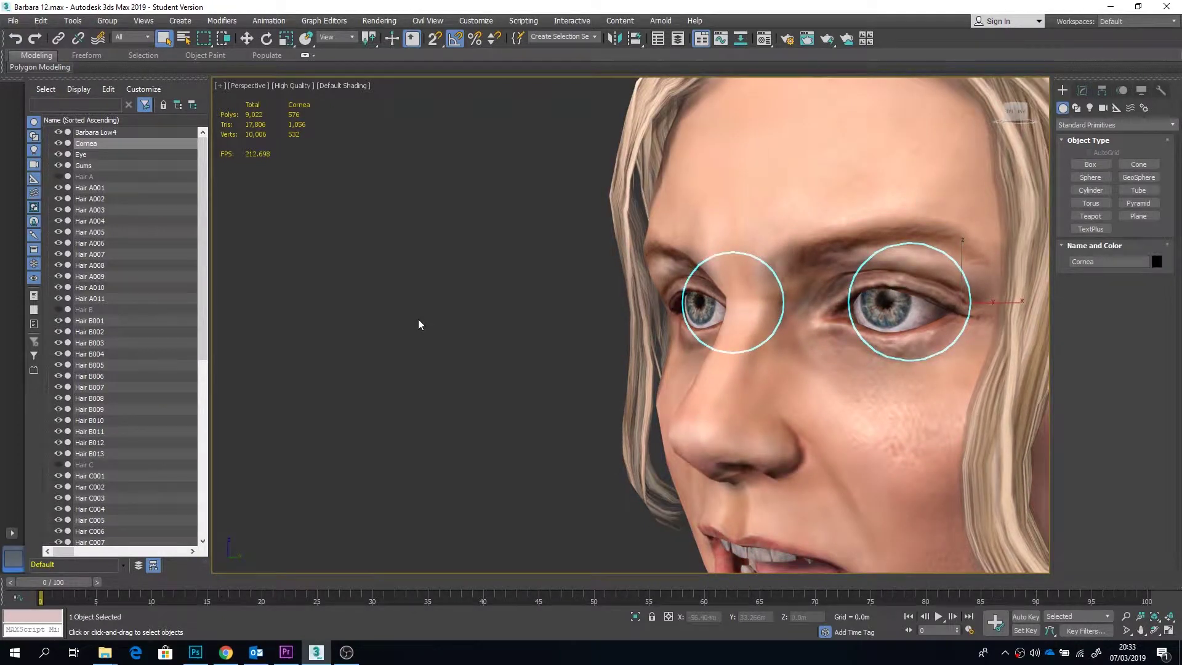
left_click(419, 325)
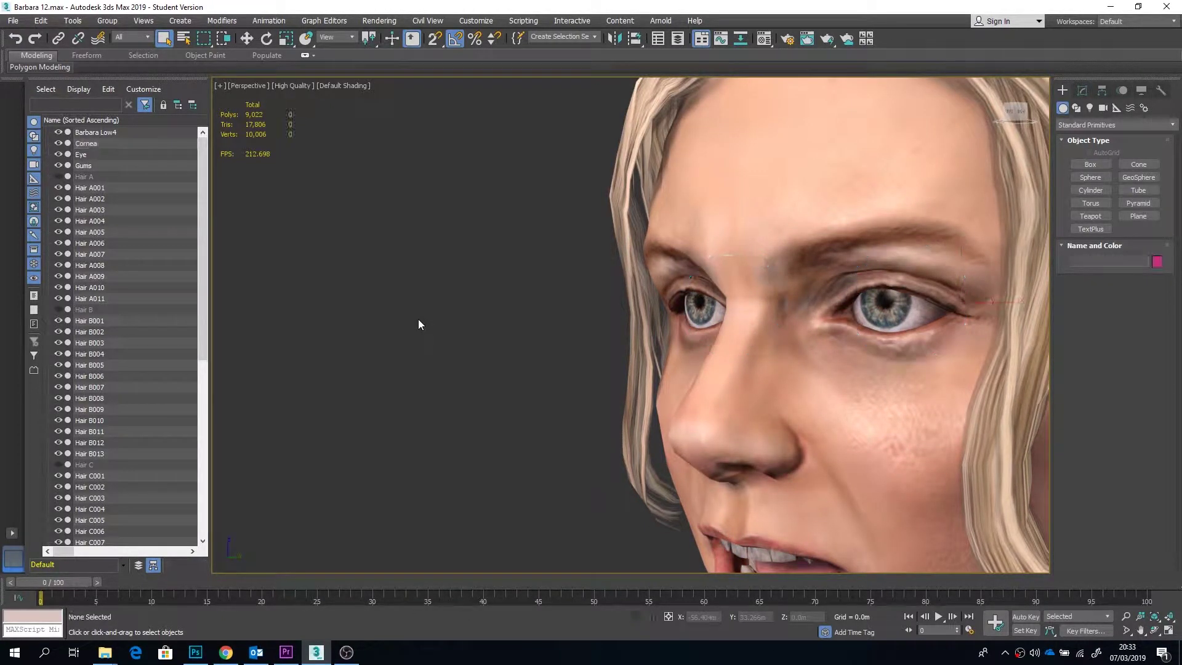
key("F4")
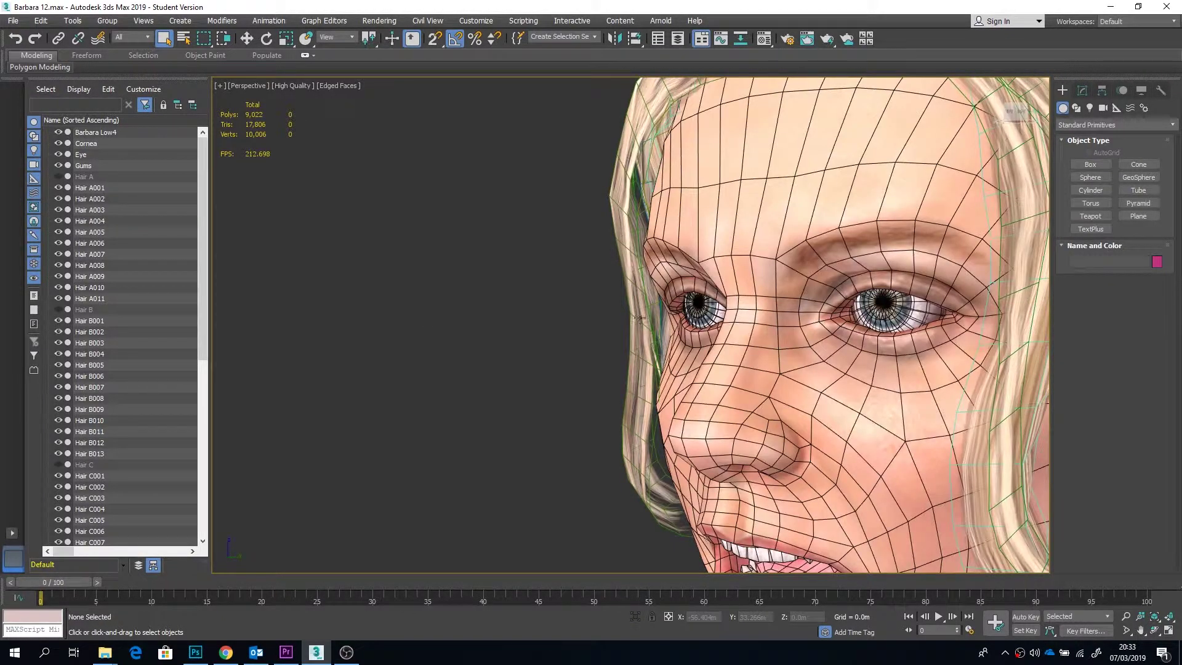
left_click(917, 312)
scroll(919, 314, "up", 3)
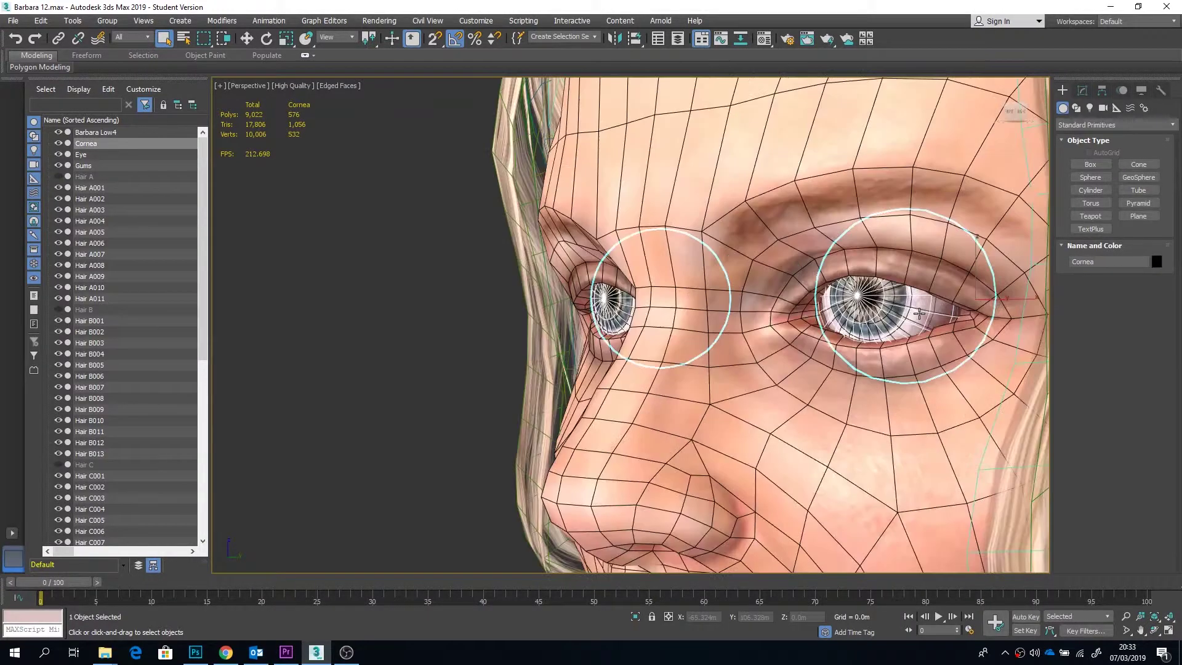
scroll(918, 314, "up", 2)
middle_click_drag(910, 314, 884, 315, "alt")
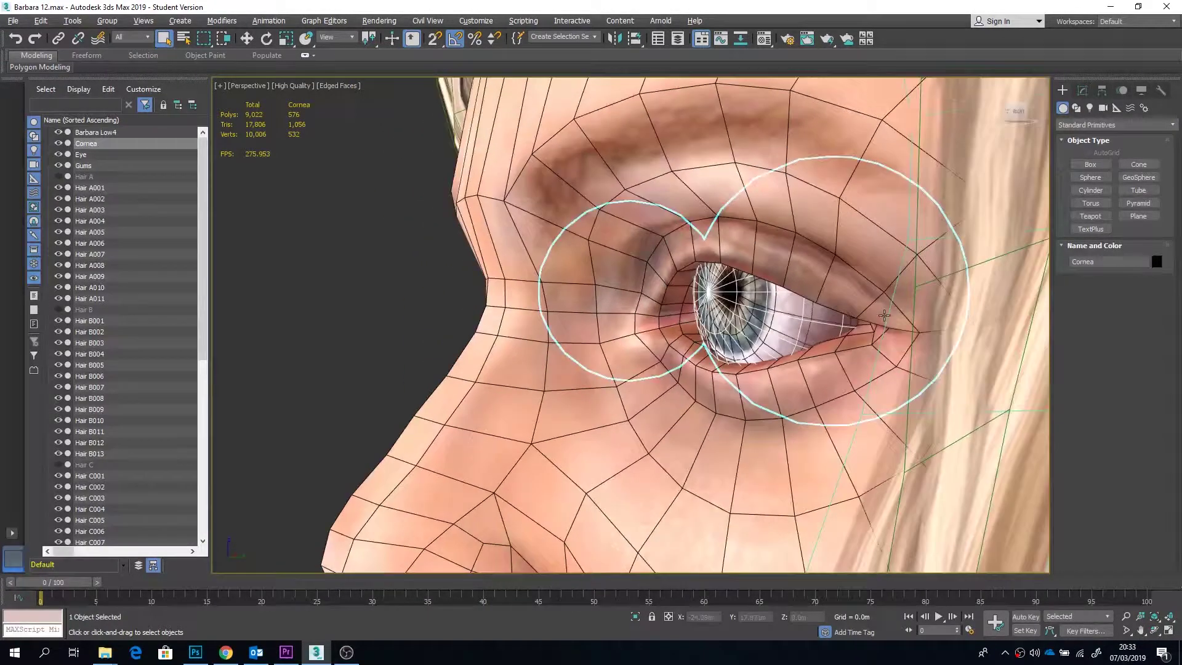
left_click(420, 280)
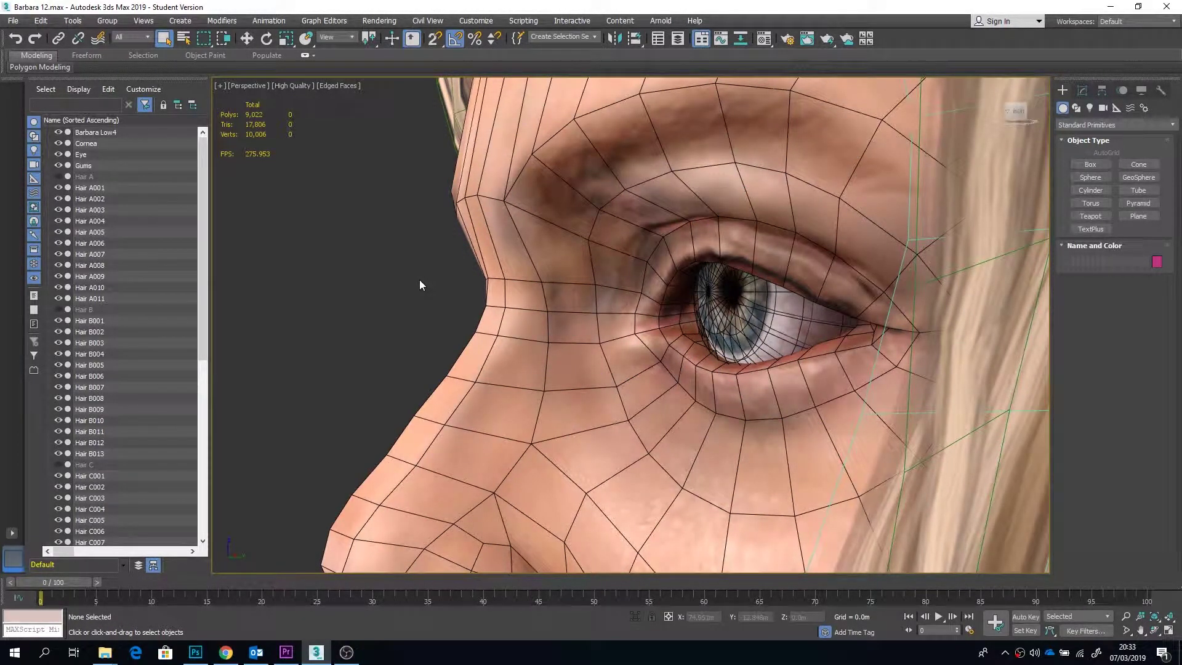
left_click(734, 308)
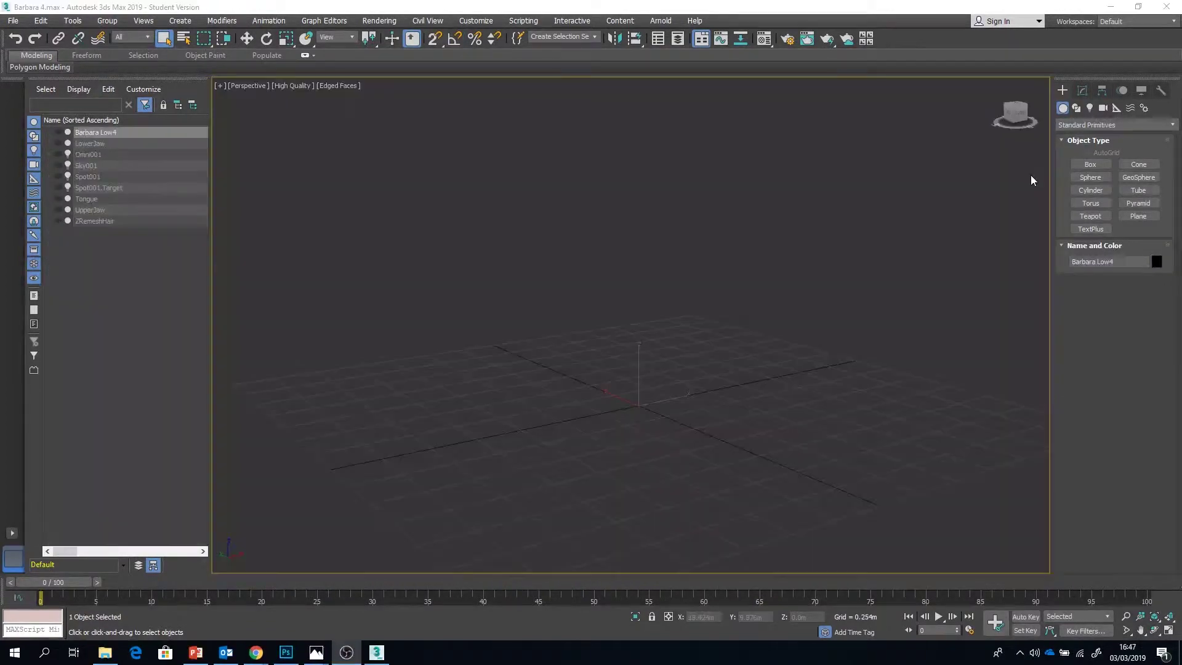
Create a sphere with a radius of about 0.54 m near the grid centre and zero its world X and Y position.
left_click(1090, 177)
left_click_drag(641, 404, 629, 368)
right_click(247, 38)
right_click(577, 302)
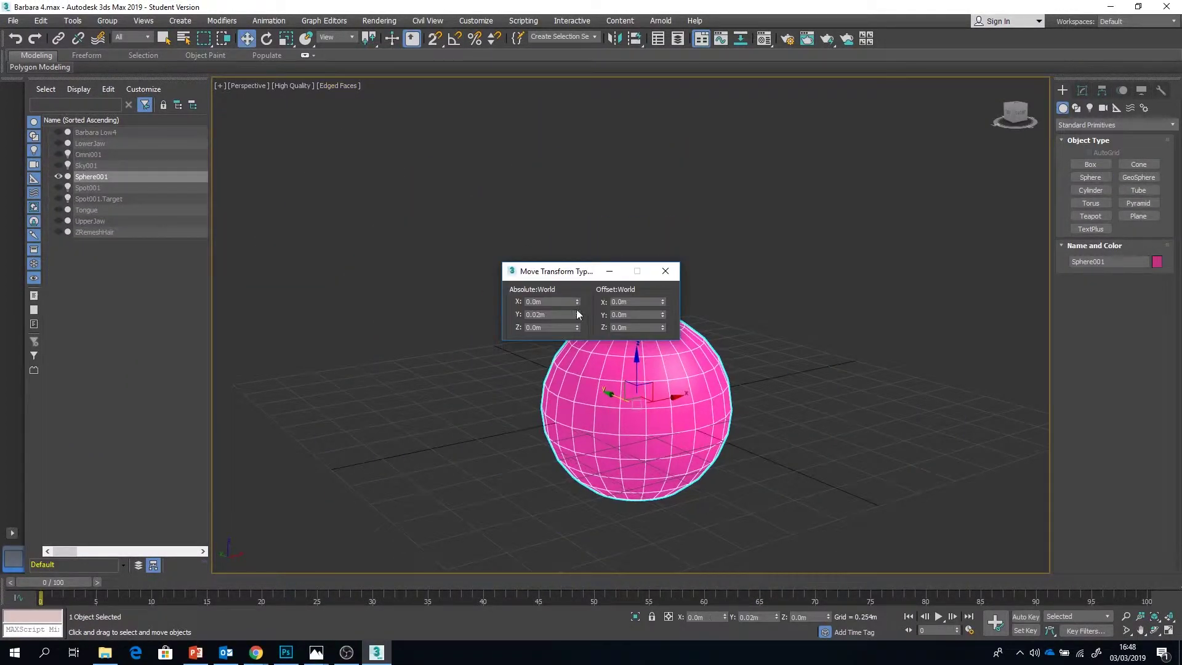
right_click(577, 314)
left_click(665, 271)
Rotate the sphere with angle snapping so that its pole faces the front.
key("e")
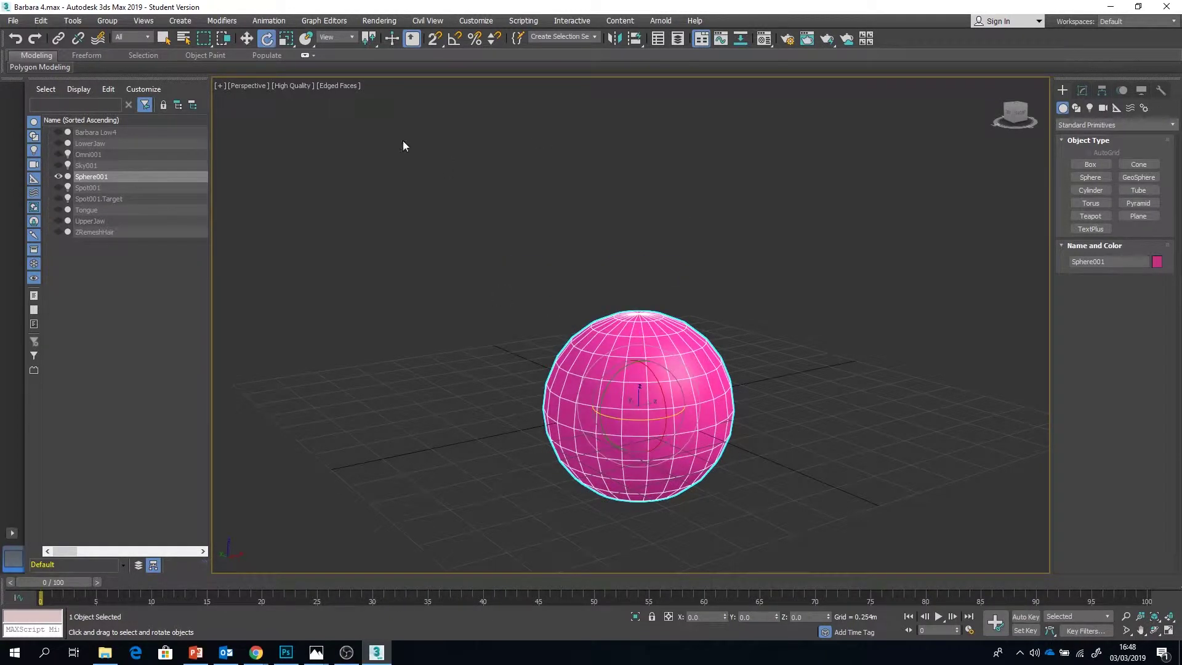
left_click(454, 38)
left_click_drag(666, 348, 670, 441)
left_click(455, 39)
left_click(246, 39)
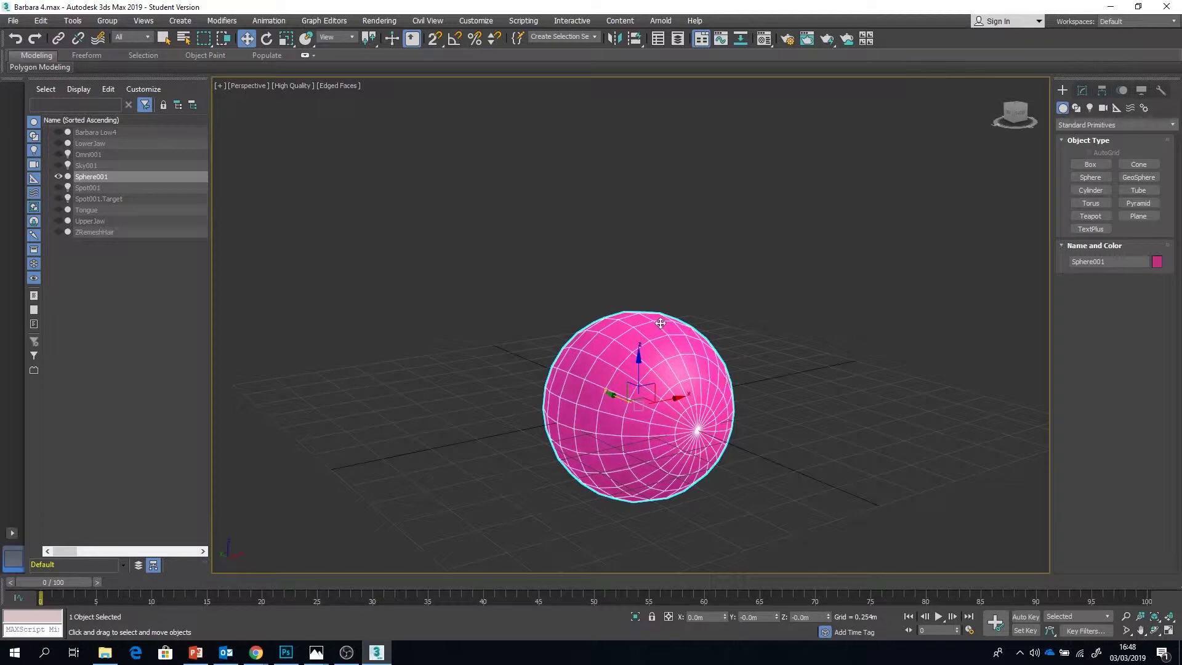
Convert the sphere to an editable poly and rename it Eye.
left_click(1083, 91)
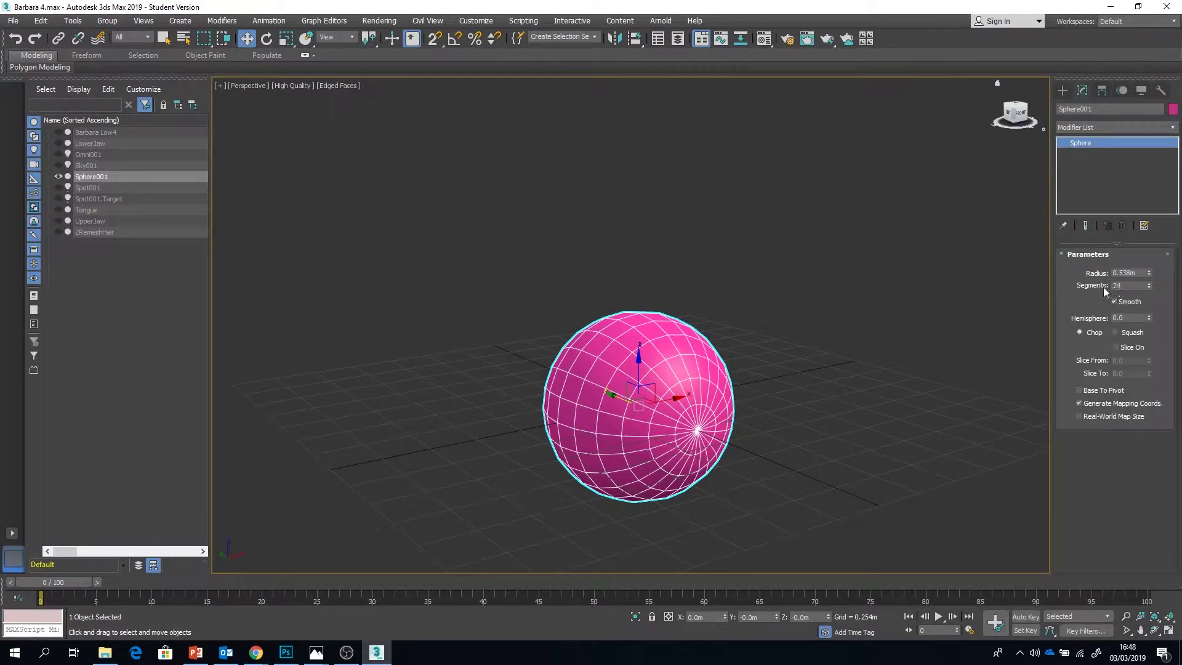
right_click(673, 387)
mouse_move(725, 510)
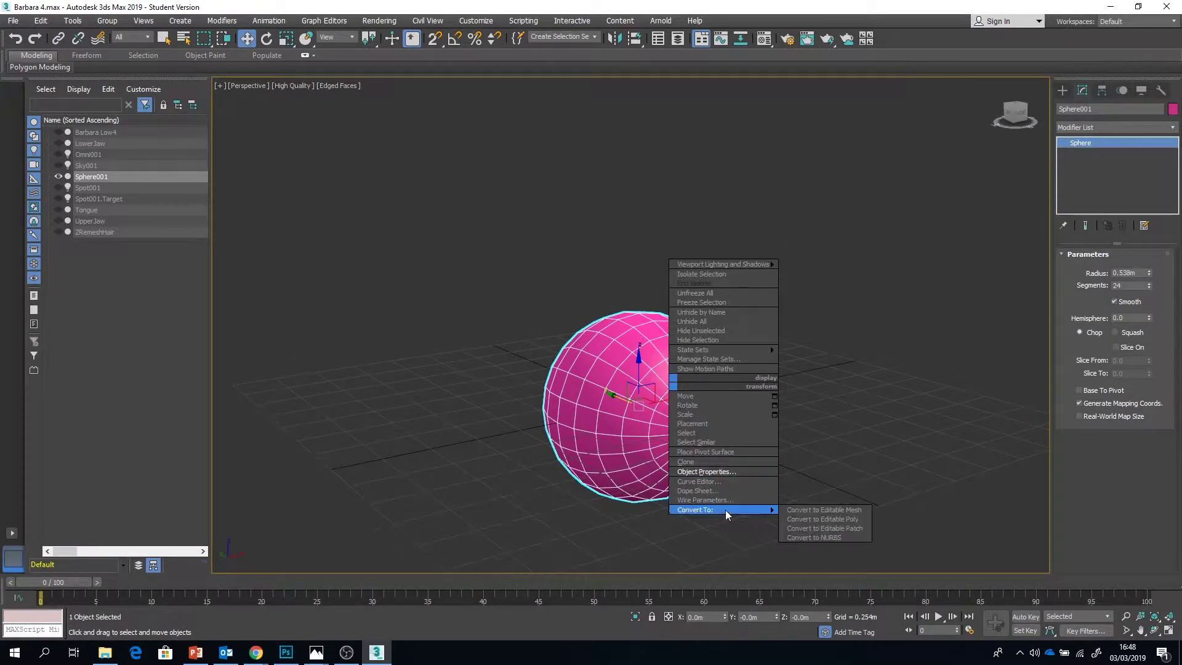
left_click(808, 517)
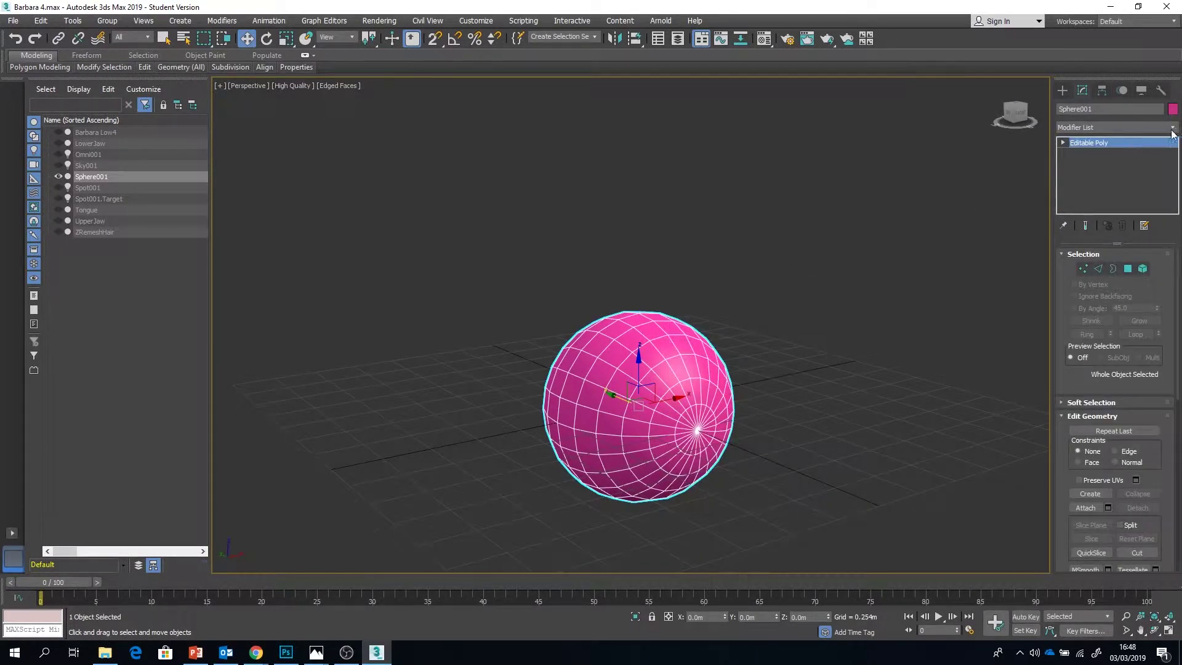
left_click_drag(1113, 111, 1055, 109)
type("Eye")
key("Return")
Add an Unwrap UVW modifier to the eye and apply a planar projection to all its polygons.
left_click(1169, 128)
scroll(1128, 426, "down", 15)
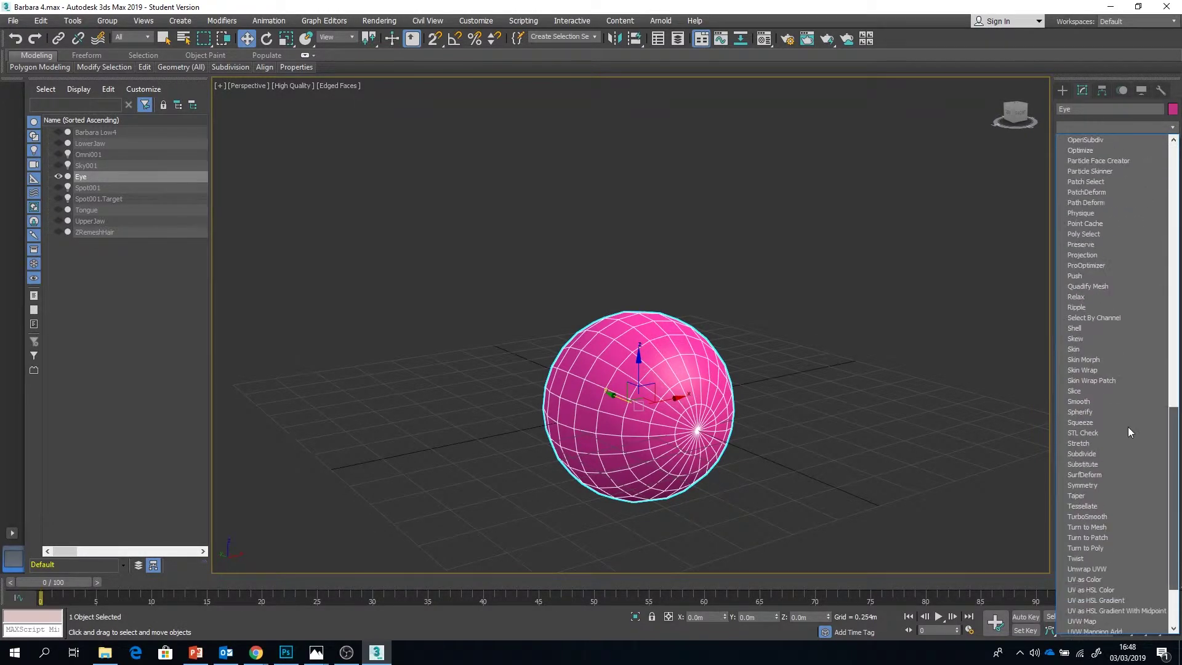
left_click(1113, 478)
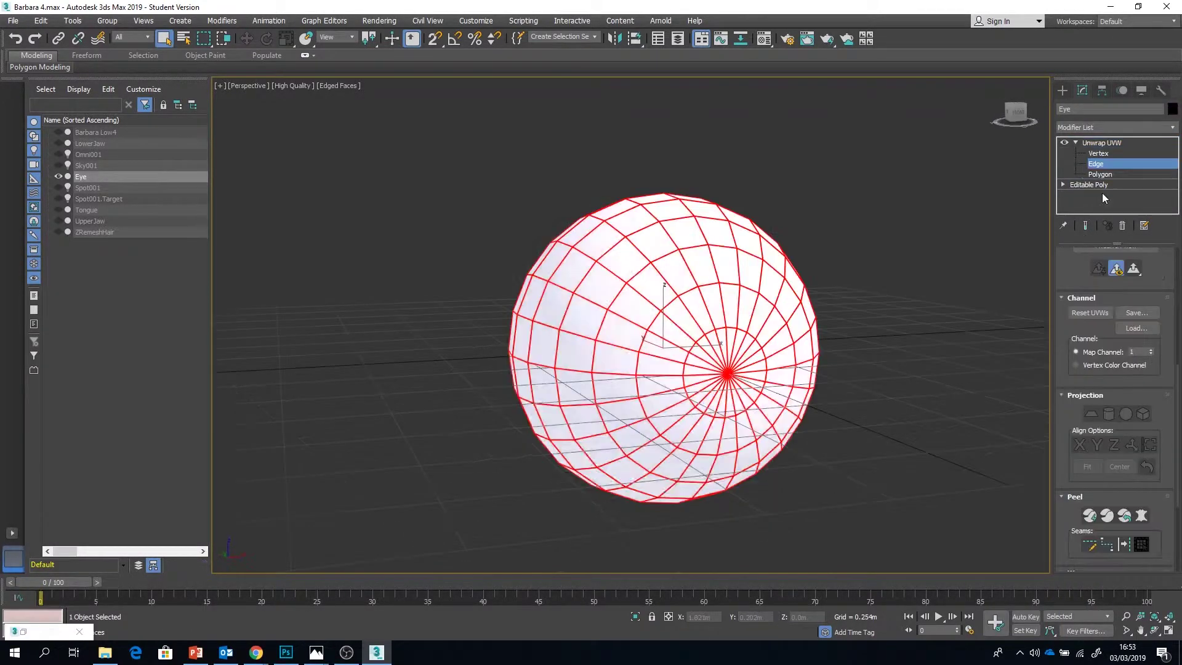
left_click(1109, 175)
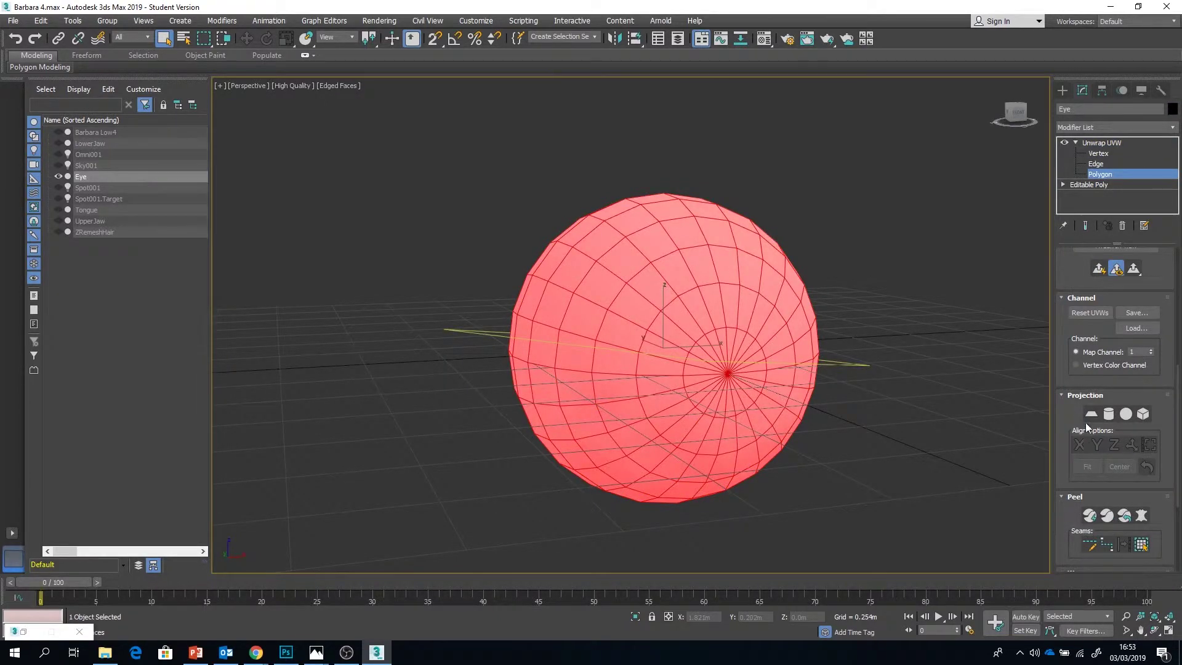
left_click(1091, 415)
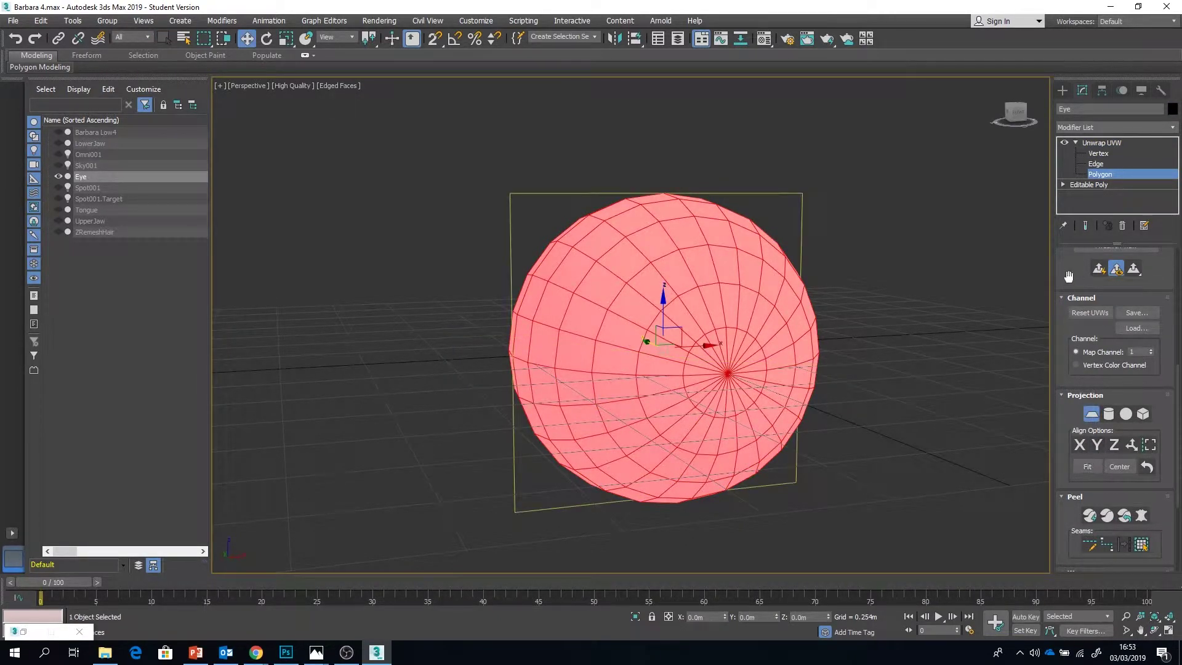
Open the UV editor for the eye and display the CheckerPattern as its texture.
left_click_drag(1069, 276, 1103, 482)
left_click(1115, 433)
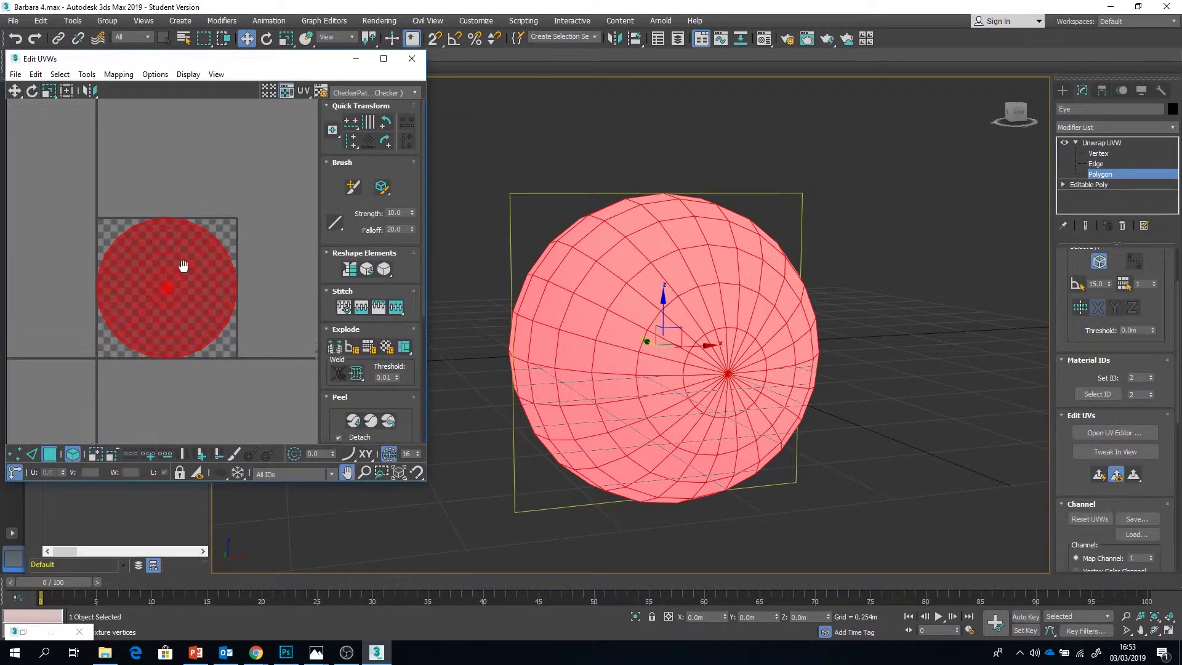
middle_click_drag(183, 266, 183, 267)
scroll(175, 286, "up", 2)
left_click(359, 94)
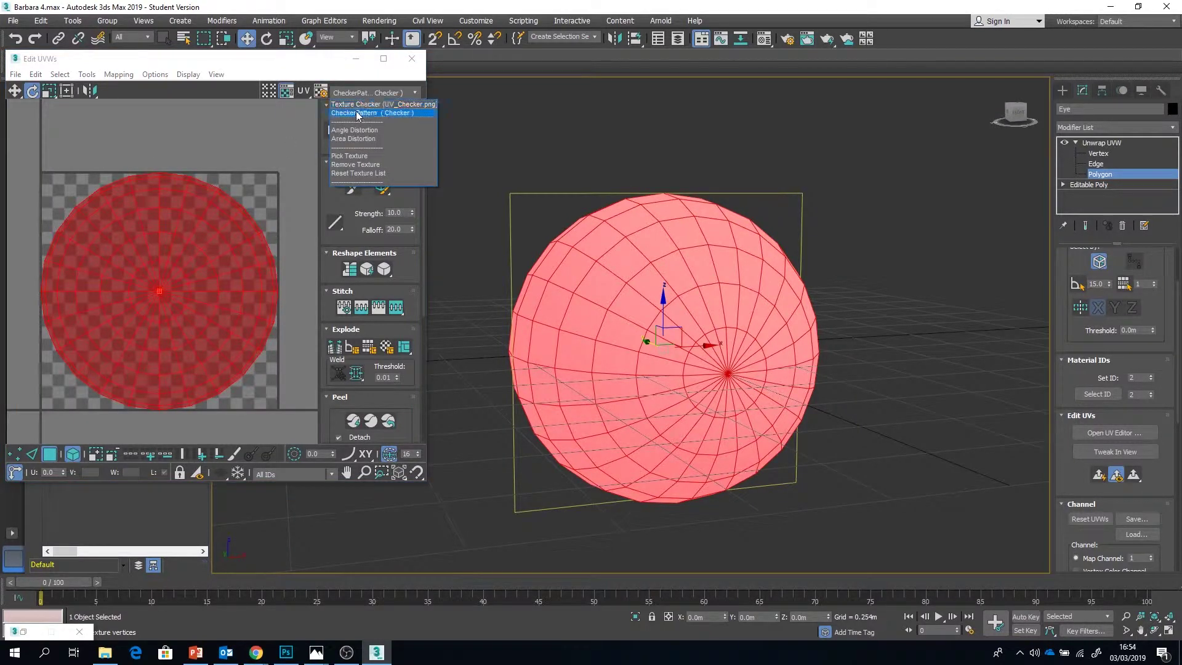
left_click(358, 114)
left_click(372, 94)
left_click(374, 104)
left_click(373, 93)
left_click(373, 113)
mouse_move(693, 341)
middle_mouse_down("alt")
mouse_move(666, 334)
mouse_move(695, 327)
middle_mouse_up("alt")
scroll(687, 365, "up", 2)
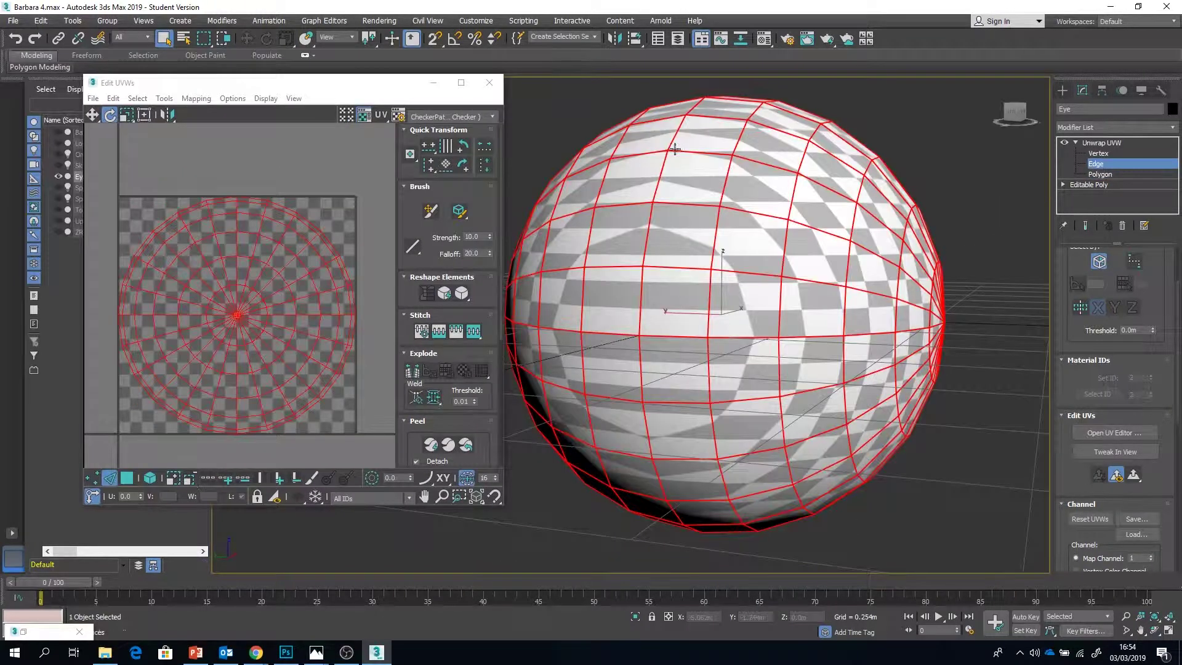
Break the eye's UVs along the edge loop around its middle and enable polygon selection by UV element.
double_click(673, 140)
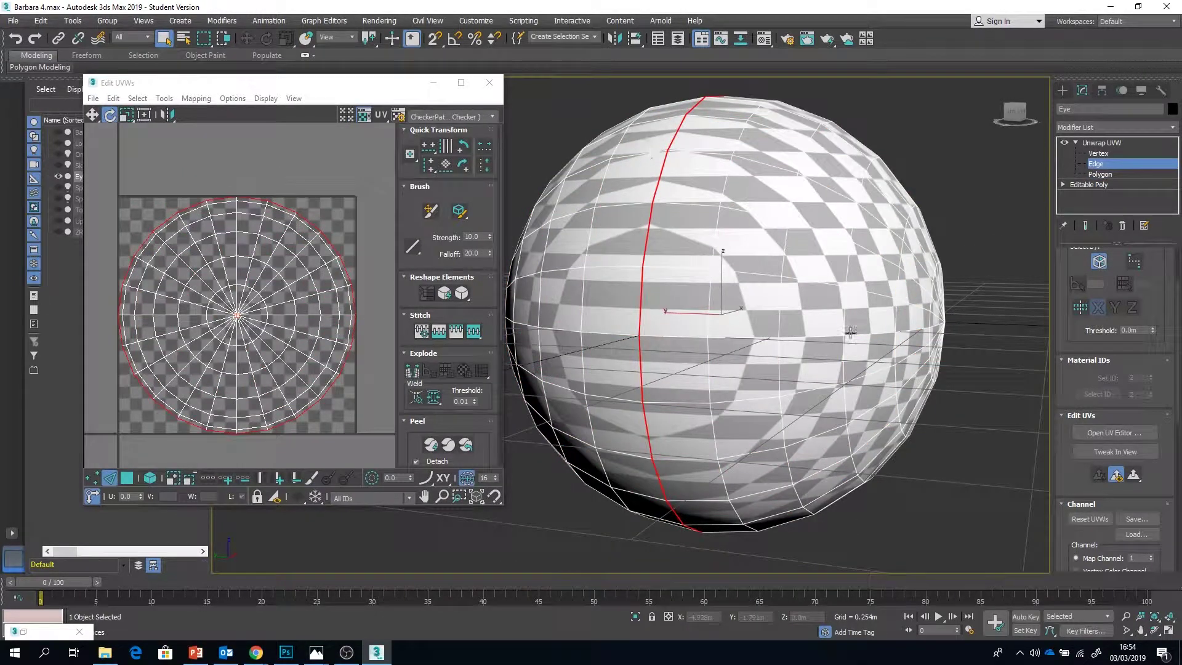
left_click(412, 373)
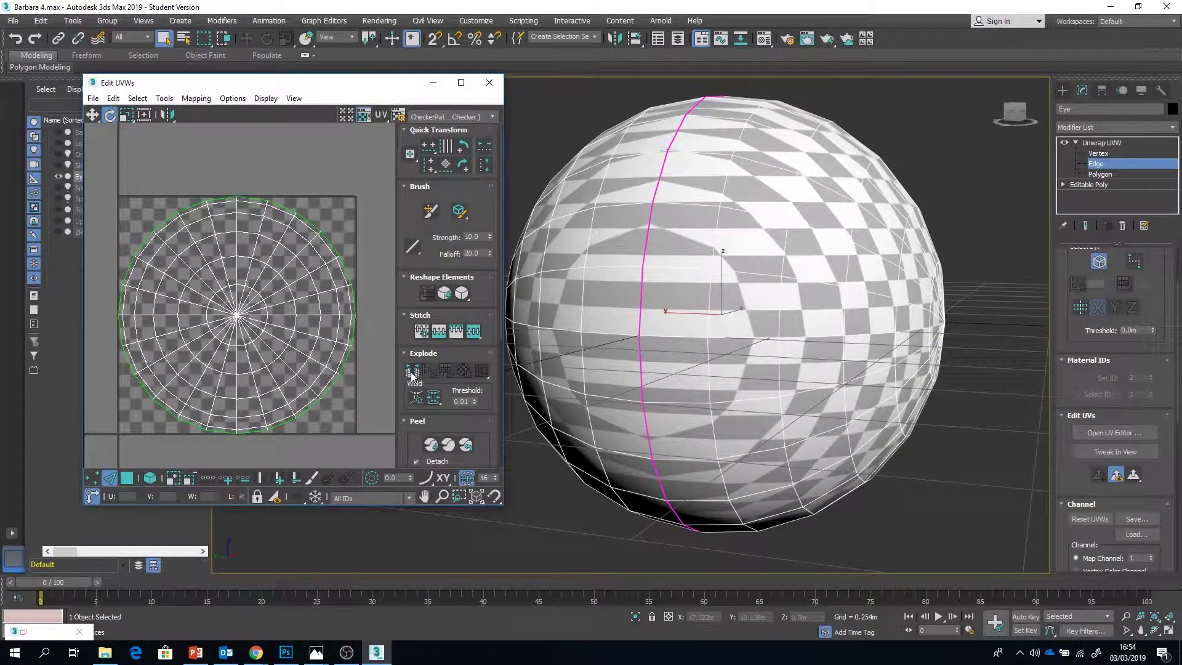
left_click(129, 479)
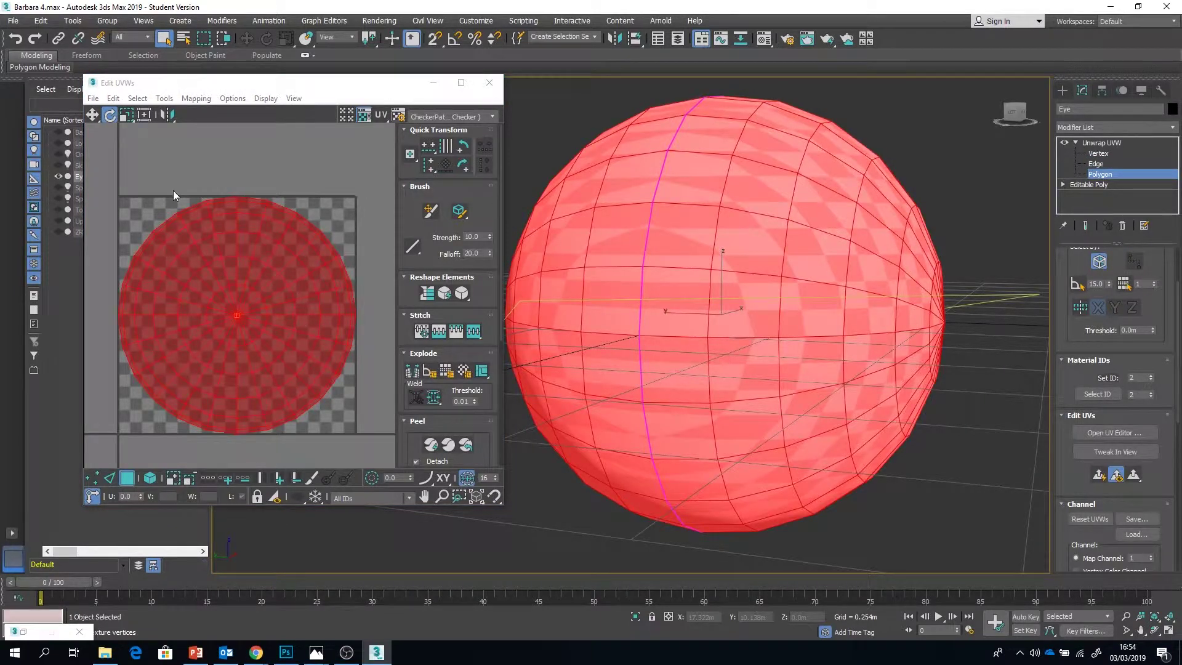
left_click_drag(174, 191, 314, 310)
left_click(152, 479)
left_click(242, 363)
left_click(682, 348)
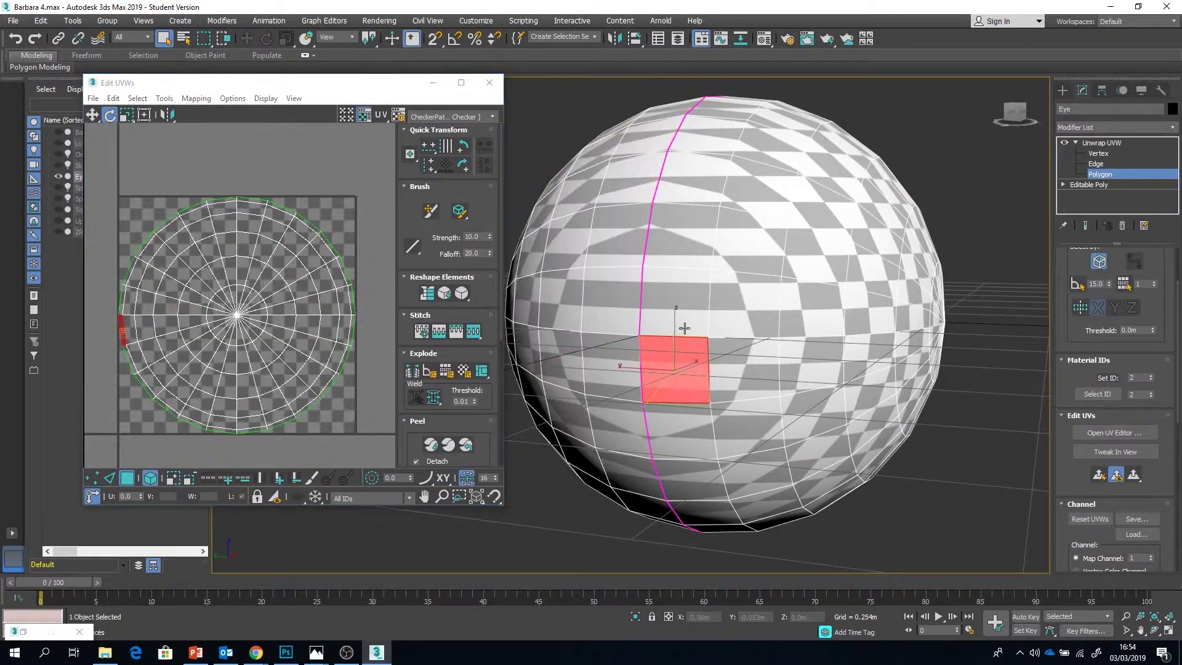
Relax the back half's UV shell by polygon angles and move it below the checkered UV square.
left_click(249, 292)
scroll(246, 274, "down", 3)
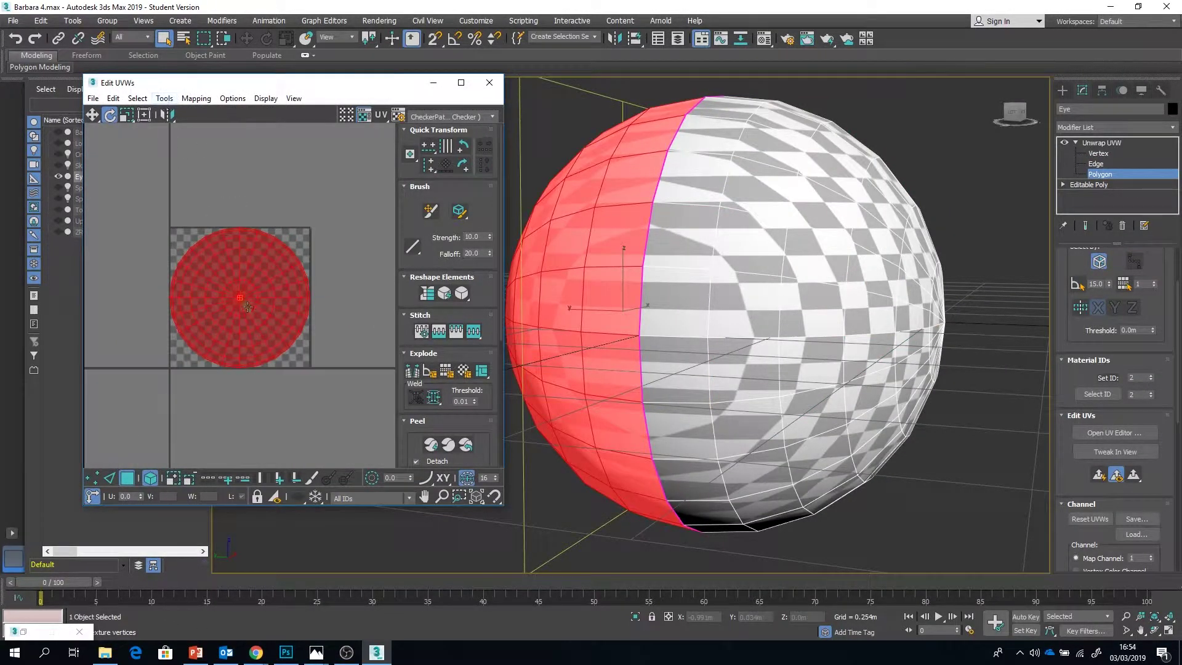
left_click(164, 98)
left_click(185, 303)
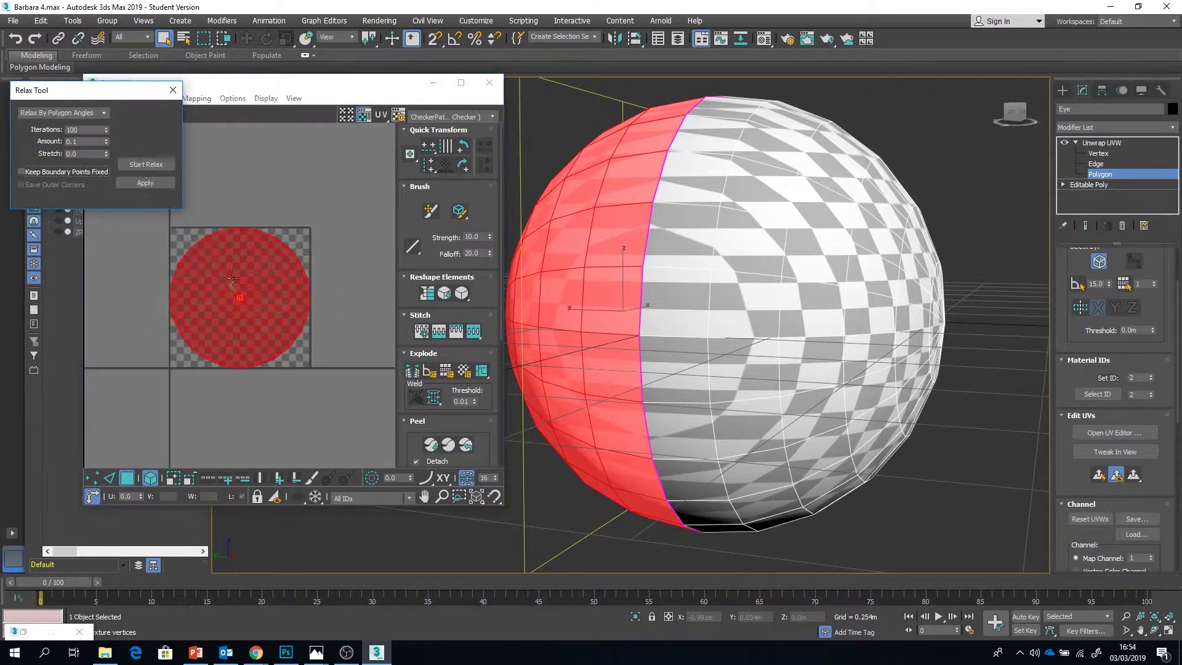
left_click(143, 165)
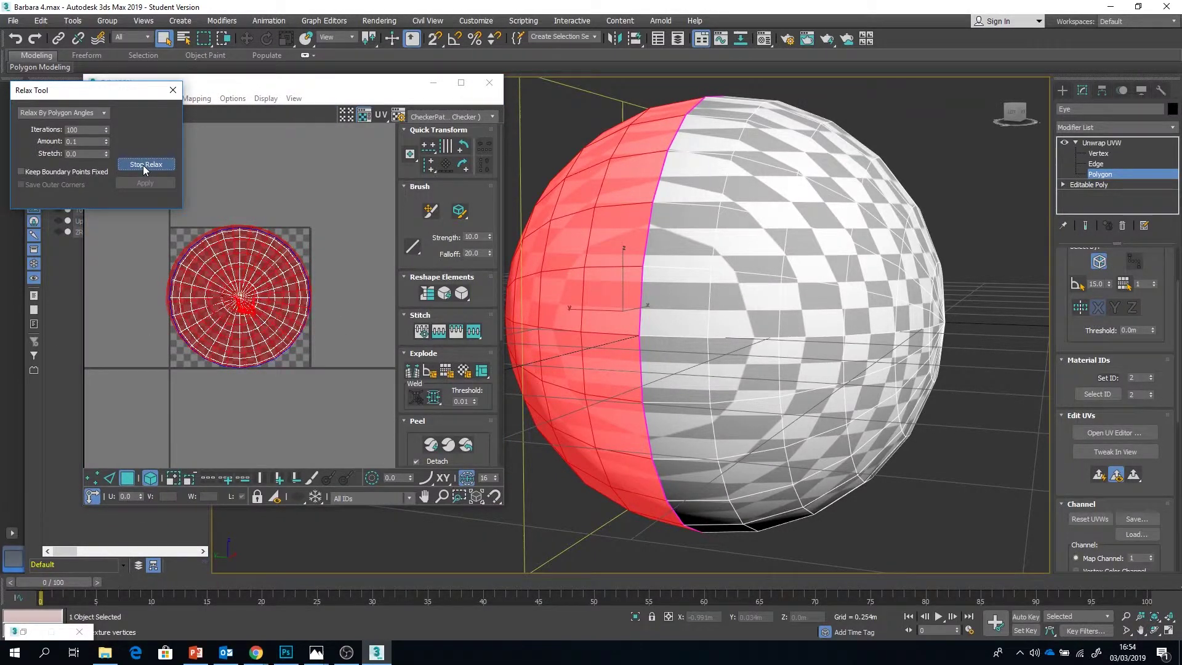
left_click(144, 166)
left_click(173, 90)
left_click(93, 115)
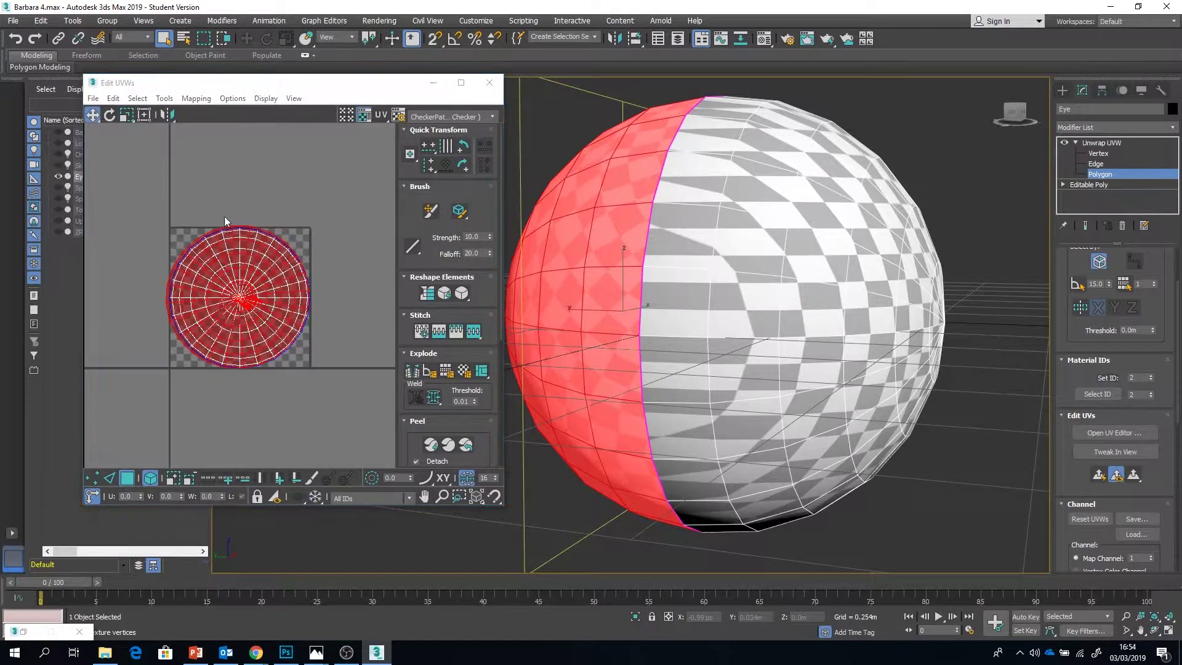
left_click_drag(227, 232, 269, 409)
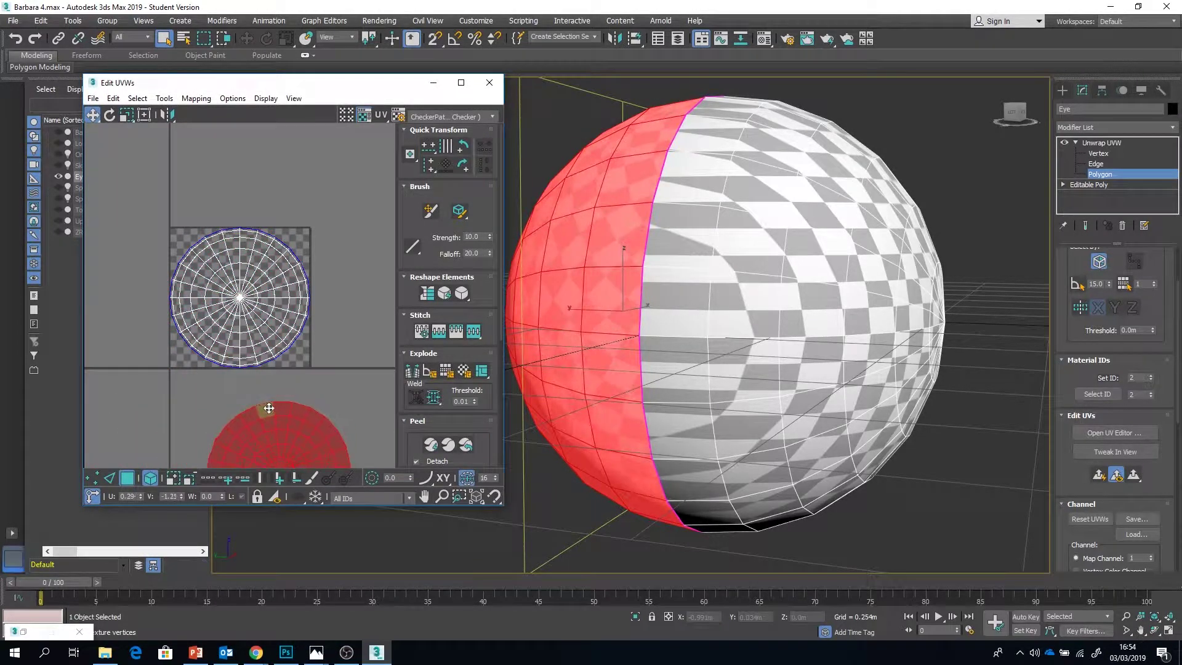
Relax the front half's UV shell by polygon angles.
left_click(224, 295)
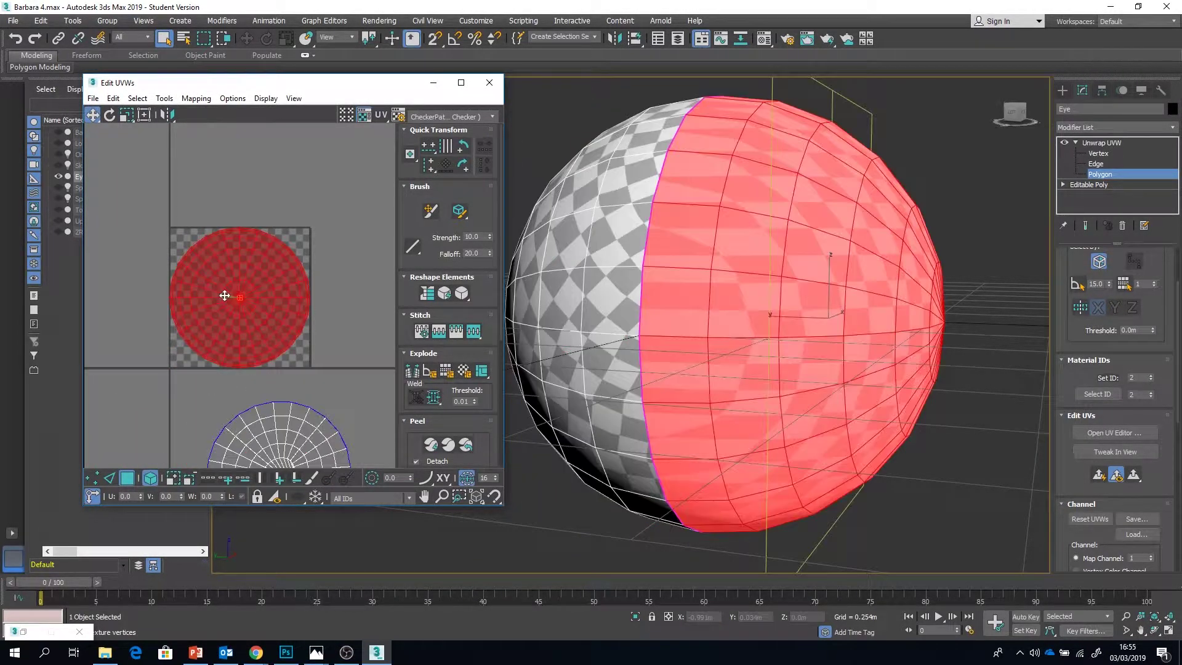
left_click(164, 99)
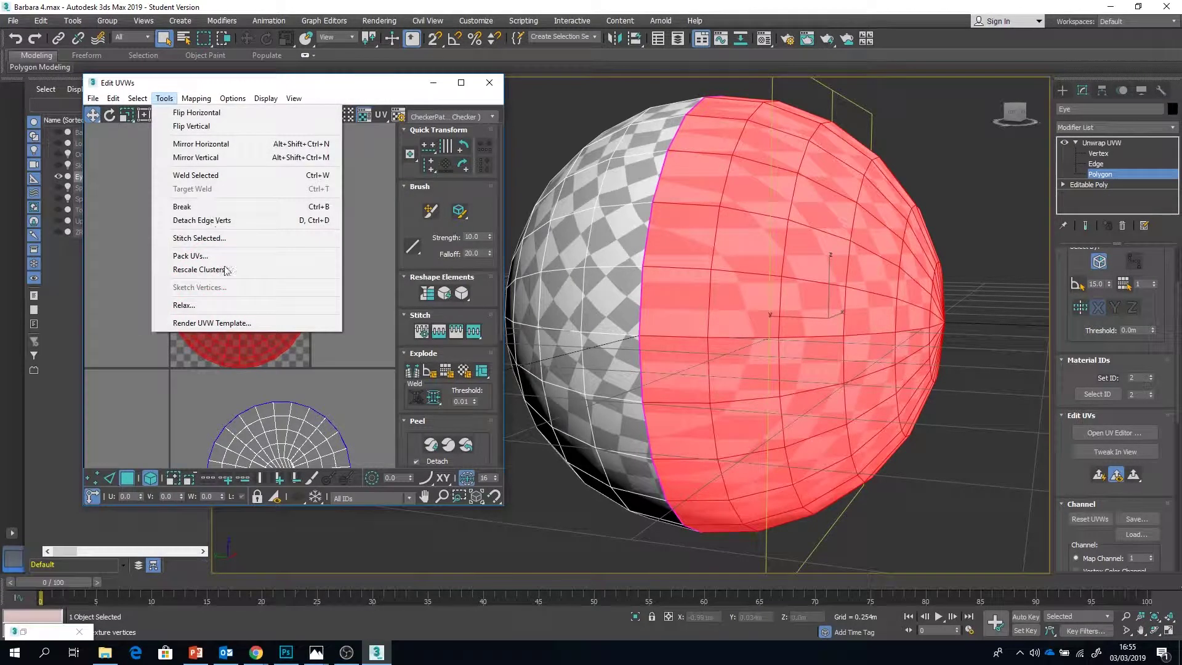
left_click(204, 304)
left_click(138, 165)
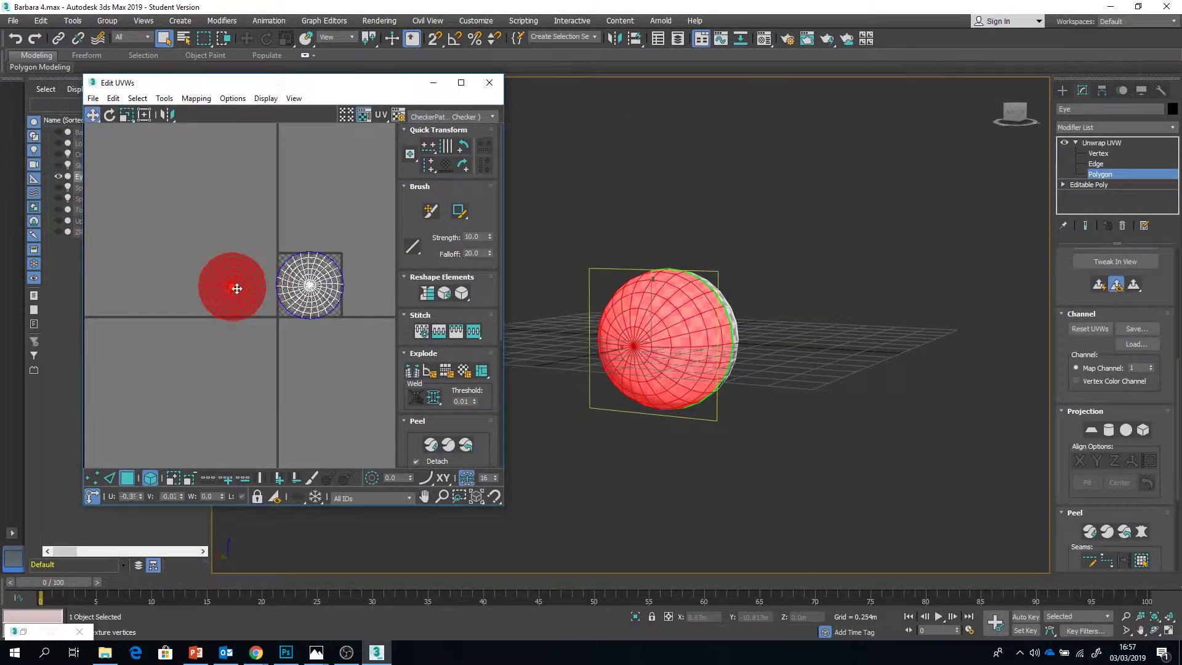
Check the checker pattern on both halves of the eye and close the UV editor.
scroll(680, 365, "up", 5)
scroll(755, 317, "down", 4)
middle_click_drag(755, 316, 518, 297, "alt")
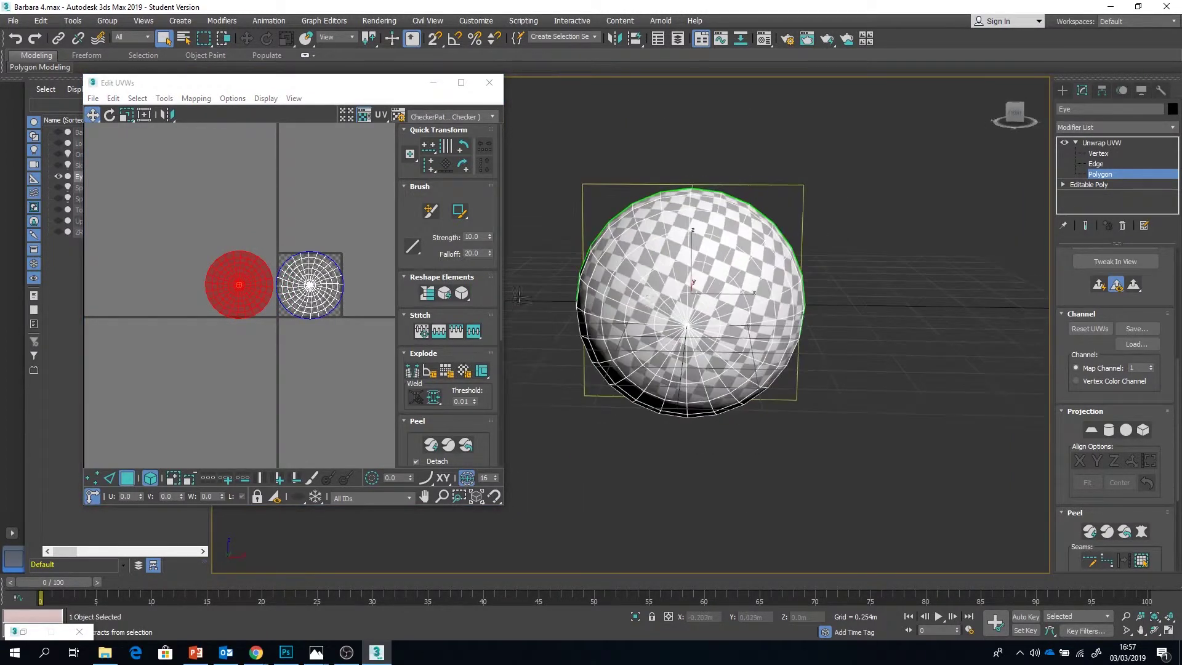
middle_click_drag(669, 287, 700, 267, "alt")
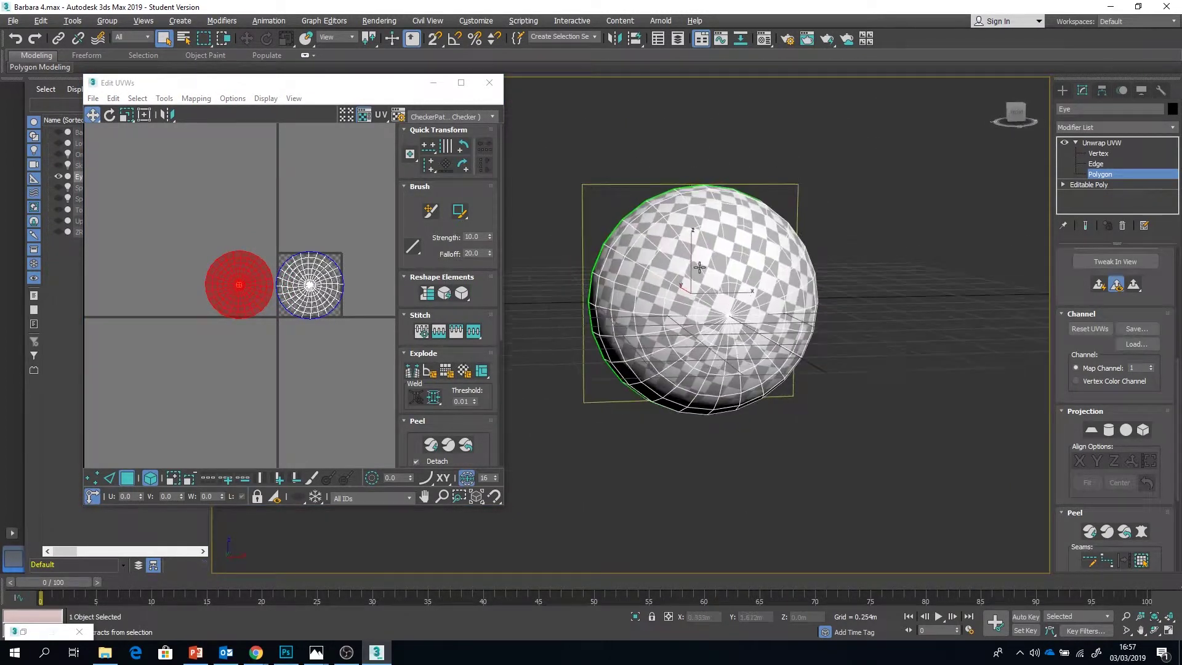
left_click(272, 254)
left_click(489, 83)
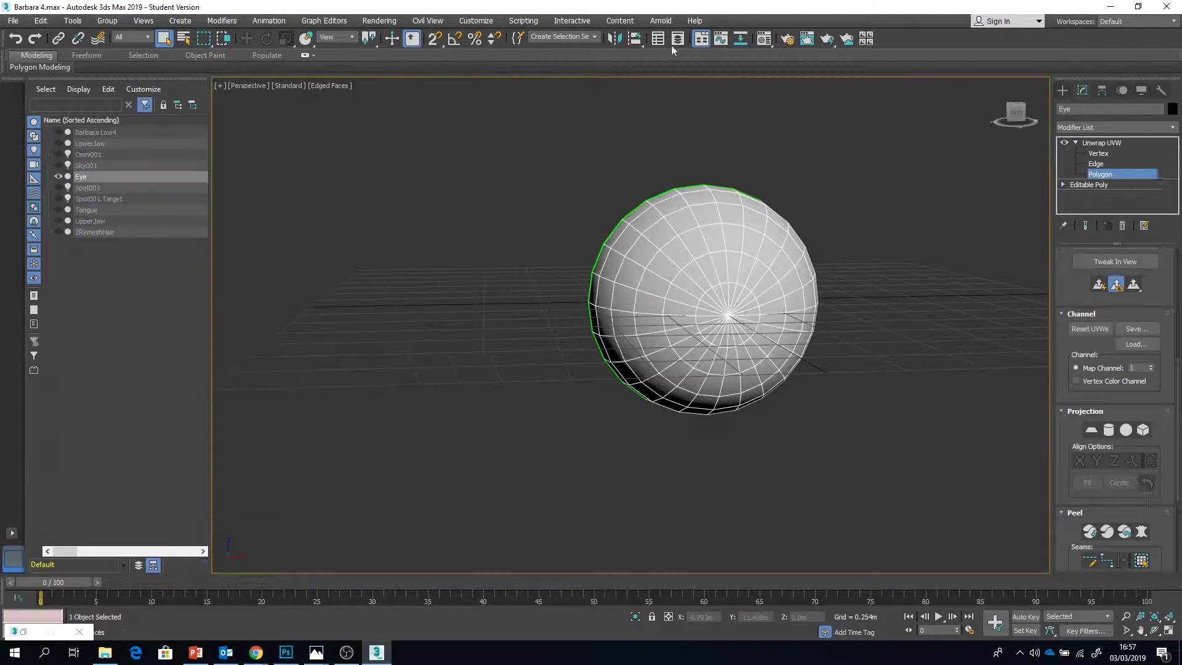
Collapse the eye's Unwrap UVW modifier into its editable poly.
left_click(1105, 142)
right_click(1106, 142)
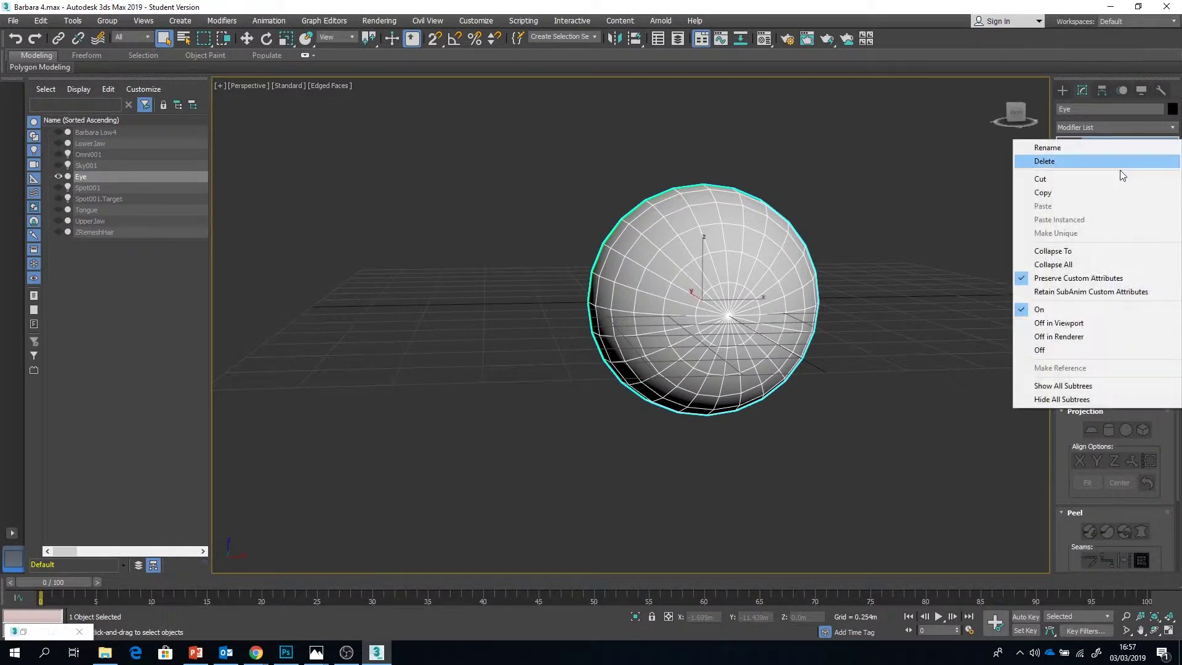
left_click(1083, 251)
left_click(653, 378)
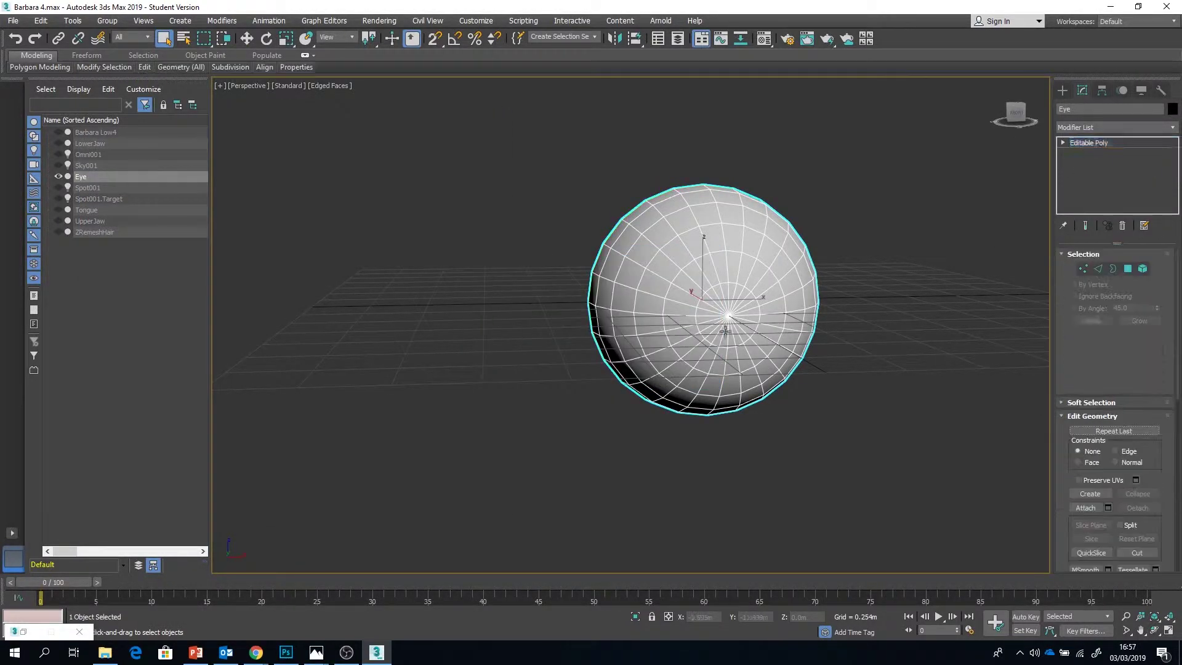
Clone the eye as a slightly larger copy scaled to about 108.7% and name it Cornea.
middle_click_drag(730, 311, 678, 351)
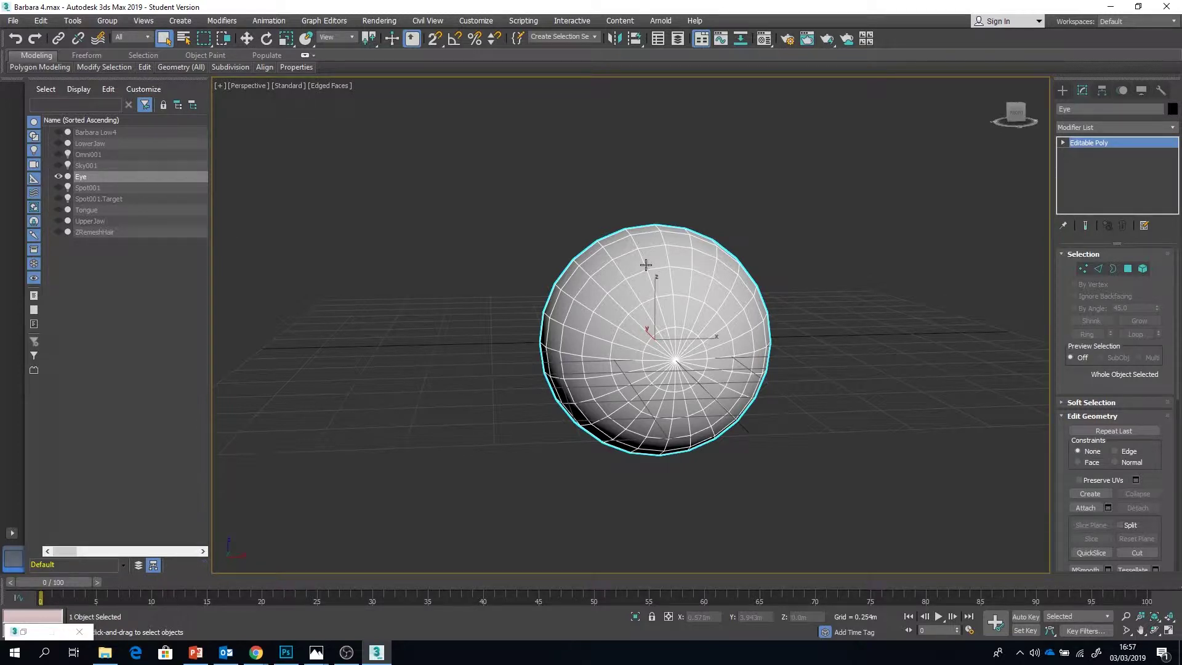
key("r")
left_click_drag(649, 331, 651, 327, "shift")
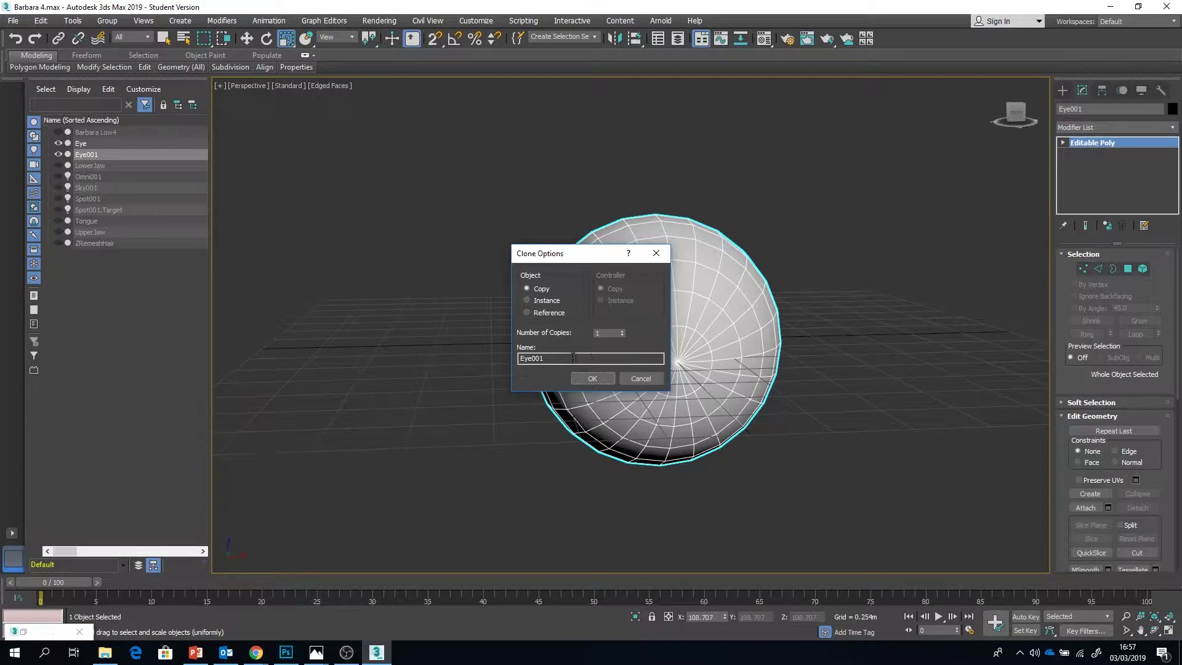
left_click_drag(573, 358, 345, 339)
key("Return")
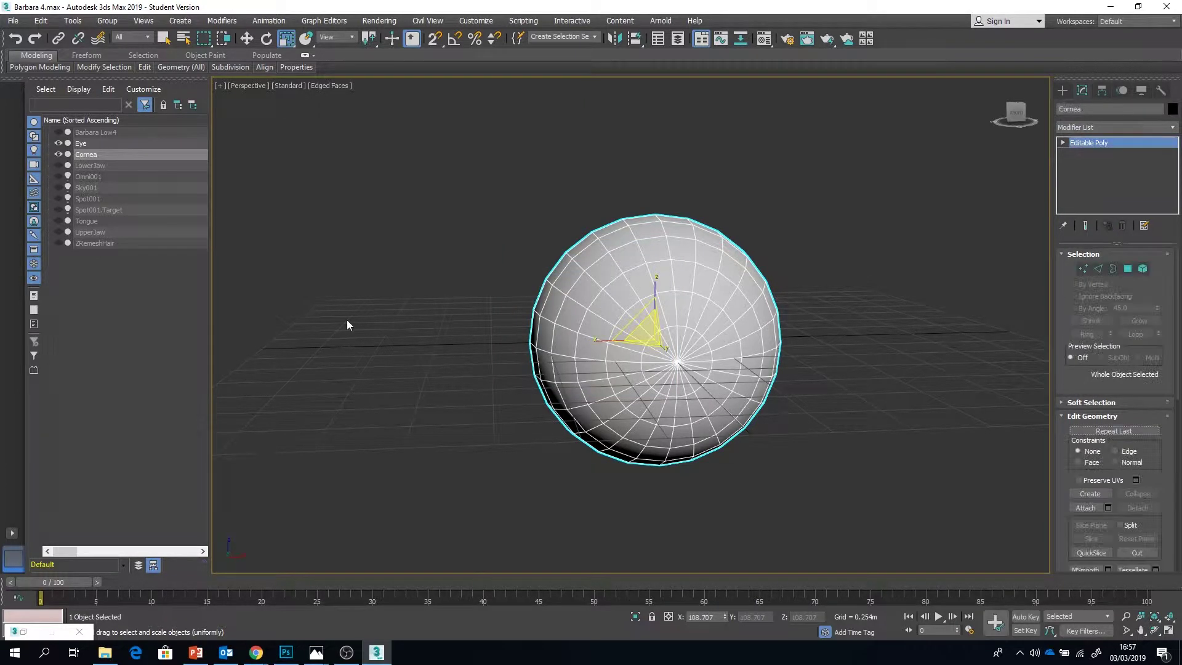
Make the cornea display as see-through in its object properties.
right_click(768, 371)
left_click(794, 491)
left_click(508, 337)
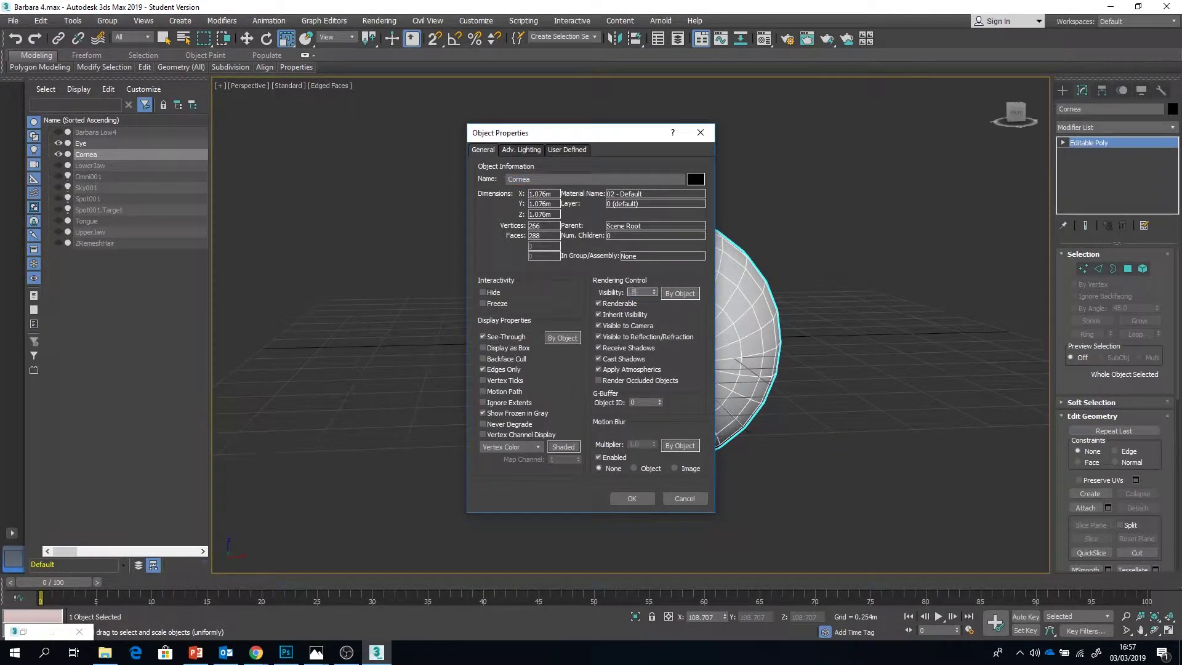
left_click(633, 499)
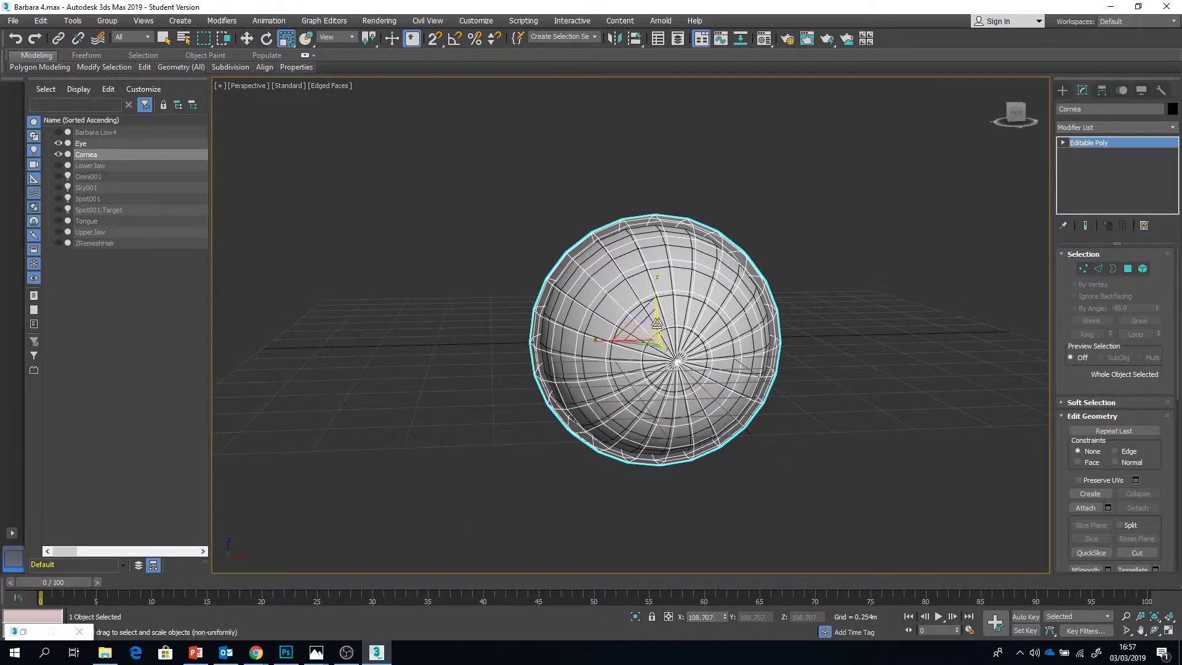
Scale the cornea to about 102.7% so that it closely surrounds the eye.
middle_click_drag(606, 329, 656, 332, "alt")
scroll(653, 333, "up", 3)
left_click_drag(647, 333, 647, 339)
scroll(648, 339, "up", 4)
middle_click_drag(647, 339, 418, 333)
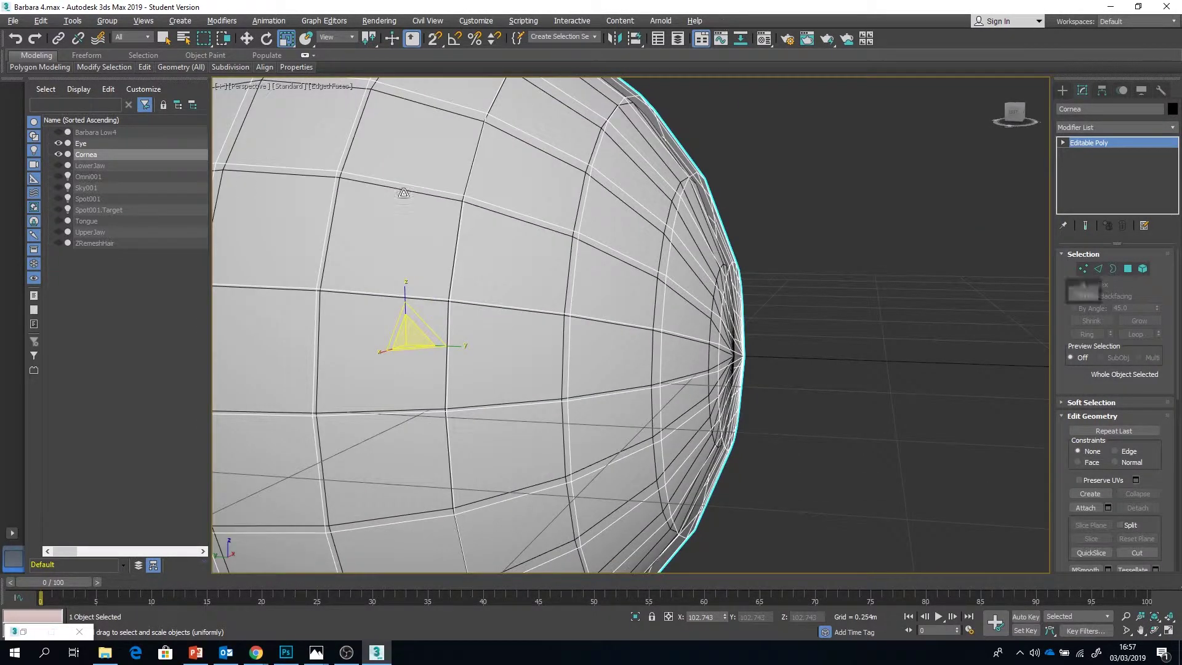
Select the inner eye and move its front pole vertex inward.
left_click(81, 144)
left_click(1098, 269)
left_click(1083, 269)
left_click_drag(726, 337, 745, 386)
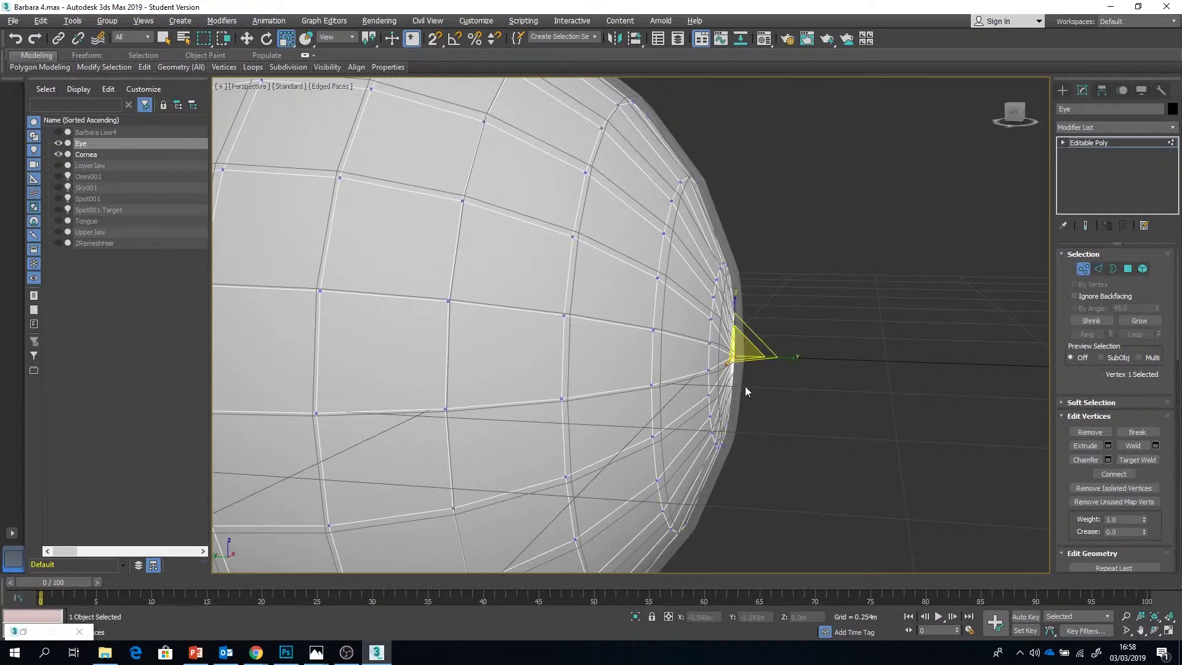
key("w")
mouse_move(685, 354)
left_mouse_down()
mouse_move(638, 352)
mouse_move(670, 354)
left_mouse_up()
Move the edge loop around the eye's front pole slightly inward.
left_click(1099, 269)
double_click(711, 306)
middle_click_drag(749, 364, 760, 327, "alt")
scroll(760, 326, "down", 5)
left_click_drag(711, 342, 706, 341)
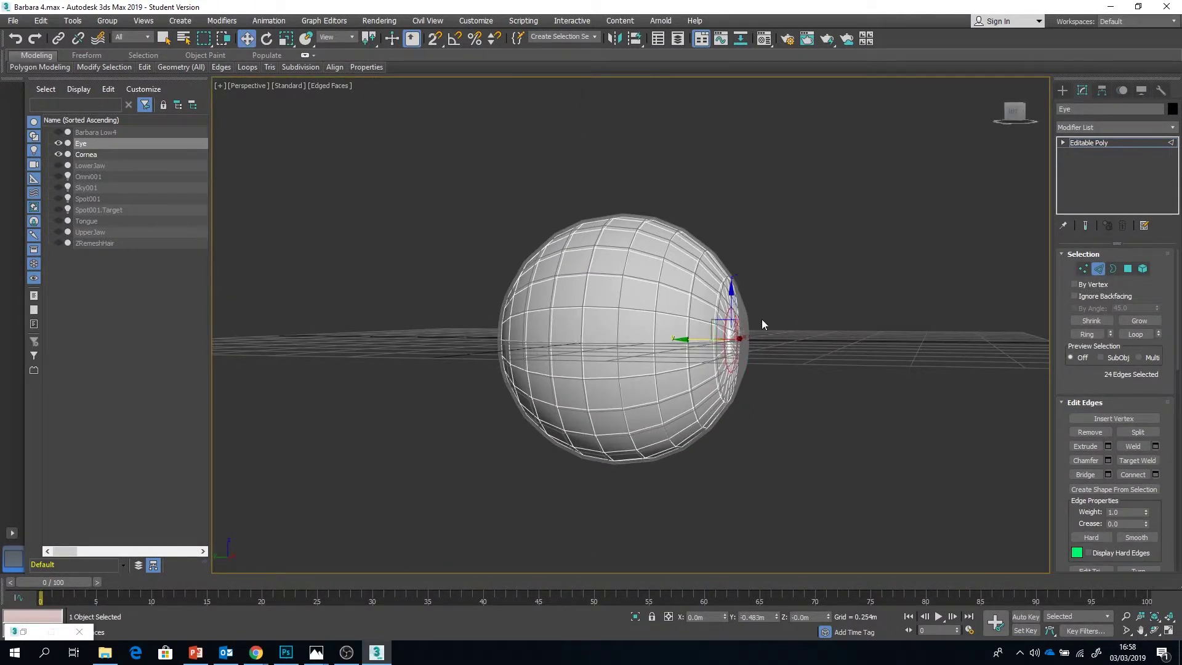
Enlarge the edge loop around the eye's front pole and adjust its depth to flatten the iris area.
scroll(763, 319, "up", 6)
scroll(660, 357, "down", 5)
scroll(660, 359, "up", 4)
middle_click_drag(660, 359, 645, 406, "alt")
key("r")
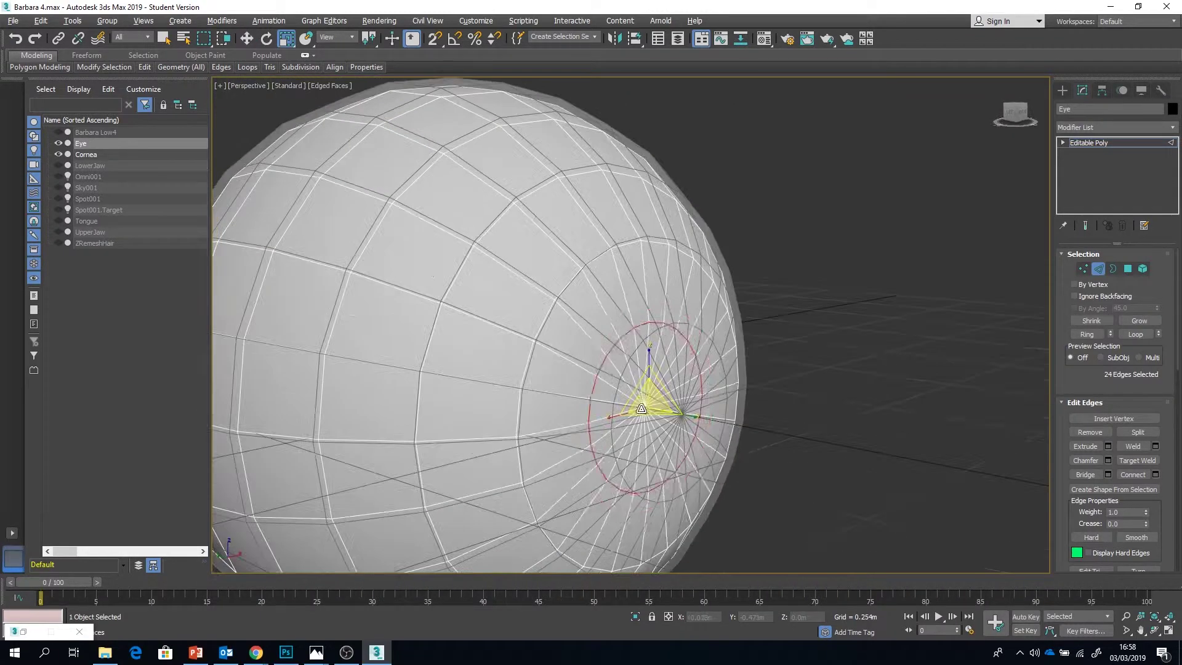
left_click_drag(646, 406, 645, 392)
middle_click_drag(645, 392, 686, 404, "alt")
key("w")
left_click_drag(604, 407, 608, 407)
key("2")
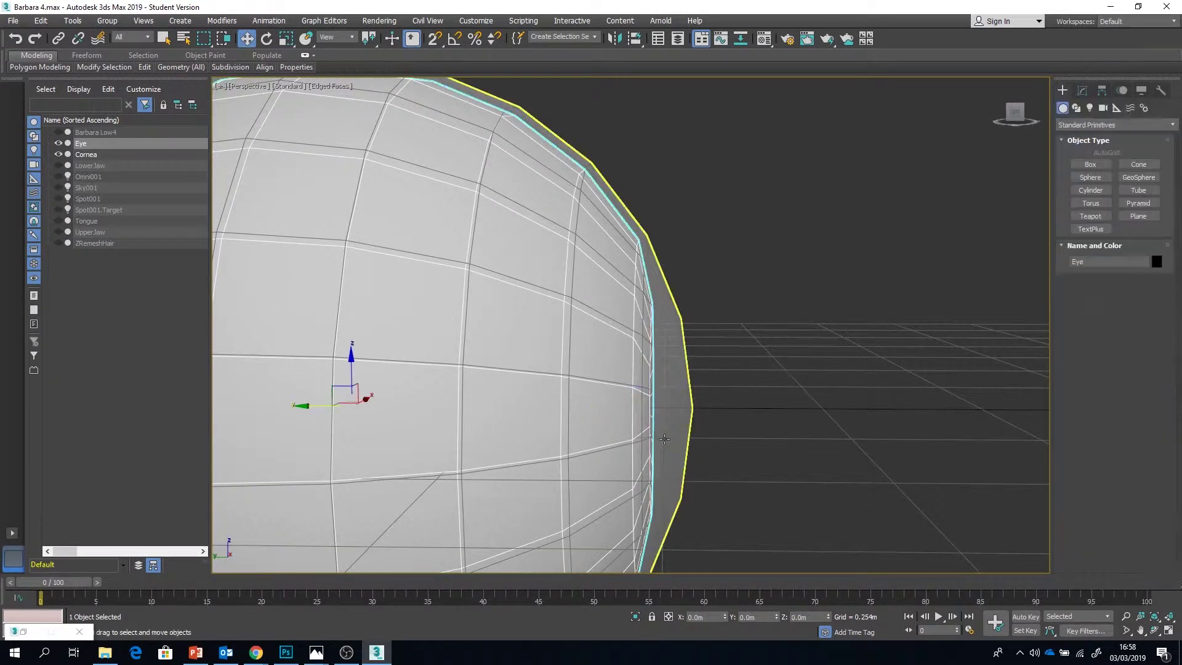
Enlarge the edge loop around the cornea's front pole and adjust the pole vertex's depth to shape the bulge.
left_click(666, 436)
key("2")
double_click(676, 343)
key("1")
scroll(684, 416, "down", 5)
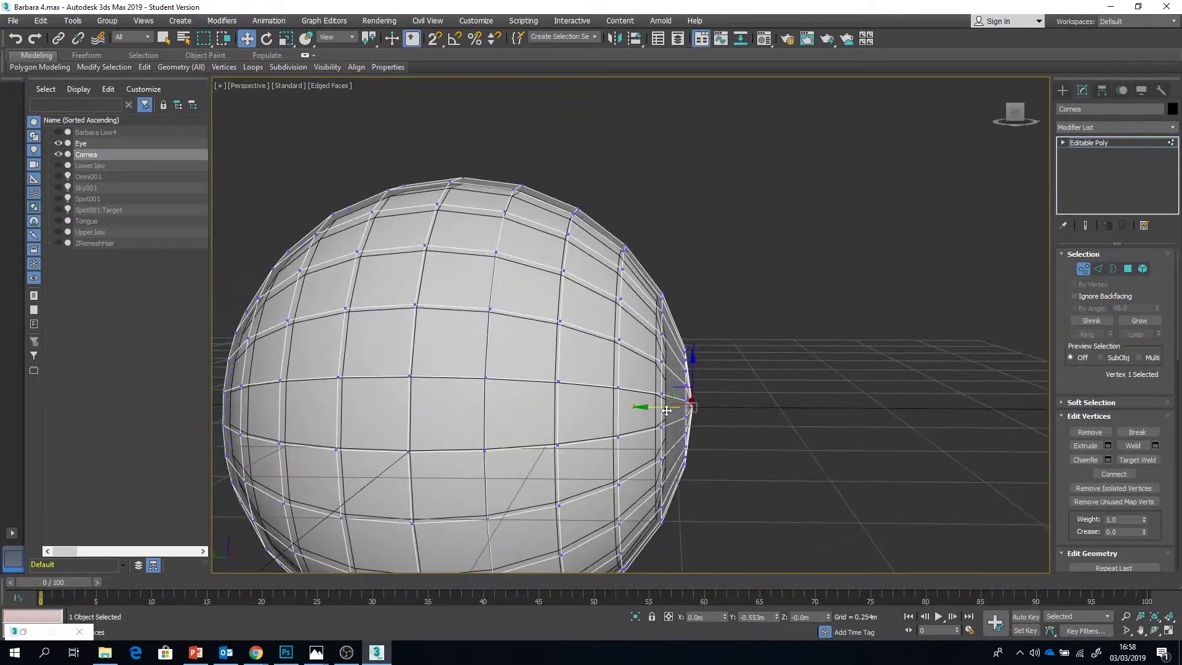
key("2")
key("r")
left_click_drag(697, 398, 697, 390)
middle_click_drag(697, 390, 523, 370, "alt")
left_click(1081, 269)
key("w")
left_click_drag(724, 410, 723, 408)
Enlarge the outer edge loop at the front of the cornea and leave edge editing.
left_click(1099, 269)
key("r")
middle_click_drag(708, 359, 862, 393, "alt")
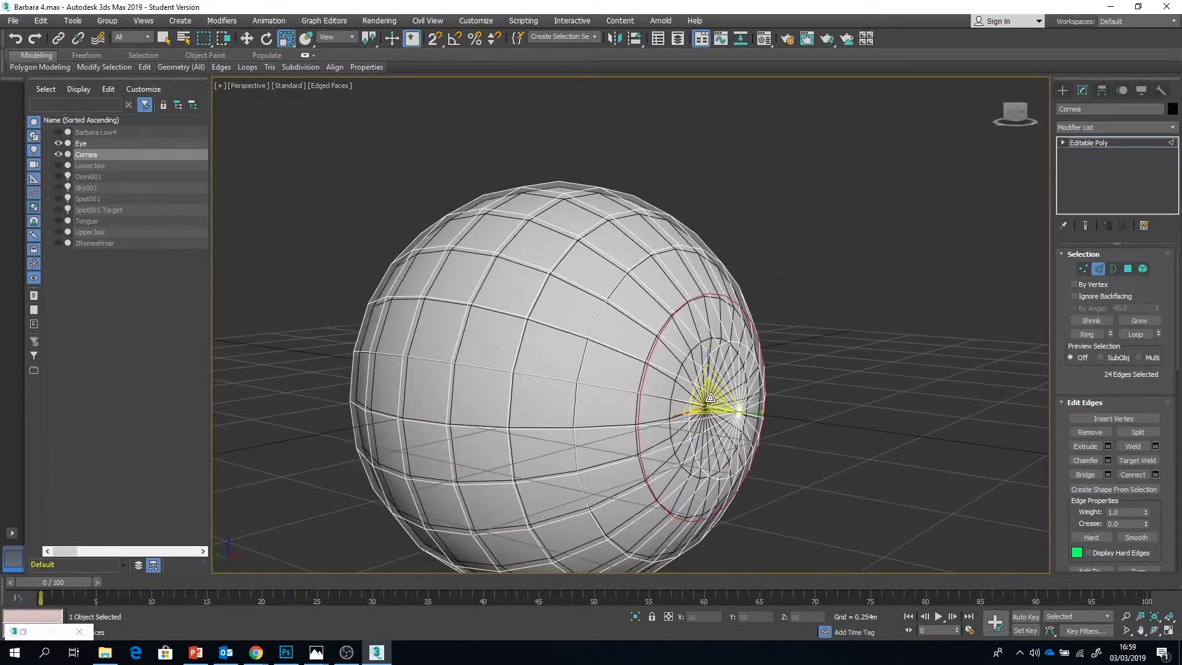
left_click_drag(711, 399, 712, 394)
mouse_move(712, 394)
middle_mouse_down("alt")
mouse_move(768, 367)
mouse_move(711, 397)
middle_mouse_up("alt")
left_click_drag(712, 399, 711, 394)
middle_click_drag(711, 394, 754, 391, "alt")
scroll(769, 375, "down", 5)
left_click(1099, 269)
Select the eye and cornea together, apply one Unwrap UVW modifier to both and open the UV editor.
left_click_drag(819, 247, 603, 443)
left_click(1103, 126)
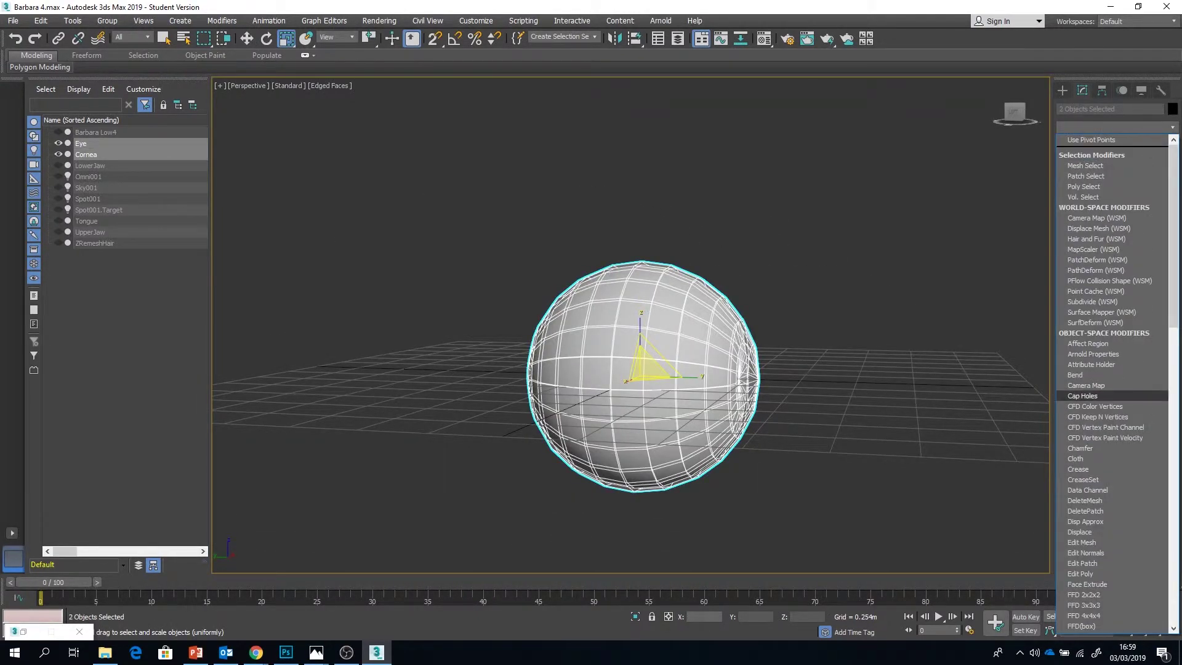
left_click_drag(1175, 306, 1175, 617)
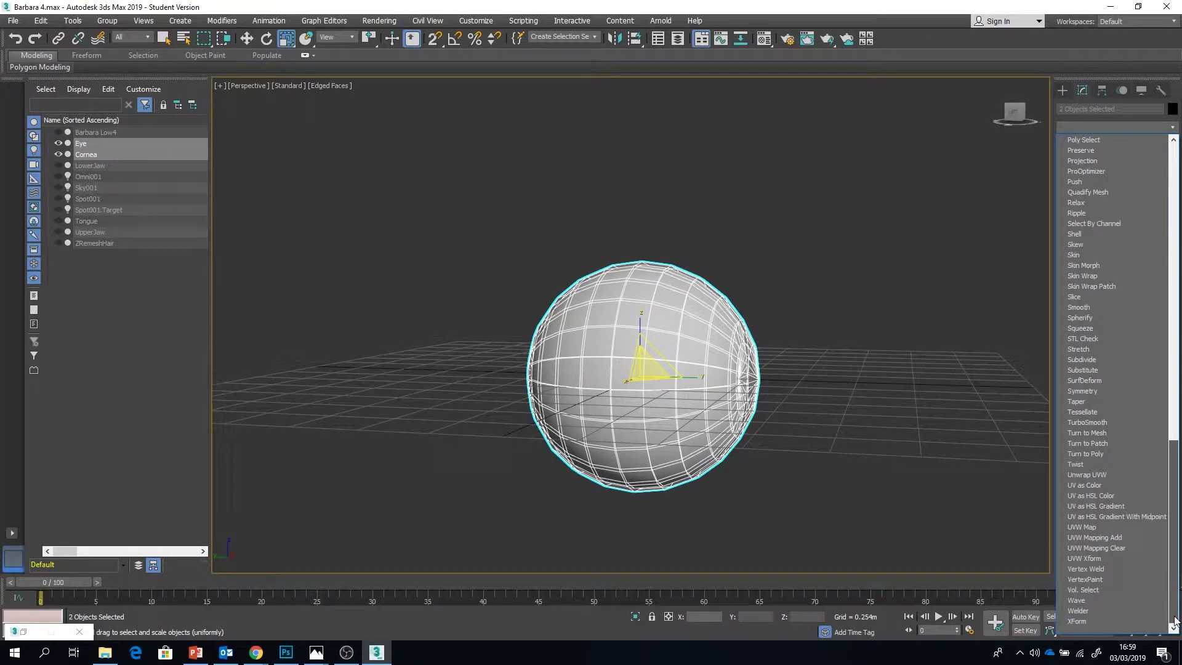
left_click(1120, 475)
left_click(1115, 512)
scroll(217, 303, "down", 2)
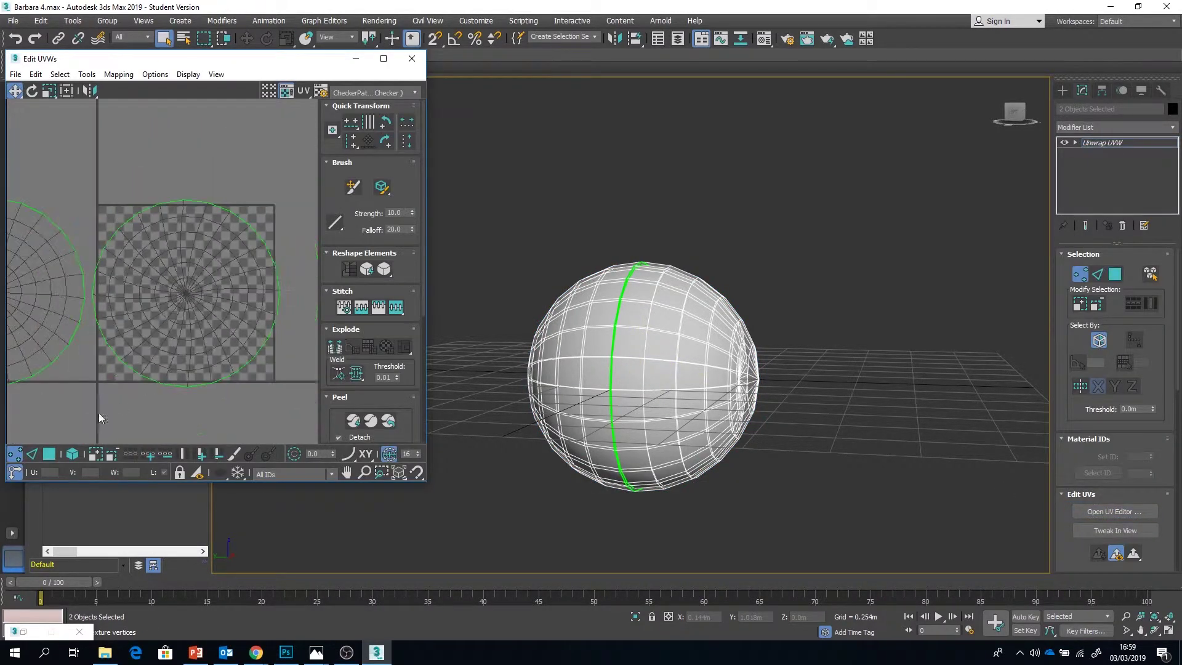
Separate the overlapping front UV shells, moving the eye's above its back shell and the cornea's above the checkered square.
left_click(75, 459)
left_click(161, 286)
scroll(161, 286, "down", 3)
middle_click_drag(164, 280, 221, 327)
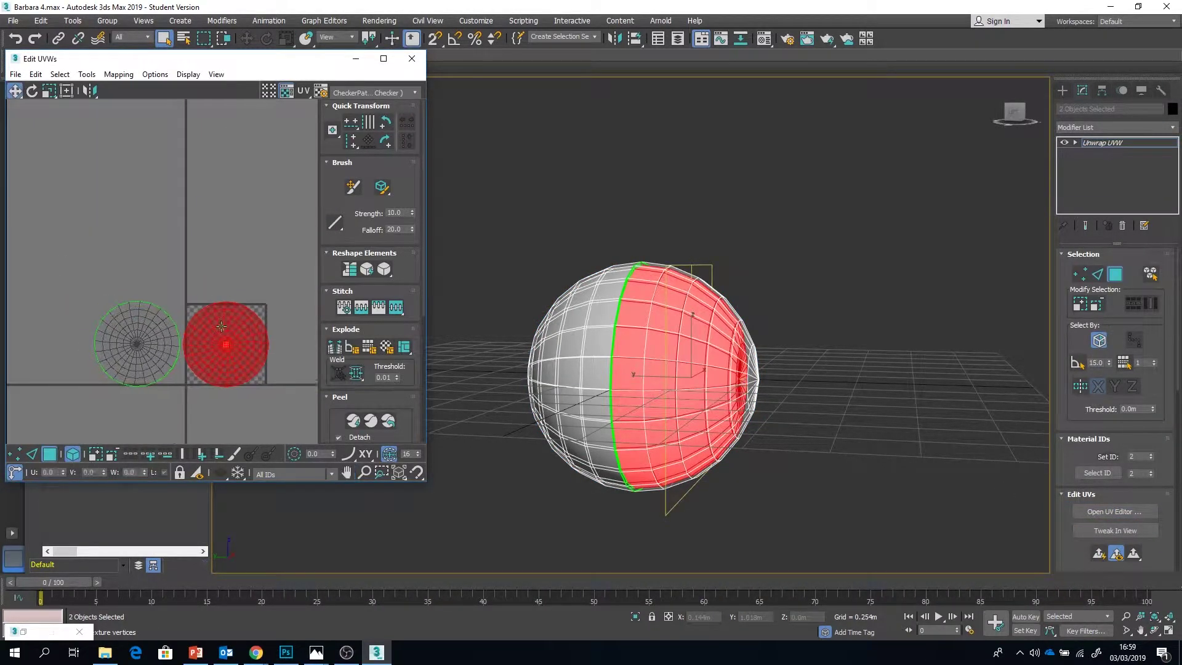
left_click_drag(221, 336, 132, 247)
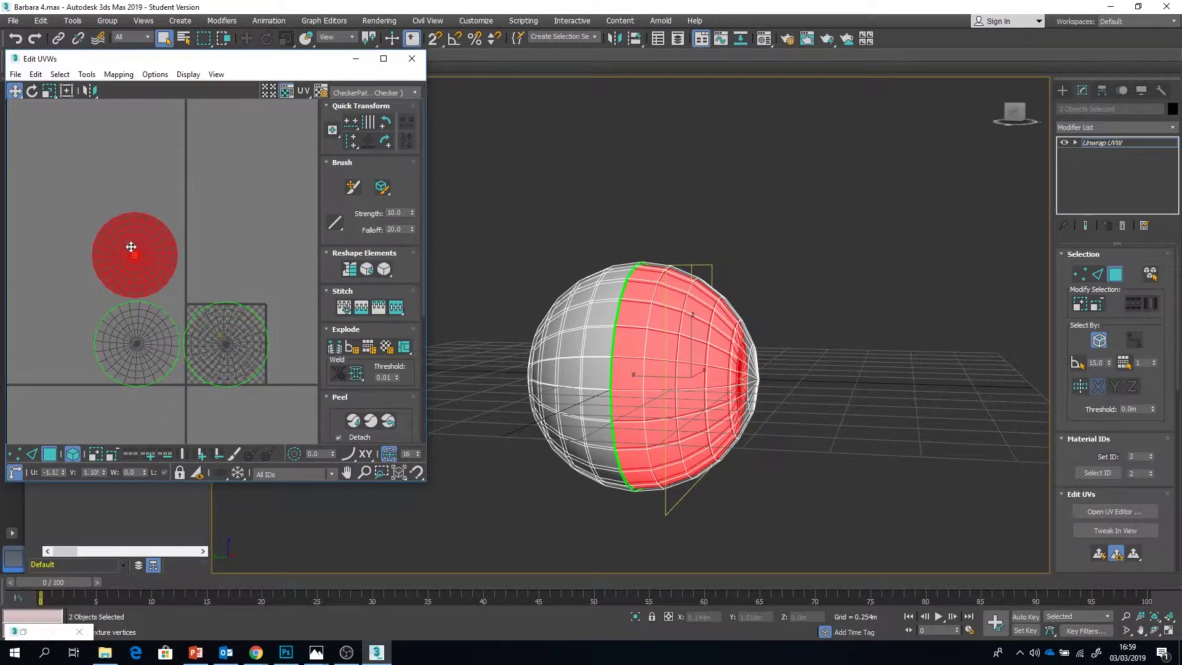
left_click(237, 353)
left_click_drag(237, 353, 245, 274)
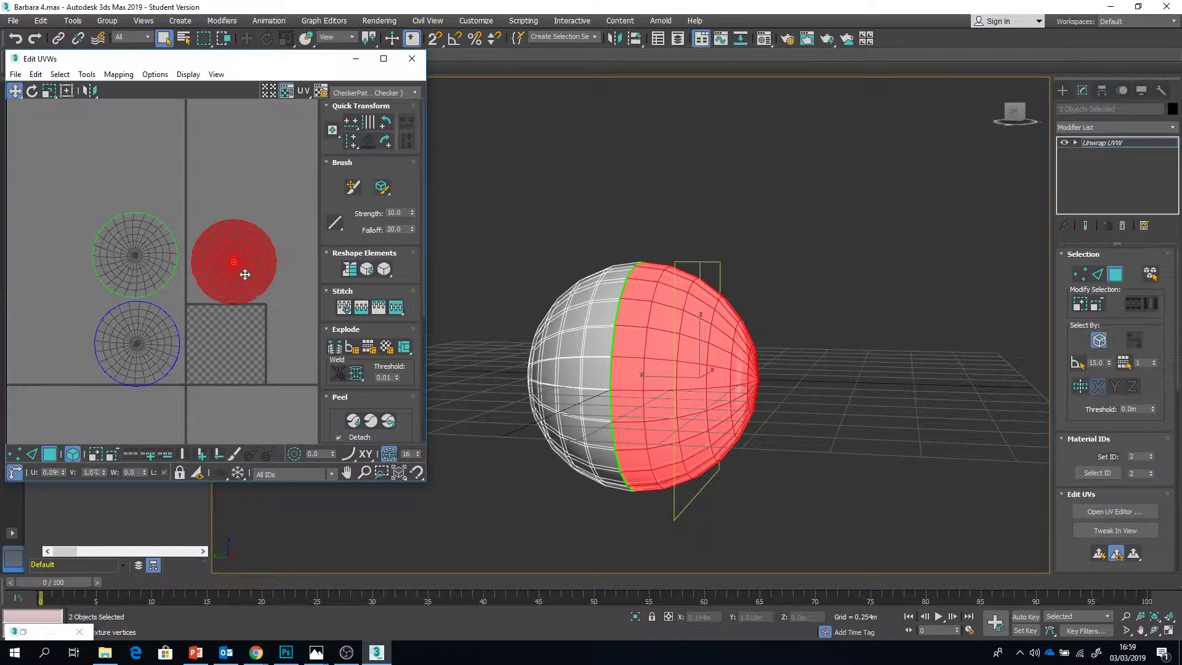
Separate the back UV shells, placing the eye's and the cornea's each below its matching front shell.
left_click(163, 343)
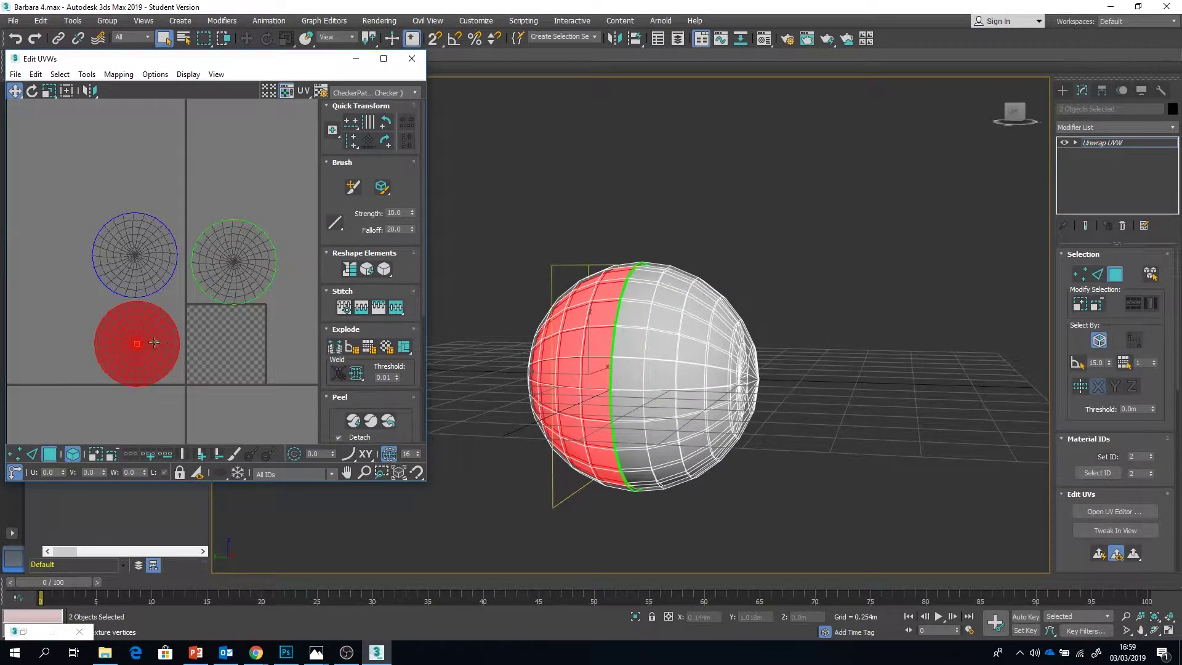
left_click_drag(154, 342, 68, 332)
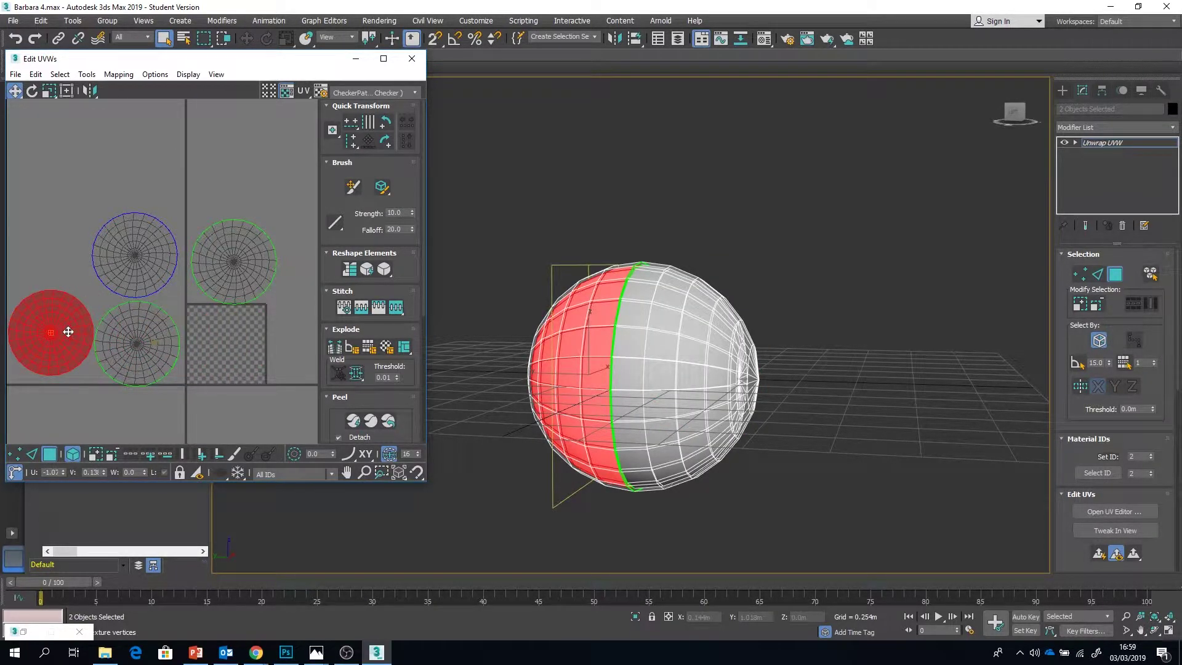
left_click(149, 331)
left_click_drag(156, 343, 249, 345)
left_click_drag(41, 322, 125, 336)
left_click_drag(250, 353, 243, 355)
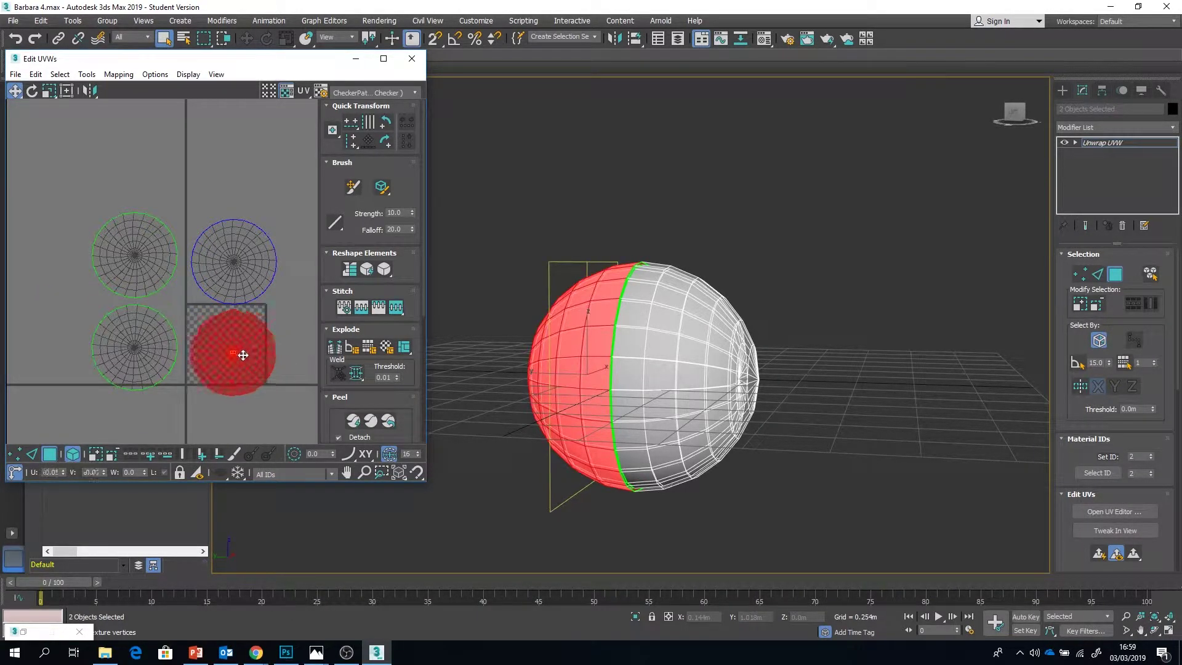
Check which UV shells belong to the cornea and which to the eye, and close the UV editor.
left_click(245, 289, "ctrl")
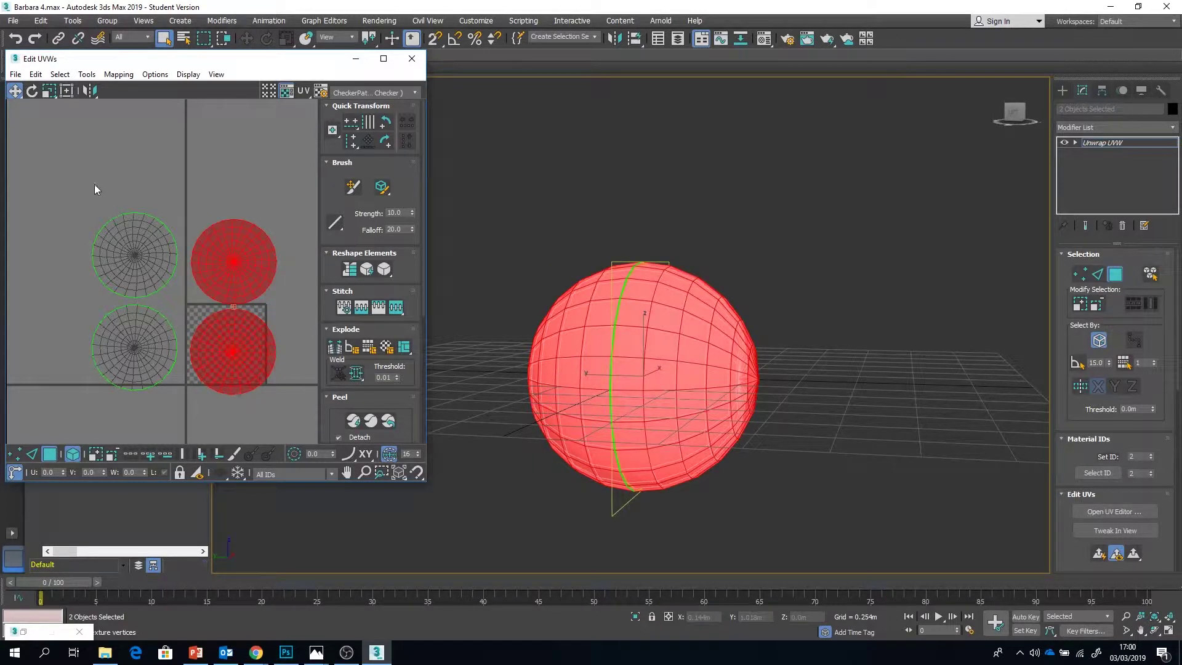
left_click_drag(98, 169, 175, 376)
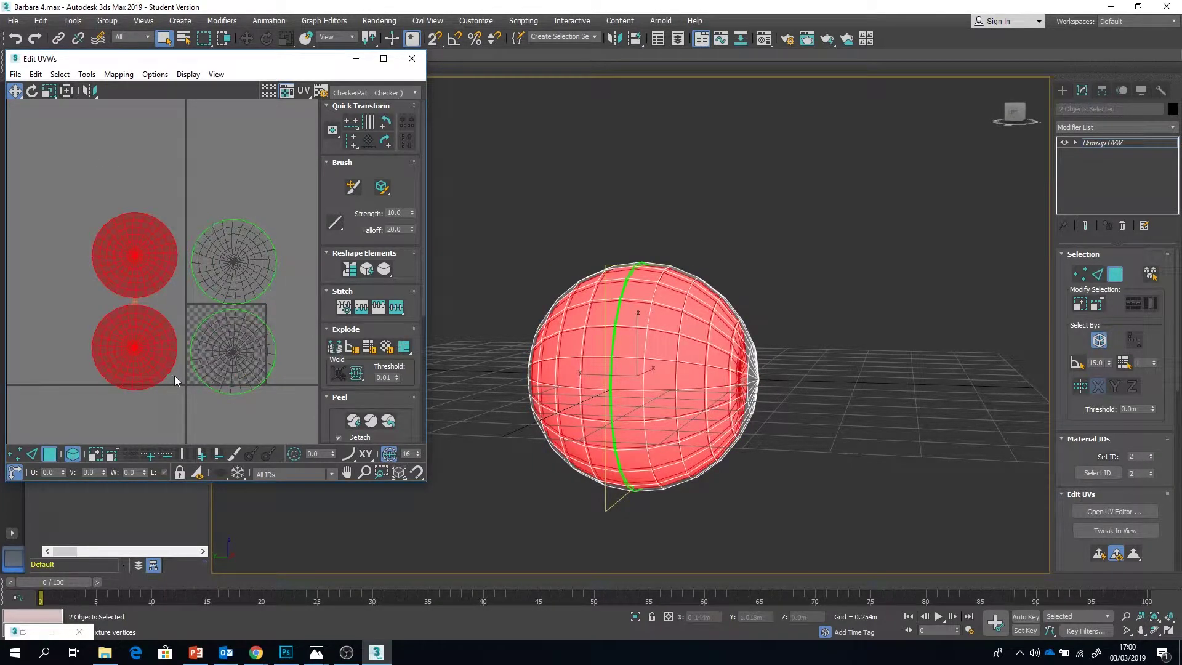
left_click(259, 170)
left_click(412, 59)
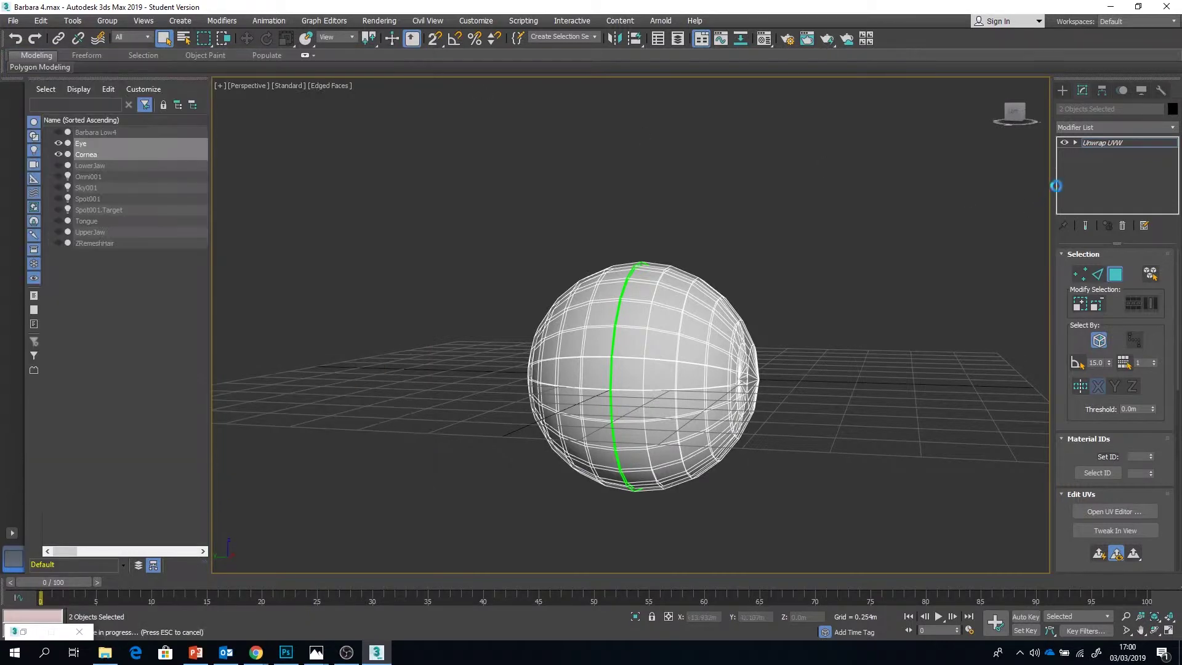
Collapse the shared Unwrap UVW modifier on the eye and cornea.
right_click(1119, 142)
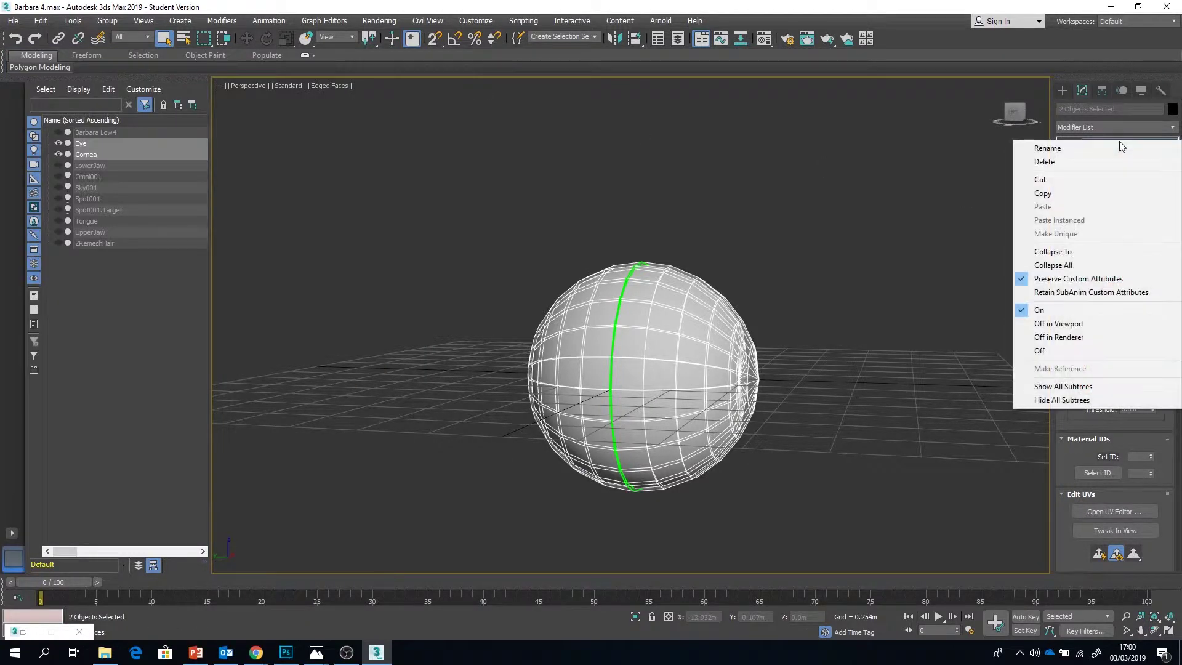
left_click(1072, 253)
left_click(657, 377)
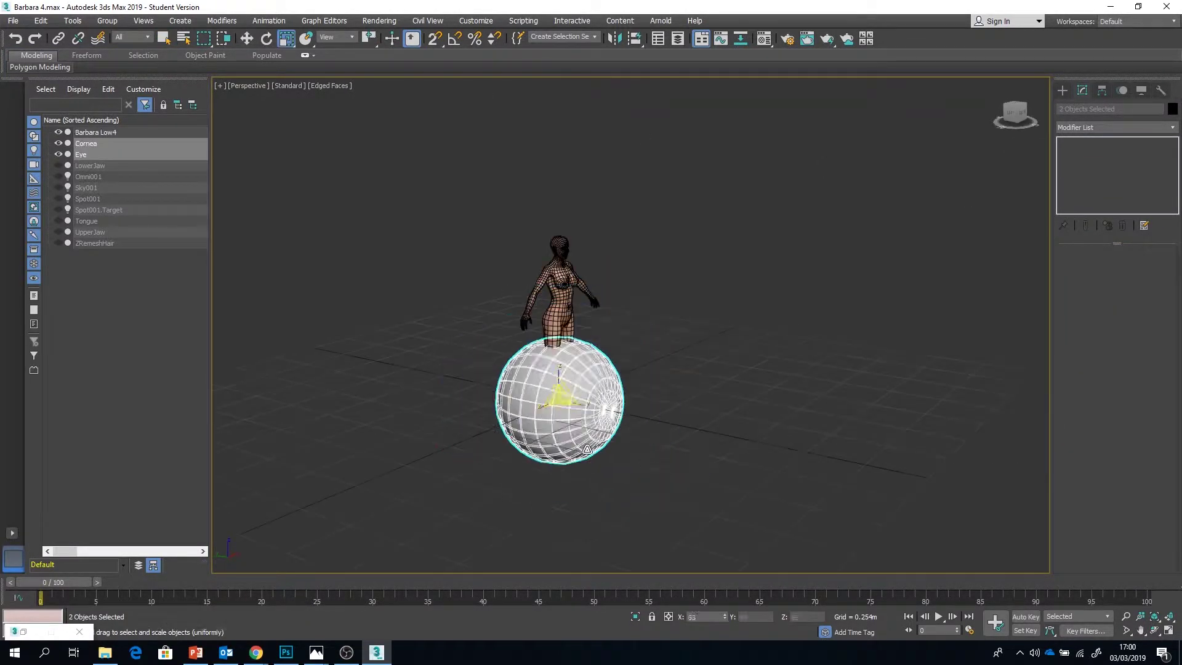
Scale the eye and cornea down together towards the proportions of the Barbara character.
left_click_drag(559, 397, 560, 455)
left_click(247, 39)
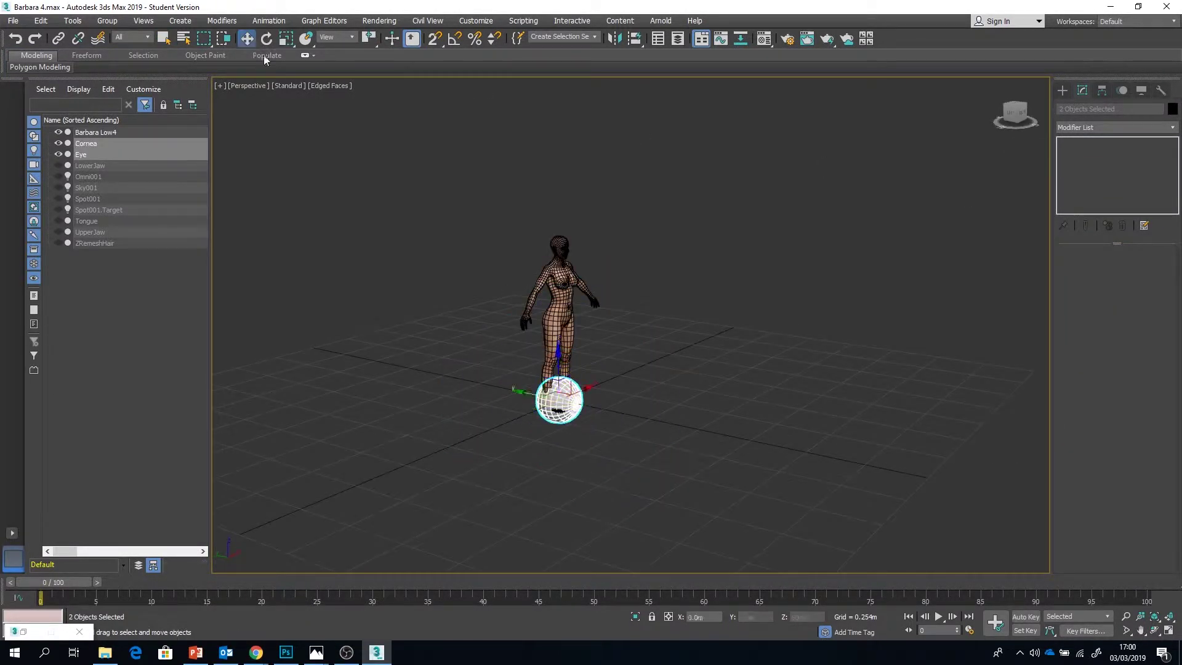
key("z")
key("r")
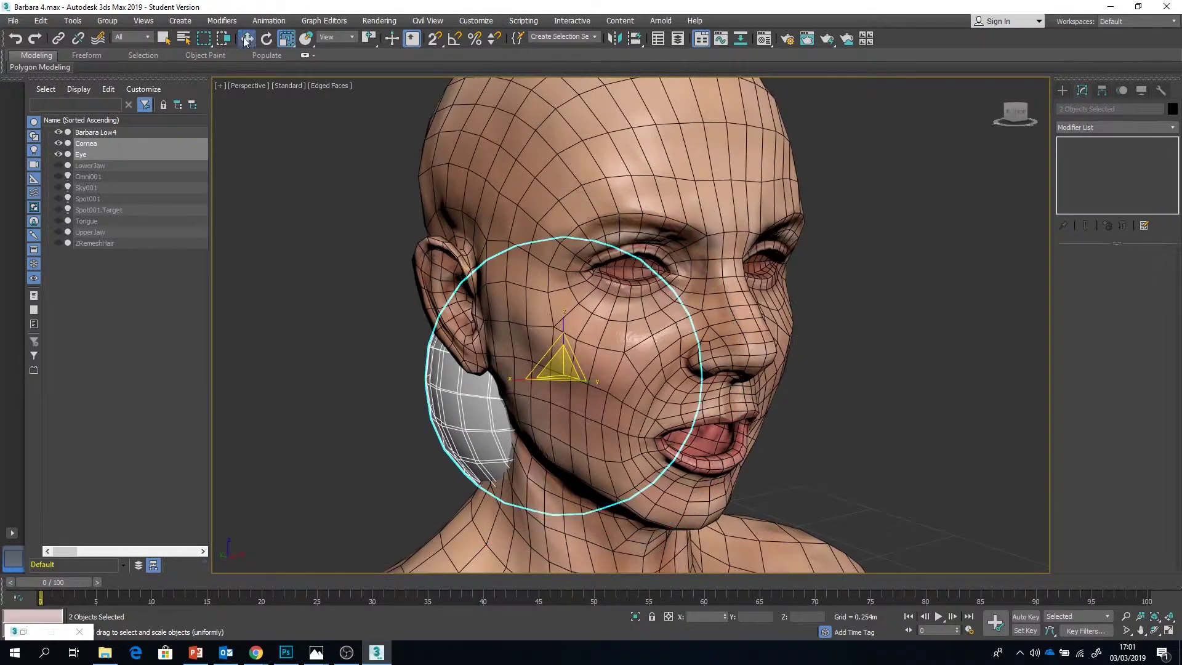
Move the eye and cornea up to the character's face, shrink them further and place them in her right eye socket.
left_click(245, 41)
left_click_drag(563, 324, 564, 191)
middle_click_drag(563, 246, 690, 247, "alt")
left_click_drag(517, 241, 726, 242)
left_click(287, 38)
left_click_drag(697, 308, 697, 369)
left_click(247, 39)
left_click_drag(742, 277, 593, 345)
Fine-tune the size of the eye and cornea to fit between the eyelids.
key("r")
middle_click_drag(593, 295, 610, 330, "alt")
key("w")
key("r")
left_click_drag(595, 303, 595, 297)
key("w")
middle_click_drag(595, 296, 640, 301, "alt")
Select the body, jaws, tongue, hair, eye and cornea, apply a shared Unwrap UVW modifier and open the UV editor.
key("ctrl+a")
left_click(1146, 128)
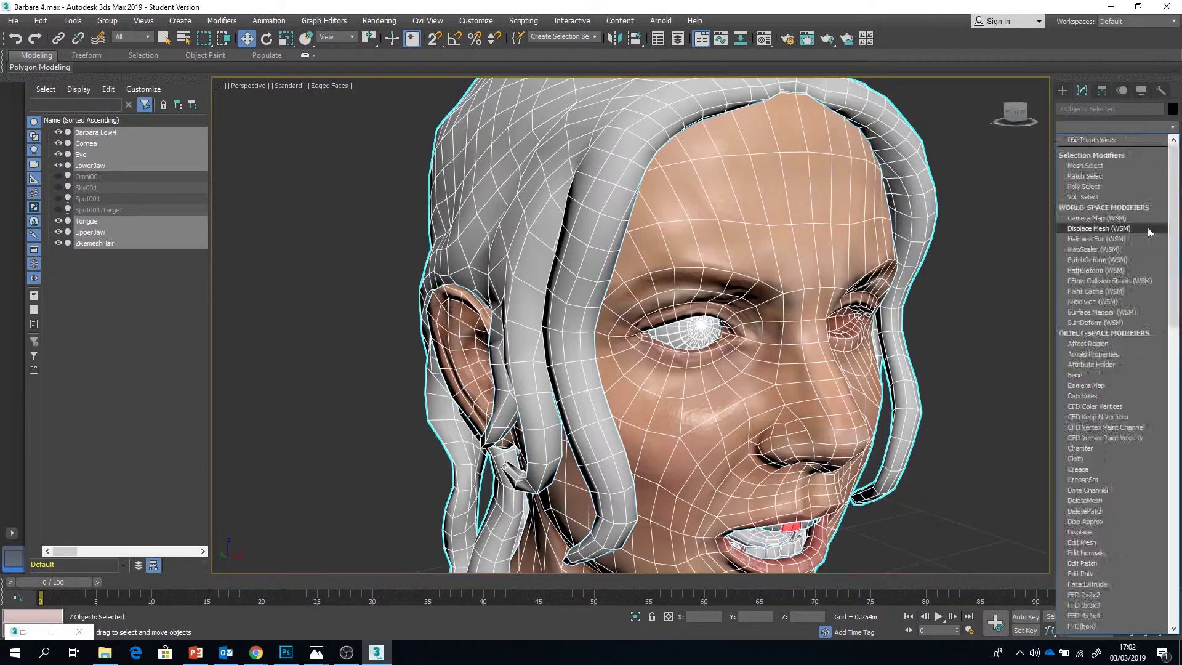
scroll(1150, 232, "down", 20)
left_click(1105, 478)
left_click(1107, 511)
scroll(194, 222, "down", 5)
Select the four UV shells of the eye and cornea in polygon mode and scale them down to suit the body layout.
left_click(51, 456)
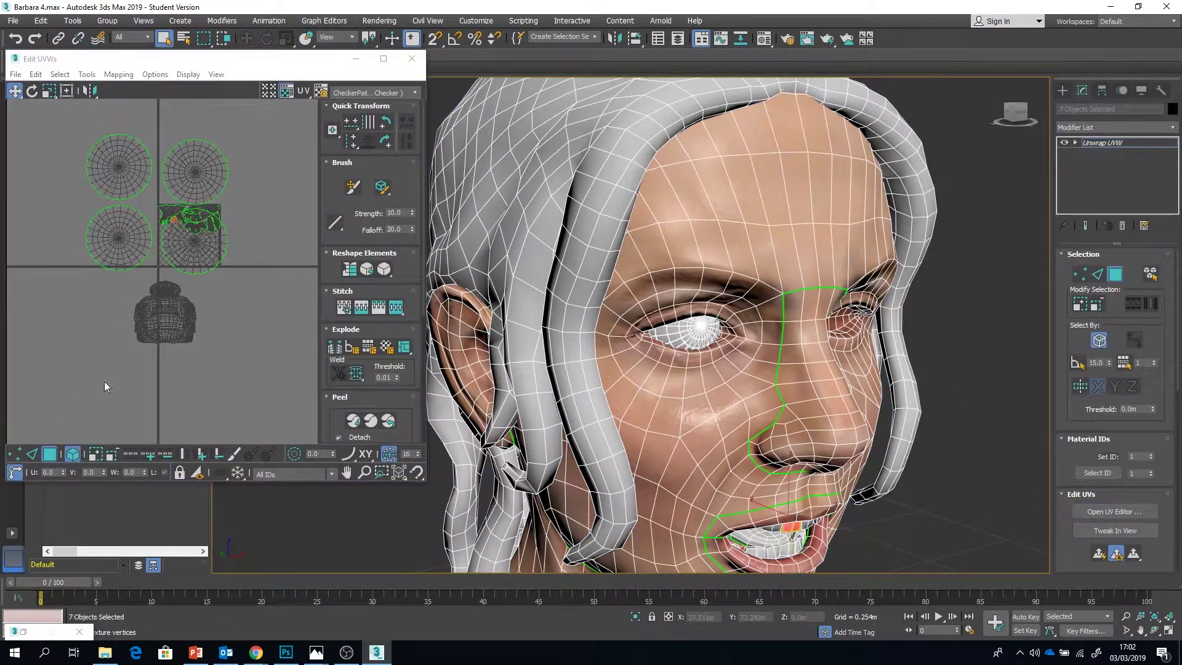
left_click(116, 172, "ctrl")
left_click(113, 227, "ctrl")
left_click(192, 257, "ctrl")
left_click(192, 175, "ctrl")
left_click(50, 92)
left_click_drag(207, 249, 211, 335)
scroll(200, 219, "up", 5)
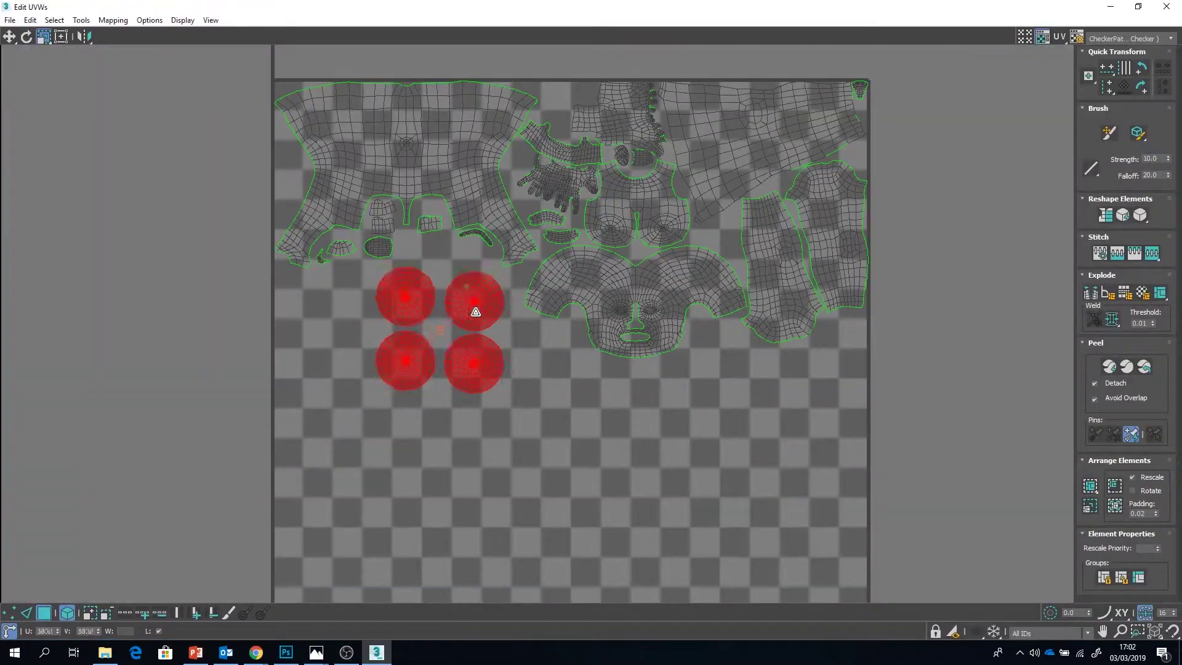
left_click_drag(475, 312, 482, 355)
Move the eye and cornea UV shells into the free space below the body shells, beside the face shell.
scroll(471, 345, "up", 3)
middle_click_drag(459, 231, 548, 280)
scroll(502, 161, "up", 5)
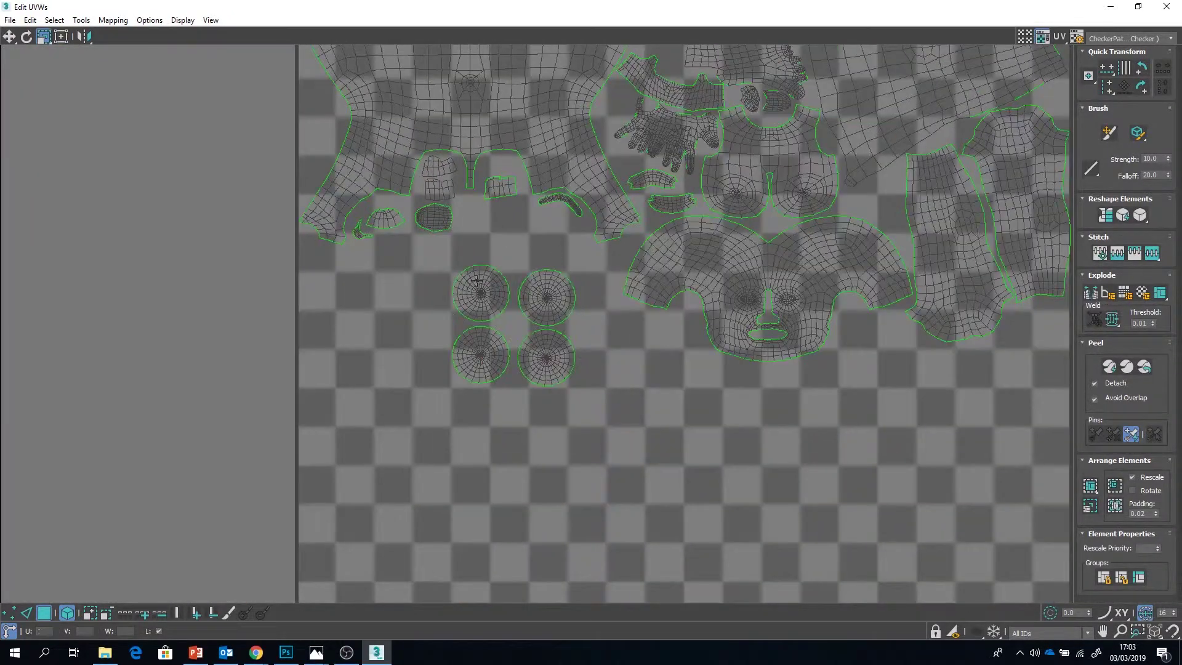
left_click_drag(445, 260, 503, 354)
left_click_drag(438, 282, 554, 364)
key("w")
left_click_drag(552, 285, 551, 237)
scroll(551, 240, "up", 5)
scroll(548, 218, "down", 5)
left_click_drag(586, 278, 543, 234)
left_click_drag(552, 216, 548, 213)
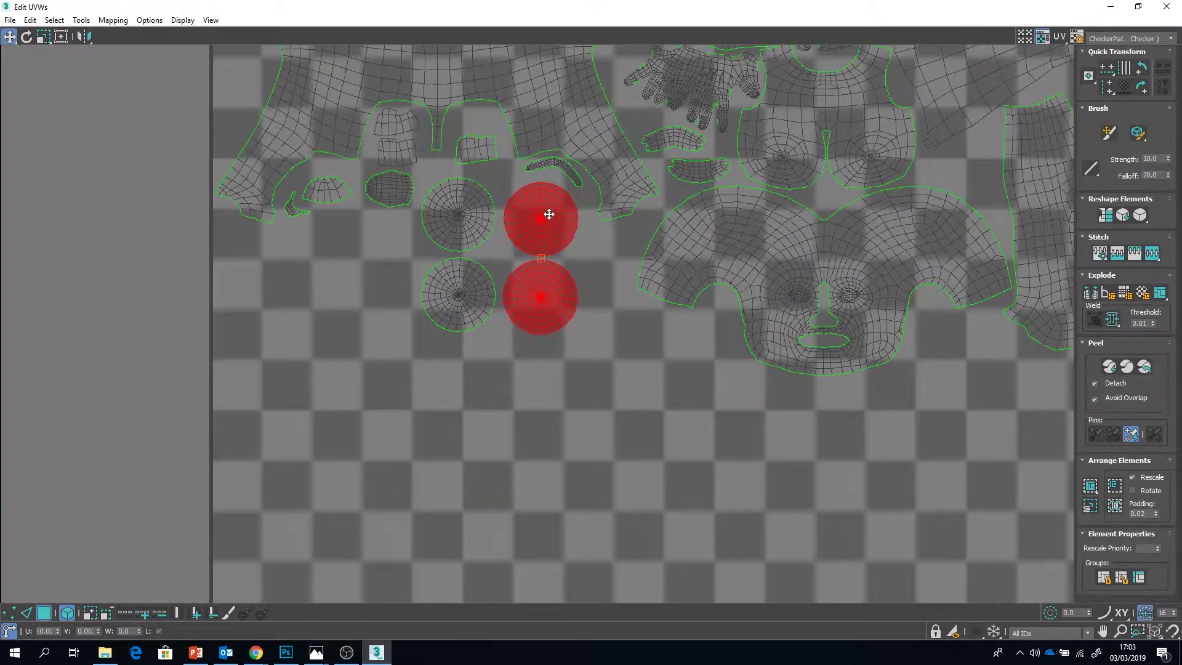
Arrange the four eye and cornea UV shells into an evenly spaced two-by-two grid in the UV editor.
left_click(547, 298)
left_click(545, 220)
left_click_drag(548, 299, 536, 306)
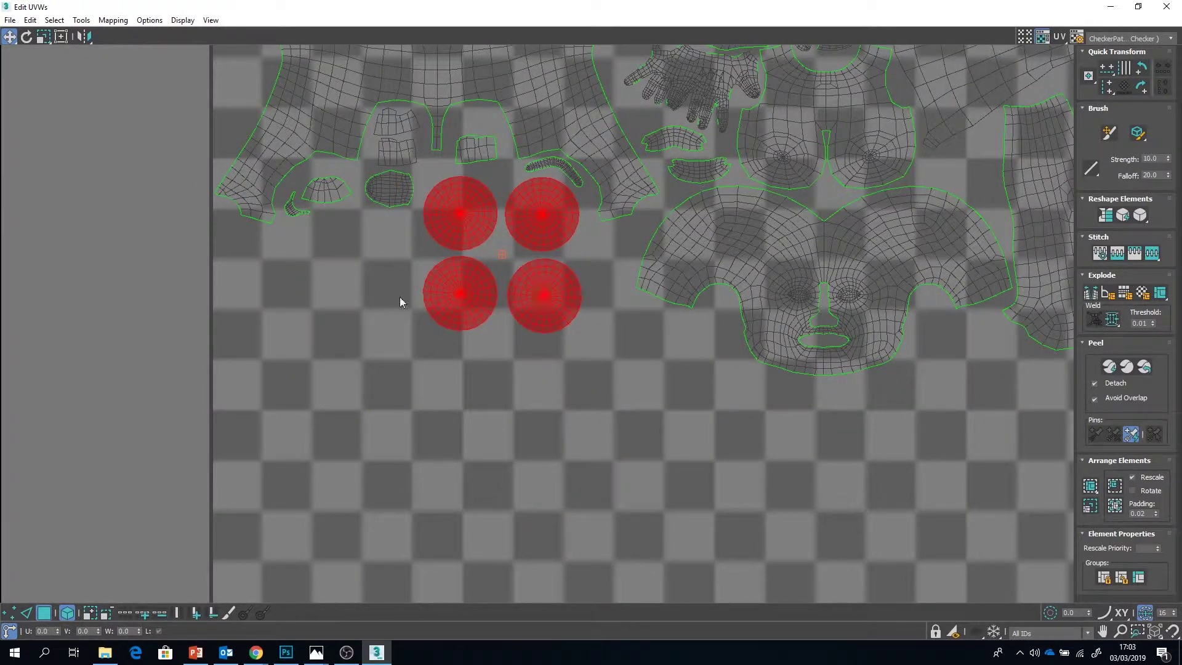
left_click(454, 298)
left_click_drag(461, 281, 460, 283)
left_click(549, 230)
scroll(548, 227, "up", 4)
left_click(556, 372)
left_click_drag(557, 372, 582, 399)
left_click(422, 383, "ctrl")
left_click(654, 317)
Mirror the eye across the X axis with a Symmetry modifier, turning off Slice Along Mirror and Weld Seam, and check it in perspective.
scroll(552, 338, "down", 6)
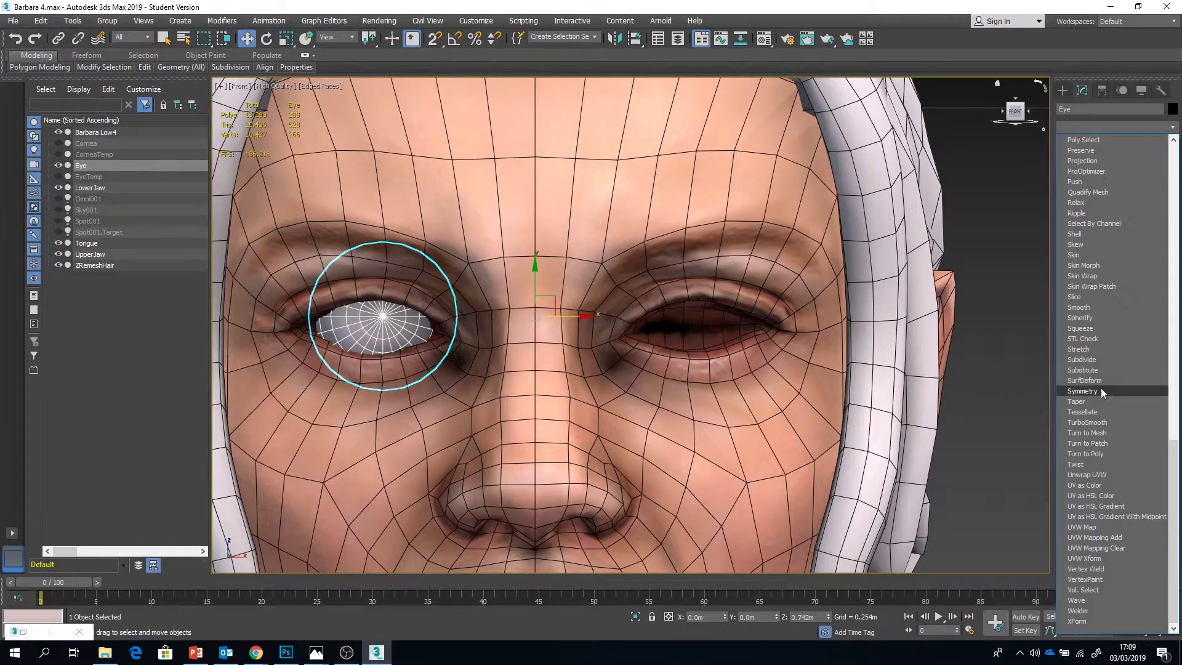
left_click(1101, 388)
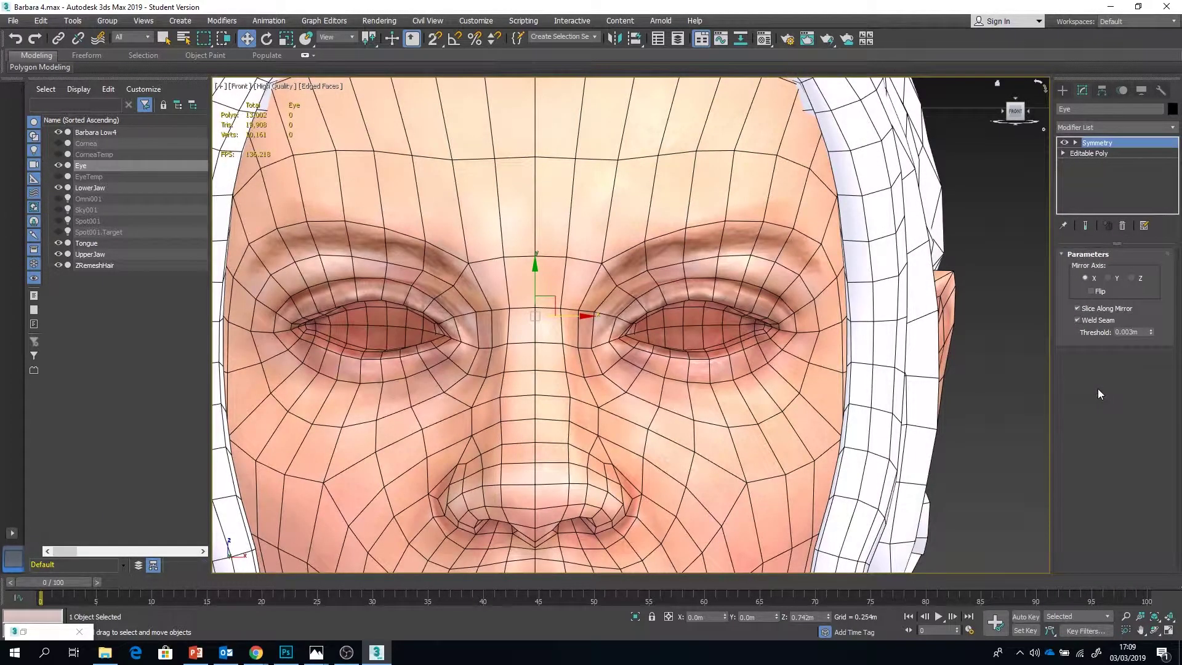
left_click(1077, 309)
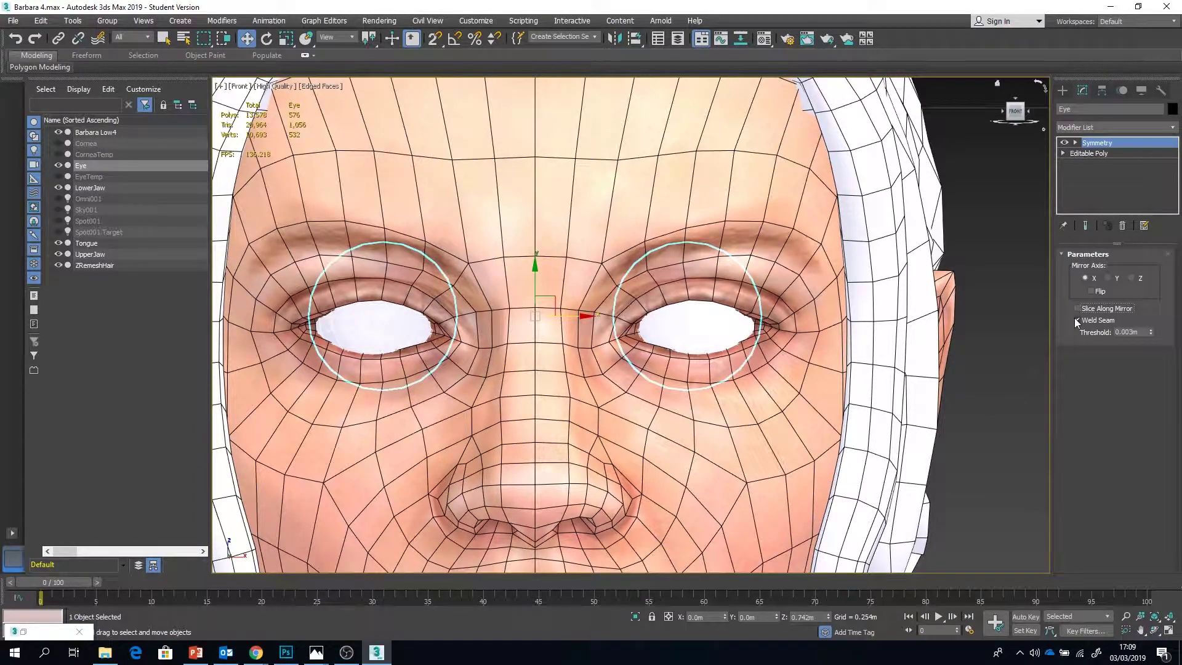
left_click(1074, 318)
scroll(603, 311, "down", 2)
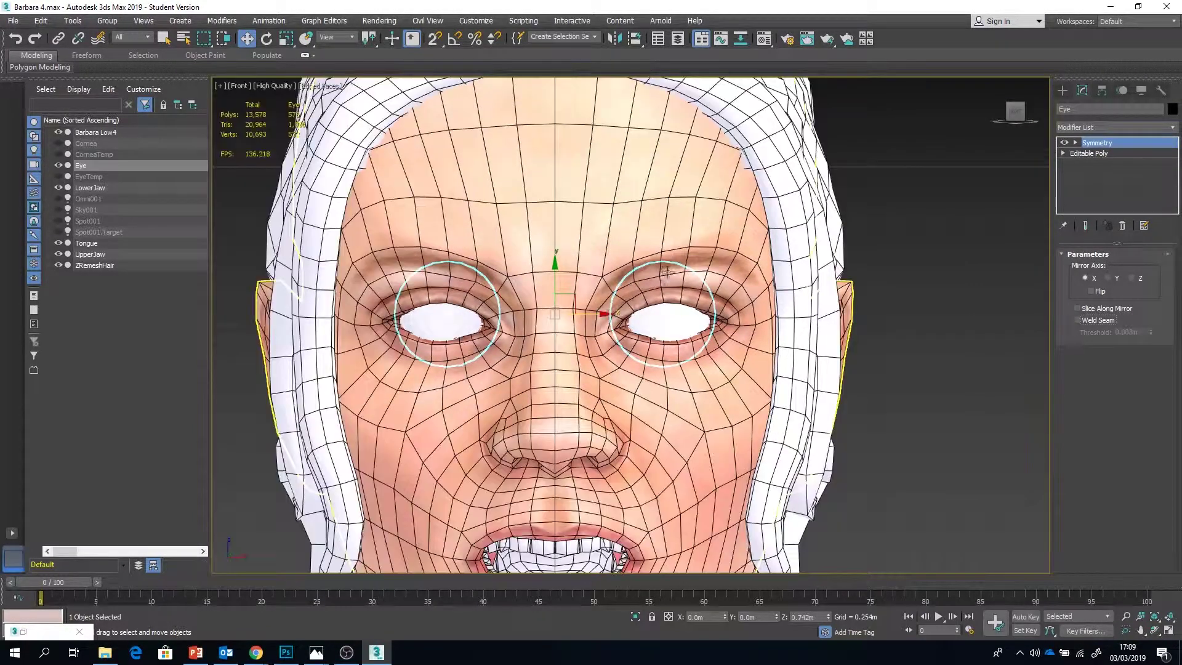
left_click(1063, 91)
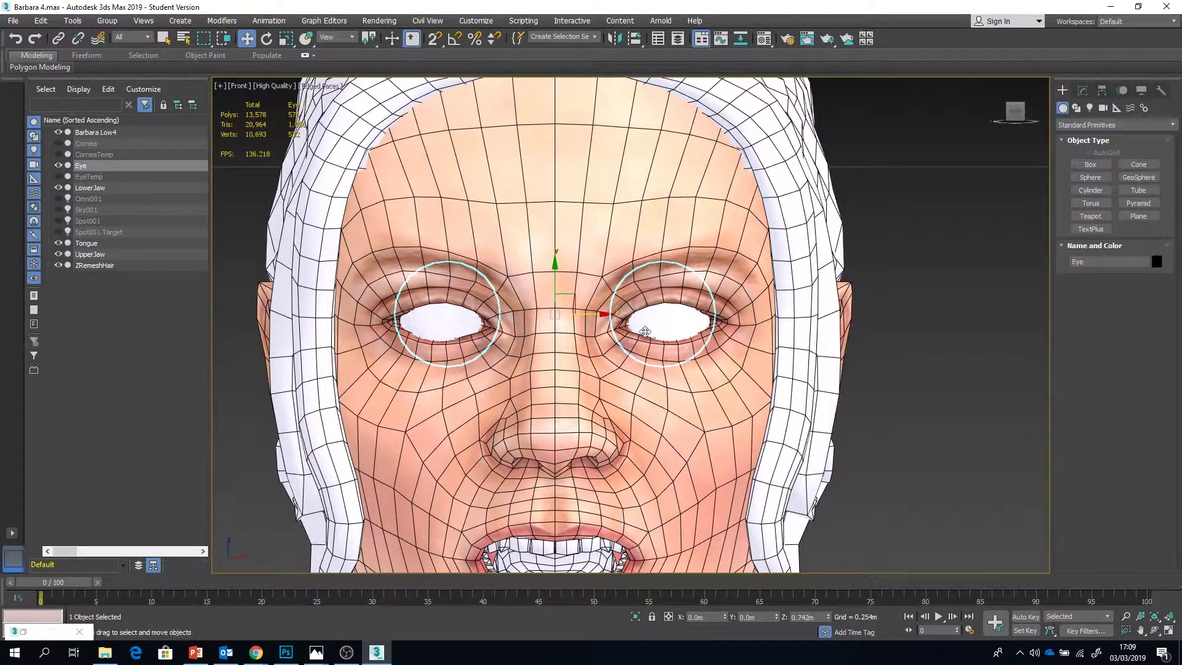
middle_click_drag(646, 332, 645, 331)
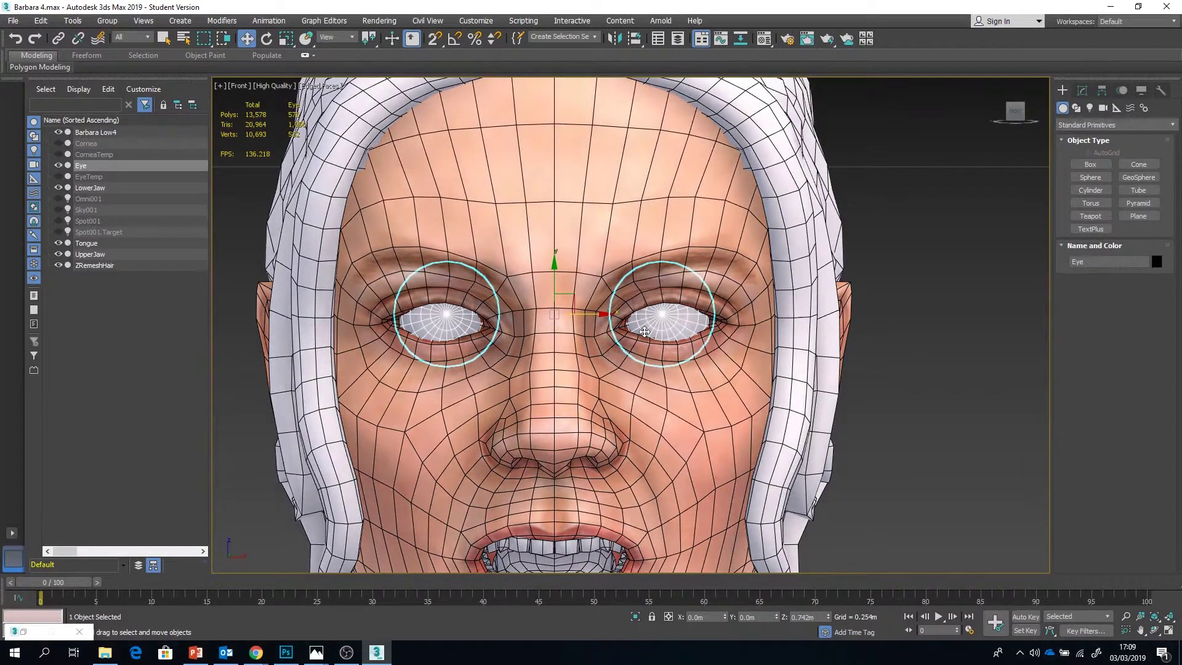
key("p")
scroll(645, 332, "down", 4)
middle_click_drag(647, 324, 817, 339, "alt")
scroll(817, 340, "up", 4)
left_click(813, 335)
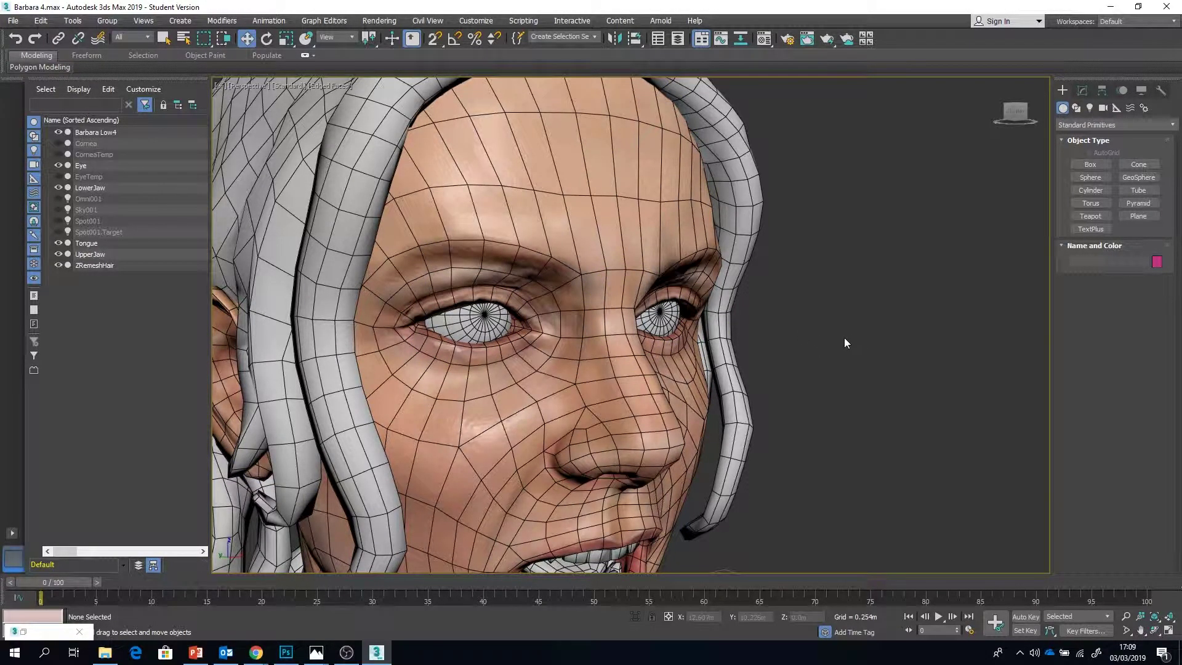
Export the selected eyes as the OBJ file Eyes into the Barbara Final Assets folder, using the ZBrush preset.
left_click(458, 318)
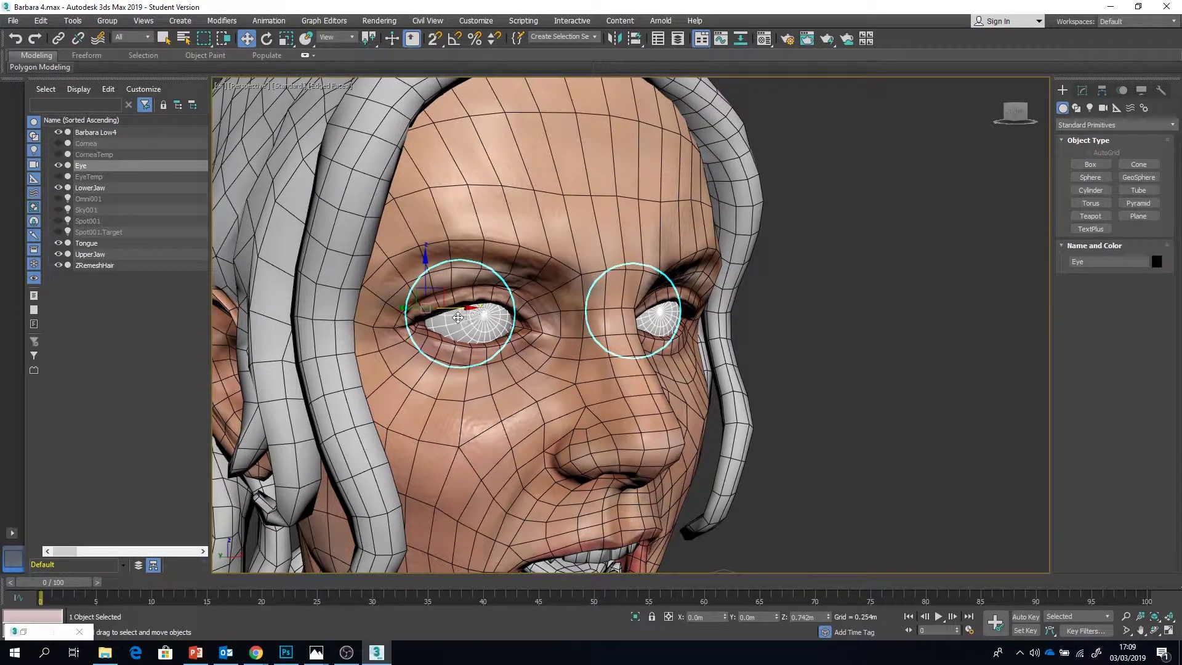
left_click(14, 20)
mouse_move(68, 202)
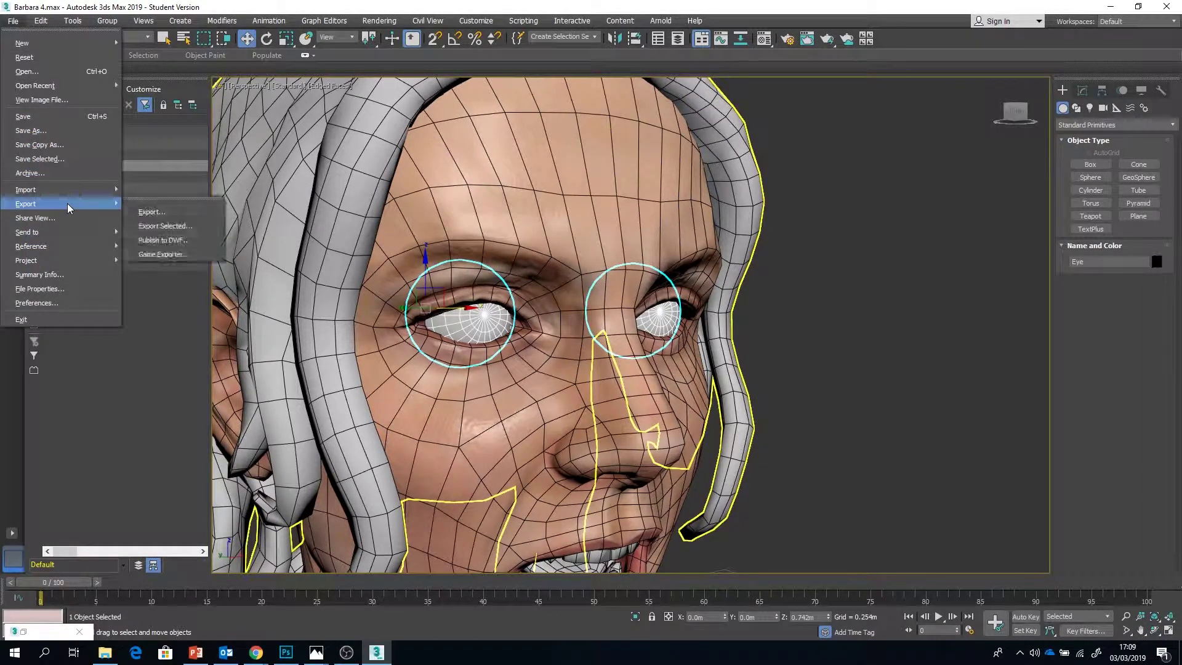
left_click(178, 224)
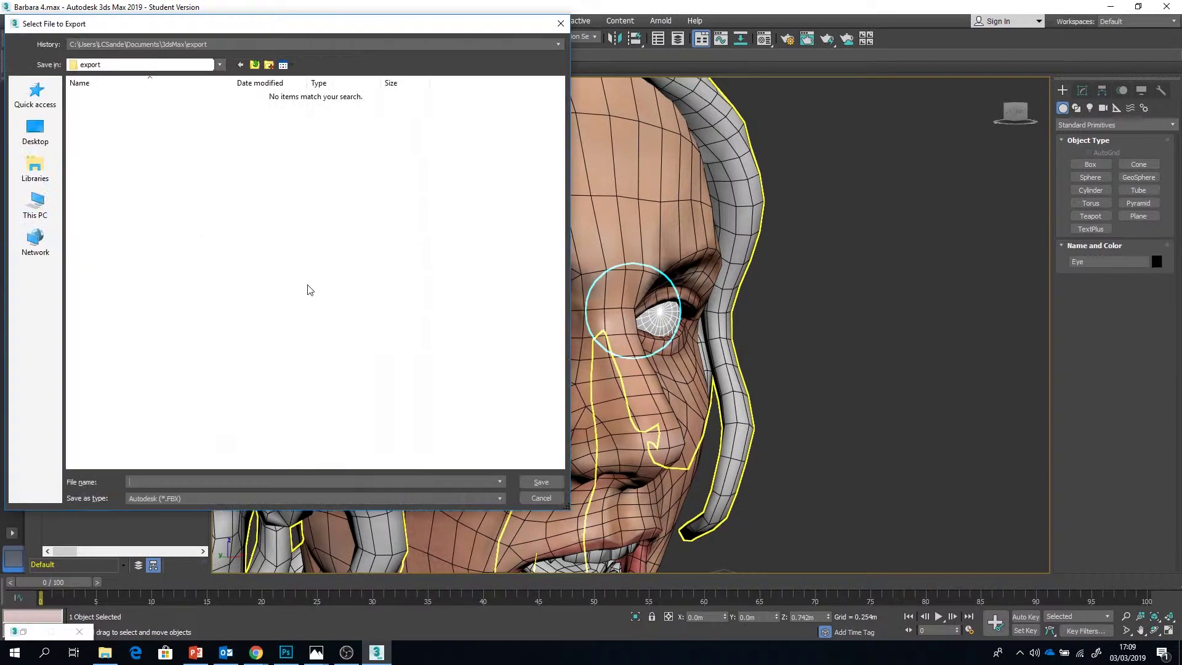
left_click(36, 204)
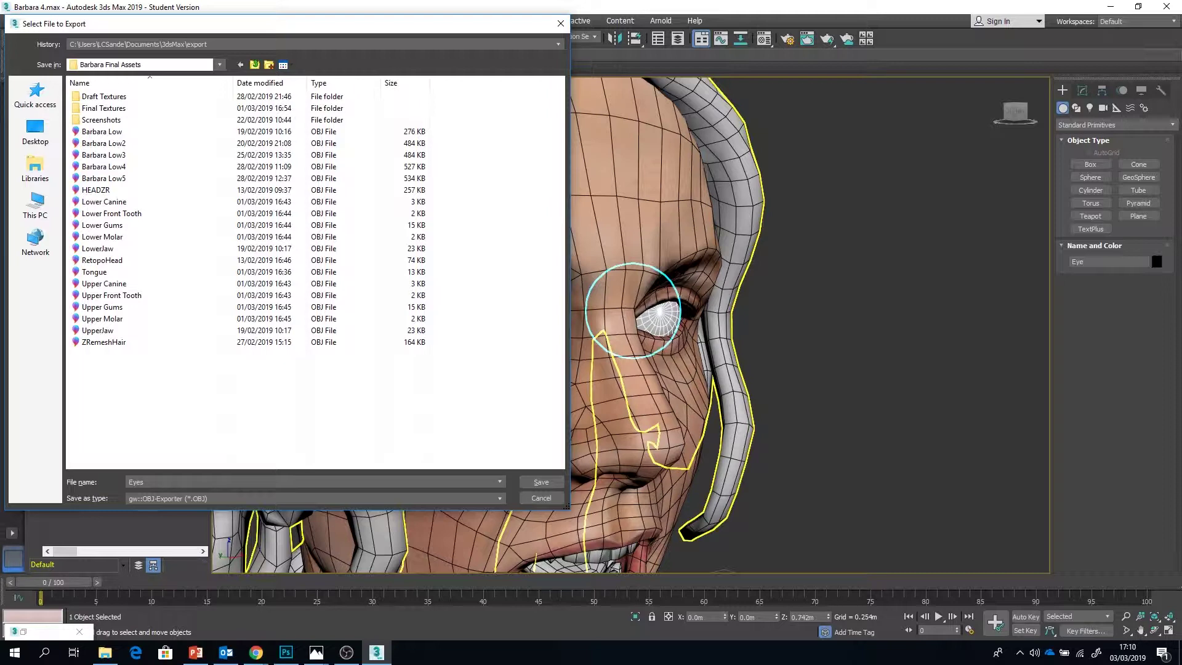
key("Return")
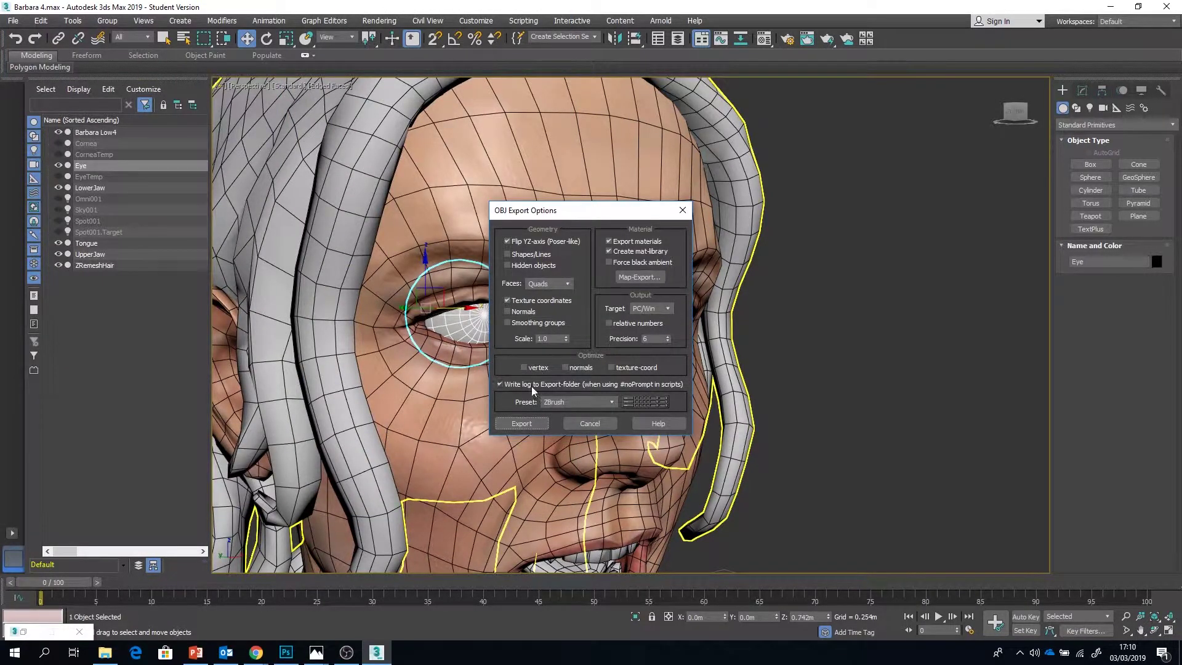
left_click(522, 424)
left_click(721, 426)
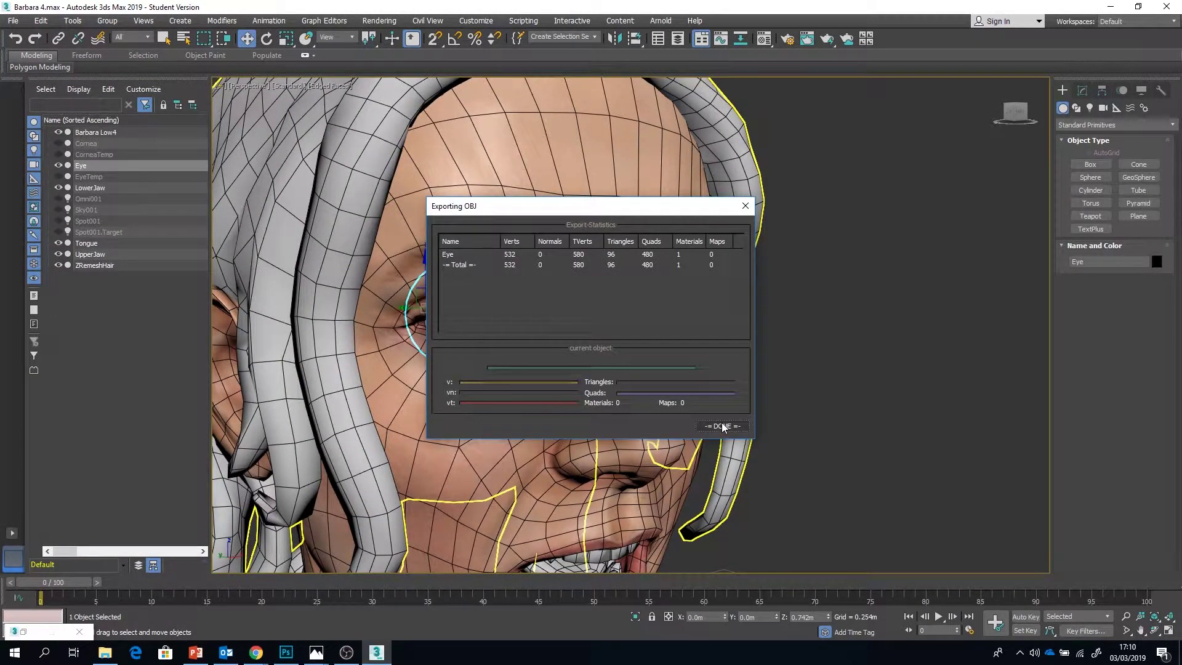
left_click(888, 277)
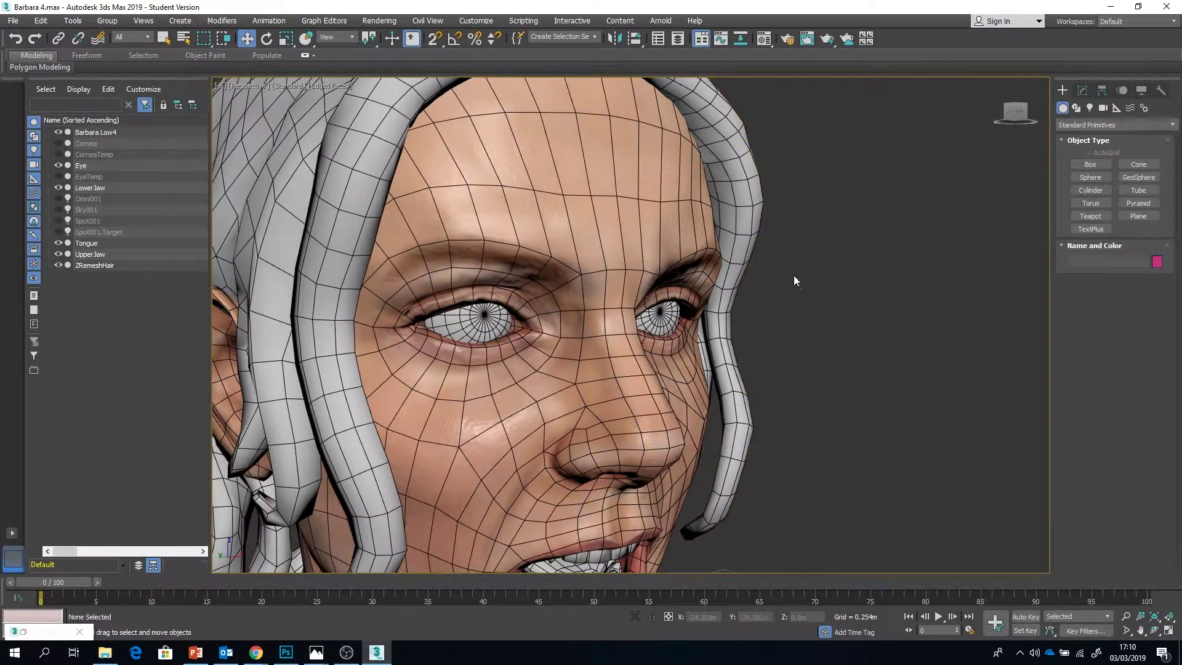
Switch to Photoshop and scale and position the two eye photo layers so both eyes fill the canvas.
left_click(1110, 6)
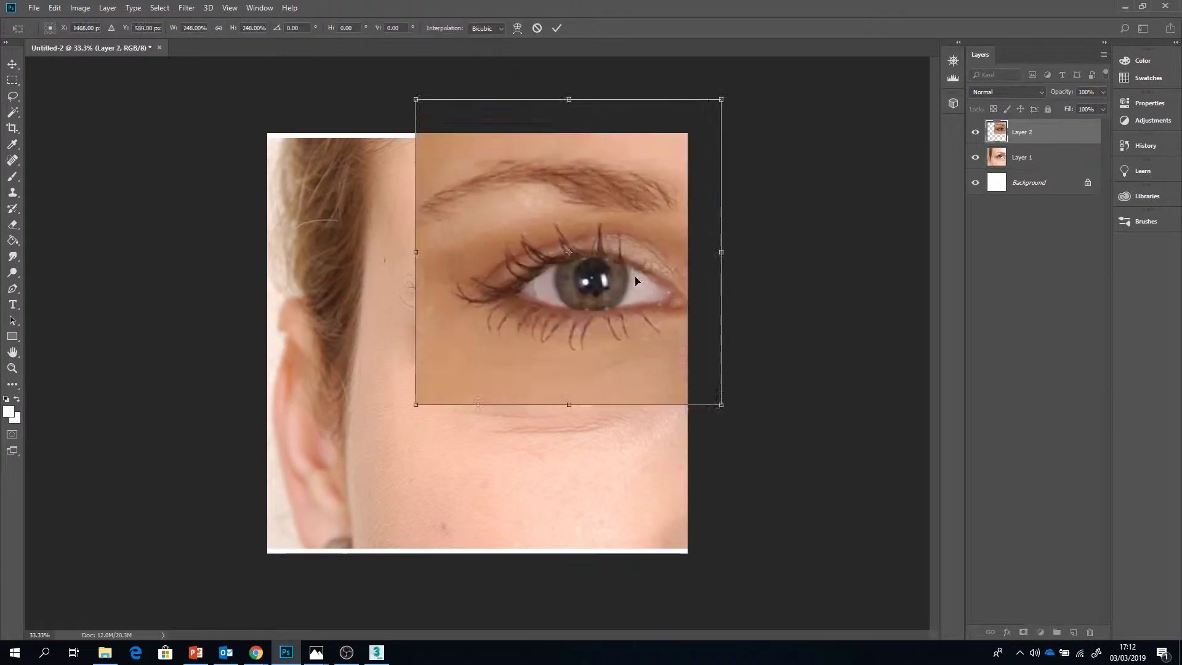
left_click_drag(414, 98, 478, 246)
key("ctrl+minus")
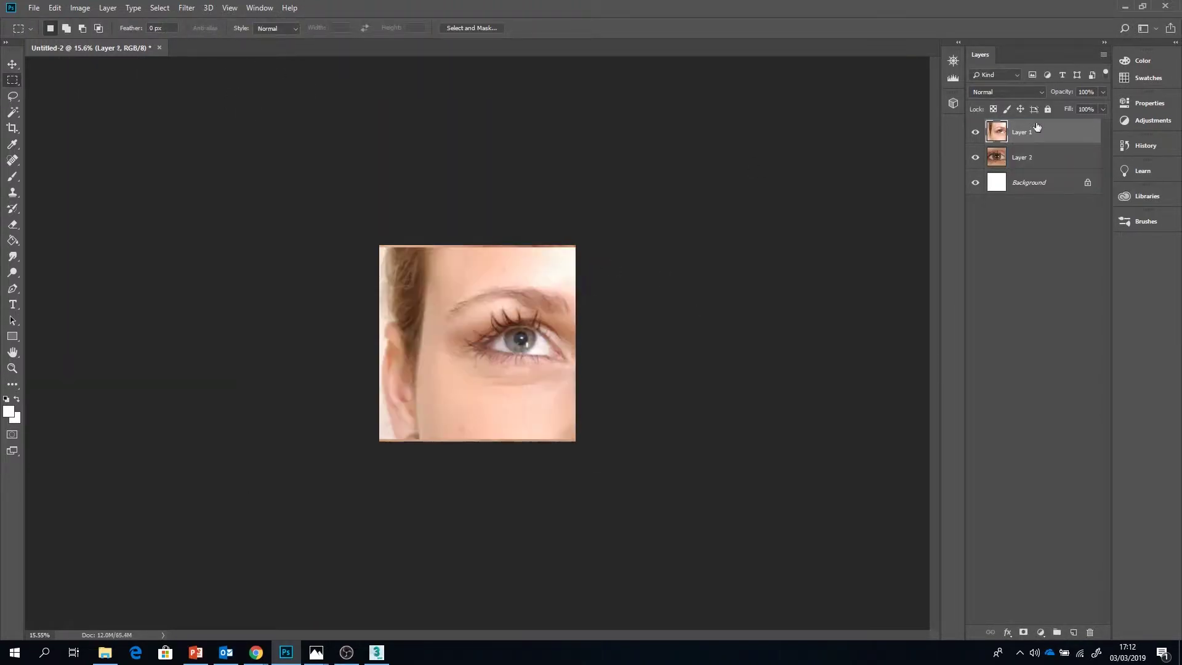
key("ctrl+t")
left_click_drag(670, 439, 820, 563)
left_click_drag(493, 308, 489, 305)
key("Return")
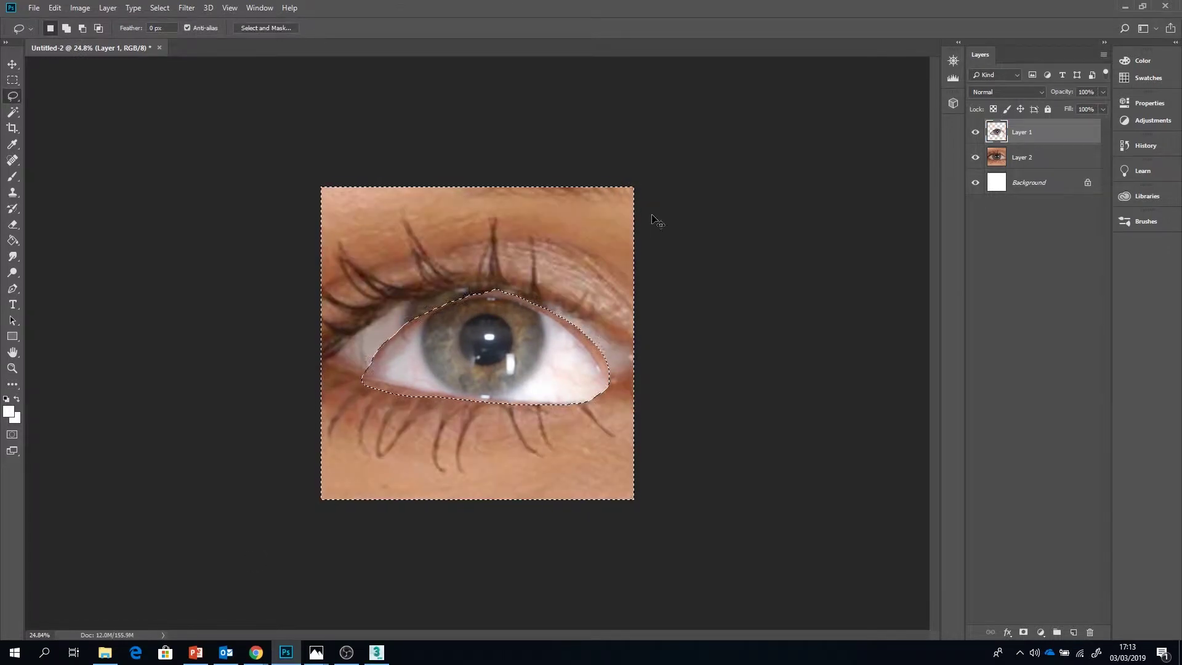
Copy the cut-out eye onto a new layer and delete Layer 1.
key("ctrl+j")
left_click(1023, 158)
key("Delete")
left_click(1022, 132)
Scale the eye cutout to about 165%, centre it on the canvas and merge it with Layer 2.
key("ctrl+t")
left_click_drag(585, 379, 680, 438)
left_click_drag(566, 357, 558, 344)
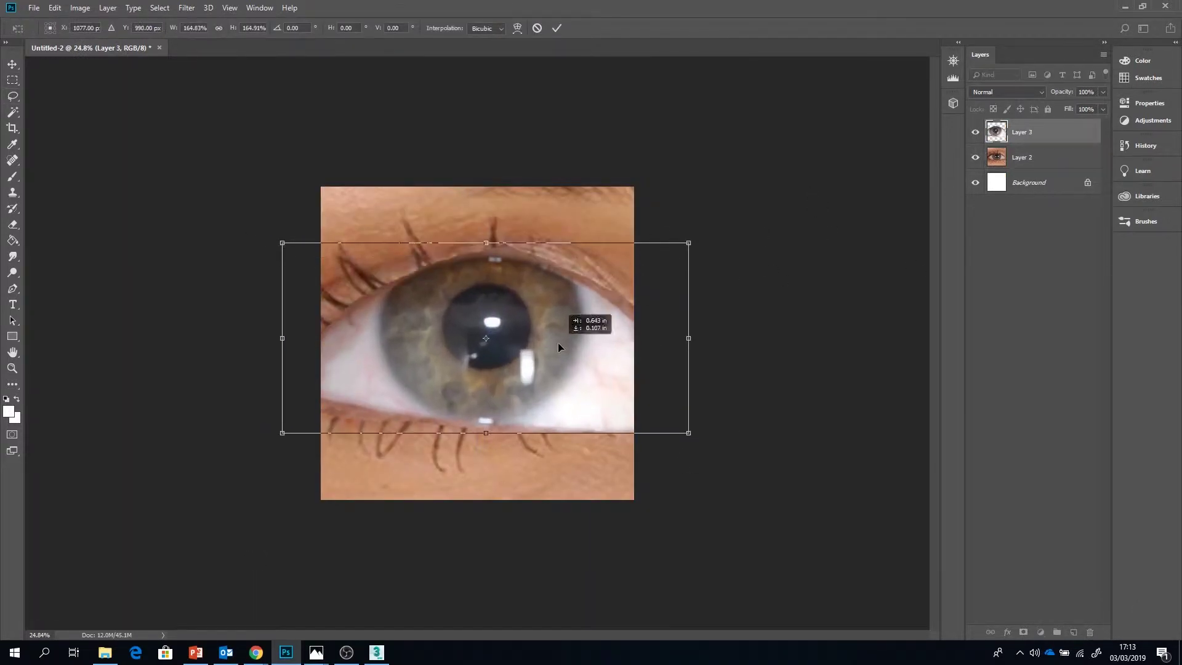
key("Return")
left_click(1018, 162, "shift")
right_click(1019, 162)
left_click(924, 481)
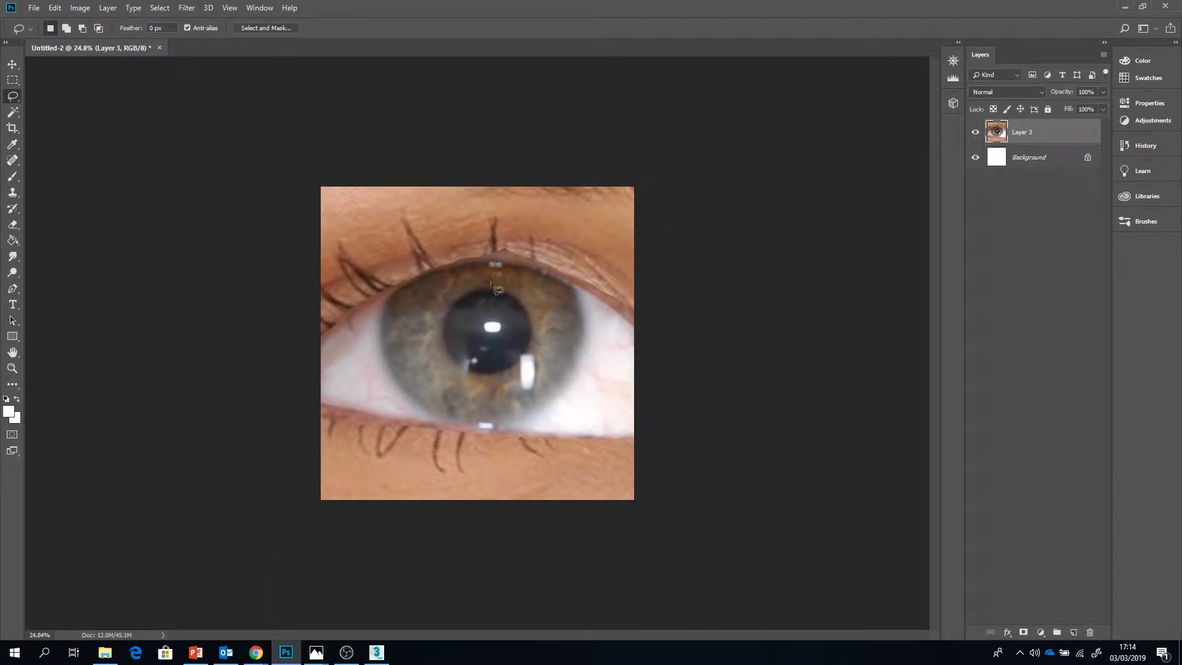
key("b")
key("s")
left_click_drag(414, 285, 438, 264)
key("ctrl+z")
Sample a tone from the white of the eye and paint over the lashes and skin along the photo's left side.
key("i")
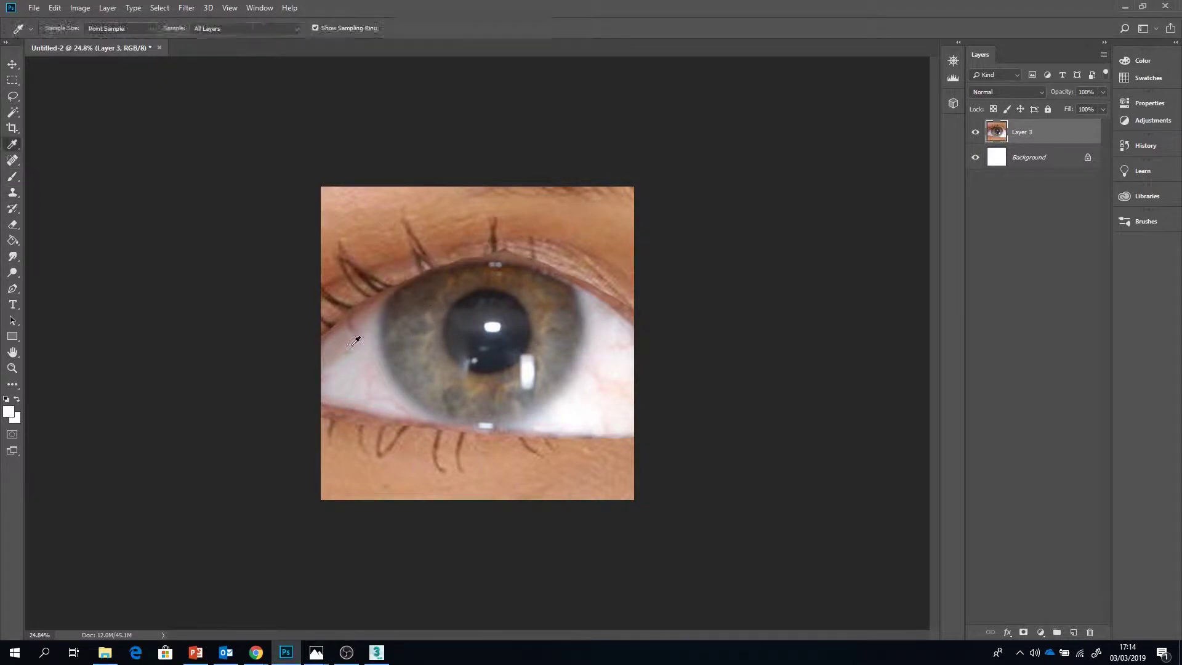
left_click(357, 339)
key("b")
left_click(65, 28)
mouse_move(351, 210)
left_mouse_down()
mouse_move(366, 233)
mouse_move(334, 388)
left_mouse_up()
mouse_move(339, 465)
left_mouse_down()
mouse_move(556, 489)
mouse_move(339, 484)
left_mouse_up()
Paint sampled skin tones along the upper and lower edges of the eye photo with a 300 px brush.
left_click(592, 474, "alt")
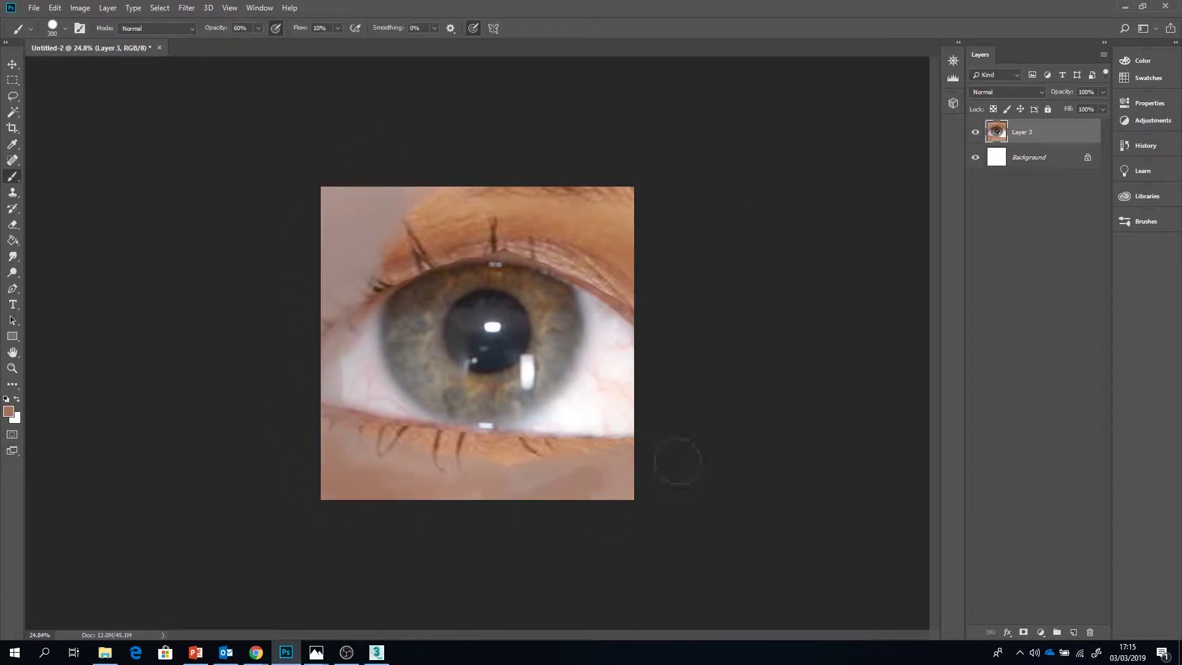
left_click_drag(345, 203, 453, 185)
mouse_move(486, 187)
left_mouse_down()
mouse_move(644, 216)
mouse_move(640, 189)
left_mouse_up()
left_click(618, 216, "alt")
left_click_drag(615, 456, 512, 515)
Paint sampled eye-white tones over the lower and upper eyelids to extend the white around the iris.
left_click(363, 388, "alt")
left_click_drag(357, 414, 594, 459)
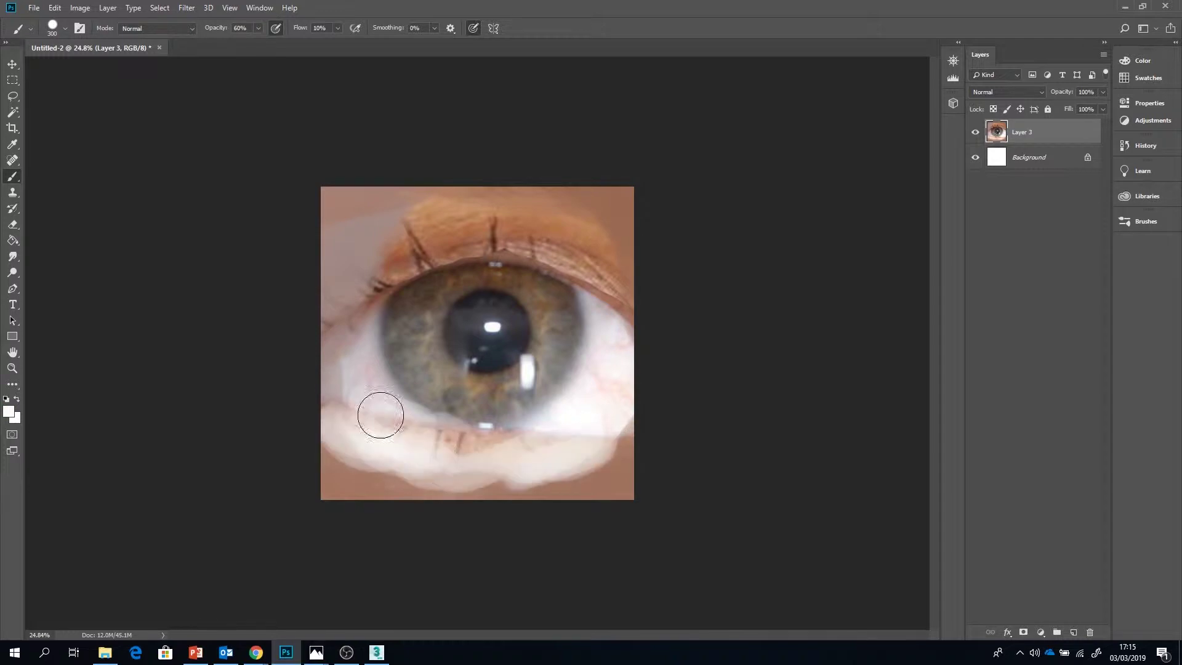
left_click(380, 417, "alt")
left_click_drag(413, 434, 579, 440)
left_click(620, 336, "alt")
left_click_drag(616, 326, 566, 237)
mouse_move(379, 265)
left_mouse_down()
mouse_move(350, 328)
mouse_move(401, 259)
mouse_move(573, 280)
left_mouse_up()
Clone iris texture over the bright reflection beside the pupil and paint out the highlight inside the pupil.
key("s")
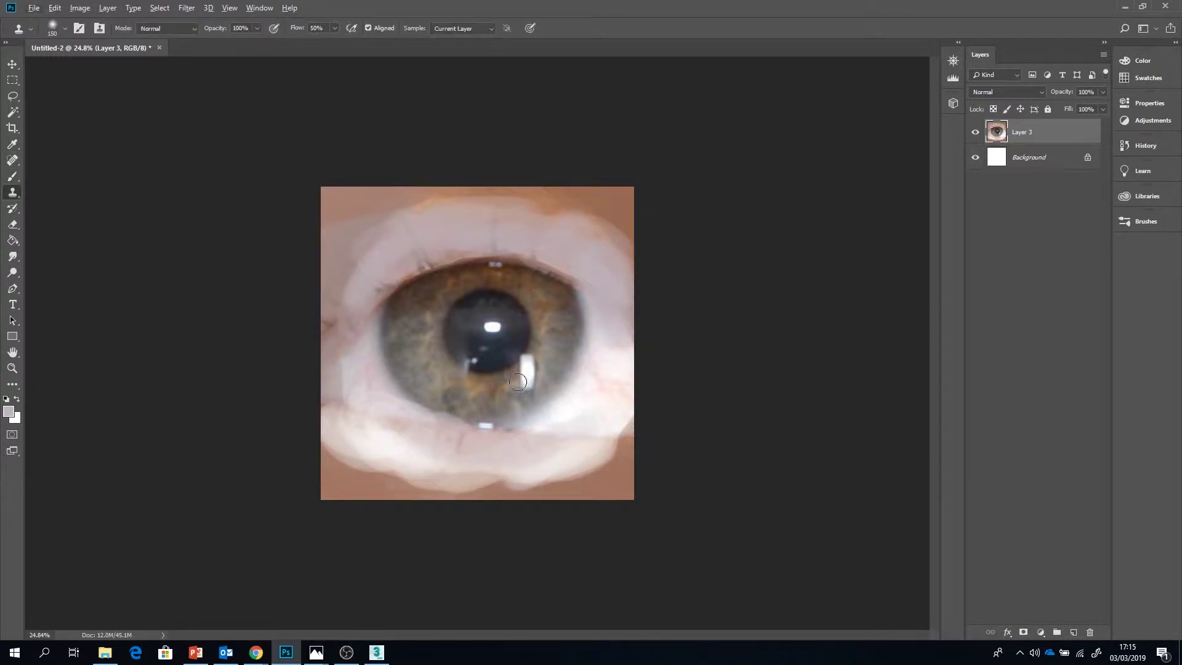
left_click(548, 345, "alt")
left_click_drag(527, 357, 528, 388)
key("b")
left_click(462, 335, "alt")
mouse_move(492, 311)
left_mouse_down()
mouse_move(477, 327)
mouse_move(502, 348)
left_mouse_up()
Reduce the brush size and paint sampled iris colour along the lower iris and over the remaining reflections.
left_click(405, 372, "alt")
key("bracketleft")
key("bracketleft")
key("bracketleft")
key("bracketleft")
key("bracketleft")
key("bracketleft")
key("bracketleft")
mouse_move(453, 393)
left_mouse_down()
mouse_move(449, 409)
mouse_move(579, 364)
mouse_move(547, 345)
left_mouse_up()
left_click(488, 341, "alt")
Blend the white of the eye around the iris with sampled tones at 30% brush opacity.
left_click(394, 390, "alt")
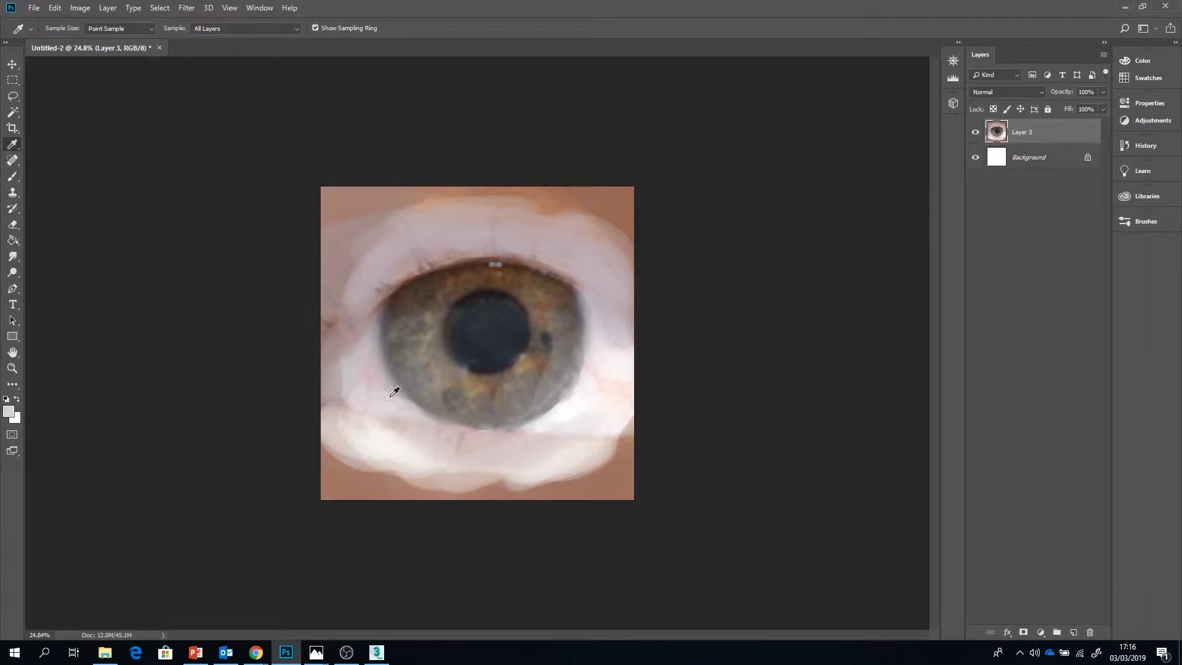
left_click_drag(397, 394, 425, 418)
left_click(582, 409, "alt")
left_click_drag(545, 438, 600, 414)
left_click_drag(359, 246, 407, 212)
left_click(346, 283, "alt")
left_click_drag(346, 282, 375, 226)
left_click_drag(610, 213, 447, 216)
left_click_drag(543, 446, 592, 404)
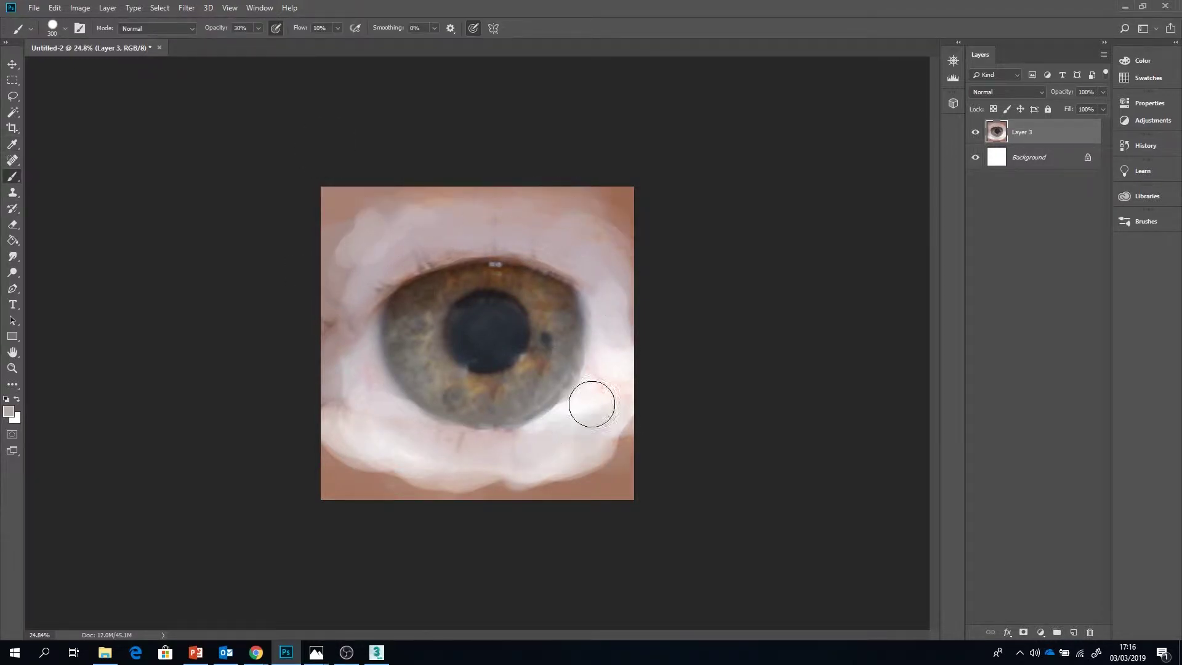
left_click_drag(607, 363, 523, 444)
mouse_move(523, 444)
left_mouse_down()
mouse_move(591, 420)
mouse_move(606, 366)
left_mouse_up()
Paint sampled iris colours above the iris with a smaller brush at full opacity to round out its upper part.
left_click(415, 320, "alt")
key("bracketleft")
key("bracketleft")
key("bracketleft")
key("bracketleft")
key("bracketleft")
key("0")
left_click(412, 290, "alt")
mouse_move(403, 286)
left_mouse_down()
mouse_move(475, 246)
mouse_move(533, 255)
mouse_move(584, 323)
left_mouse_up()
Draw a circle guide with the Ellipse tool and place it around the iris.
left_click(13, 336)
left_click(62, 359)
mouse_move(488, 332)
left_mouse_down("shift")
mouse_move(482, 302)
mouse_move(241, 84)
left_mouse_up("shift")
left_click(13, 63)
left_click_drag(382, 259, 495, 367)
Give the circle guide no fill and a red outline.
left_click(970, 195)
left_click(955, 272)
left_click(950, 194)
left_click(956, 219)
left_click(1017, 195)
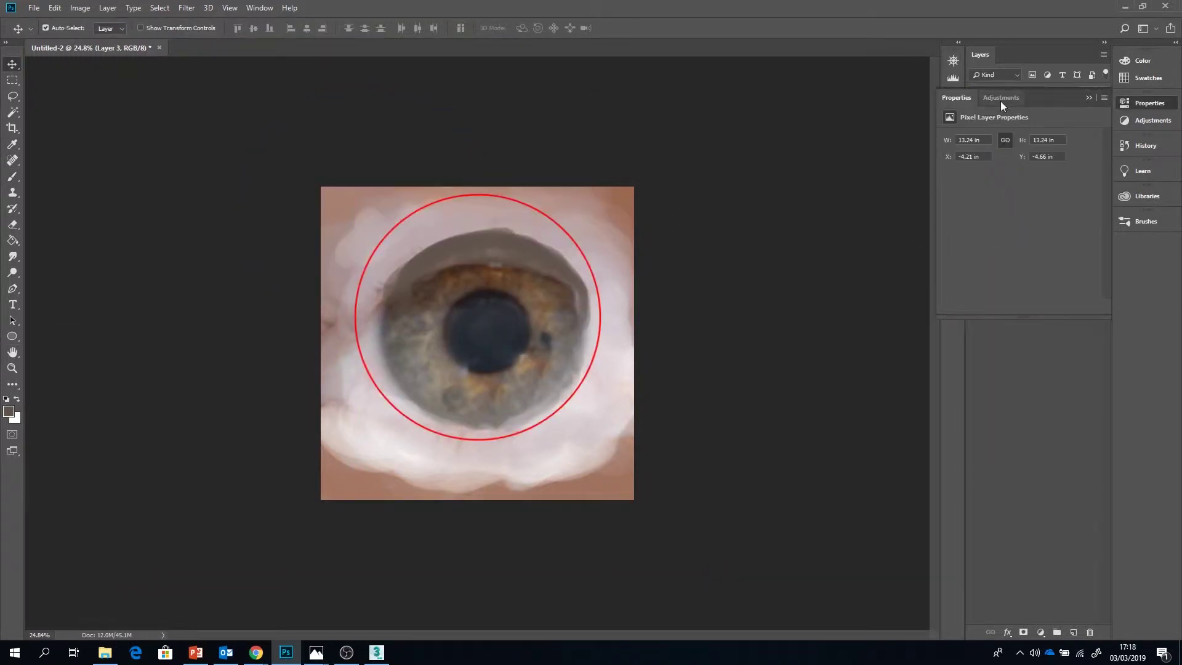
Lock Layer 3 and centre the red circle guide on the canvas.
left_click_drag(525, 202, 526, 240)
left_click_drag(580, 421, 578, 415)
key("ctrl+z")
left_click(1048, 109)
left_click_drag(593, 311, 593, 300)
left_click(587, 316)
left_click(566, 255)
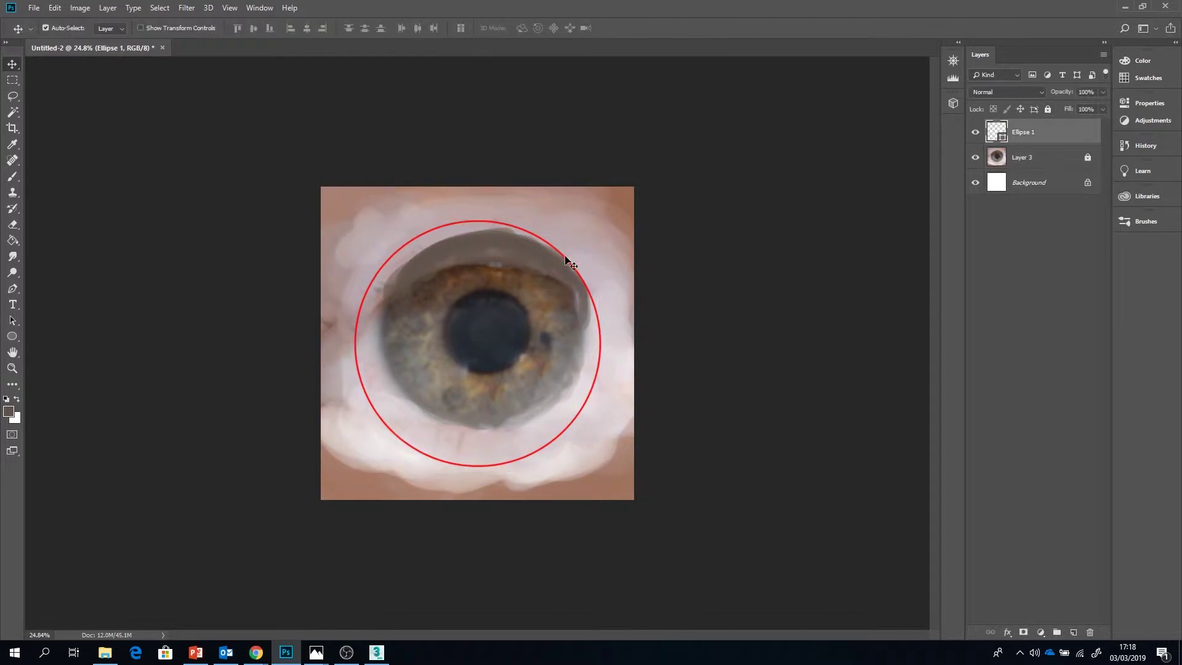
left_click_drag(483, 221, 481, 221)
Lock the circle guide, unlock Layer 3 and move the painted eye so its iris is centred within the circle.
left_click(1048, 109)
left_click(1041, 158)
left_click(1048, 109)
key("ctrl+t")
left_click_drag(607, 297, 601, 310)
key("Return")
Unlock the circle guide, scale it to 91.51% so it fits closer around the iris, and lock it again.
left_click(1040, 132)
left_click(1048, 109)
key("ctrl+t")
left_click_drag(601, 220, 581, 240, "shift")
left_click_drag(546, 280, 557, 270)
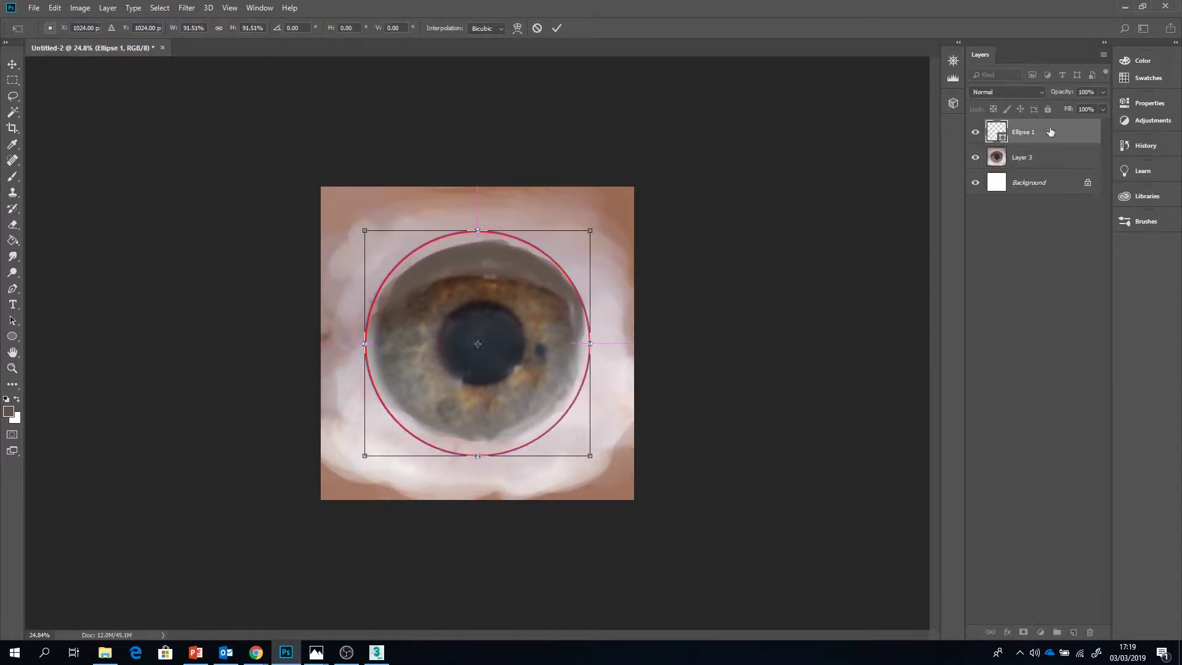
key("Return")
left_click(1048, 109)
Paint pale sclera tones over the white area all around the iris with the Brush.
key("b")
left_click_drag(355, 240, 345, 364)
left_click_drag(351, 431, 456, 474)
left_click_drag(562, 483, 616, 327)
left_click_drag(591, 234, 400, 215)
Sample a tone from the upper iris and paint fibres over the shadowed area above the pupil.
left_click(480, 282, "alt")
left_click_drag(447, 266, 451, 288)
mouse_move(498, 262)
left_mouse_down()
mouse_move(491, 284)
mouse_move(448, 286)
mouse_move(418, 311)
left_mouse_up()
Sample a tone from the iris's lower left, adjust the brush size and paint over the dark spot beside the pupil.
left_click(390, 366, "alt")
key("bracketright")
key("bracketright")
key("bracketright")
key("bracketright")
key("bracketright")
key("bracketleft")
key("bracketleft")
key("bracketleft")
key("bracketleft")
left_click_drag(541, 344, 539, 358)
Paint the pupil solid black and set the brush opacity to 30%.
left_click(8, 411)
left_click(608, 455)
left_click(896, 296)
mouse_move(461, 330)
left_mouse_down()
mouse_move(496, 343)
mouse_move(472, 346)
left_mouse_up()
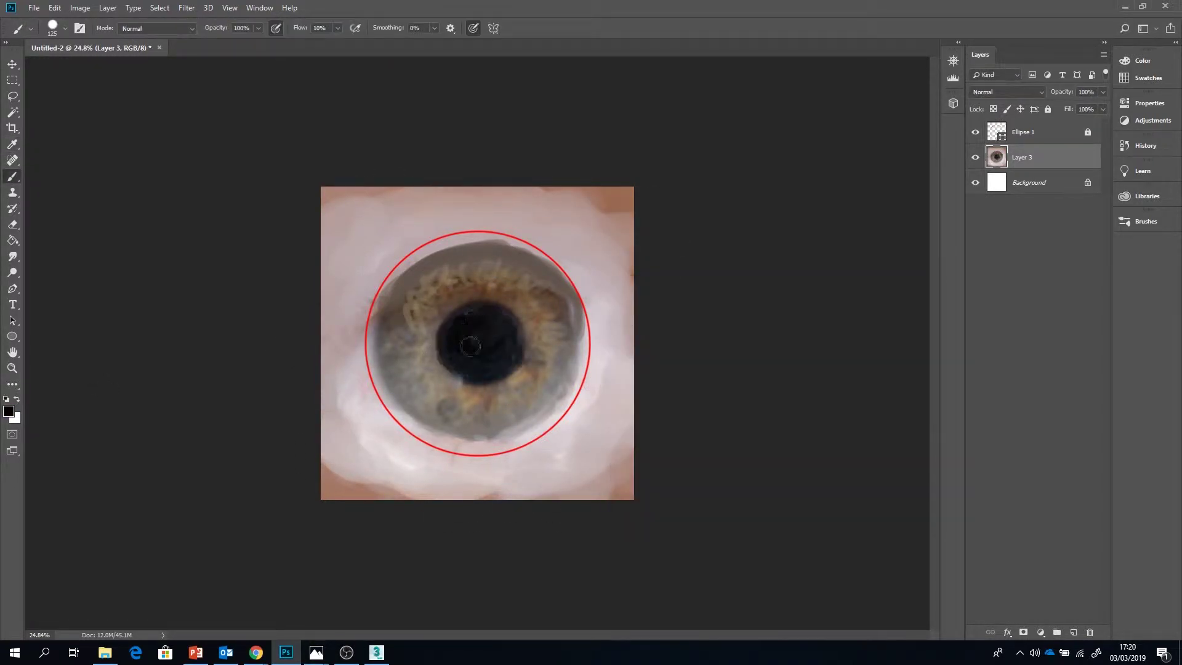
key("3")
Increase the contrast of the painted eye with a Brightness/Contrast adjustment.
left_click(80, 8)
mouse_move(99, 40)
left_click(288, 41)
left_click_drag(823, 278, 847, 278)
left_click(931, 229)
Choose the blue-grey colour #3e5c68 and paint a ring around the outer part of the iris.
left_click(8, 411)
left_click(783, 384)
left_click(675, 406)
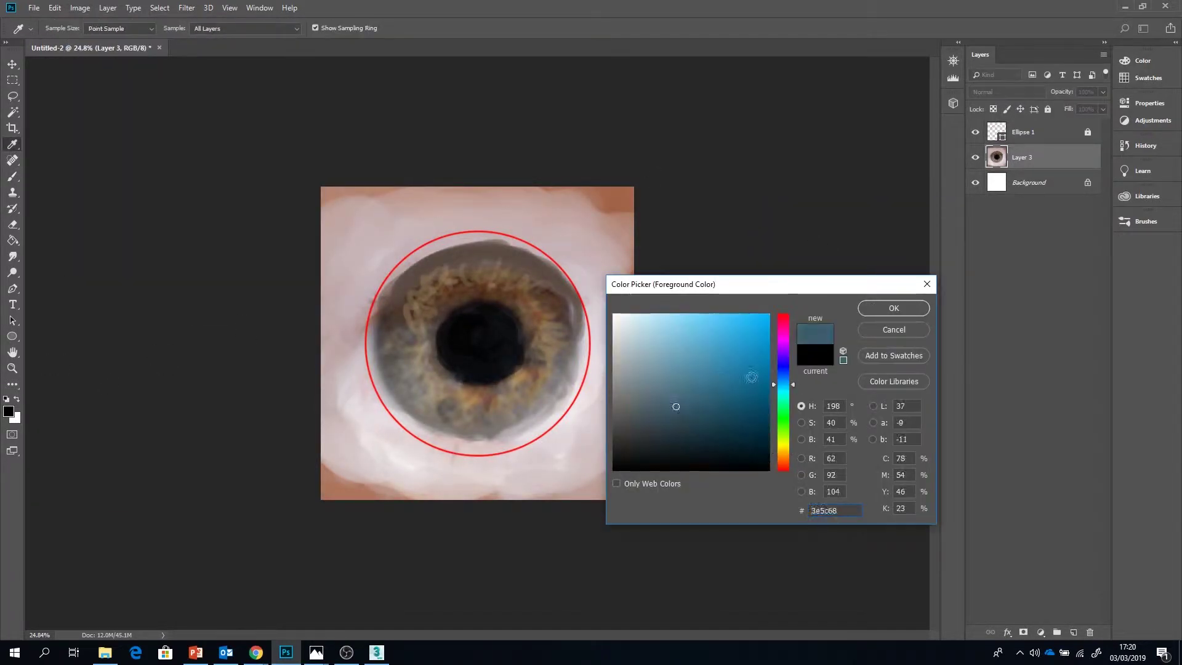
left_click(894, 306)
left_click_drag(407, 414, 570, 385)
mouse_move(470, 258)
left_mouse_down()
mouse_move(534, 416)
mouse_move(517, 246)
mouse_move(385, 280)
left_mouse_up()
Choose a darker shade of the blue-grey and paint over the iris's outer ring to deepen it.
left_click(9, 412)
left_click(676, 434)
left_click(894, 307)
mouse_move(548, 412)
left_mouse_down()
mouse_move(376, 385)
mouse_move(458, 249)
left_mouse_up()
left_click_drag(458, 249, 530, 431)
Hide the circle guide, sample golden brown from the iris and paint it with a smaller brush over the upper-right iris.
left_click(976, 132)
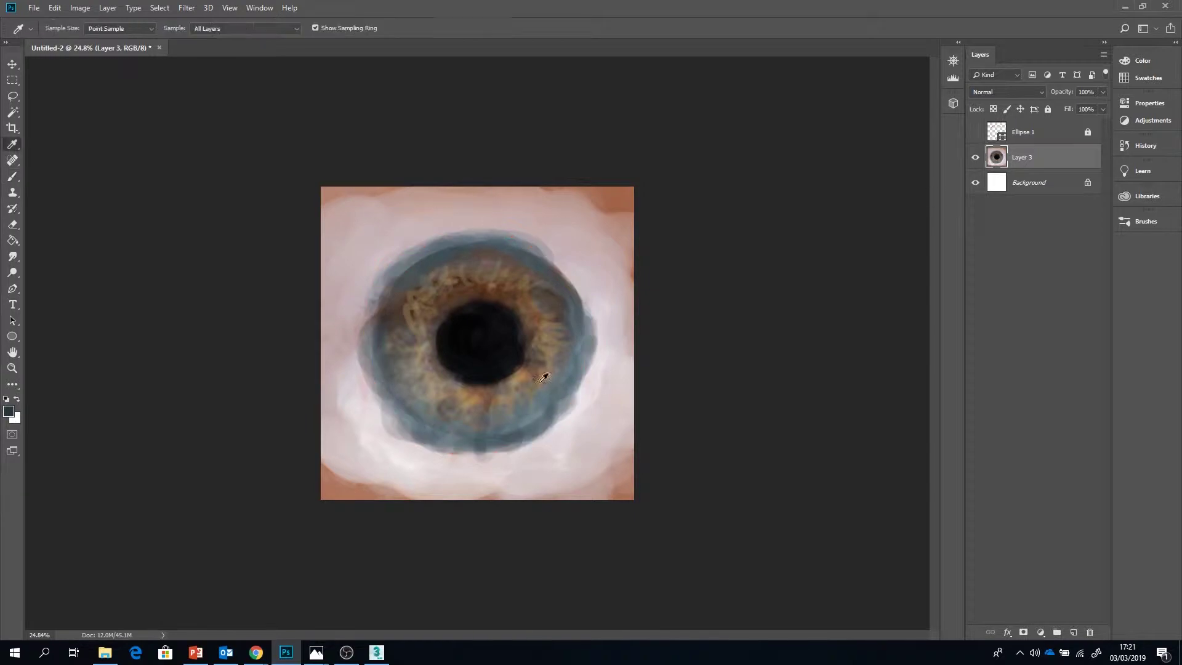
left_click(542, 370, "alt")
key("bracketleft")
key("bracketleft")
key("bracketleft")
key("bracketleft")
left_click_drag(542, 291, 561, 313)
Sample the brown skin tone near the canvas's upper-right corner and paint it along the canvas edges with a larger brush.
left_click(606, 198, "alt")
key("bracketright")
key("bracketright")
key("bracketright")
key("bracketright")
key("bracketright")
key("bracketright")
key("bracketright")
key("bracketright")
mouse_move(335, 212)
left_mouse_down()
mouse_move(585, 189)
mouse_move(523, 505)
left_mouse_up()
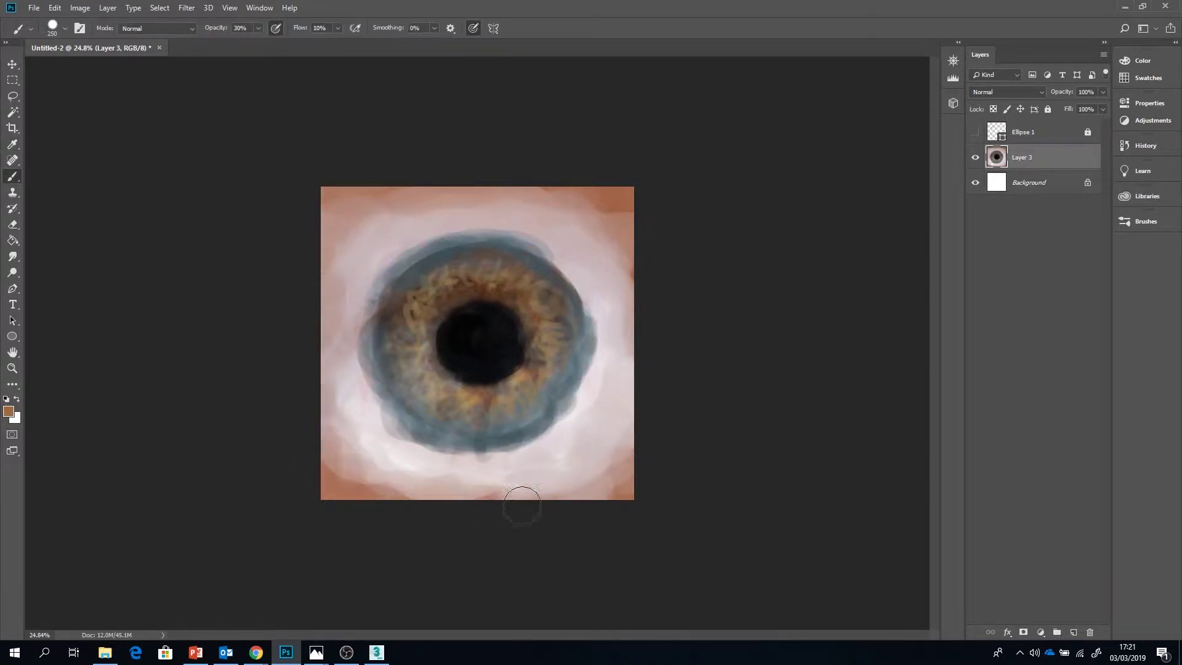
left_click_drag(625, 283, 525, 510)
Sample the pale sclera tone, paint it along the iris's uneven outer edge and show the circle guide again.
left_click(395, 453, "alt")
key("bracketleft")
mouse_move(370, 407)
left_mouse_down()
mouse_move(400, 430)
mouse_move(542, 428)
left_mouse_up()
left_click(976, 132)
Pick a dark tone from the iris's upper rim, switch to a multi-point bristle brush and paint fine strokes around the rim.
left_click(9, 411)
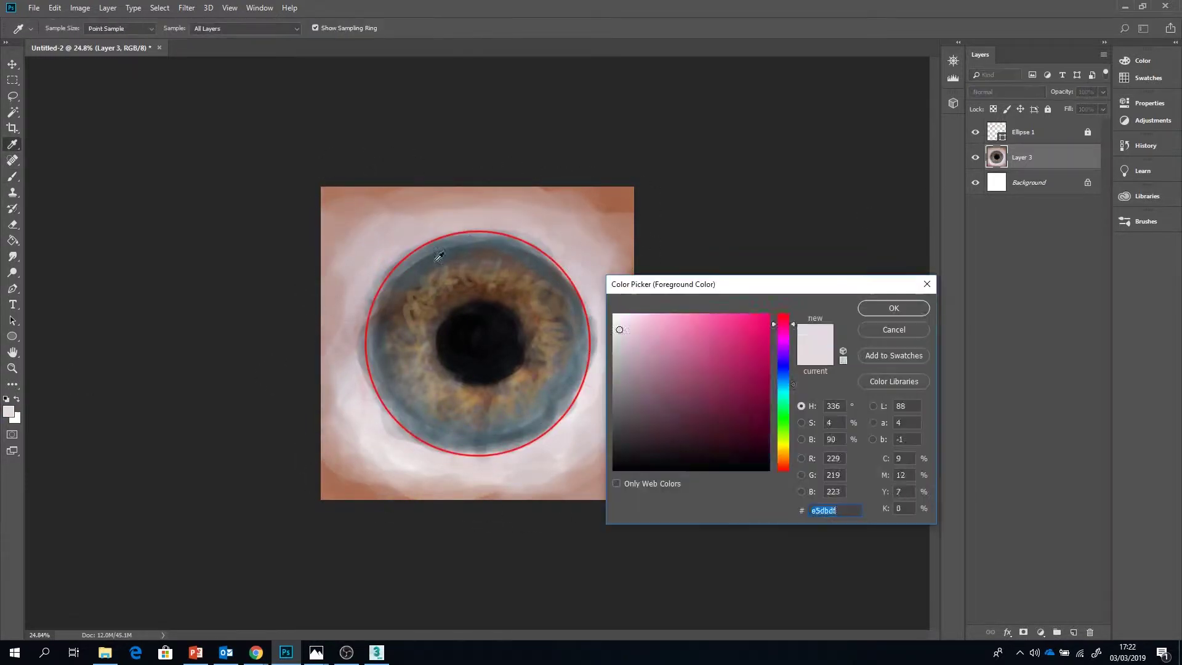
left_click(436, 256)
left_click(893, 308)
left_click(65, 29)
left_click(144, 121)
mouse_move(397, 259)
left_mouse_down()
mouse_move(505, 240)
mouse_move(518, 251)
left_mouse_up()
left_click(497, 246)
key("bracketright")
key("bracketright")
key("bracketright")
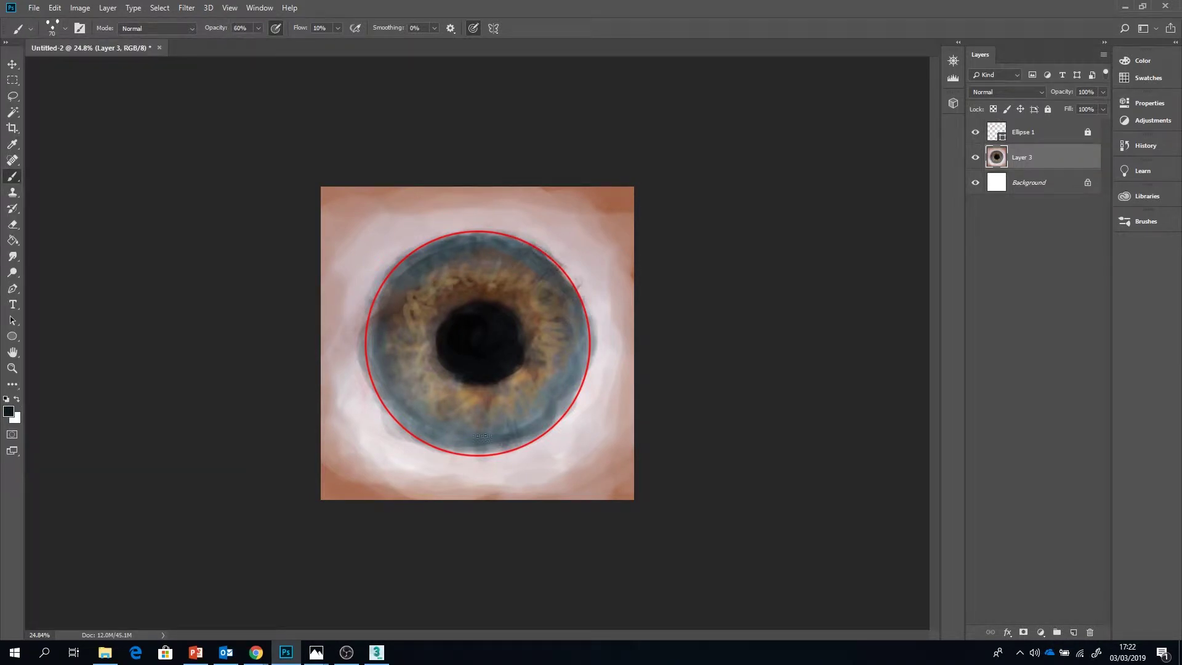
mouse_move(486, 447)
left_mouse_down()
mouse_move(579, 375)
mouse_move(394, 410)
mouse_move(370, 338)
left_mouse_up()
Choose a light blue, enlarge the bristle brush at 30% opacity and paint radial fibres around the whole iris.
left_click(9, 411)
left_click(690, 332)
left_click(893, 308)
key("3")
key("bracketright")
key("bracketright")
key("bracketright")
key("bracketright")
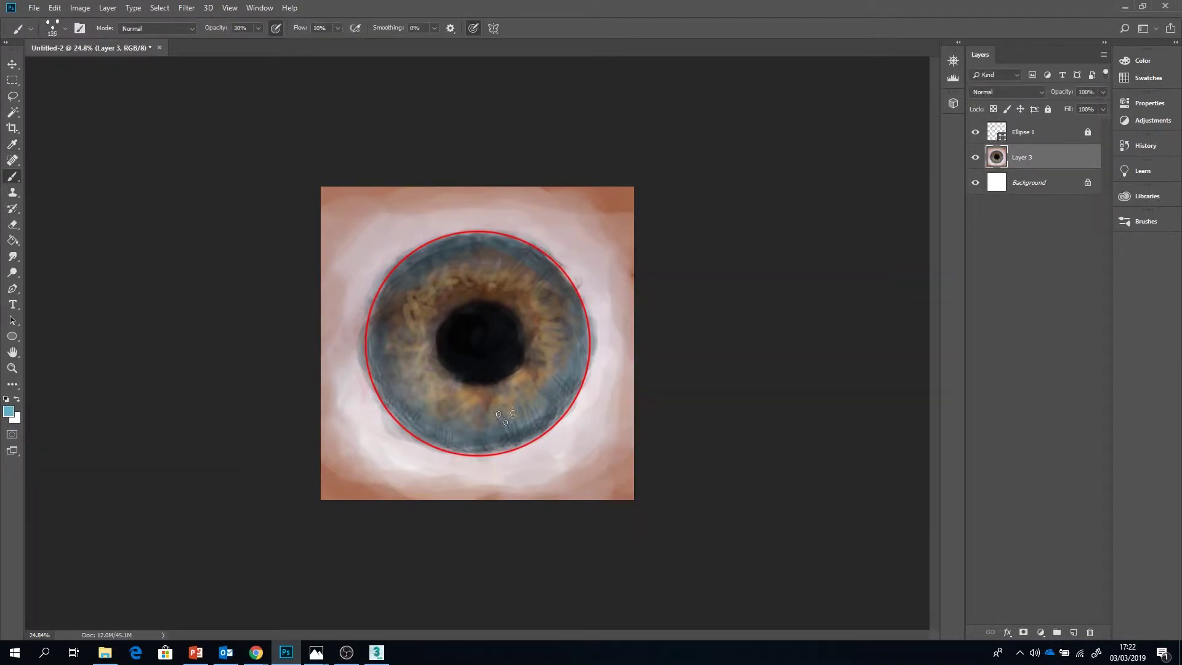
left_click_drag(548, 324, 570, 319)
left_click_drag(493, 271, 497, 258)
left_click_drag(526, 293, 548, 281)
left_click_drag(512, 284, 521, 263)
left_click_drag(412, 363, 389, 373)
left_click_drag(414, 345, 395, 339)
left_click_drag(456, 287, 431, 271)
left_click_drag(412, 292, 423, 316)
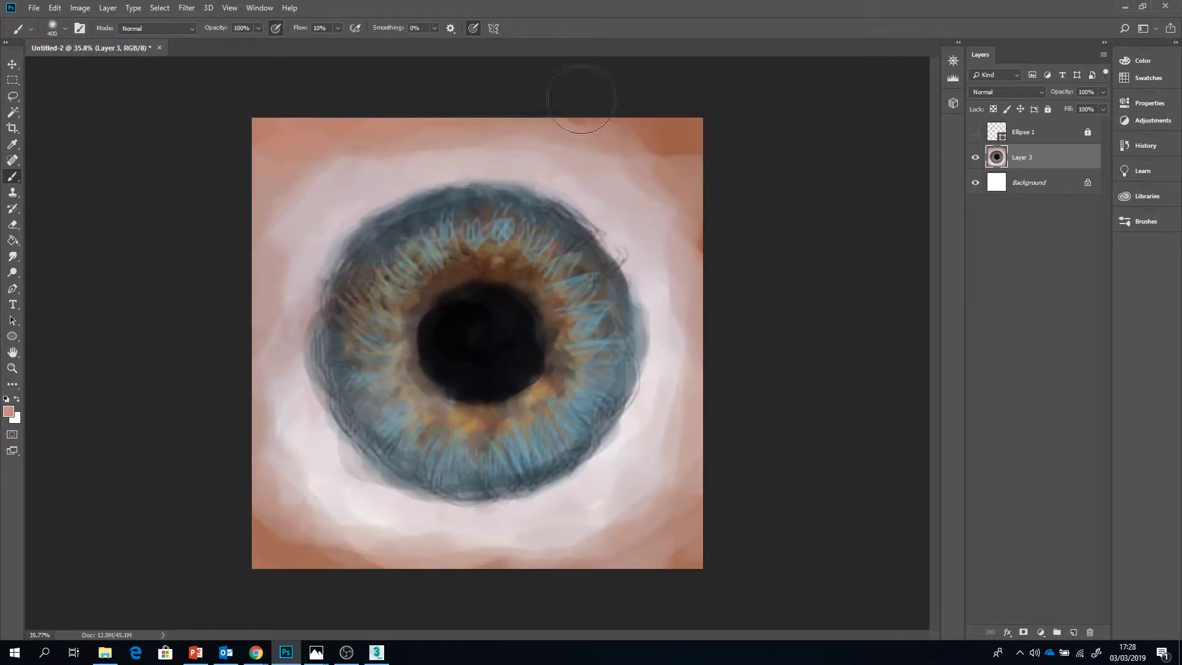
Paint the pinkish skin tone softly into the canvas corners.
left_click_drag(653, 148, 689, 185)
left_click_drag(283, 541, 332, 502)
left_click_drag(616, 530, 678, 480)
Paint the pale sclera tone around the iris's outer edge and blend it outwards towards the pink corners.
left_click_drag(320, 419, 317, 289)
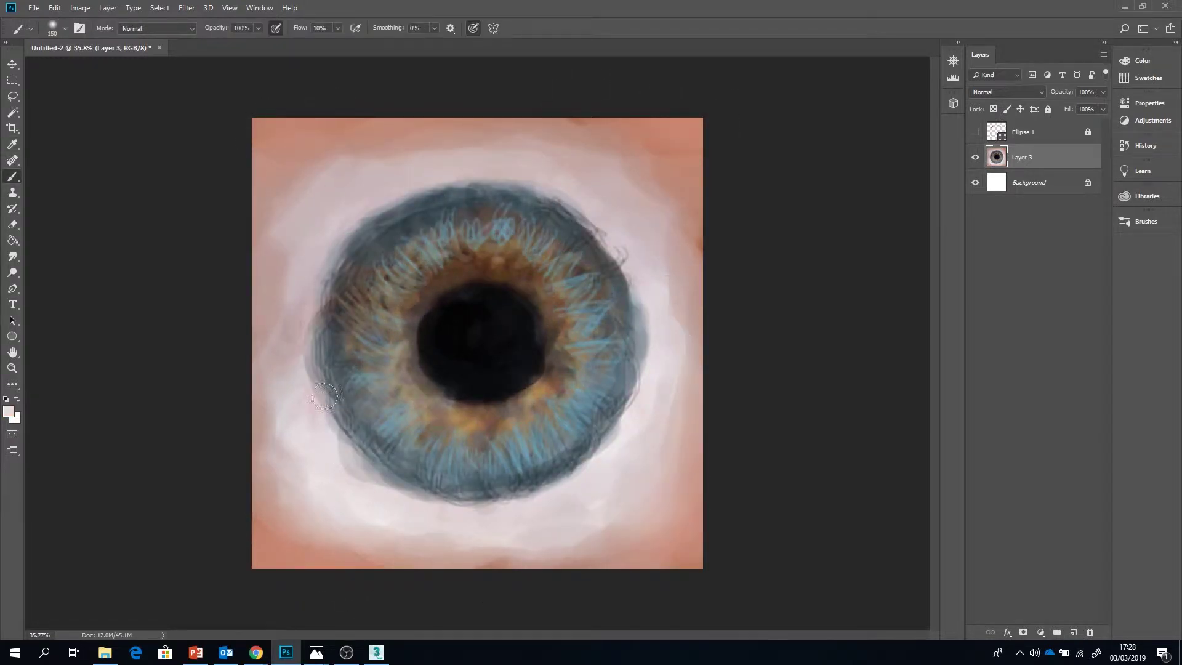
mouse_move(295, 394)
left_mouse_down()
mouse_move(317, 272)
mouse_move(385, 200)
left_mouse_up()
left_click_drag(619, 240, 643, 354)
key("bracketright")
key("bracketright")
key("bracketright")
left_click_drag(573, 160, 678, 296)
left_click_drag(671, 437, 671, 483)
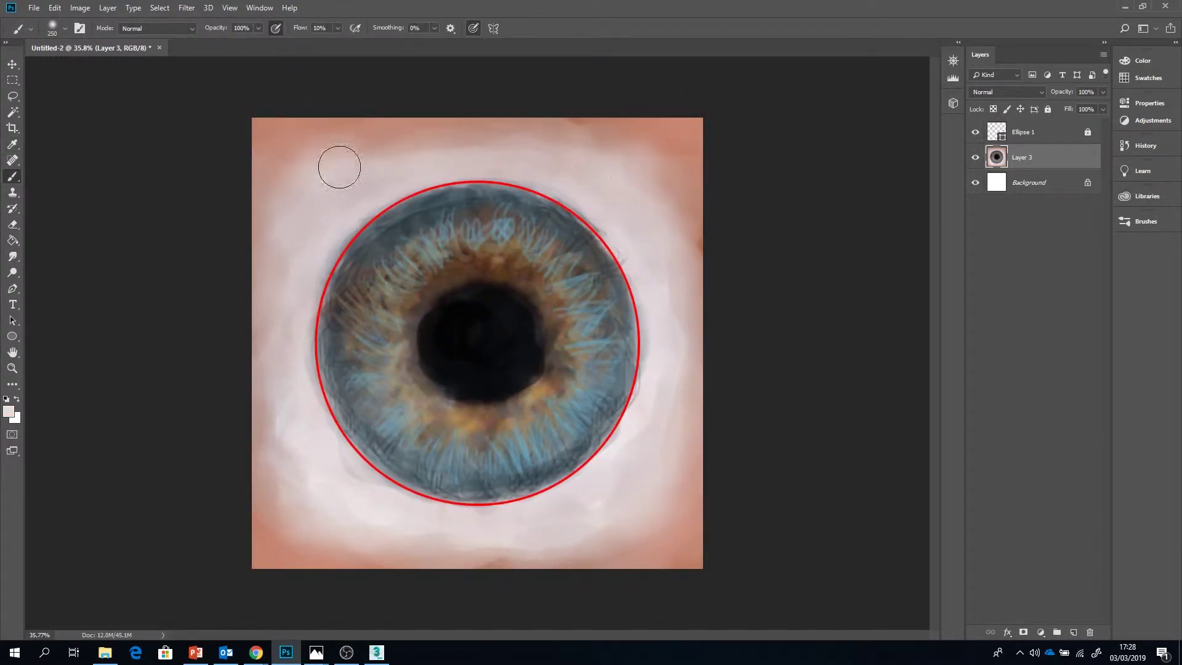
Choose a pale blue-green and paint soft fibres around the upper, left and lower parts of the iris.
left_click(8, 412)
left_click(784, 384)
left_click(663, 318)
left_click_drag(783, 385, 783, 401)
left_click(649, 343)
left_click(894, 308)
left_click_drag(434, 225, 394, 262)
left_click_drag(363, 280, 388, 332)
left_click_drag(333, 332, 410, 394)
mouse_move(373, 441)
left_mouse_down()
mouse_move(387, 414)
mouse_move(410, 425)
left_mouse_up()
left_click_drag(436, 443, 455, 455)
left_click_drag(483, 459, 532, 434)
left_click_drag(542, 428, 574, 407)
Choose the pale turquoise #9ae0d4, reduce the brush size and add fine highlight fibres around the iris.
left_click(9, 412)
left_click(783, 399)
left_click(660, 333)
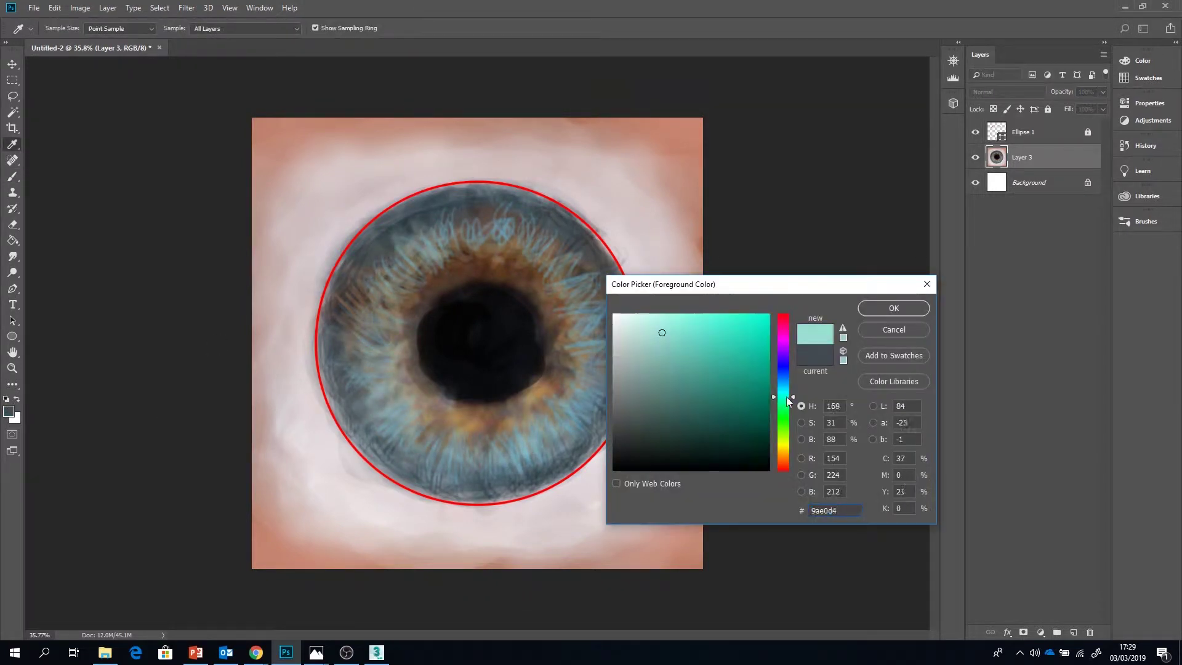
left_click(894, 308)
key("bracketleft")
key("bracketleft")
key("bracketleft")
left_click_drag(454, 217, 447, 247)
left_click_drag(468, 223, 490, 237)
left_click_drag(524, 222, 593, 268)
left_click_drag(443, 253, 460, 233)
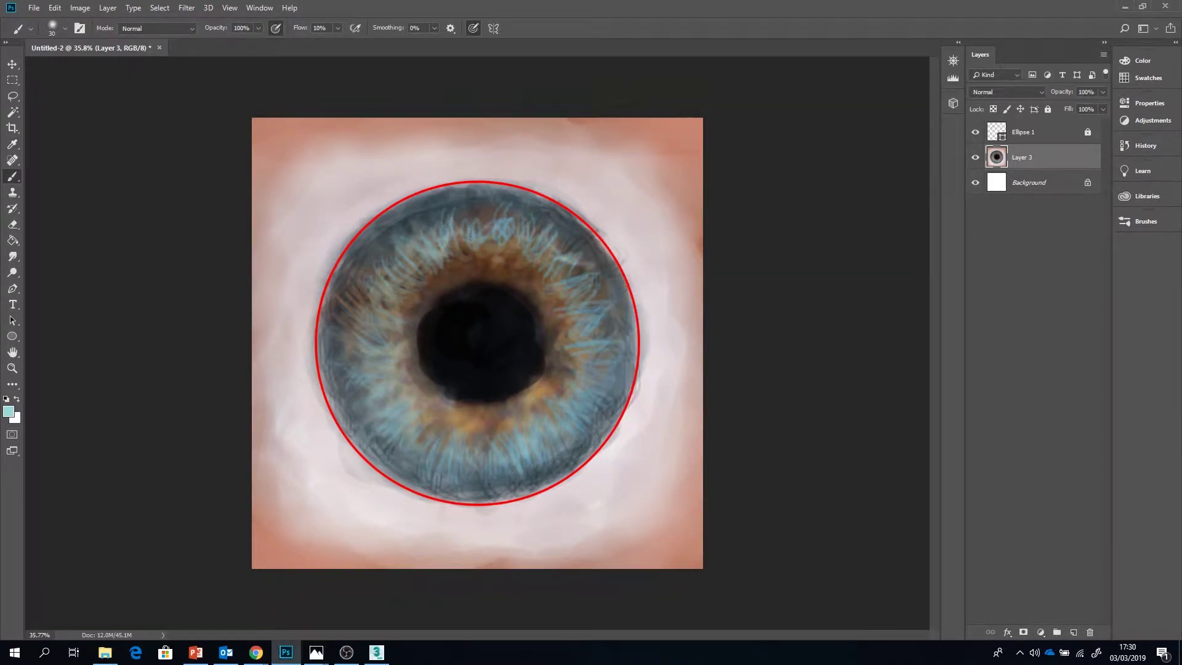
left_click_drag(560, 288, 588, 268)
mouse_move(576, 289)
left_mouse_down()
mouse_move(607, 407)
mouse_move(584, 441)
left_mouse_up()
left_click_drag(385, 425, 446, 452)
Choose a pale warm yellow and paint thin highlight fibres around the lower and upper iris.
left_click(9, 411)
left_click(784, 450)
left_click(682, 346)
left_click(665, 329)
left_click(894, 308)
mouse_move(388, 407)
left_mouse_down()
mouse_move(432, 431)
mouse_move(523, 436)
left_mouse_up()
mouse_move(406, 281)
left_mouse_down()
mouse_move(493, 244)
mouse_move(563, 277)
left_mouse_up()
left_click_drag(554, 268, 591, 295)
left_click_drag(372, 295, 384, 317)
left_click(976, 131)
left_click(593, 205, "alt")
key("bracketright")
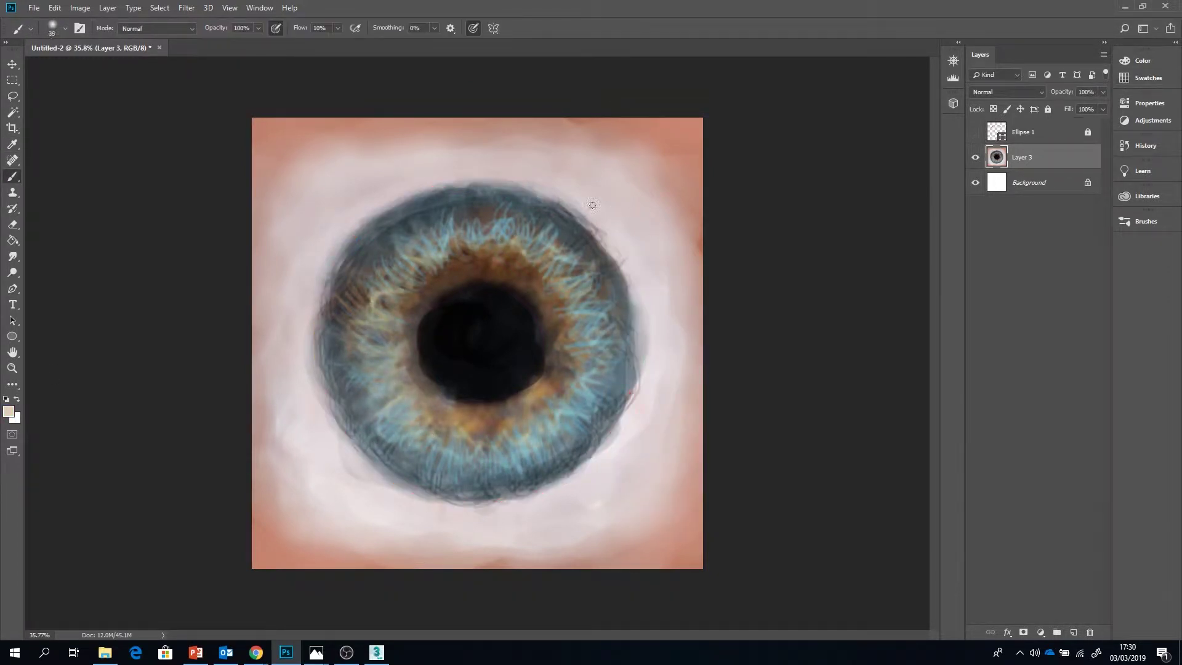
left_click(975, 132)
Sample blue-grey from the upper iris and paint the iris's upper-right rim with a 100 px brush.
left_click(507, 211, "alt")
key("bracketright")
key("bracketright")
key("bracketright")
left_click_drag(514, 190, 626, 296)
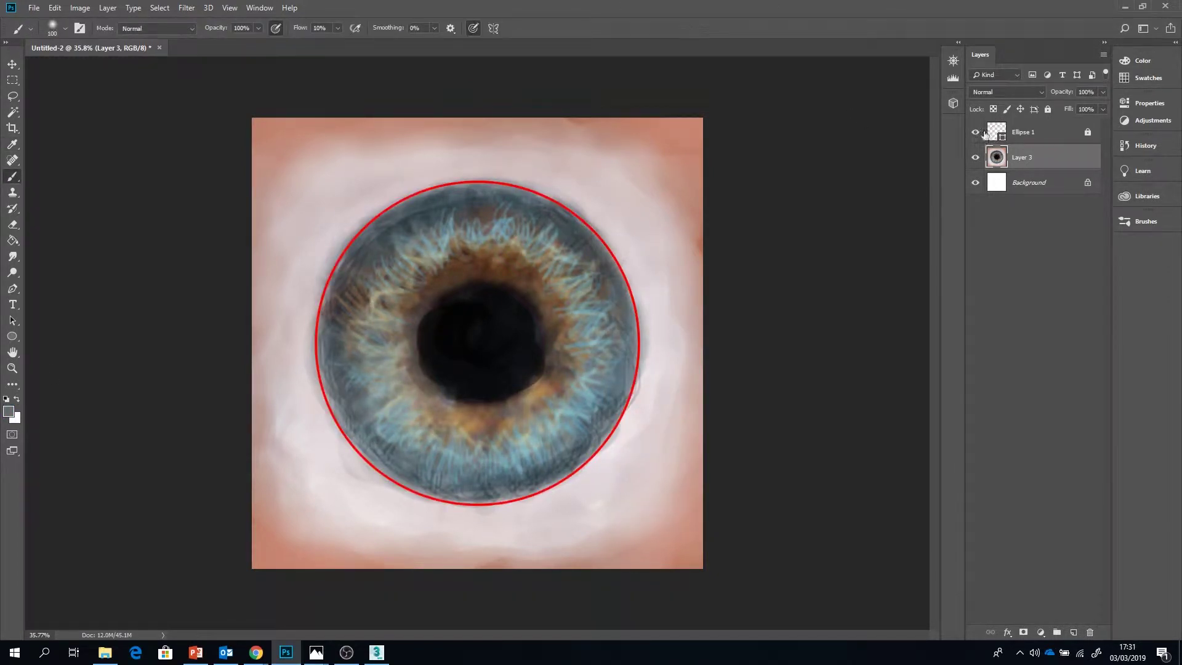
Hide the Ellipse 1 guide layer and save the painted eye as the PNG "Eye Paint" in the Draft Textures folder.
left_click(976, 132)
left_click(34, 8)
left_click(80, 146)
left_click(246, 427)
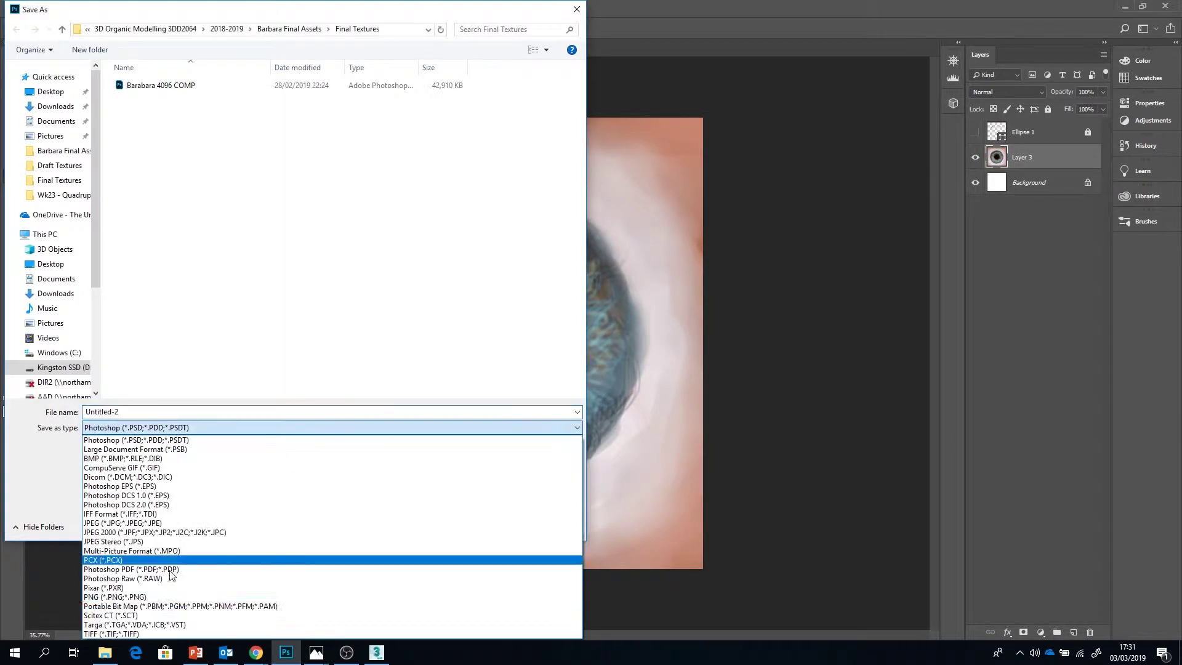
left_click(159, 598)
left_click(289, 29)
double_click(168, 86)
left_click(136, 413)
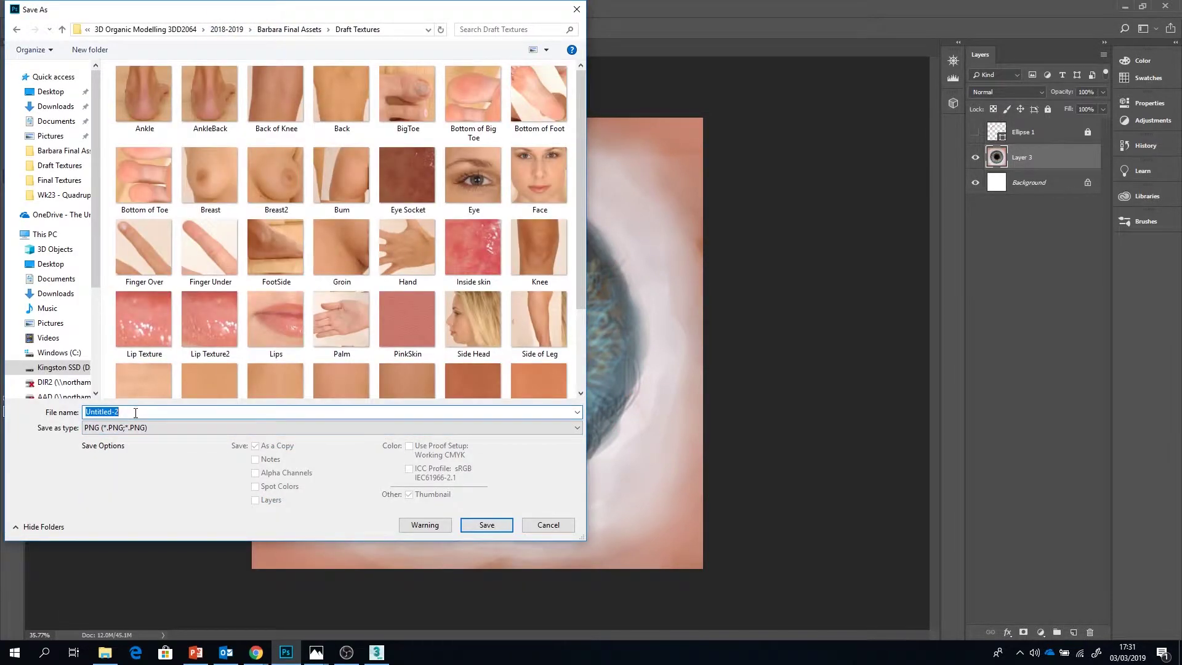
type("Eye Paint")
left_click(487, 525)
left_click(663, 189)
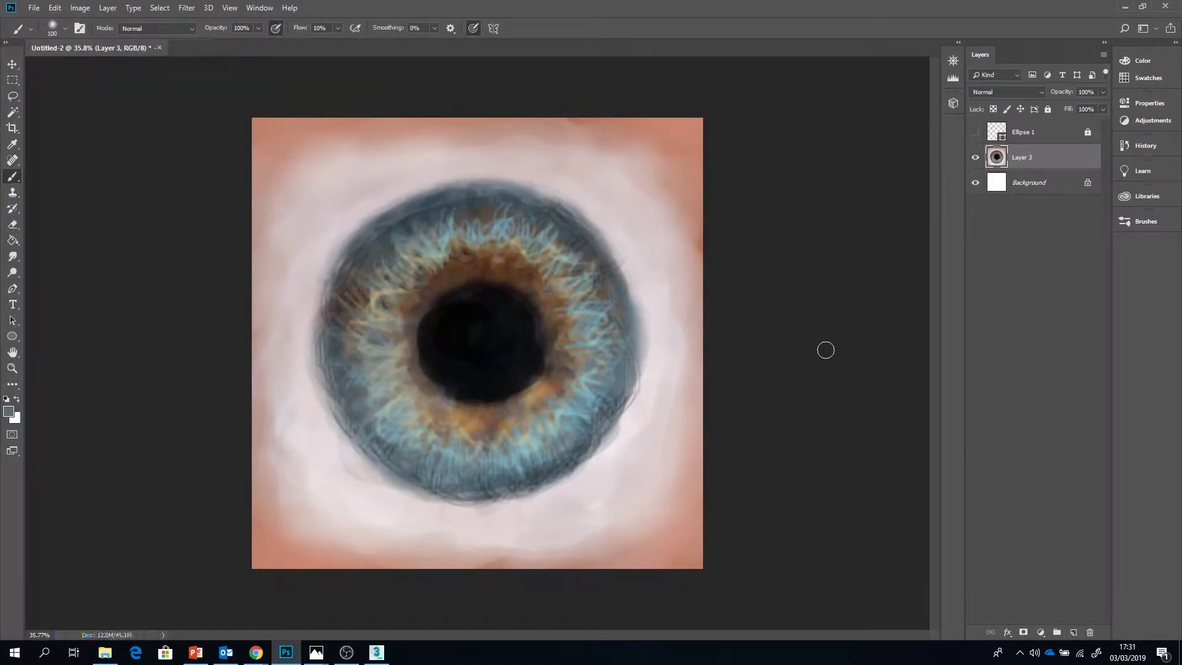
Switch to ZBrush, import the Eyes mesh through the Cylinder3D tool, and insert it as a subtool of the Barbara This One figure.
left_click(346, 652)
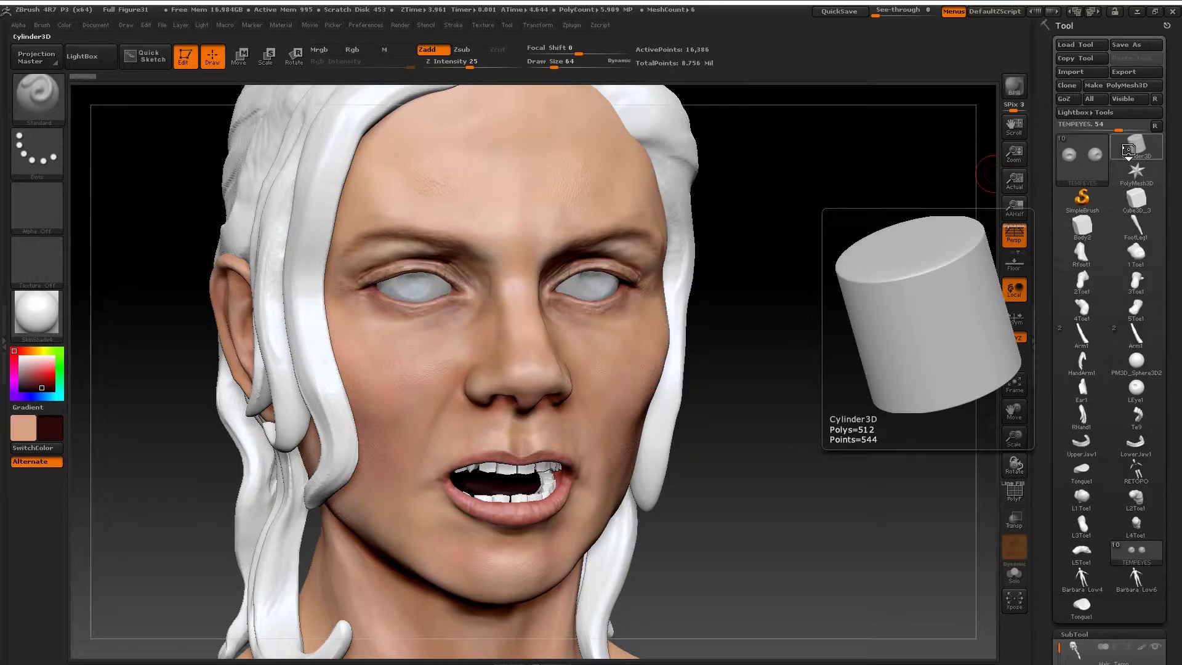
left_click(1128, 151)
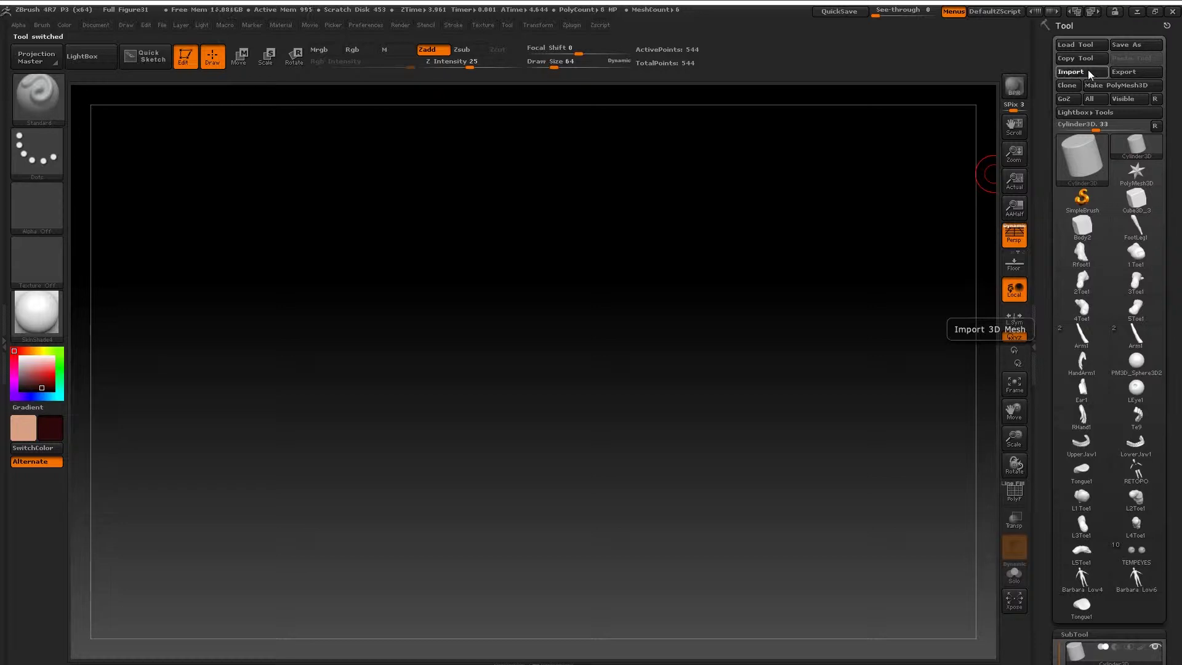
left_click(1088, 69)
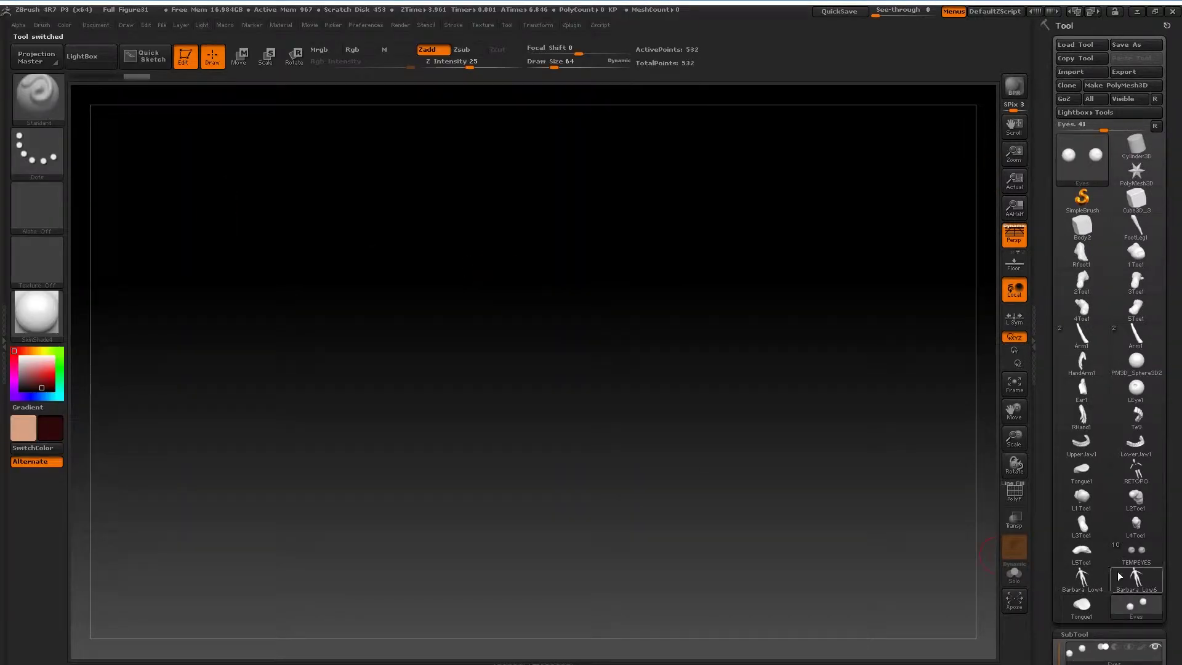
left_click_drag(1171, 571, 1171, 548)
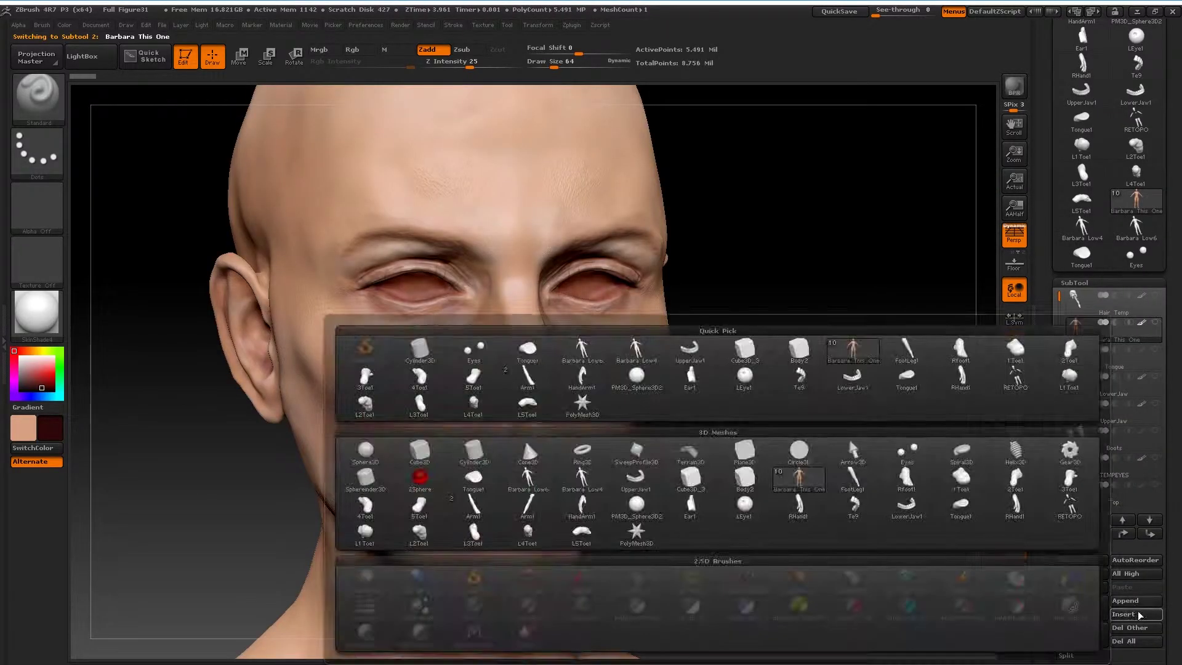
left_click(481, 353)
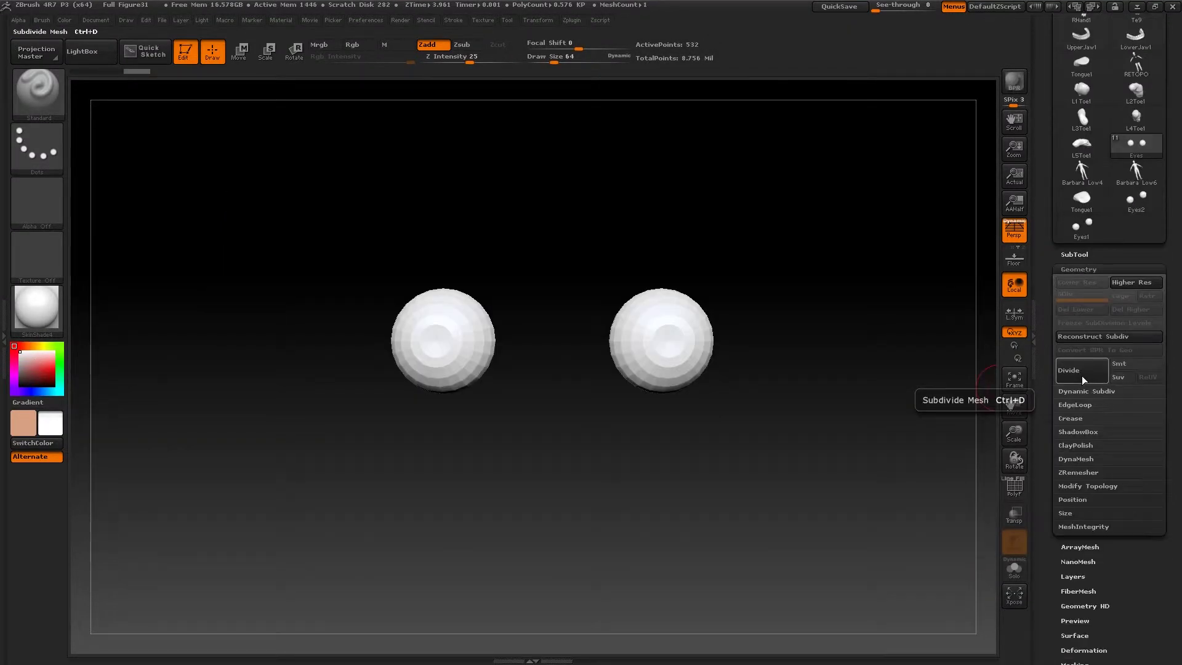
Subdivide the eyes once without smoothing, then subdivide with smoothing up to level 4 and display the polygon wireframe.
left_click(1082, 376)
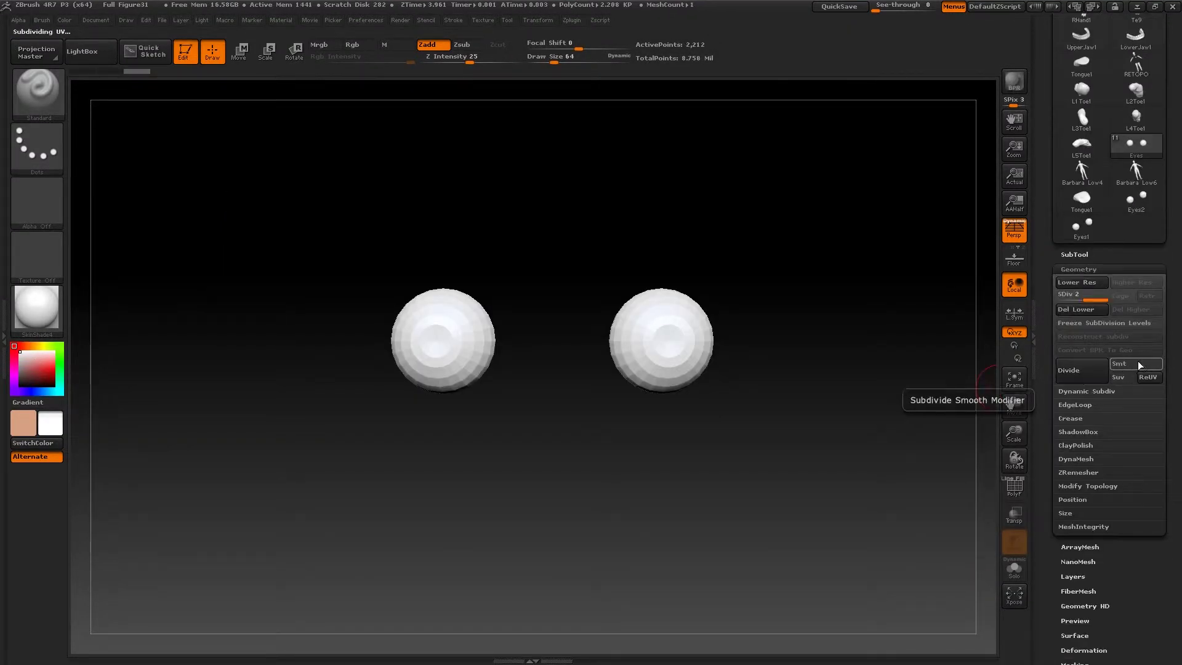
left_click(1137, 364)
left_click(1099, 374)
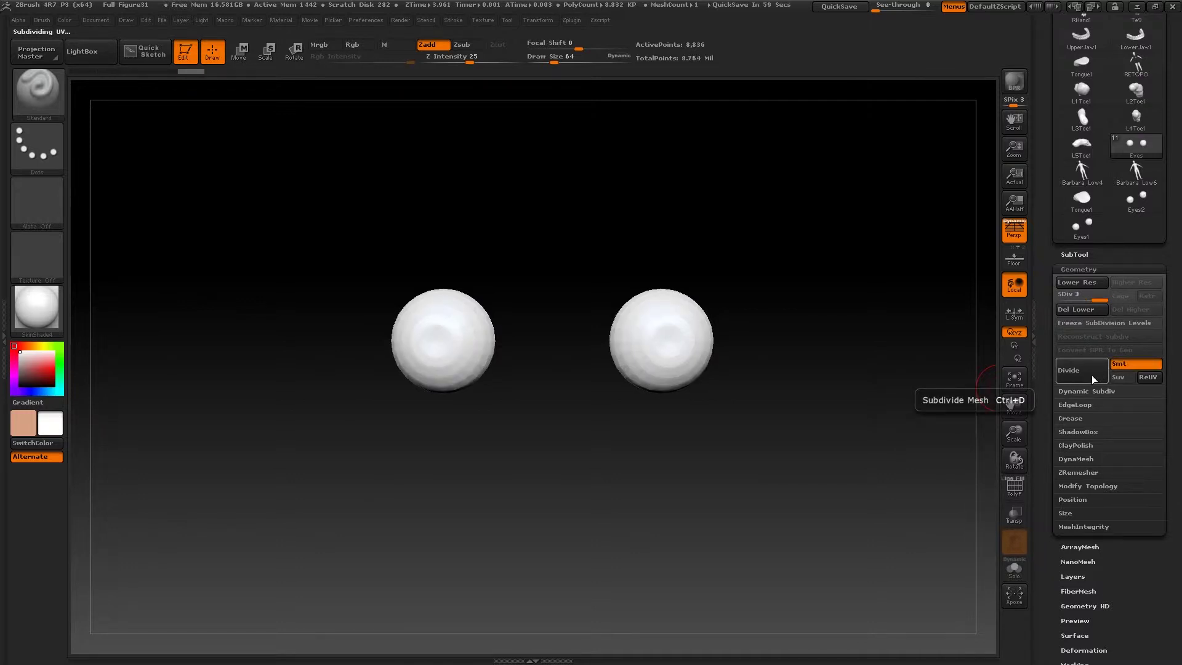
left_click(1022, 493)
left_click_drag(585, 284, 578, 279, "shift")
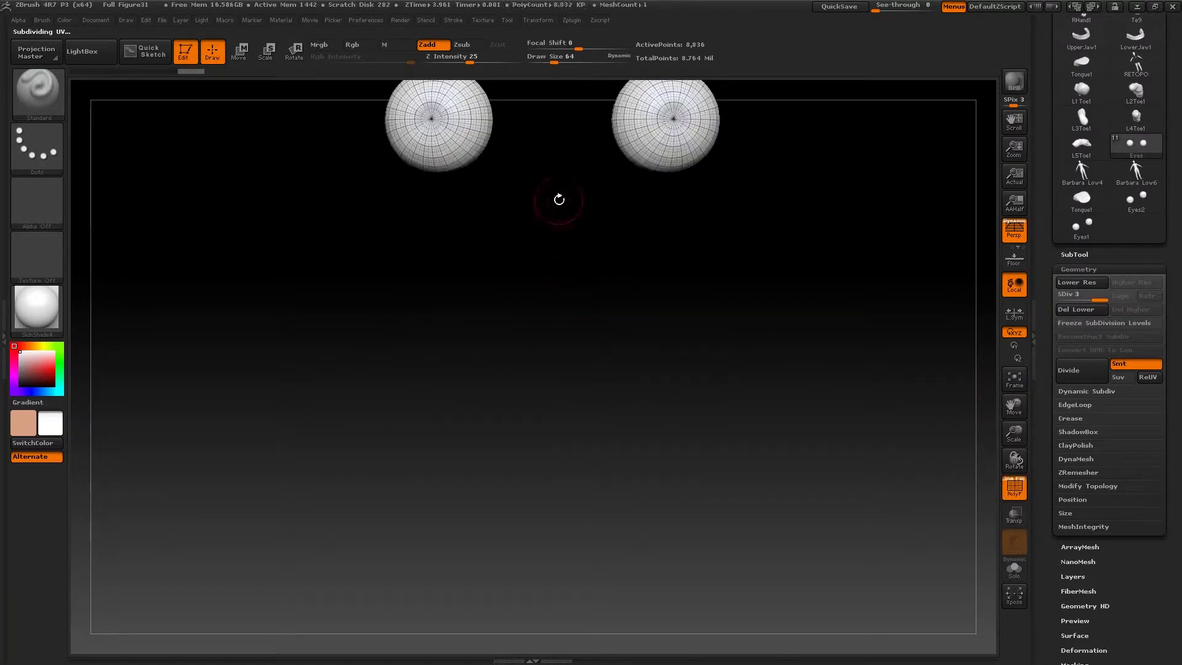
left_click_drag(559, 195, 564, 435, "alt")
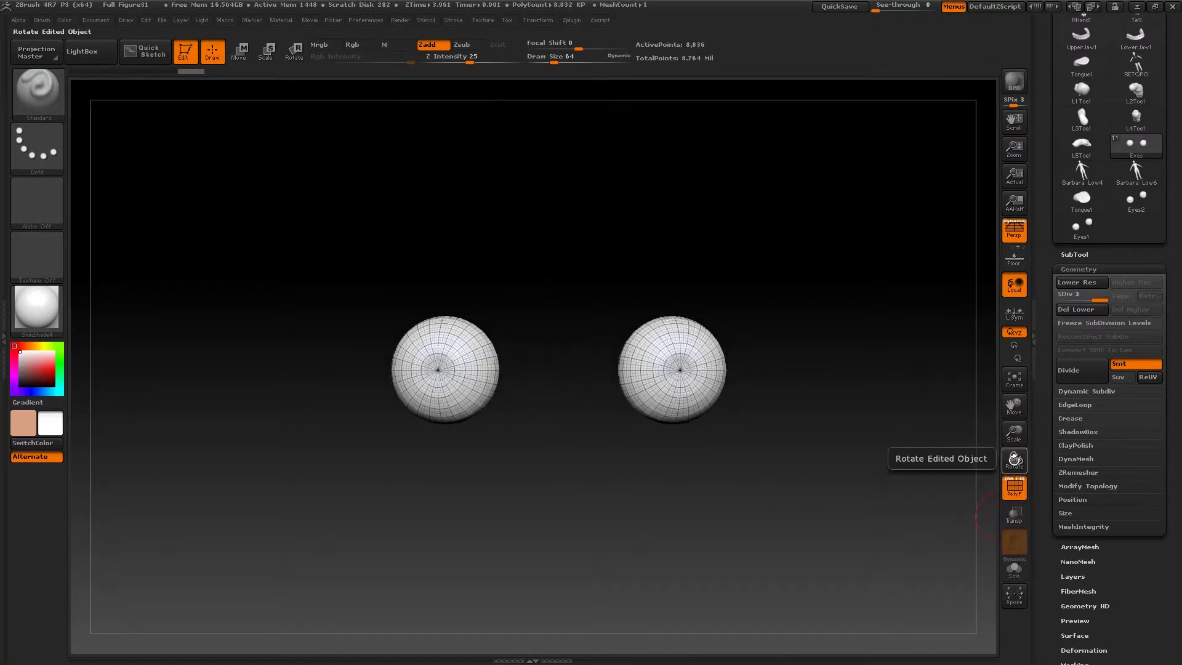
left_click(1066, 371)
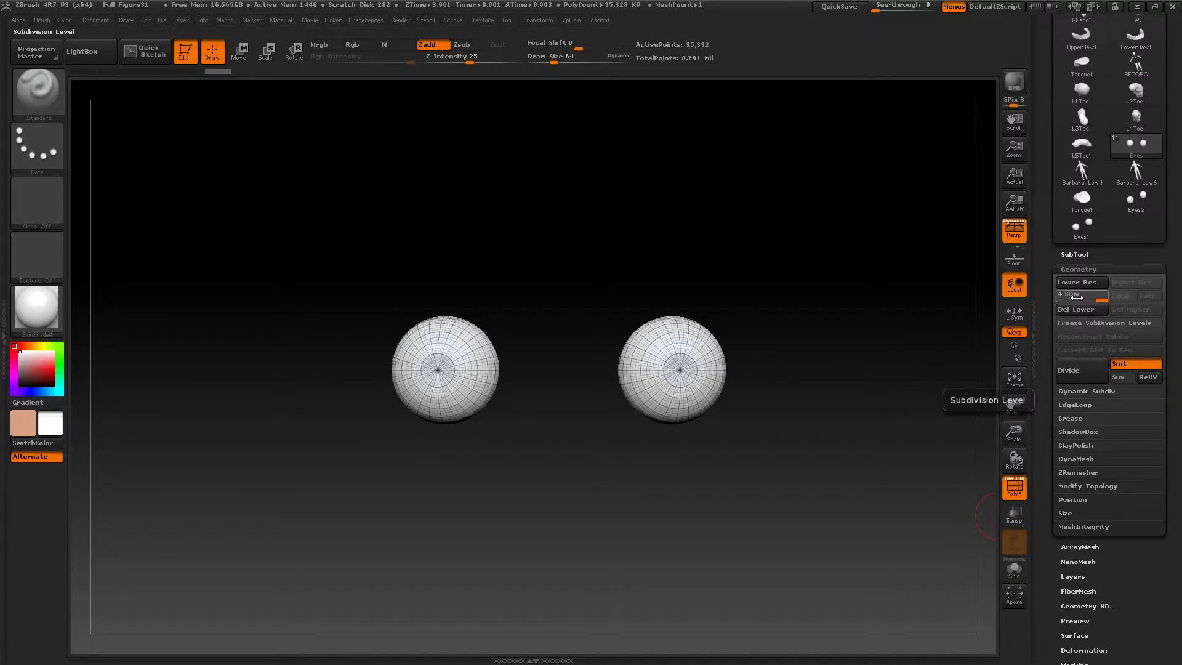
left_click_drag(1172, 384, 1150, 300)
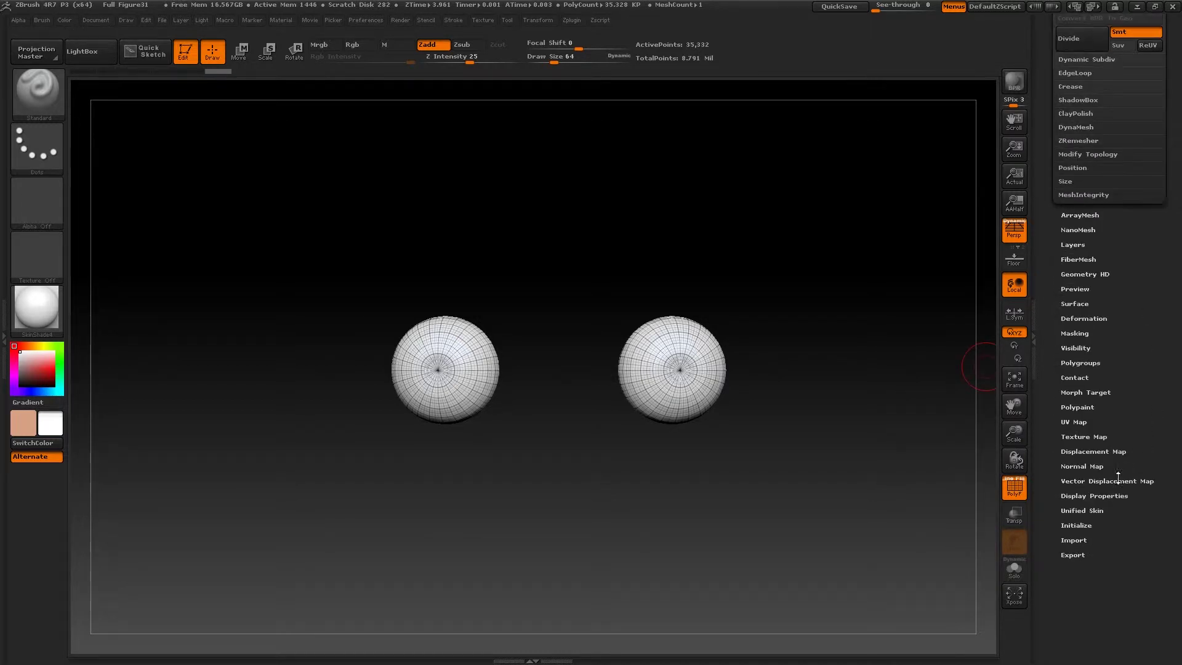
left_click(1074, 422)
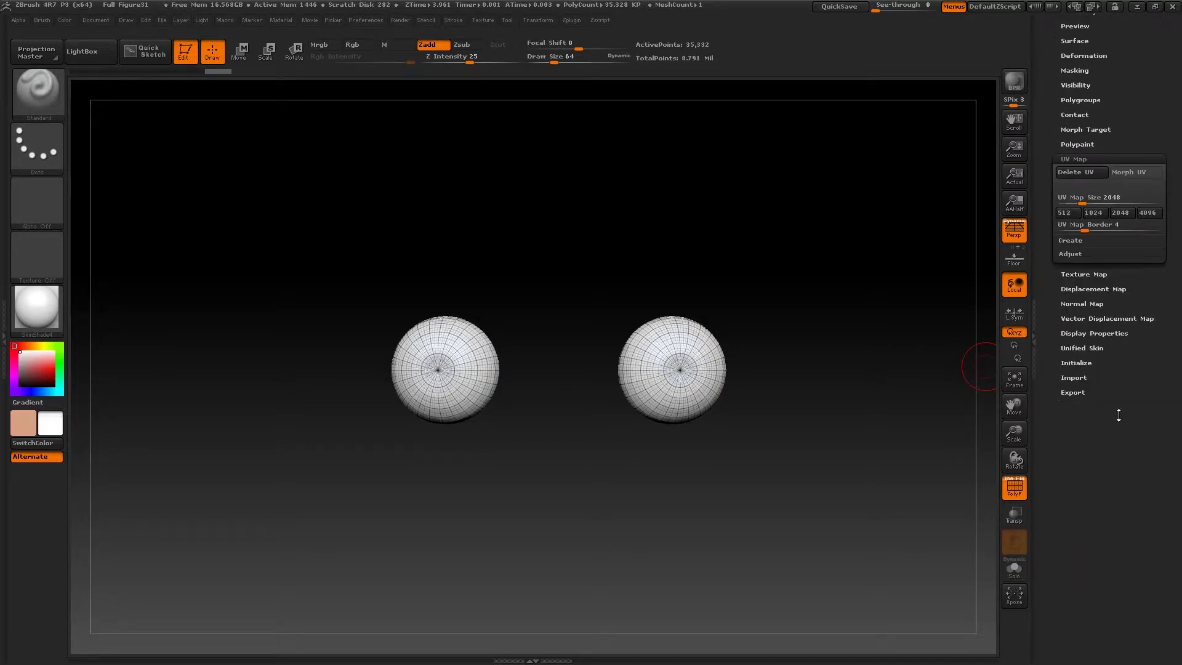
left_click_drag(1119, 416, 1126, 474)
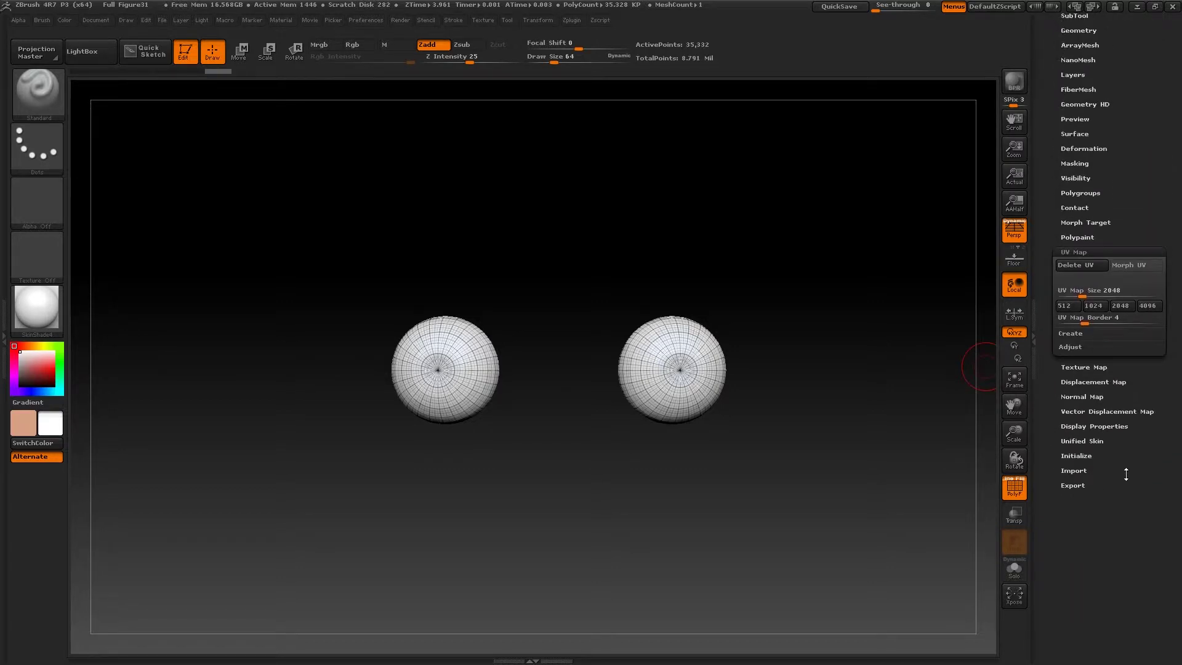
left_click(1097, 250)
left_click_drag(1128, 195, 1135, 294)
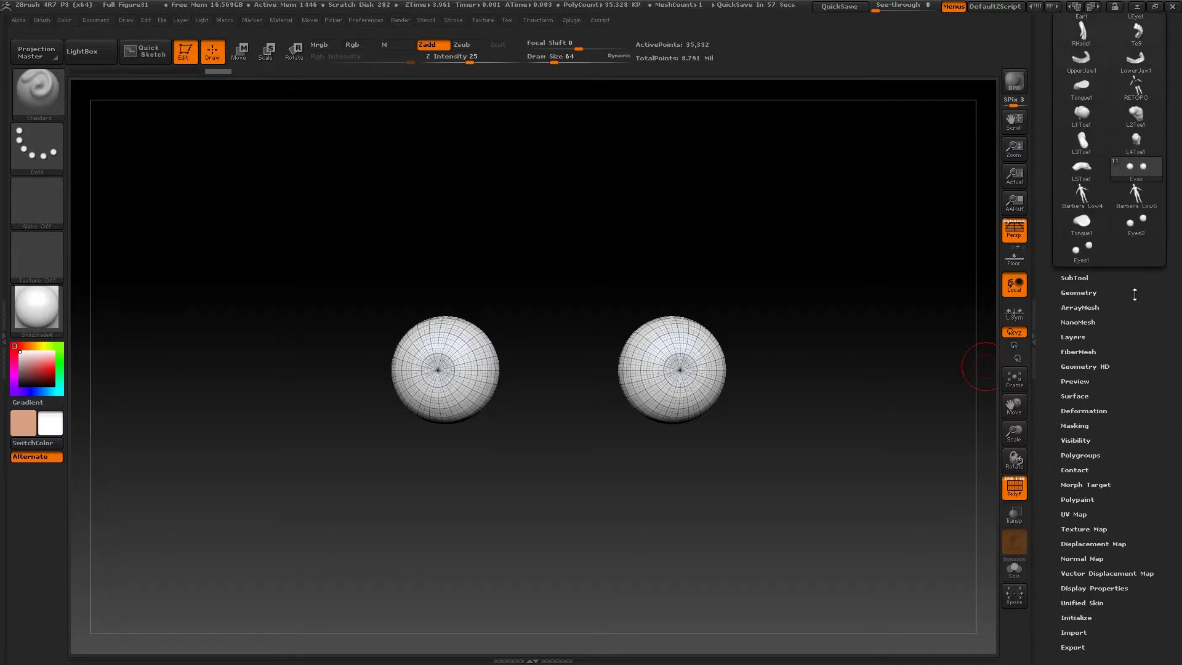
Subdivide the eyes further with smoothing, up to about 2.26 million points.
left_click(1081, 294)
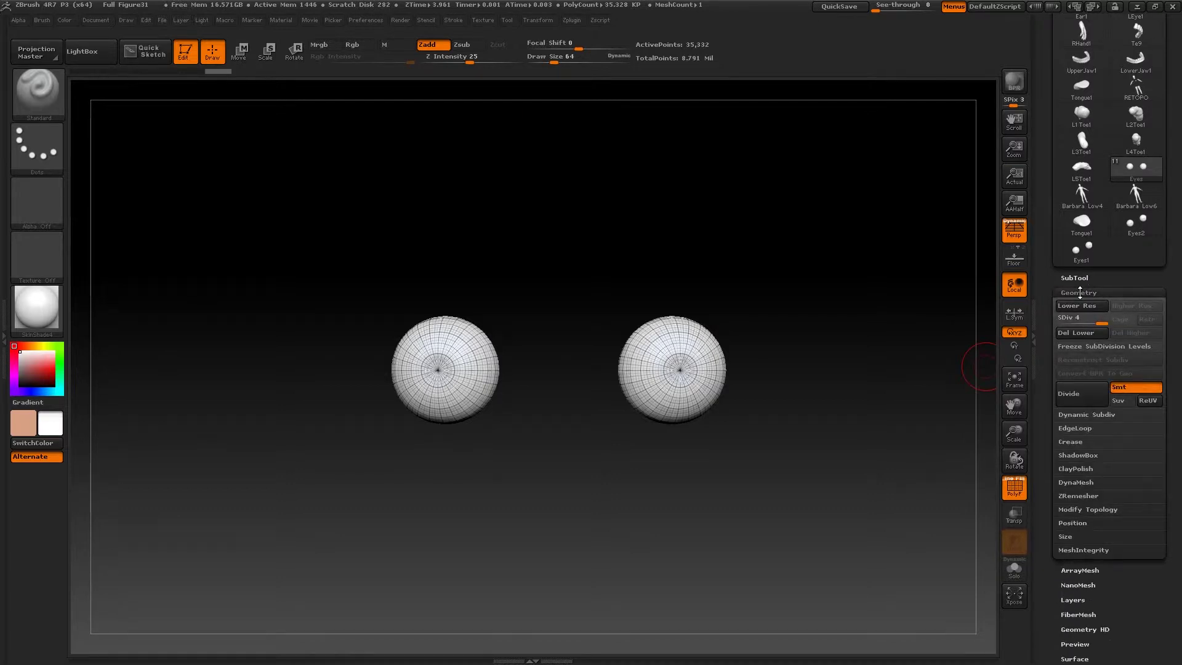
left_click(1092, 401)
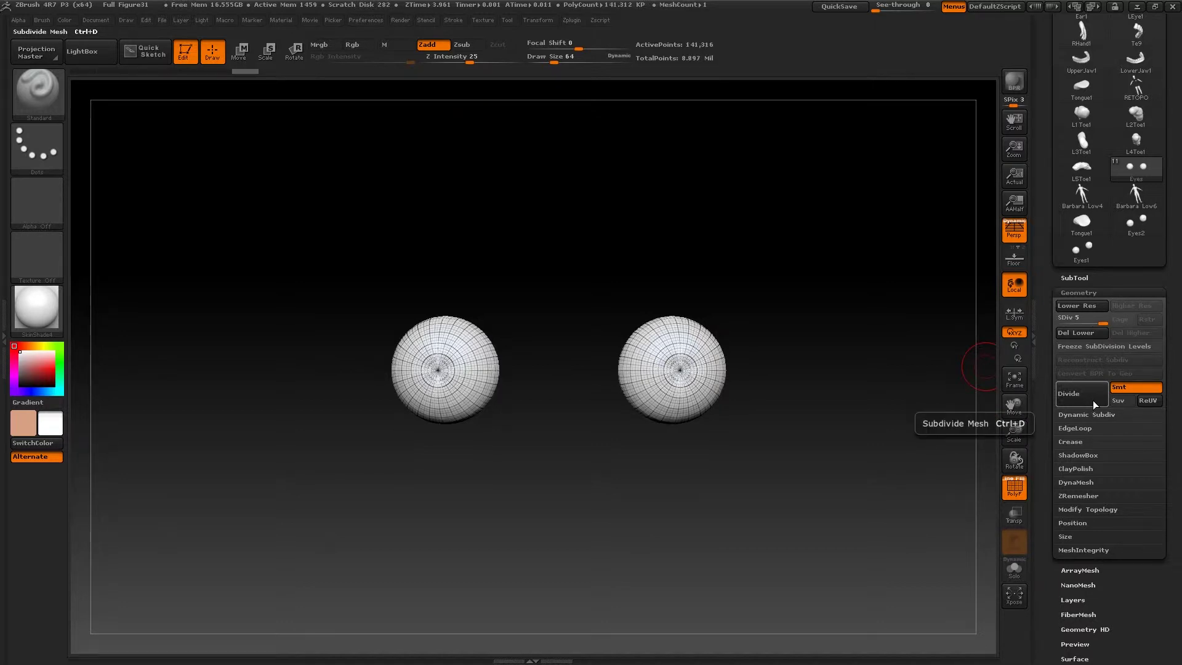
left_click(1092, 400)
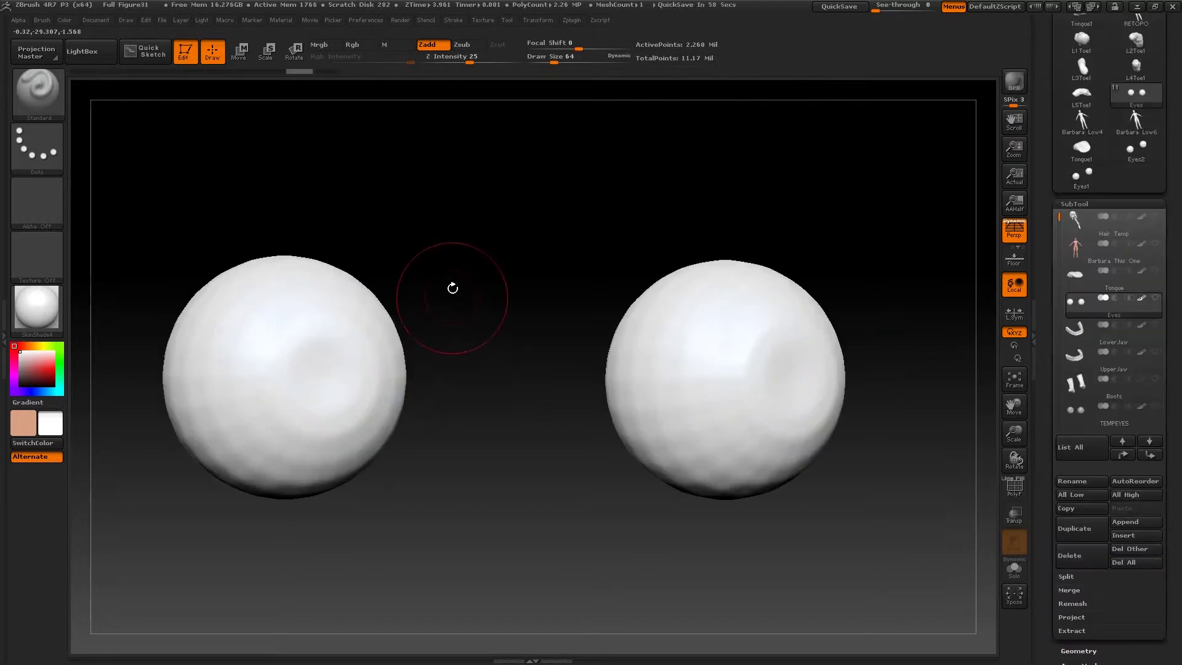
Set the Standard brush to a DragRect stroke that paints only Rgb colour, with a Focal Shift of -100.
left_click(43, 141)
left_click(162, 159)
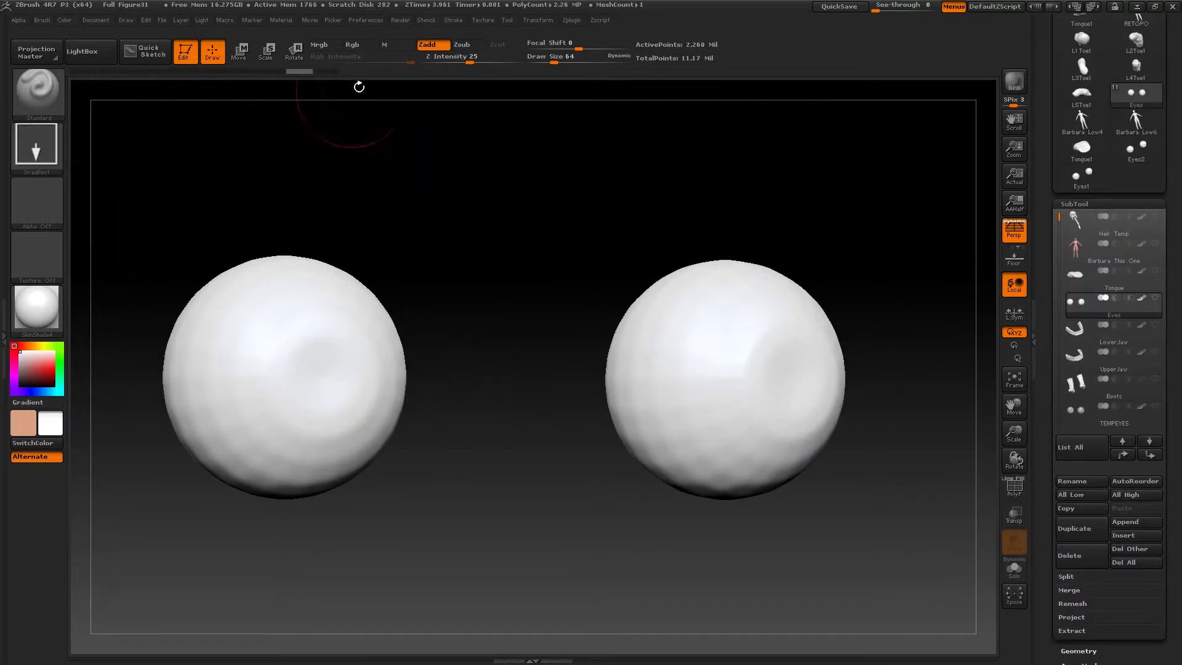
left_click(359, 45)
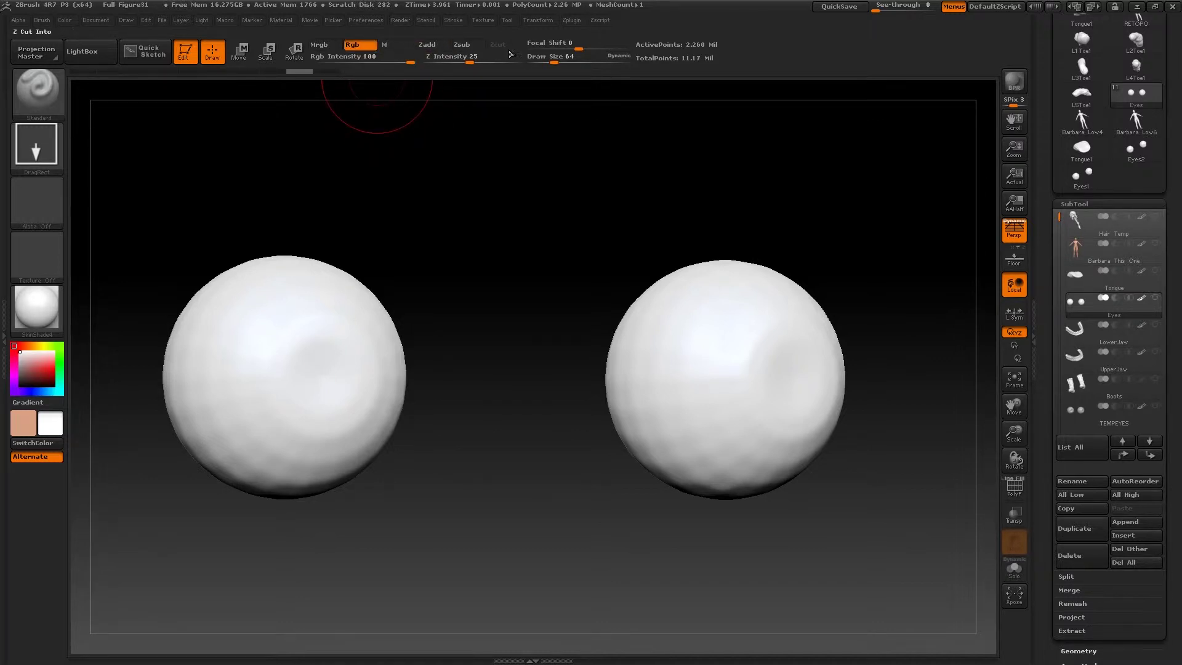
left_click_drag(557, 44, 531, 42)
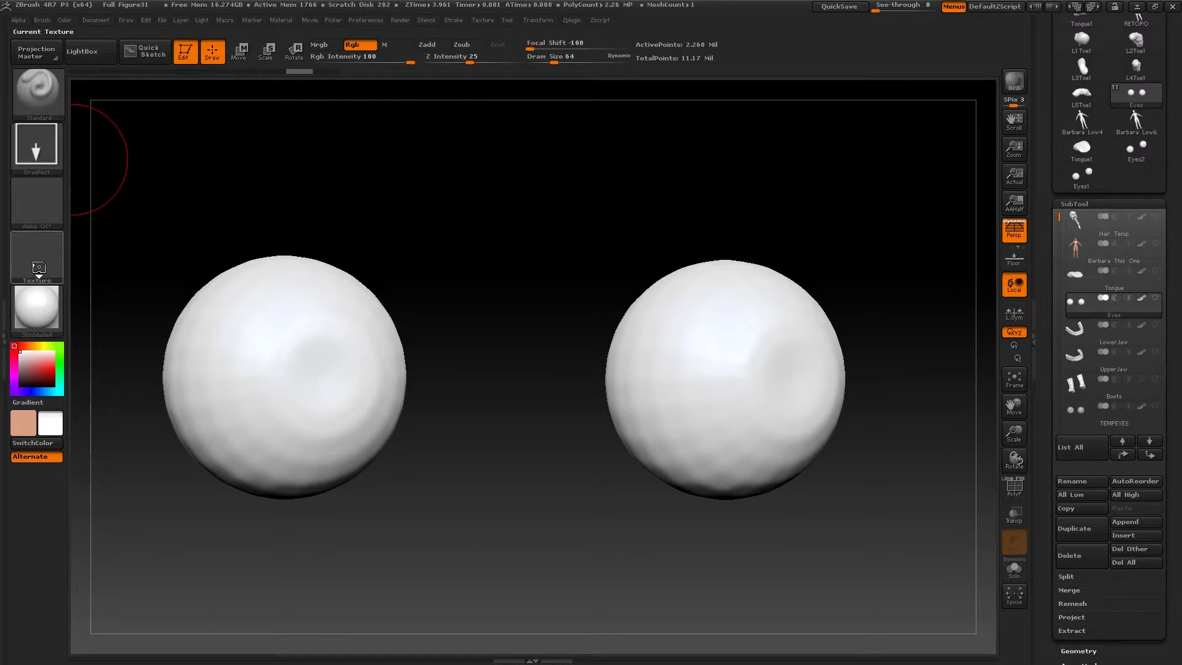
Import the Eye Paint image as a texture and make it the brush's current texture.
left_click(39, 269)
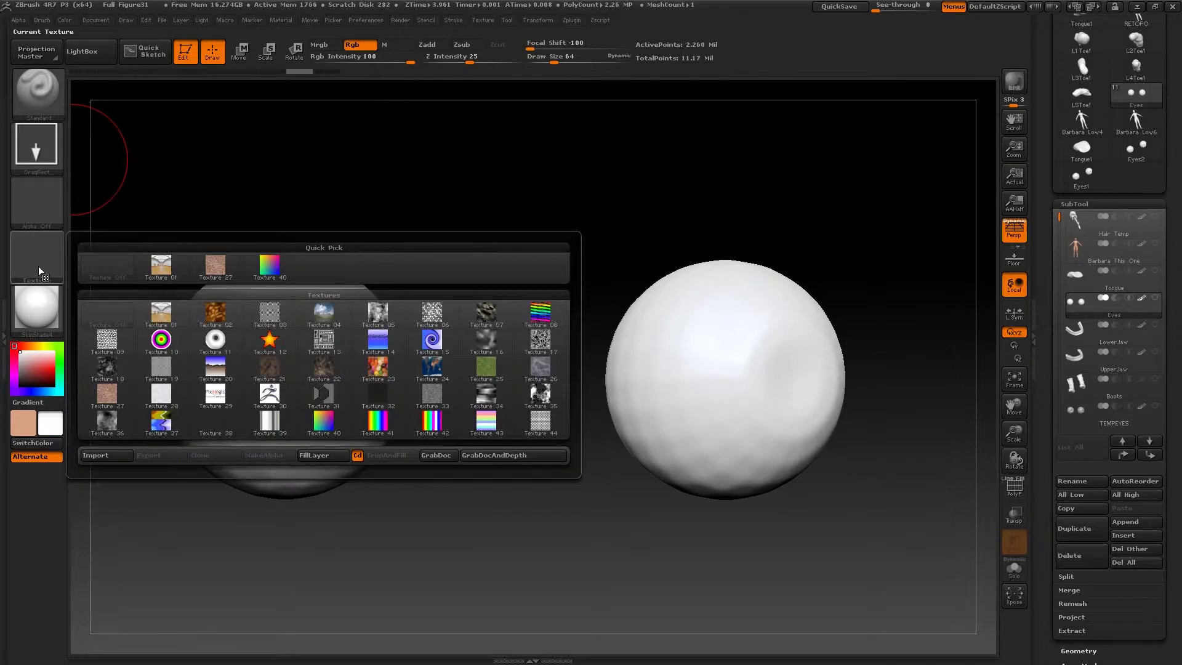
left_click(106, 458)
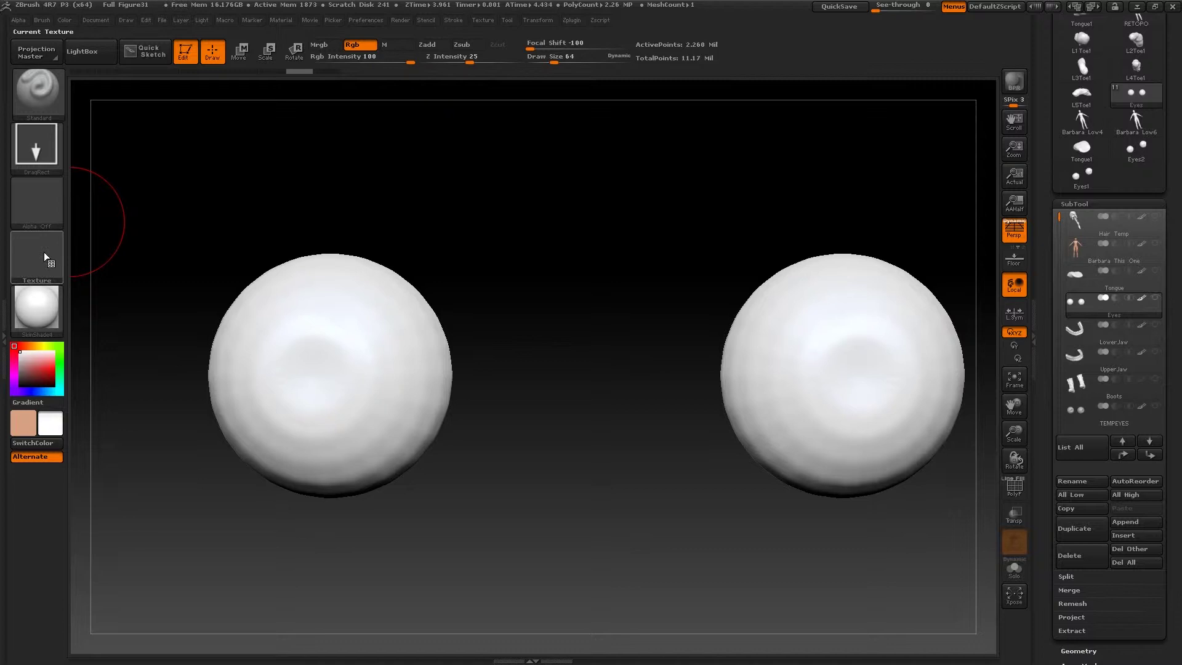
left_click(45, 257)
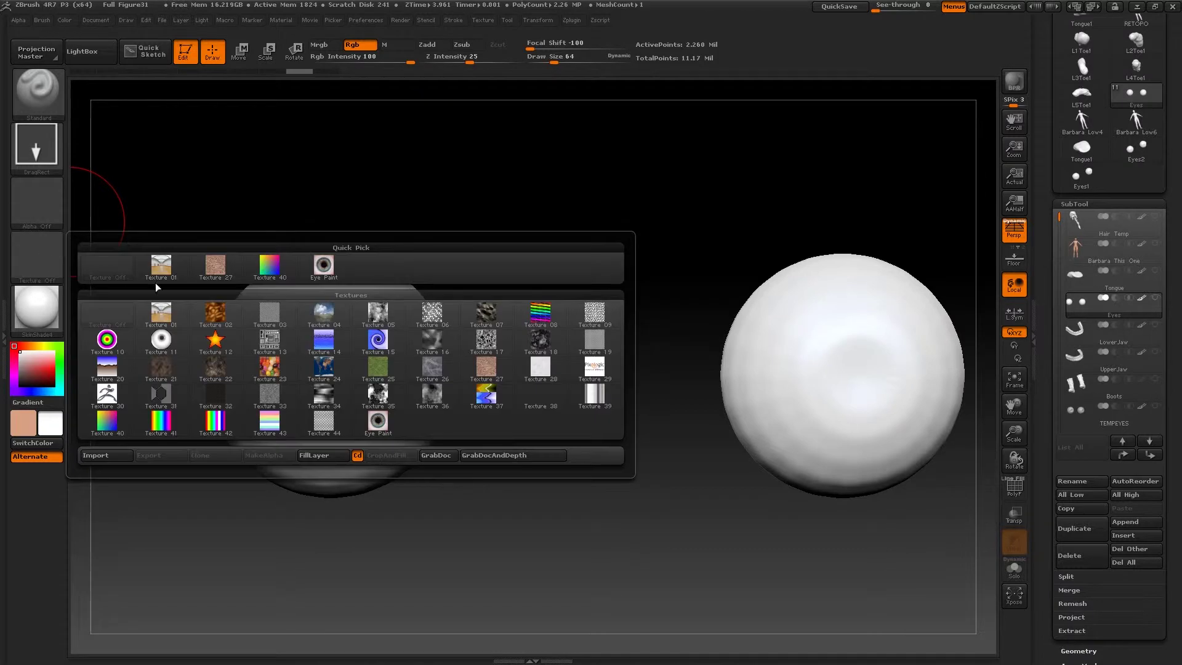
left_click(325, 266)
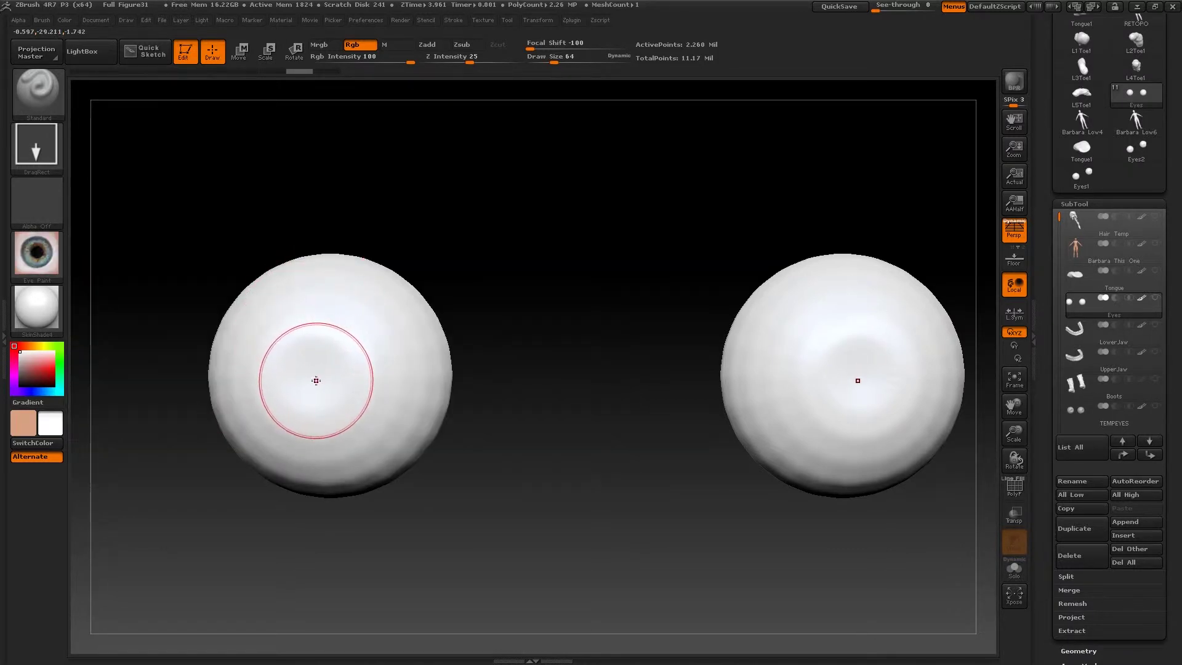
Try applying the Eye Paint texture across both eyes and show the Barbara This One body to check the iris size.
mouse_move(316, 381)
left_mouse_down()
mouse_move(324, 232)
mouse_move(302, 195)
mouse_move(317, 181)
mouse_move(312, 214)
mouse_move(322, 195)
left_mouse_up()
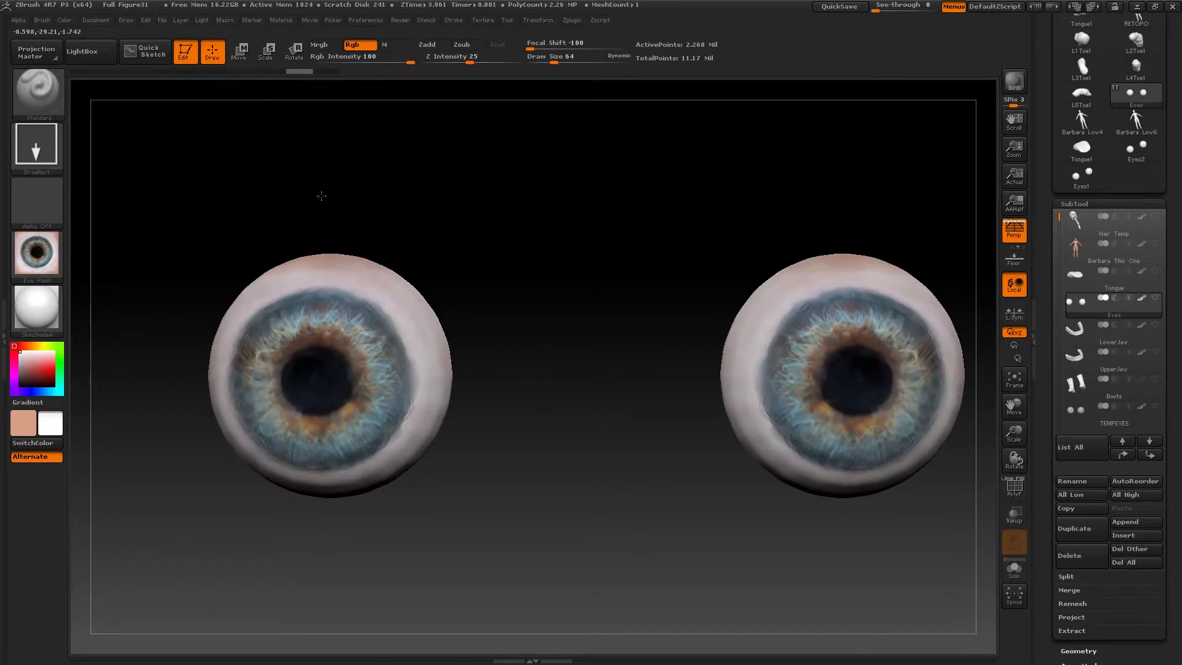
left_click(1156, 244)
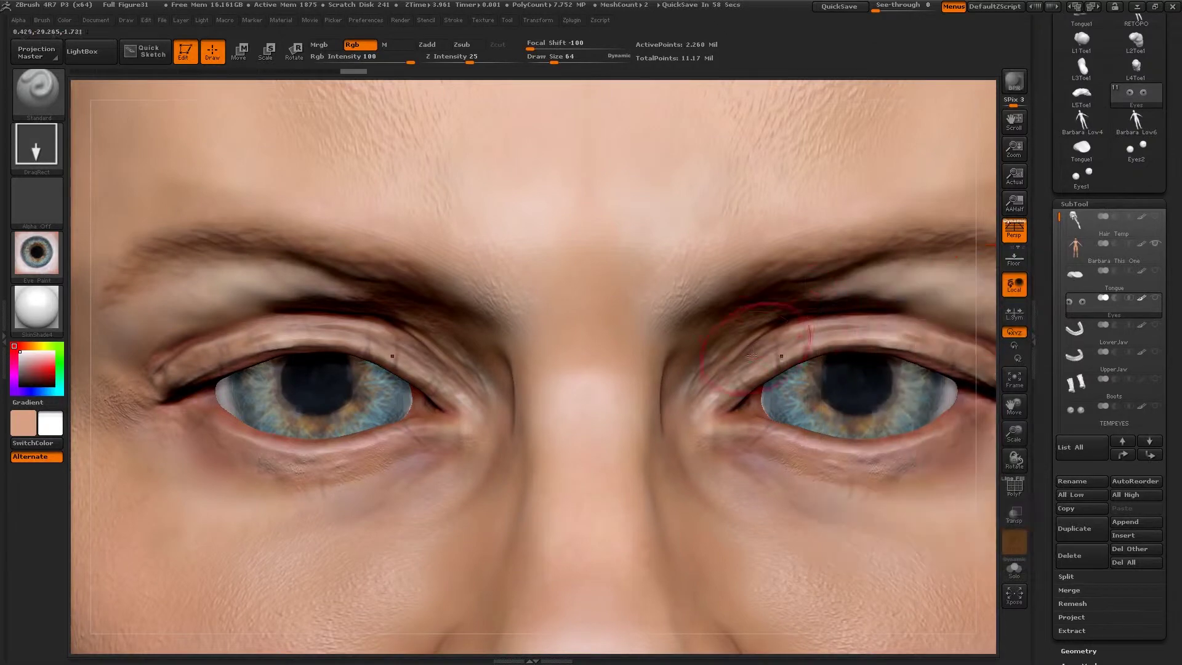
right_click_drag(703, 406, 626, 233, "ctrl")
right_click_drag(733, 362, 638, 276)
right_click_drag(760, 283, 767, 348, "ctrl")
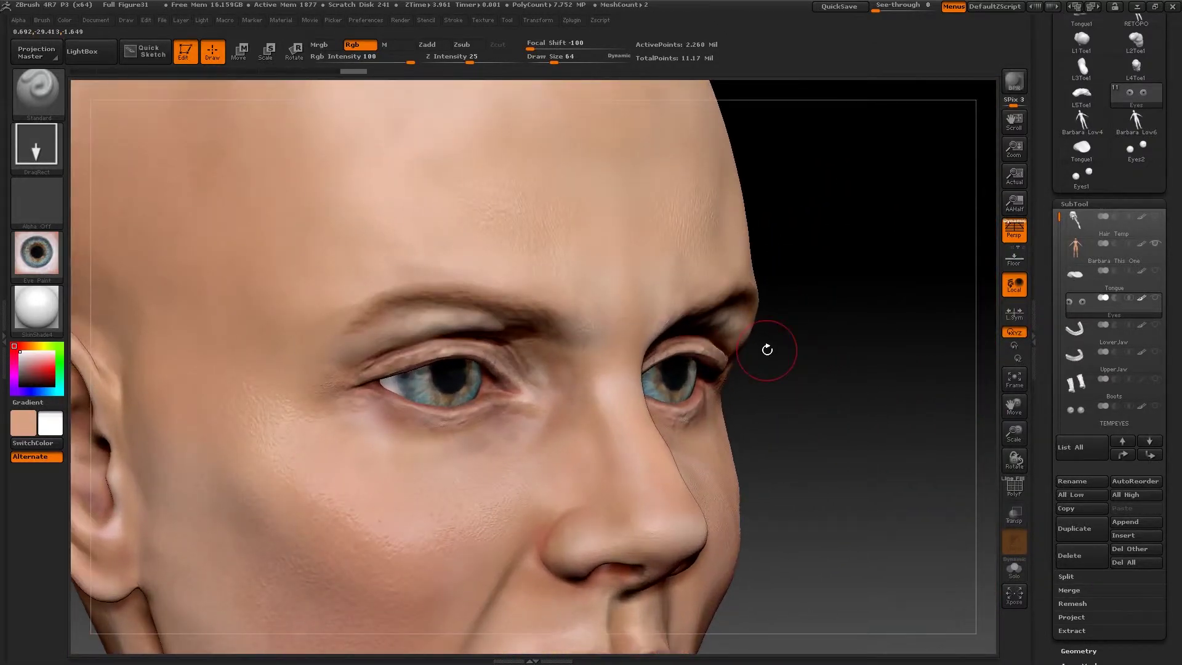
mouse_move(820, 377)
right_mouse_down()
mouse_move(708, 369)
mouse_move(817, 372)
right_mouse_up()
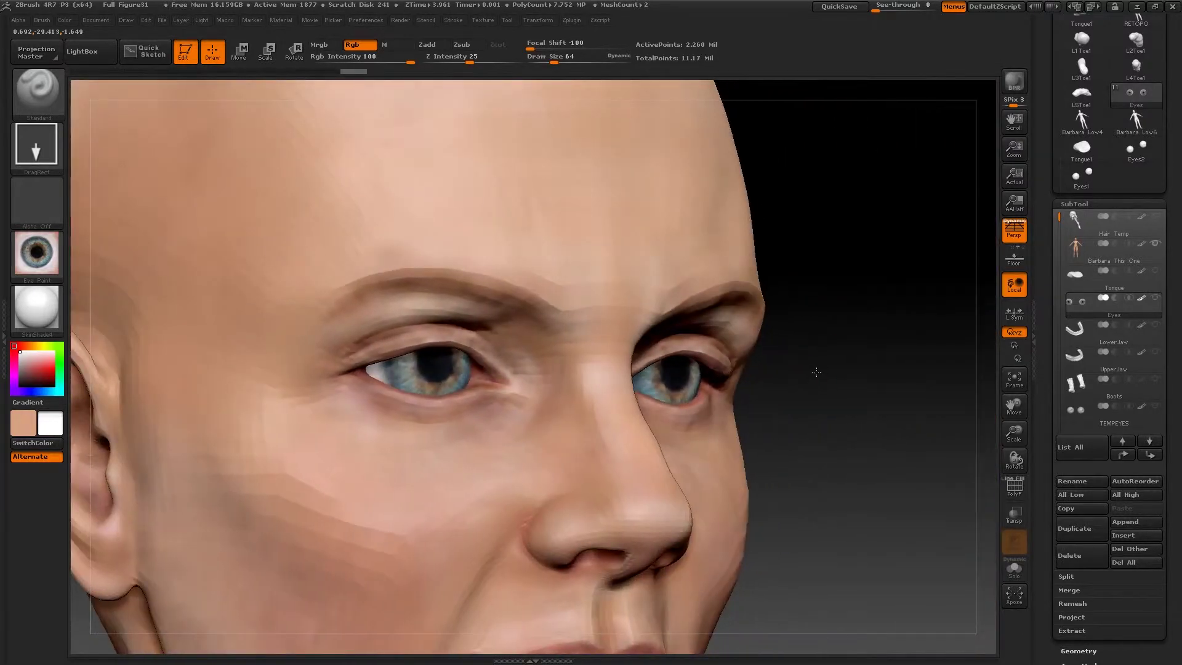
Redo the Eye Paint texture at a smaller size so the iris spans about half of each eyeball.
key("ctrl")
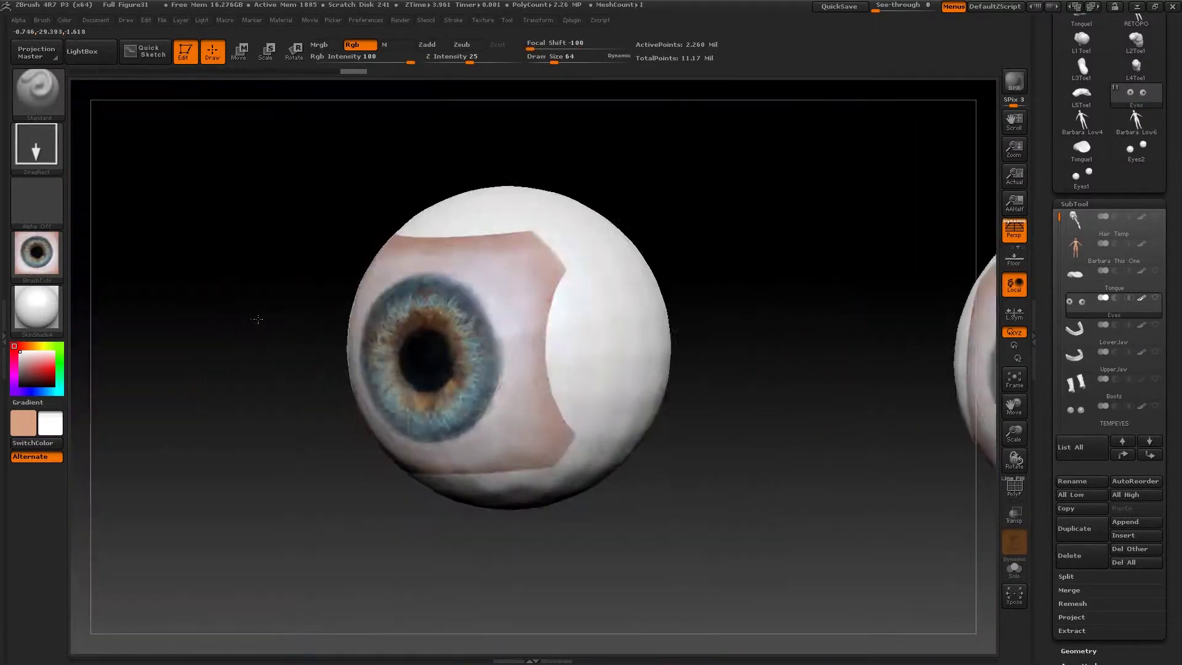
left_click_drag(256, 319, 288, 318)
Remove the brush texture and set the brush to a FreeHand stroke with Alpha 04.
left_click(37, 252)
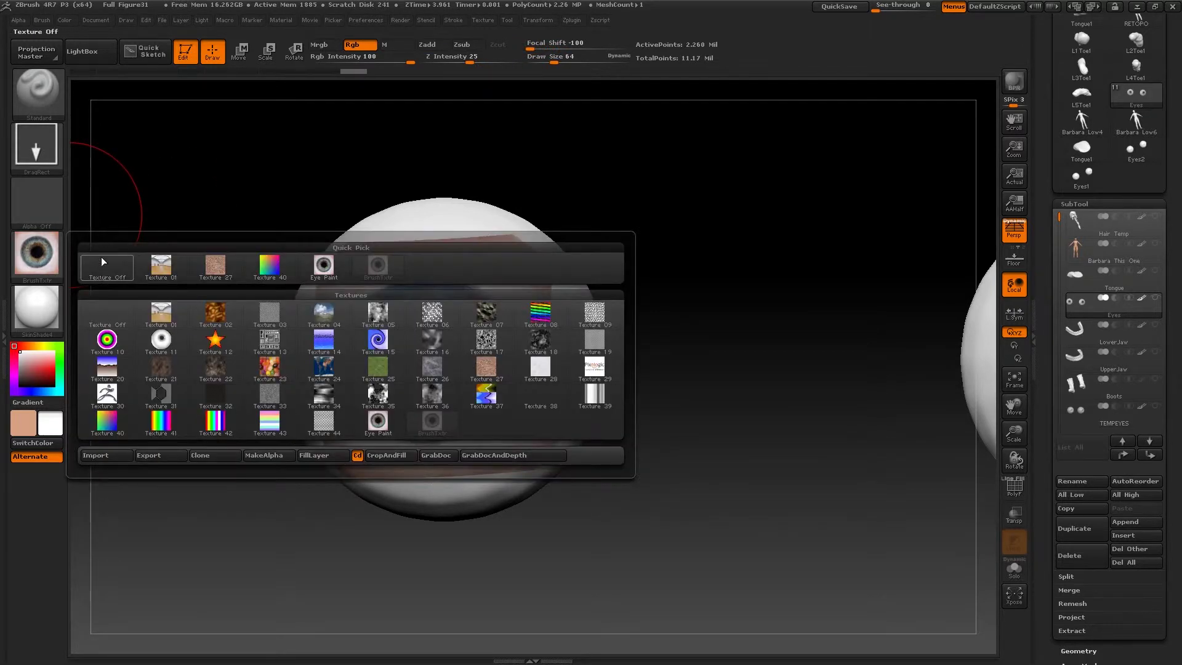
left_click(103, 263)
left_click(38, 149)
left_click(212, 159)
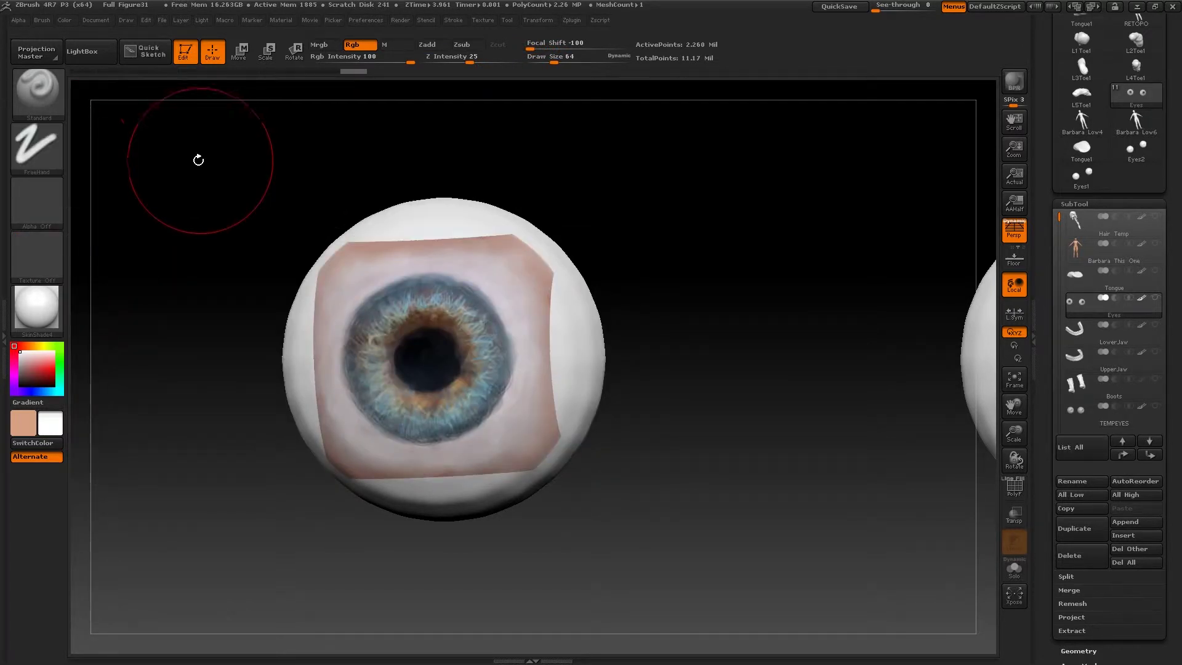
left_click(37, 200)
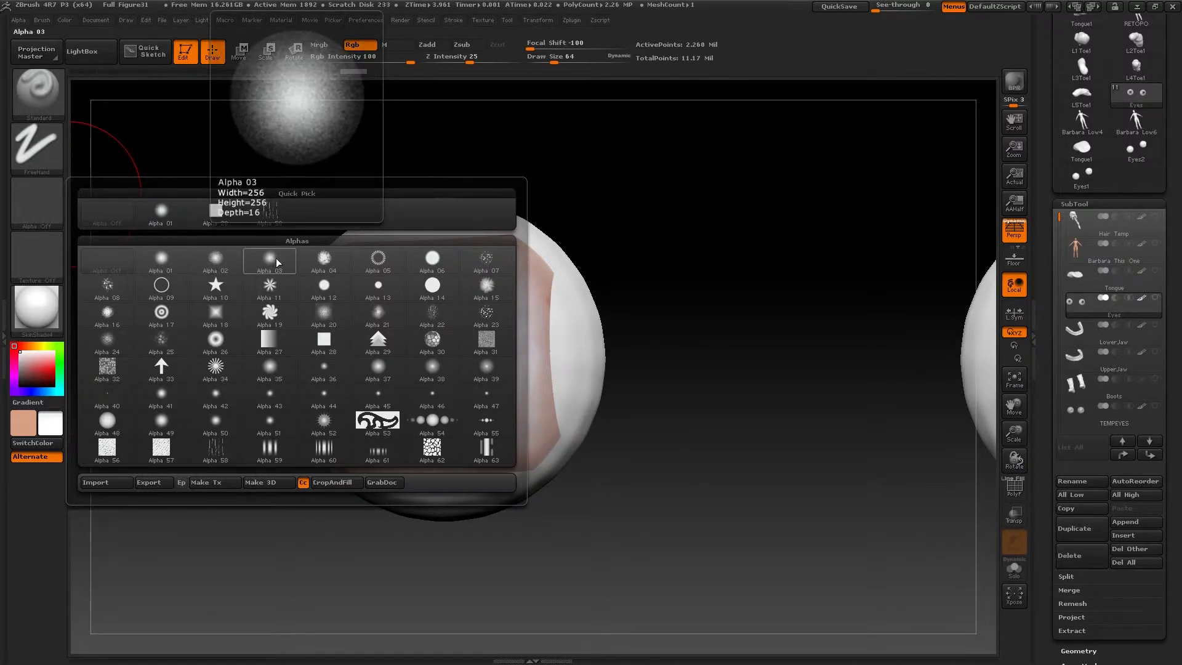
left_click(324, 259)
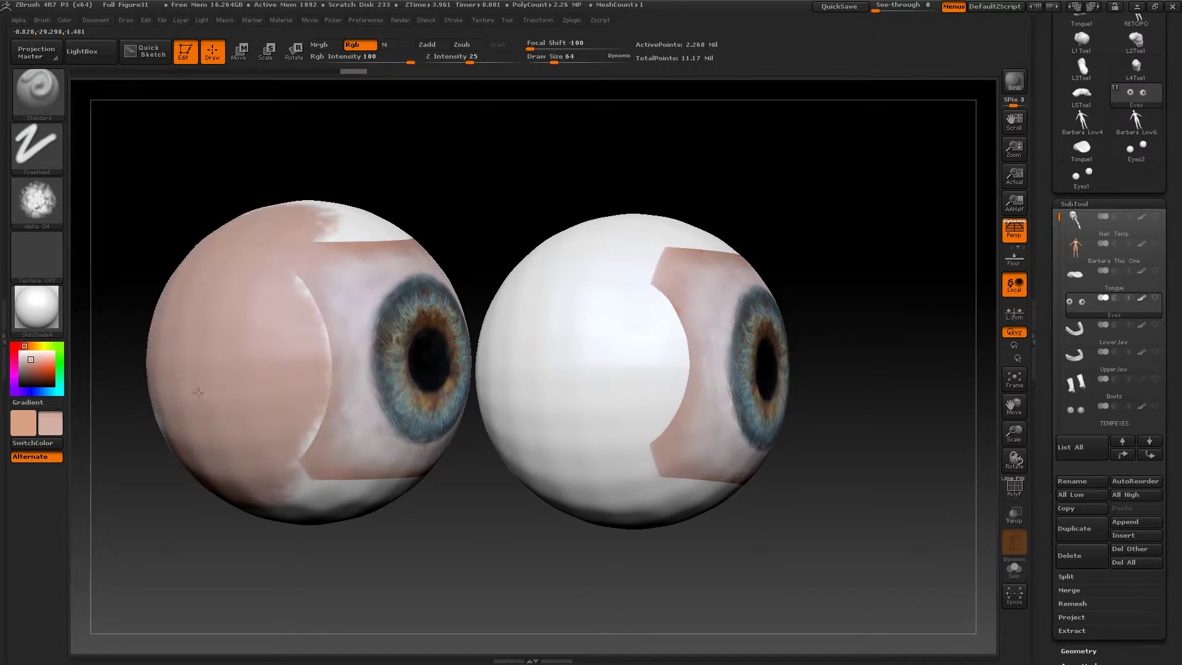
Paint the bare surface of both eyeballs skin pink and blend it into the pale area around the iris.
left_click_drag(591, 345, 629, 263)
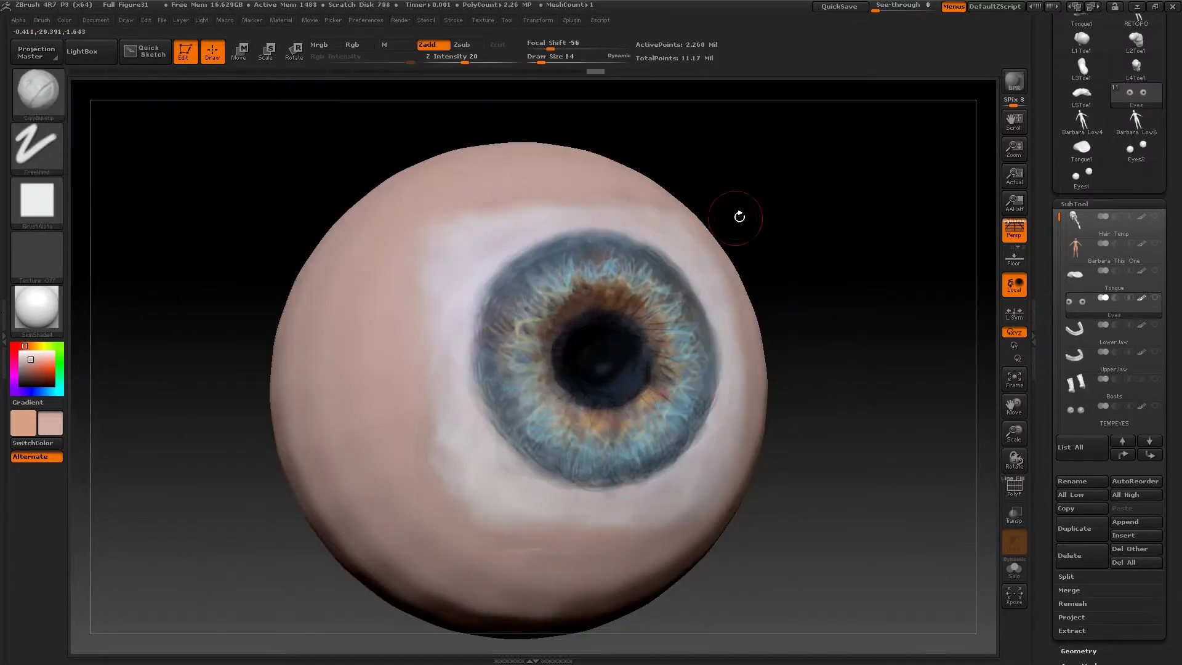
left_click_drag(740, 217, 773, 261)
left_click_drag(630, 265, 634, 292)
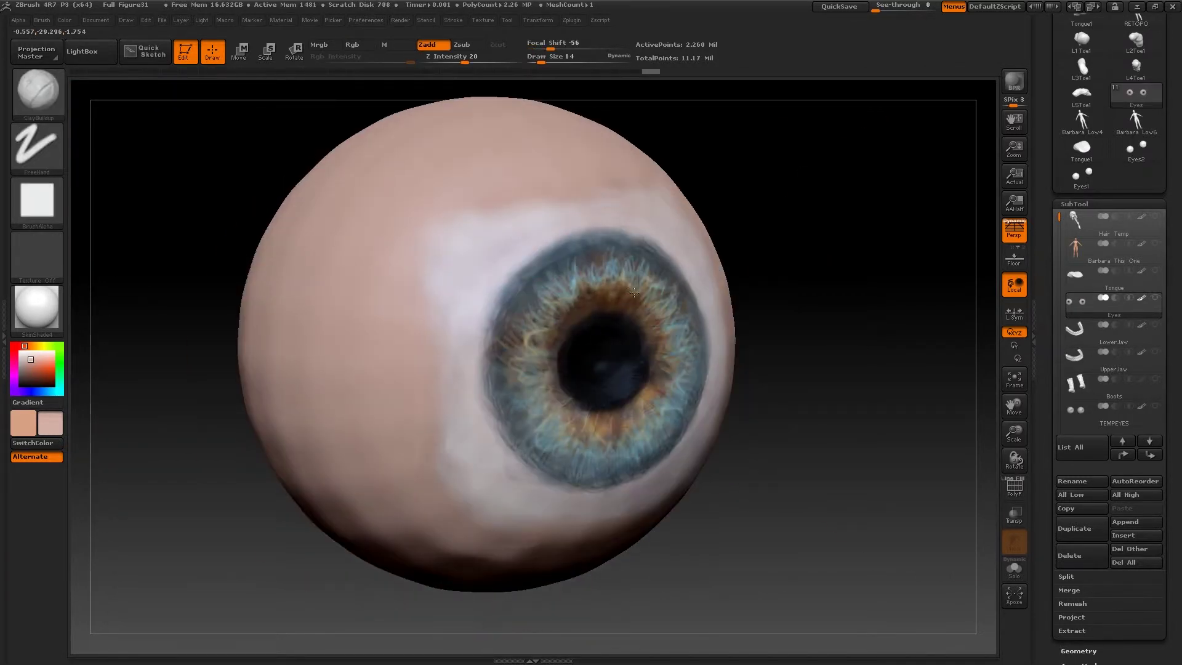
mouse_move(754, 354)
left_mouse_down()
mouse_move(778, 401)
mouse_move(709, 370)
left_mouse_up()
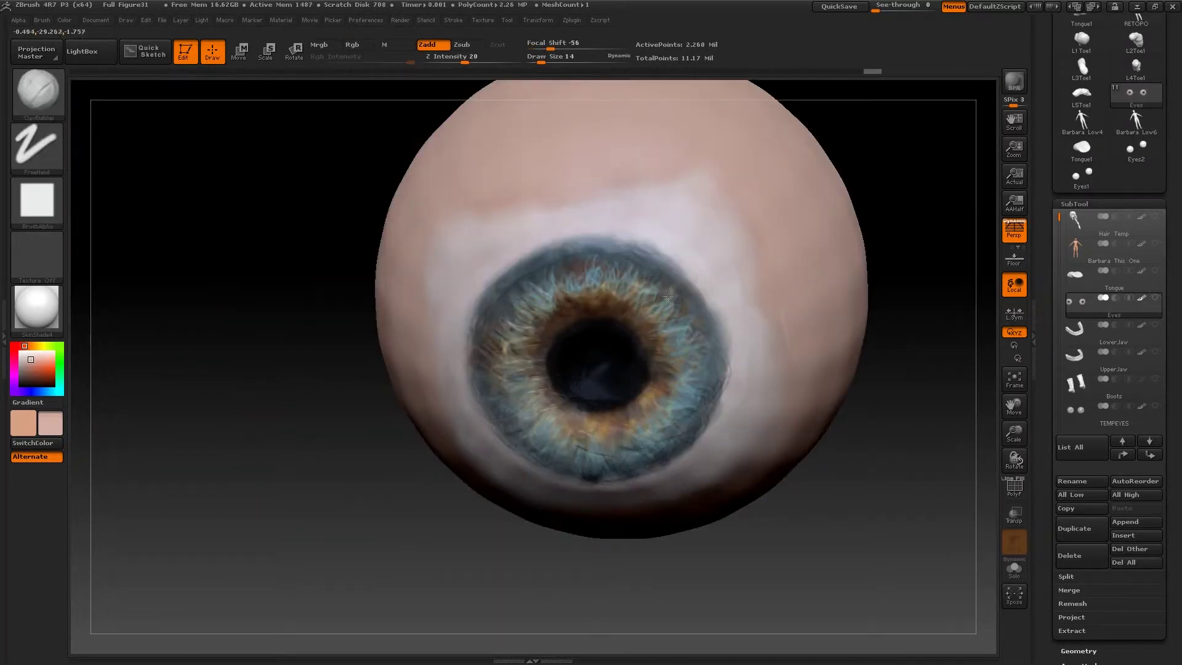
left_click_drag(893, 370, 948, 376)
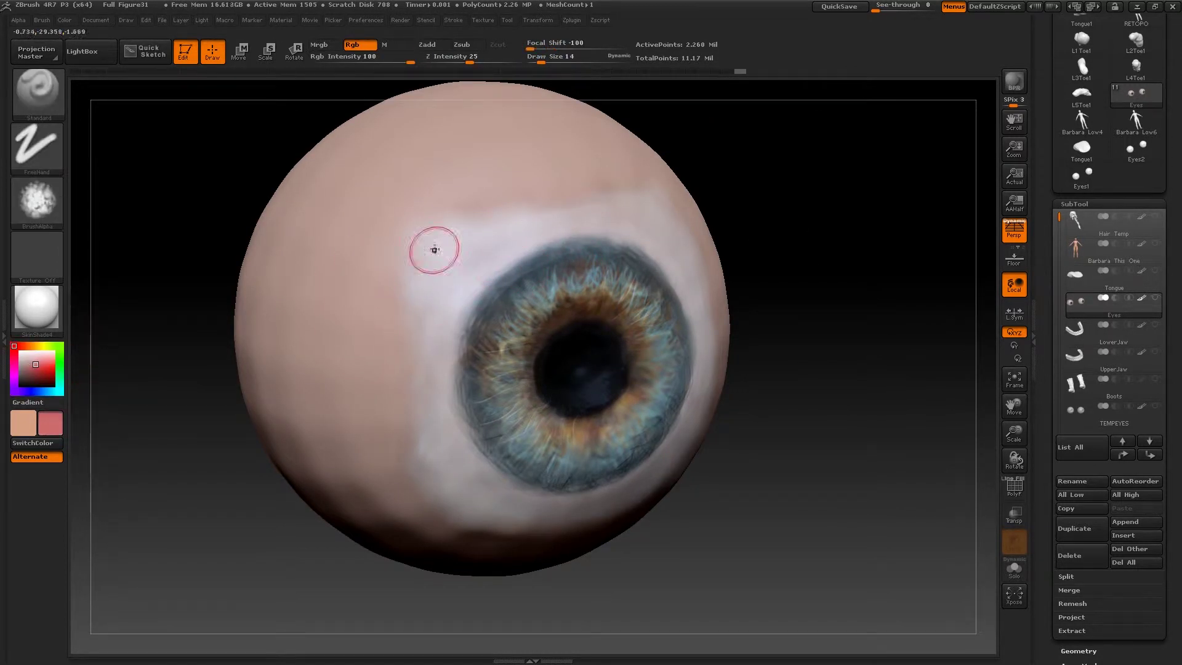
Choose a dark red and paint soft blotches around the upper and outer side of the white surrounding the iris.
left_click_drag(435, 250, 436, 262, "shift")
key("v")
left_click_drag(37, 365, 30, 373)
left_click_drag(501, 207, 417, 261)
left_click_drag(579, 178, 424, 252)
mouse_move(400, 308)
left_mouse_down()
mouse_move(400, 234)
mouse_move(351, 357)
left_mouse_up()
left_click_drag(400, 351, 394, 455)
left_click_drag(388, 400, 455, 508)
Extend the dark red blotches into a full ring around the iris and compare the eye with the Barbara body shown.
left_click_drag(862, 400, 782, 401)
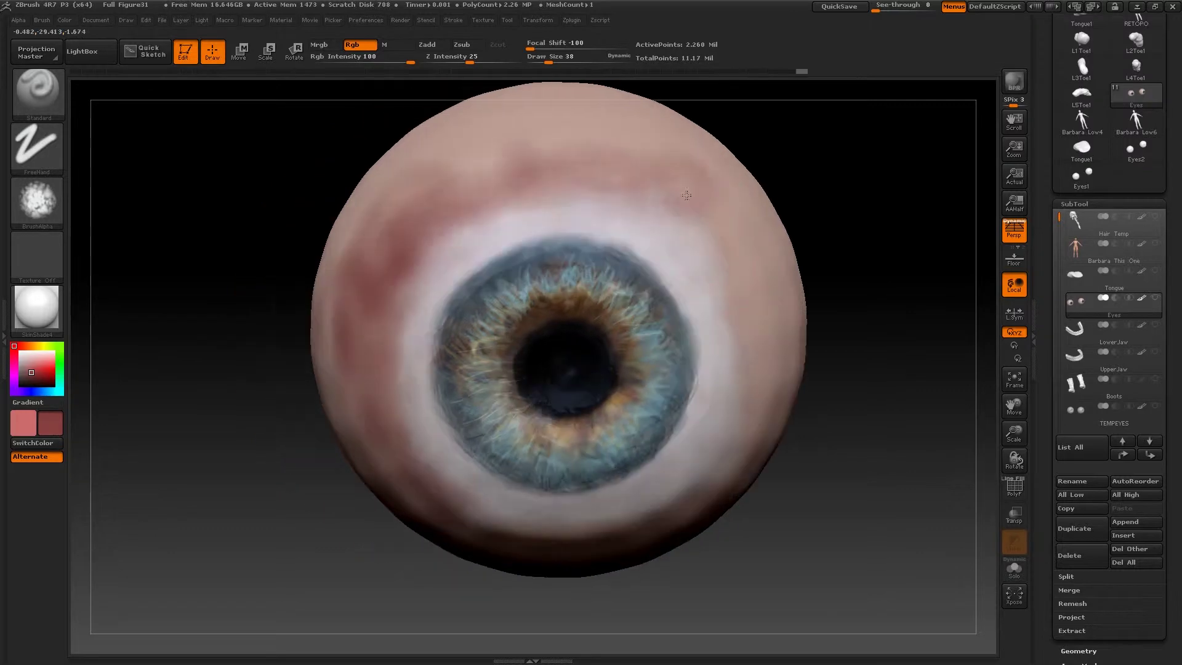
left_click_drag(468, 204, 720, 215)
left_click_drag(856, 425, 887, 382)
left_click_drag(455, 502, 554, 536)
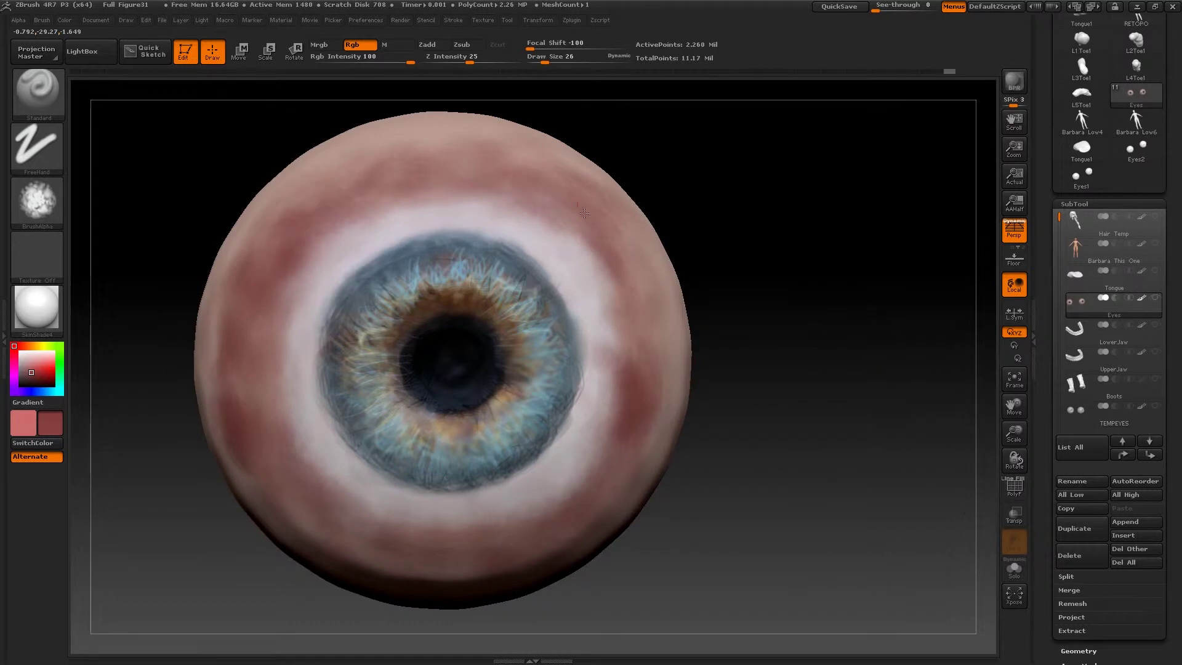
left_click_drag(678, 265, 705, 322)
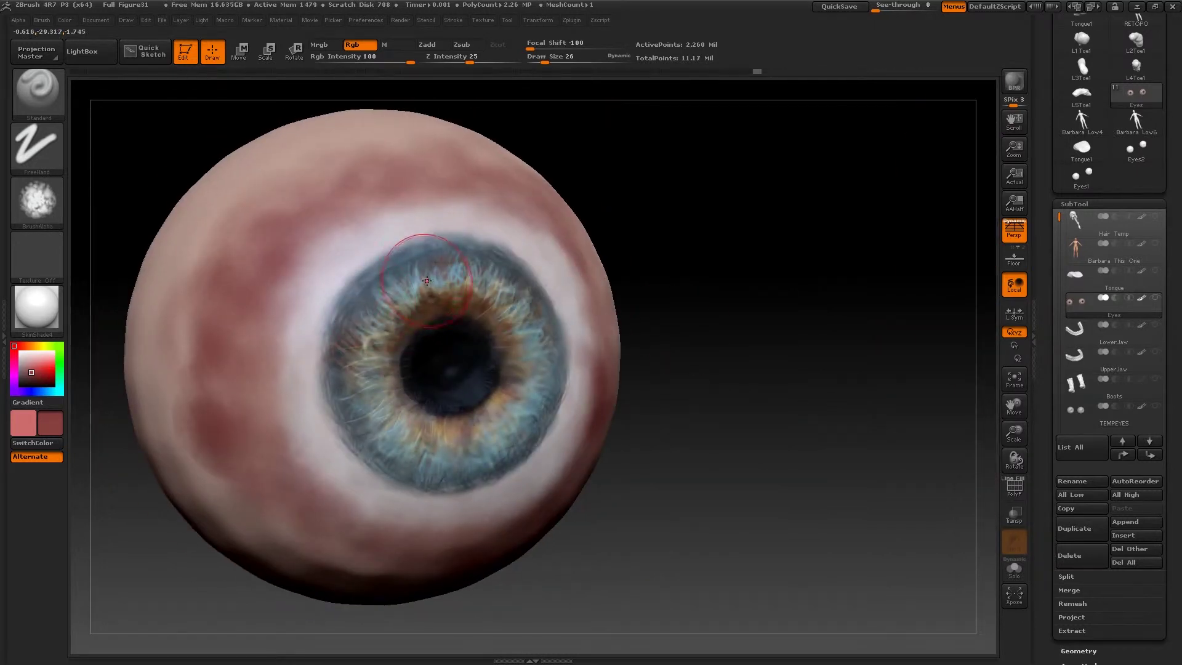
left_click_drag(591, 281, 558, 302)
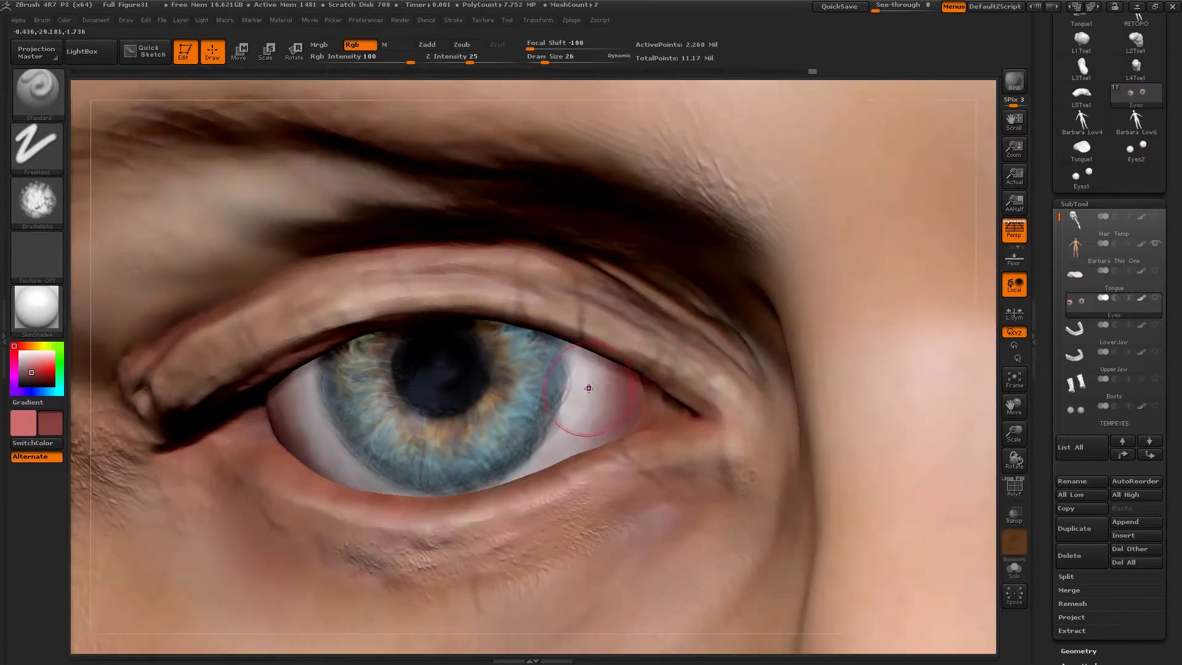
key("c")
left_click_drag(644, 403, 629, 389)
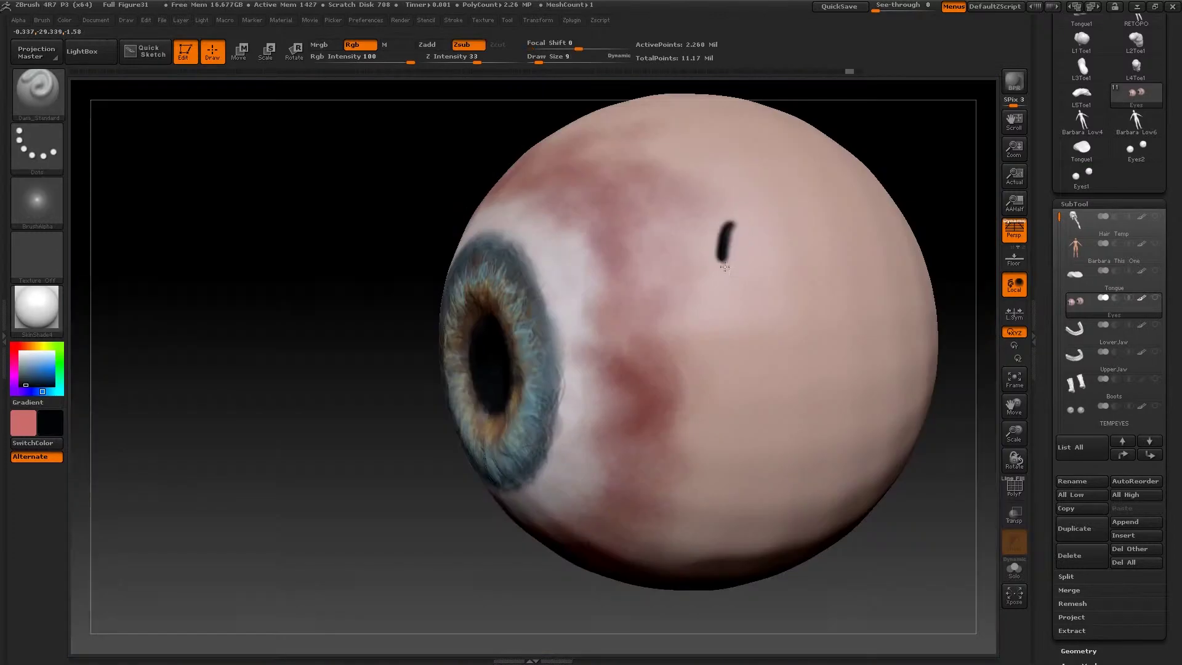
Try black Dam_Standard strokes on the side of the eyeball.
left_click_drag(719, 245, 804, 342)
mouse_move(333, 264)
left_mouse_down()
mouse_move(383, 245)
mouse_move(333, 262)
left_mouse_up()
key("ctrl+z")
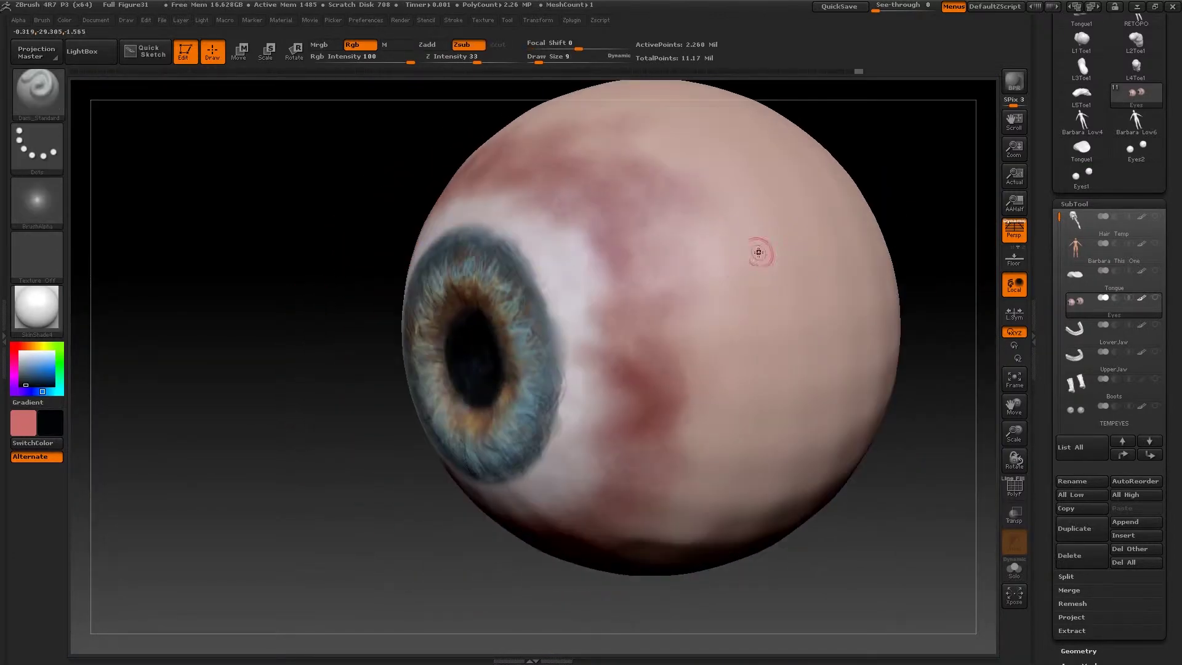
left_click_drag(768, 211, 783, 285)
key("ctrl+z")
Set the Dam_Standard brush to Z Intensity 10 and Rgb Intensity 17, and test a stroke on the eyeball's side.
left_click(452, 59)
left_click_drag(360, 58, 353, 58)
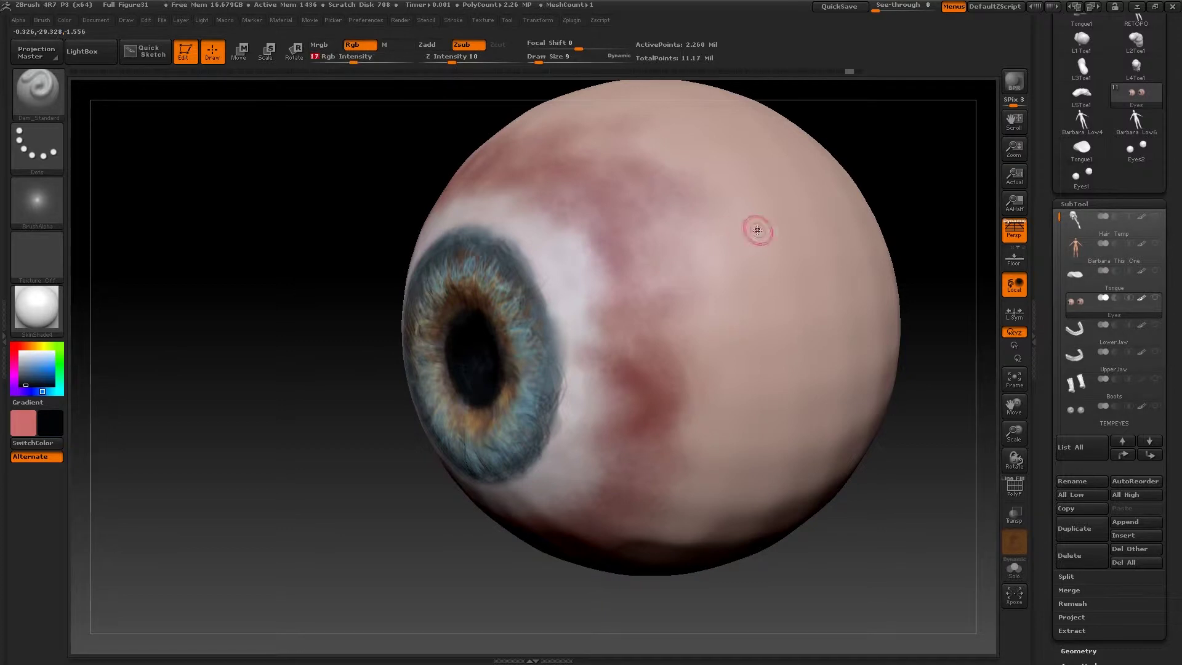
left_click_drag(753, 230, 793, 358)
key("ctrl+z")
Try a larger black stroke on the eyeball's side with a Draw Size of 42.
key("bracketright")
key("bracketright")
key("bracketright")
left_click_drag(742, 205, 774, 298)
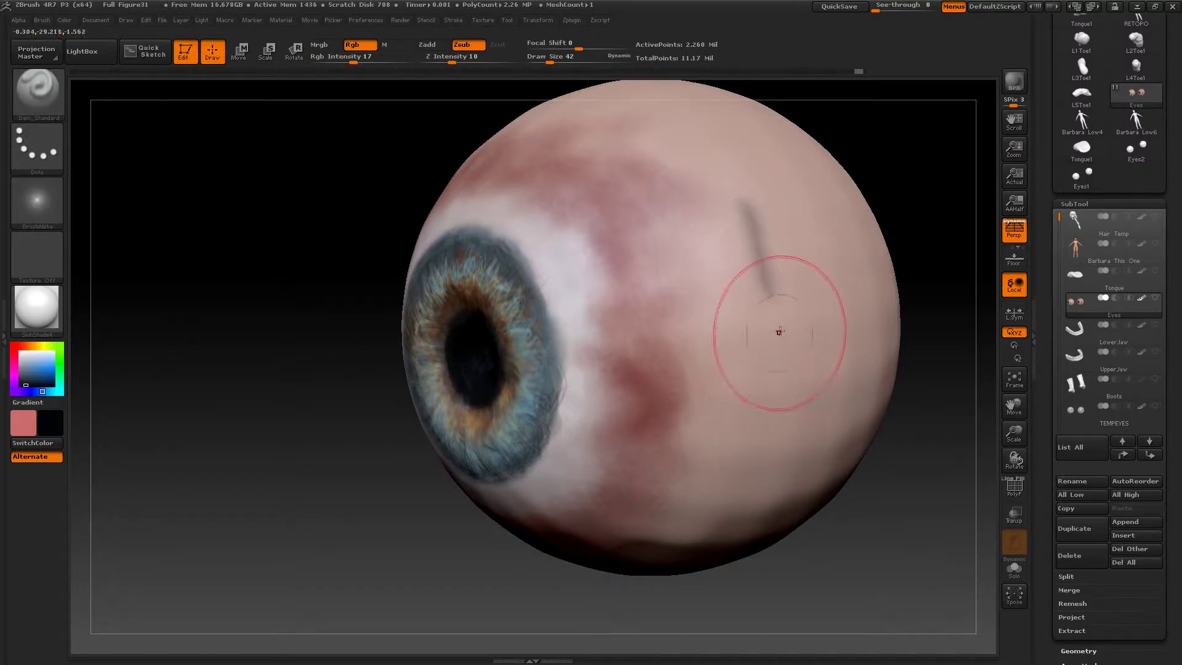
key("ctrl+z")
Lower Rgb Intensity to 12 and Draw Size to 10, and paint fine dark radial streaks around the pupil.
left_click_drag(354, 59, 347, 59)
left_click_drag(213, 203, 381, 178)
key("bracketleft")
key("bracketleft")
key("bracketleft")
left_click_drag(547, 293, 591, 334)
left_click_drag(583, 371, 543, 422)
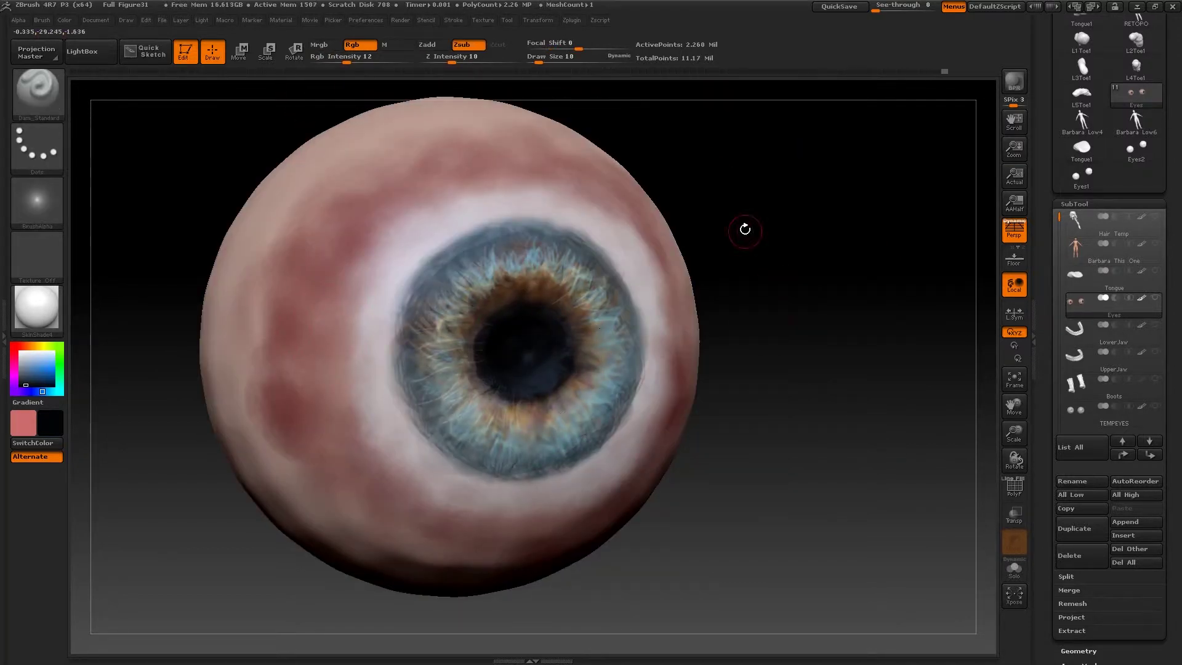
left_click_drag(745, 227, 794, 296, "alt")
mouse_move(506, 320)
left_mouse_down()
mouse_move(493, 367)
mouse_move(610, 289)
mouse_move(431, 468)
left_mouse_up()
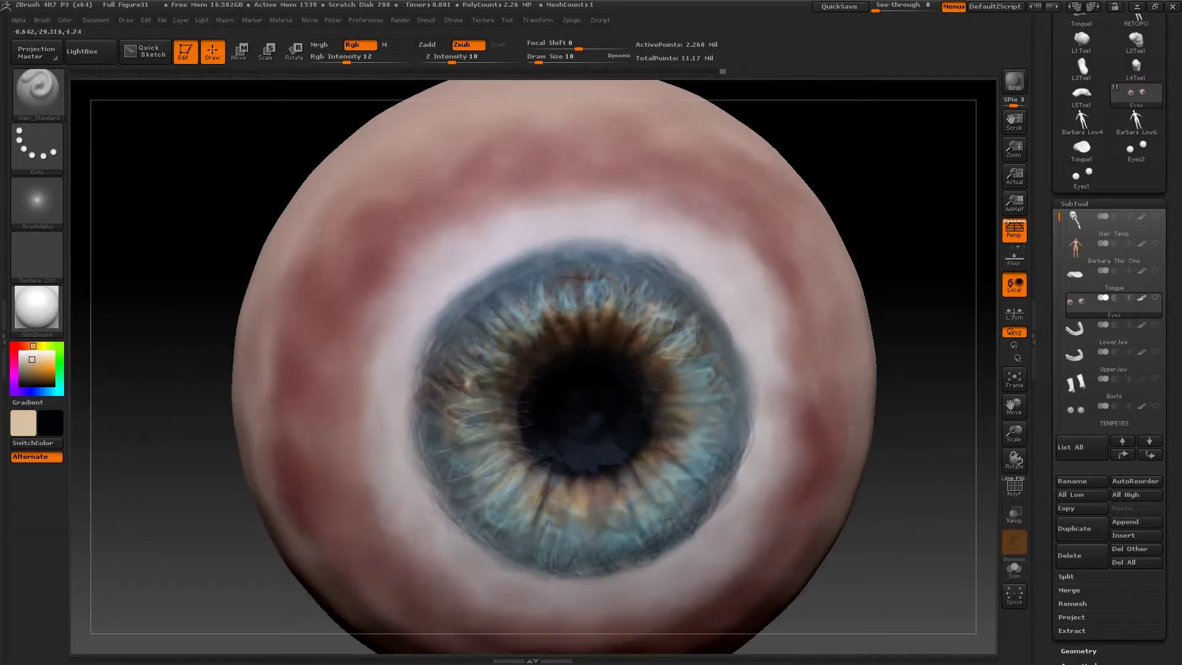
Paint fine light tan fibres across the iris and choose a pale cream colour for the brush.
left_click_drag(536, 283, 665, 326)
left_click_drag(653, 320, 702, 400)
left_click_drag(438, 394, 492, 422)
left_click_drag(511, 493, 640, 542)
left_click_drag(576, 492, 576, 548)
left_click_drag(671, 425, 739, 492)
left_click_drag(468, 308, 542, 336)
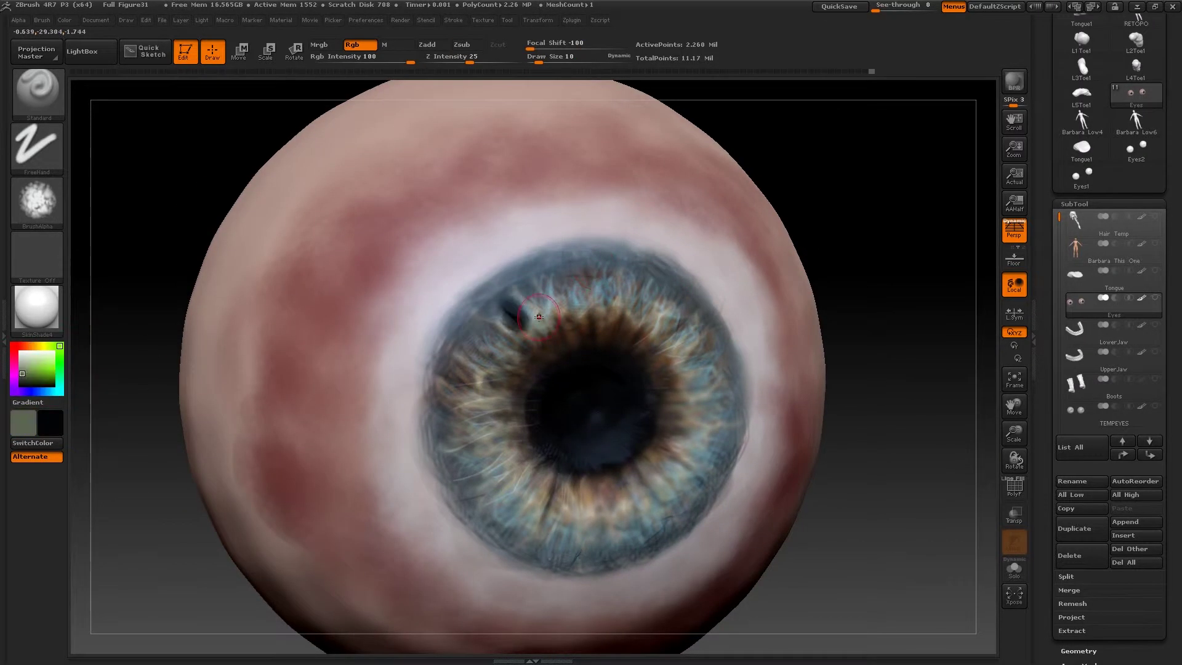
mouse_move(514, 318)
left_mouse_down()
mouse_move(658, 505)
mouse_move(715, 458)
left_mouse_up()
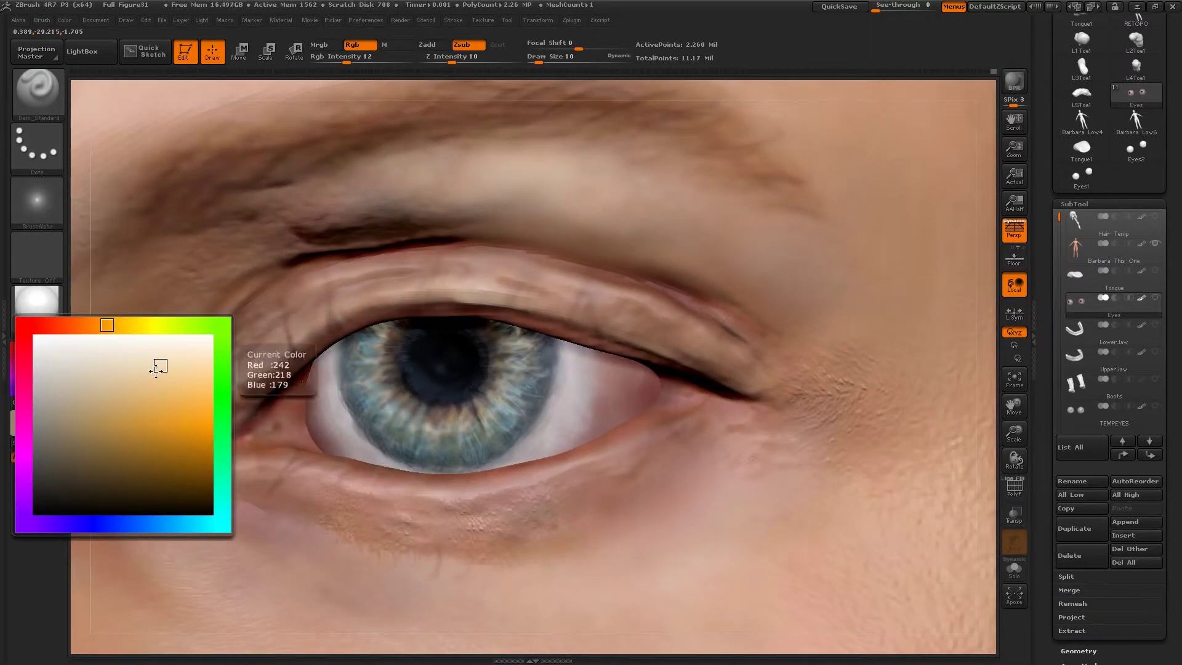
left_click(158, 364)
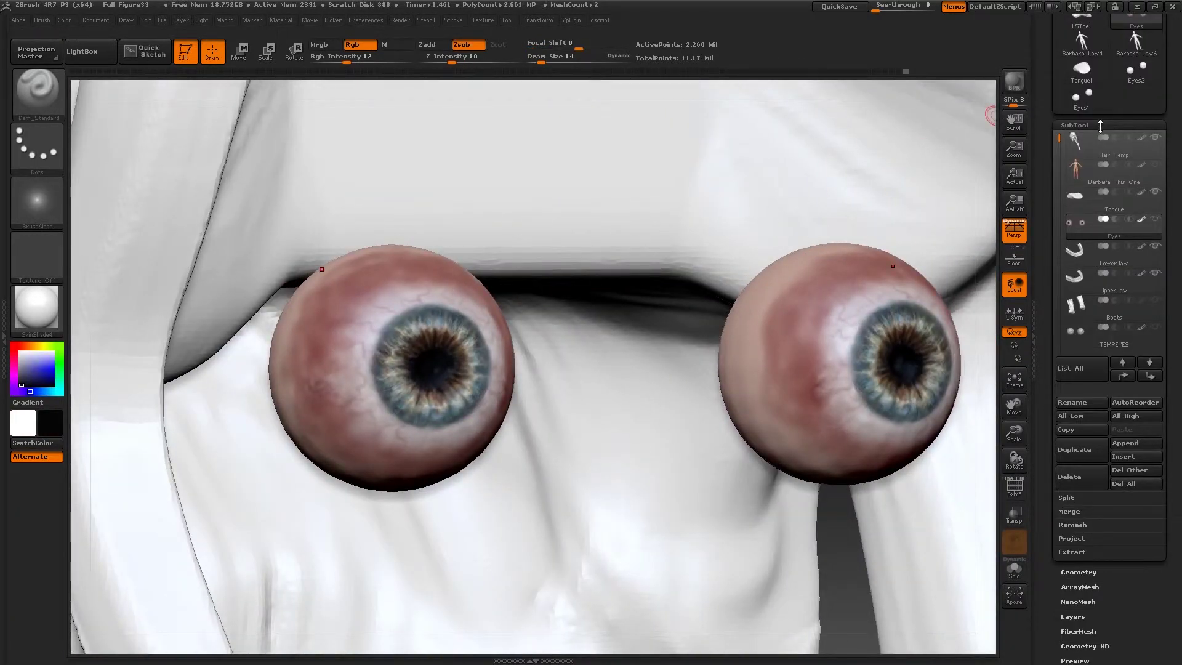
Generate a texture map from the Eyes polypaint, clone it and export it flipped vertically.
left_click(1100, 125)
left_click(1099, 376)
left_click(1111, 484)
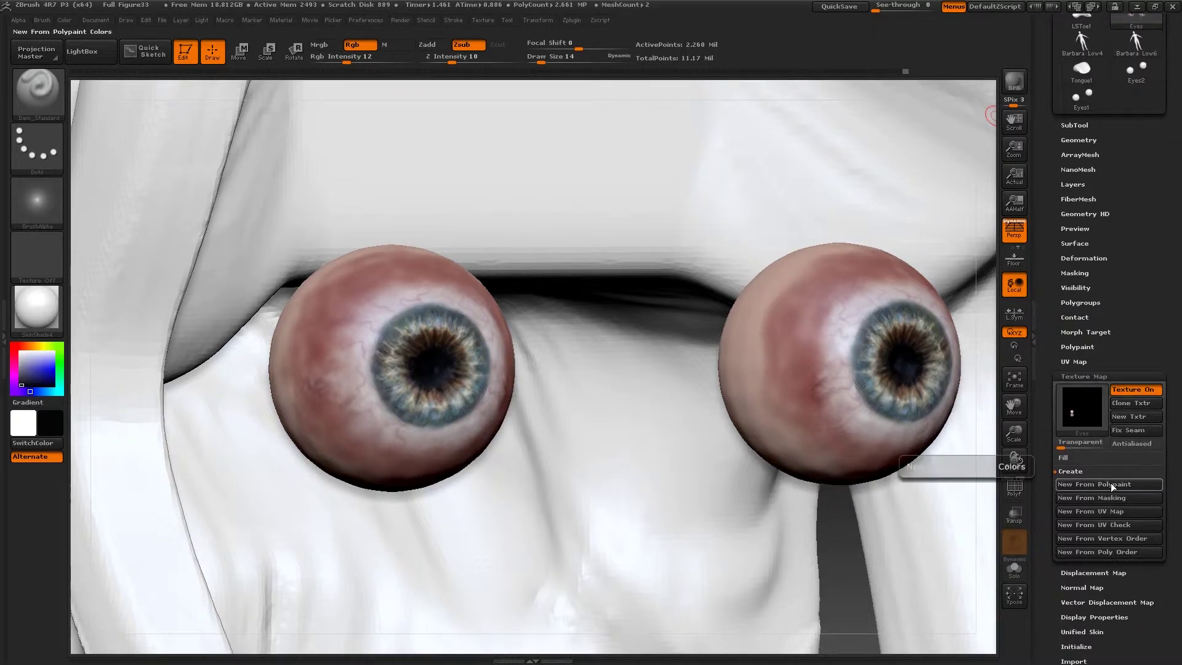
left_click(1129, 390)
left_click(1130, 403)
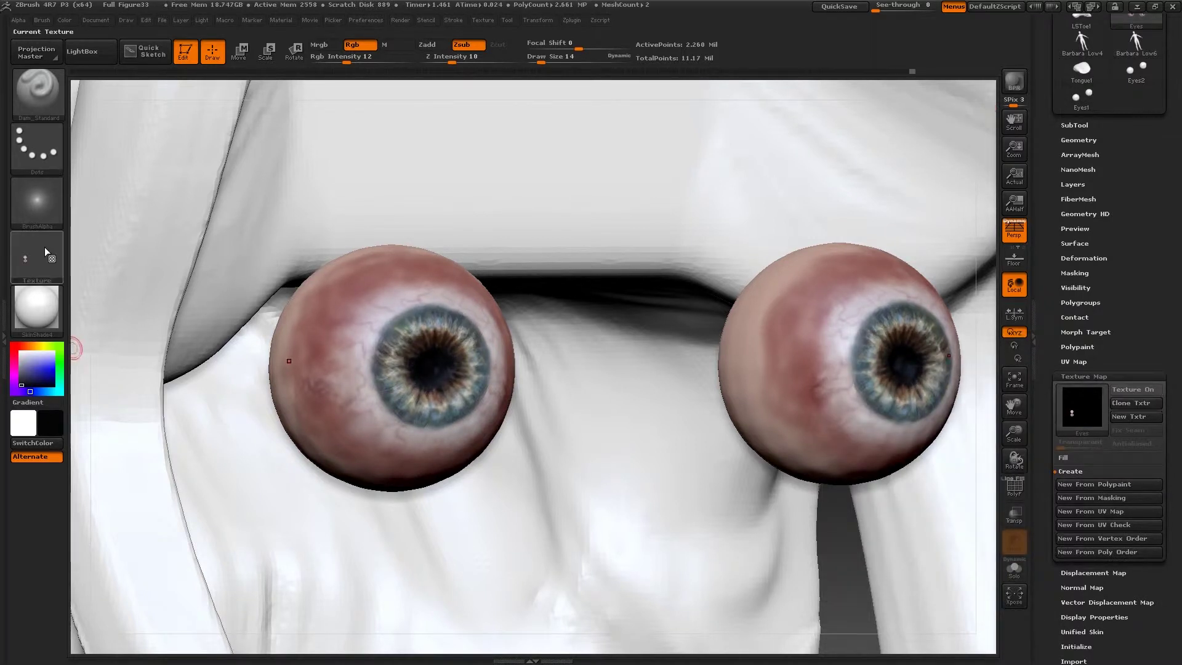
left_click(483, 20)
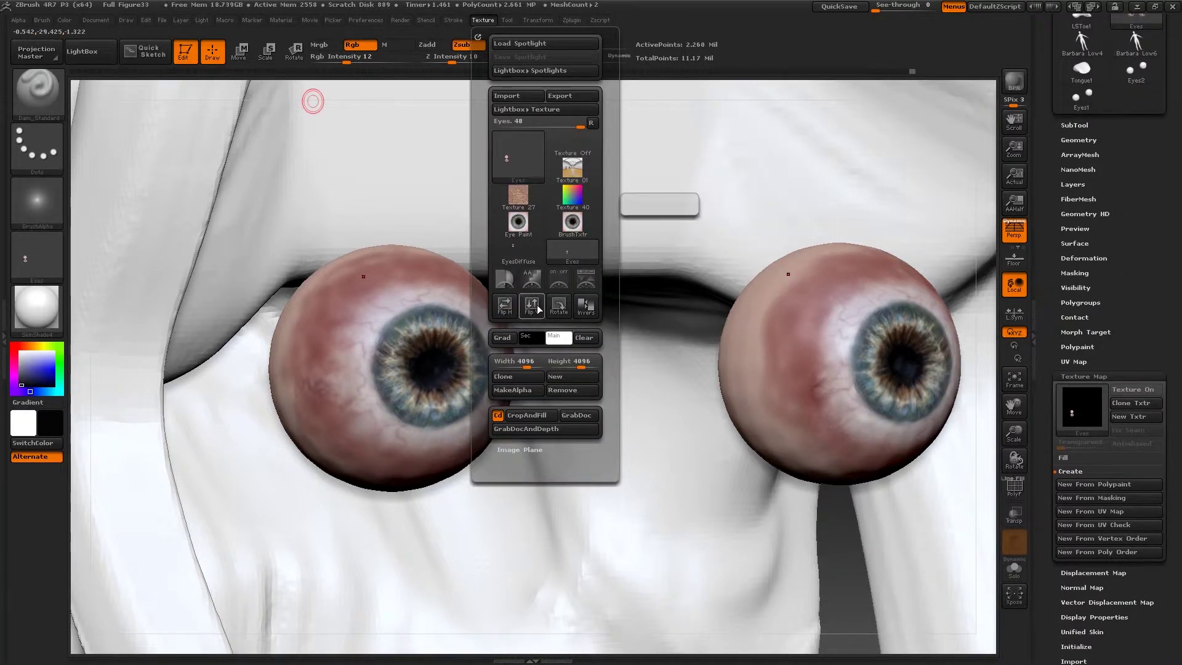
left_click(563, 97)
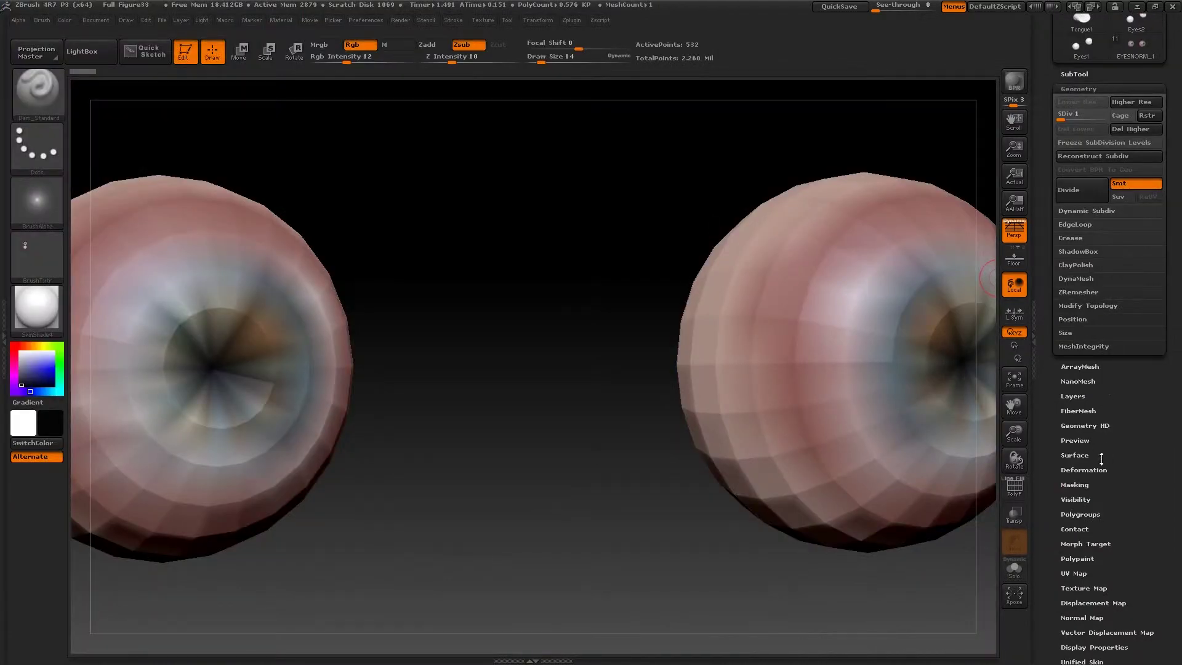
Create a tangent normal map for the lowest-subdivision eyes with SmoothUV, SNormals and FlipG on.
left_click_drag(1119, 572, 1118, 549)
left_click(1091, 596)
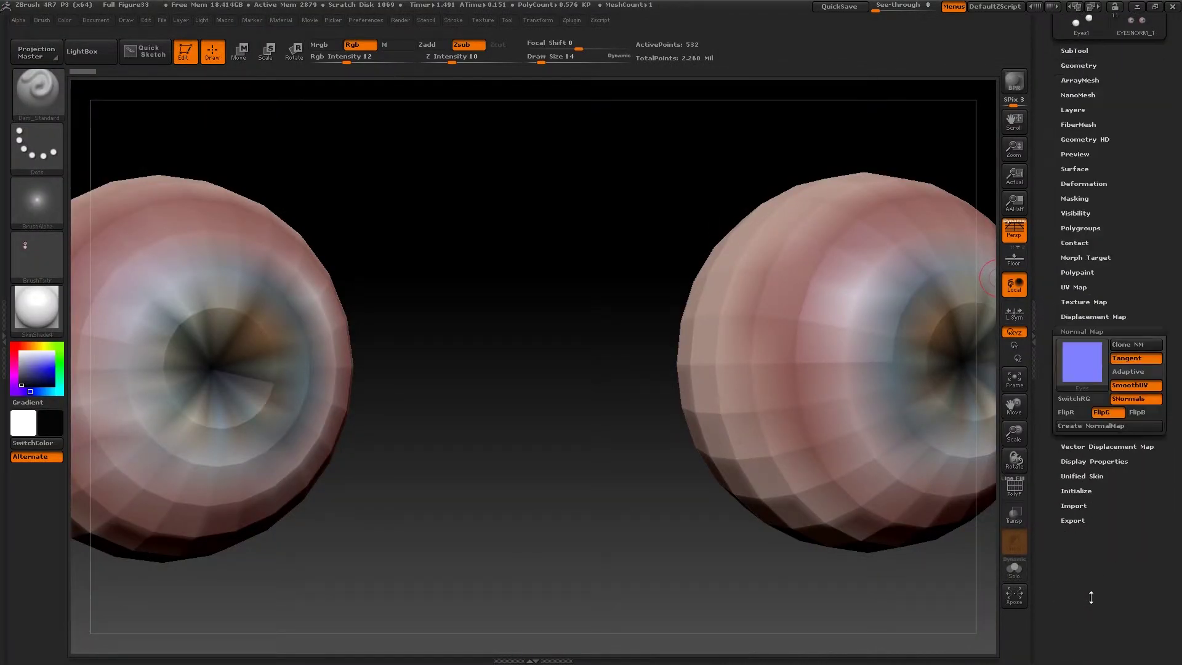
left_click(1108, 413)
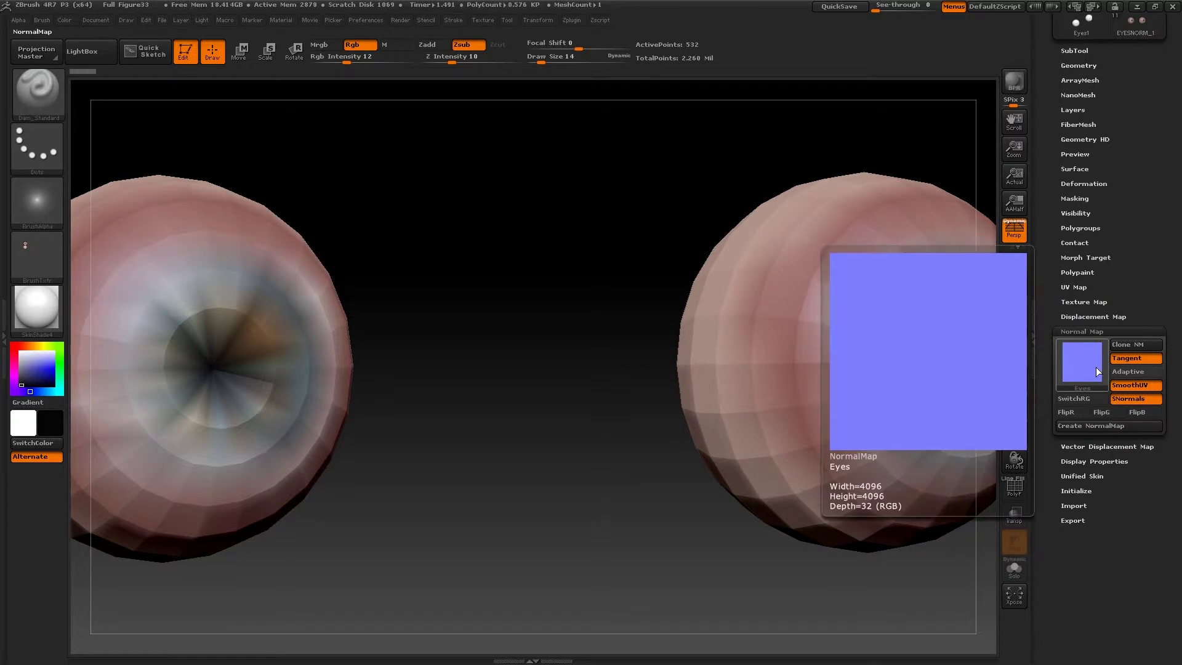
left_click(1087, 287)
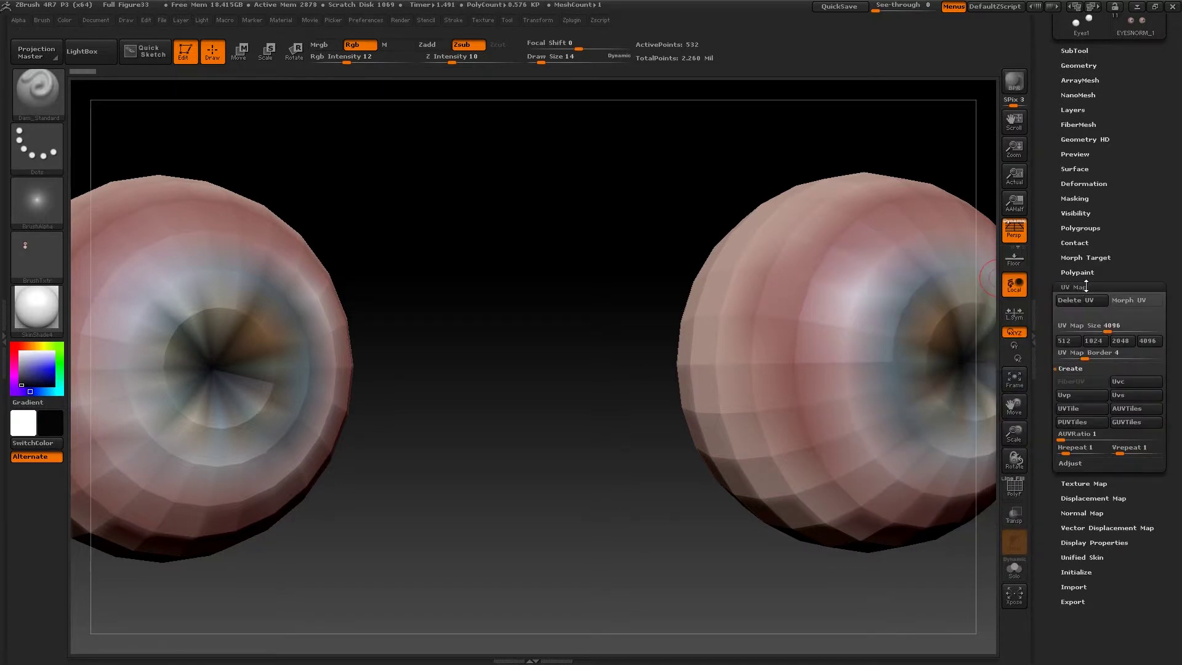
left_click(1086, 287)
left_click(1091, 331)
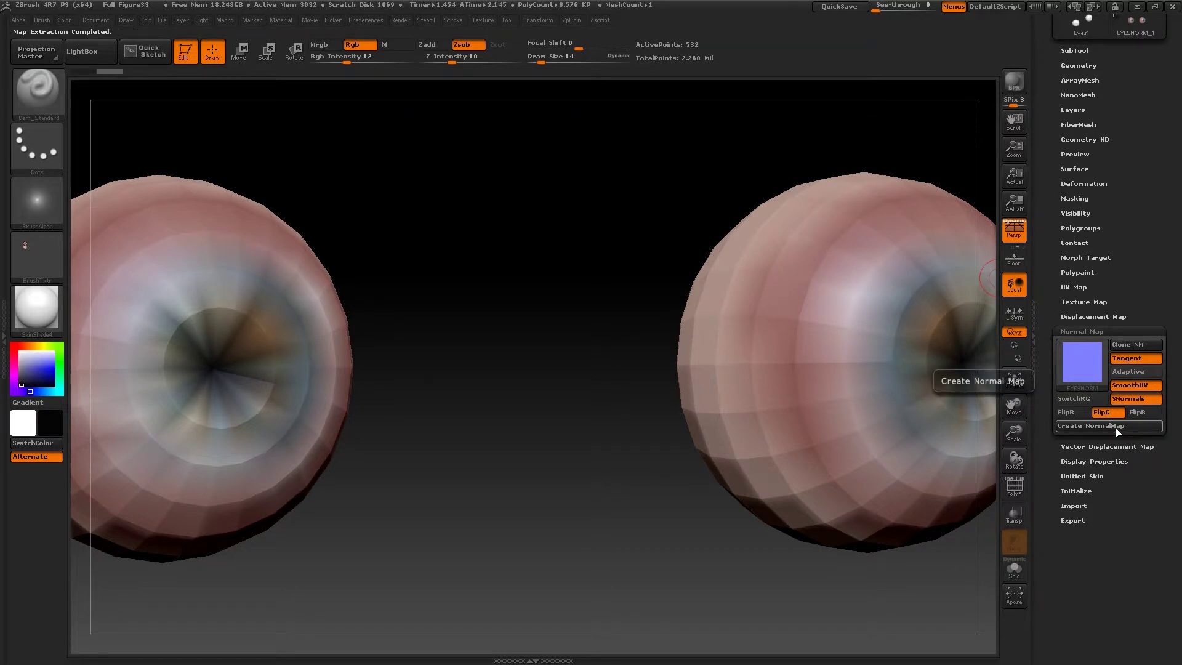
mouse_move(1099, 366)
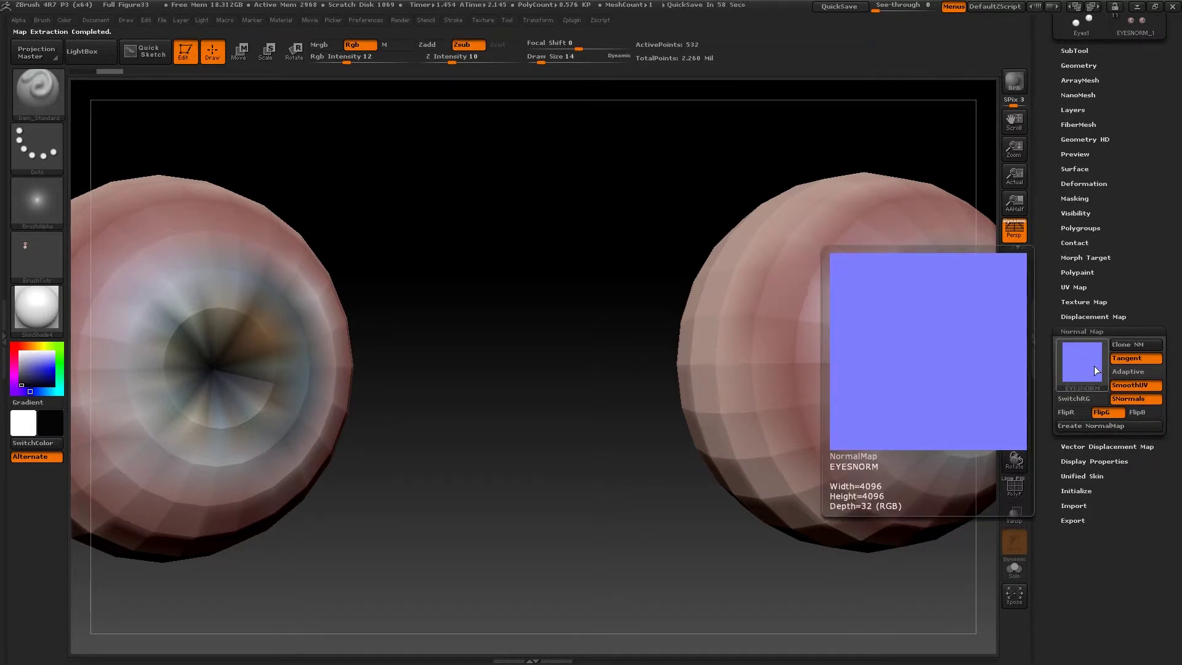
Clone the EYESNORM normal map into the textures and export it.
left_click(1117, 345)
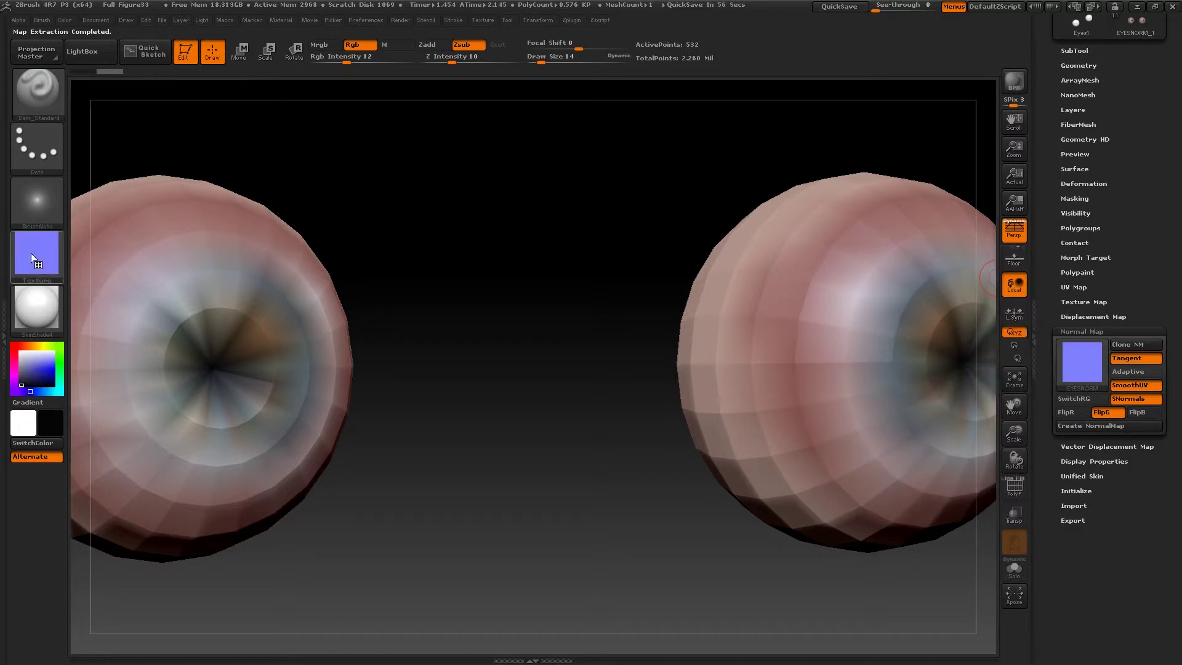
left_click(486, 20)
mouse_move(511, 156)
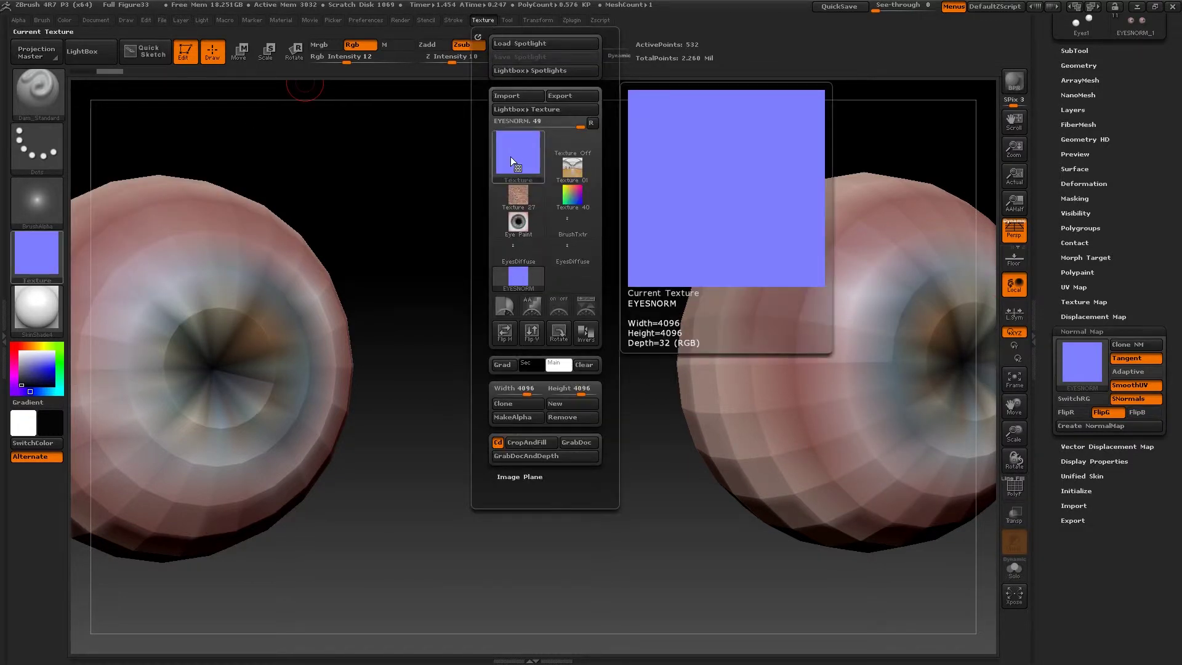
left_click(560, 96)
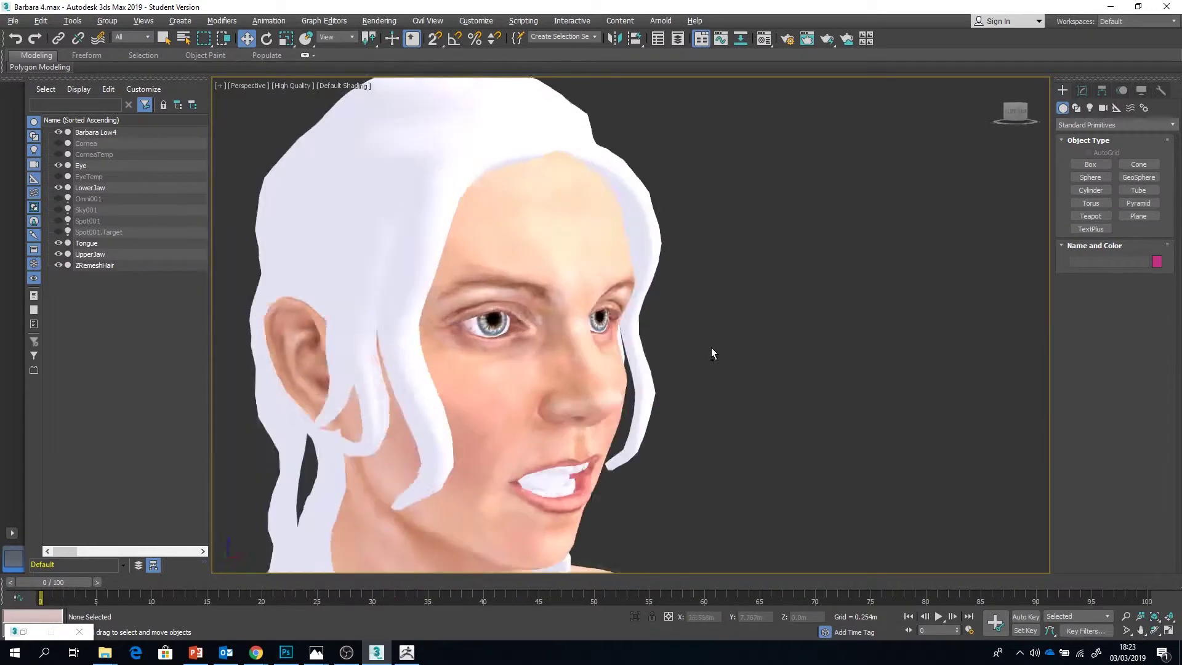
Unhide the Cornea, centre its pivot to the object, and set the pivot's X and Y position to 0.
middle_click_drag(711, 347, 409, 335, "alt")
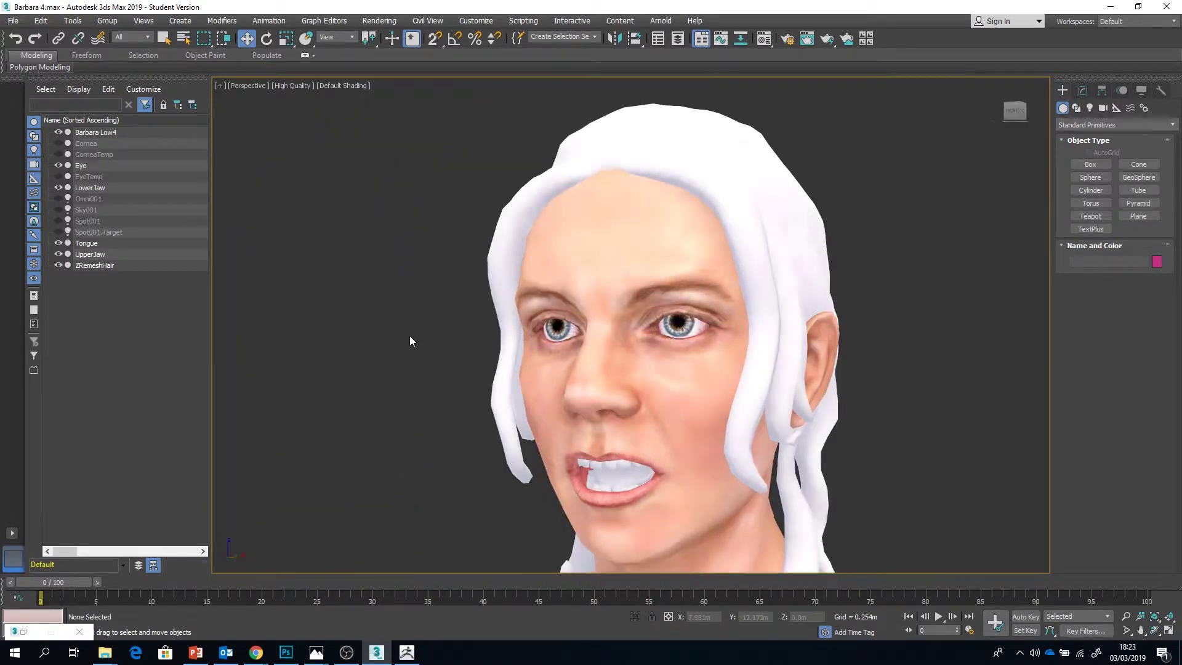
left_click(58, 143)
left_click(81, 145)
middle_click_drag(554, 338, 659, 339, "alt")
scroll(632, 325, "up", 4)
left_click(1102, 91)
left_click(1115, 176)
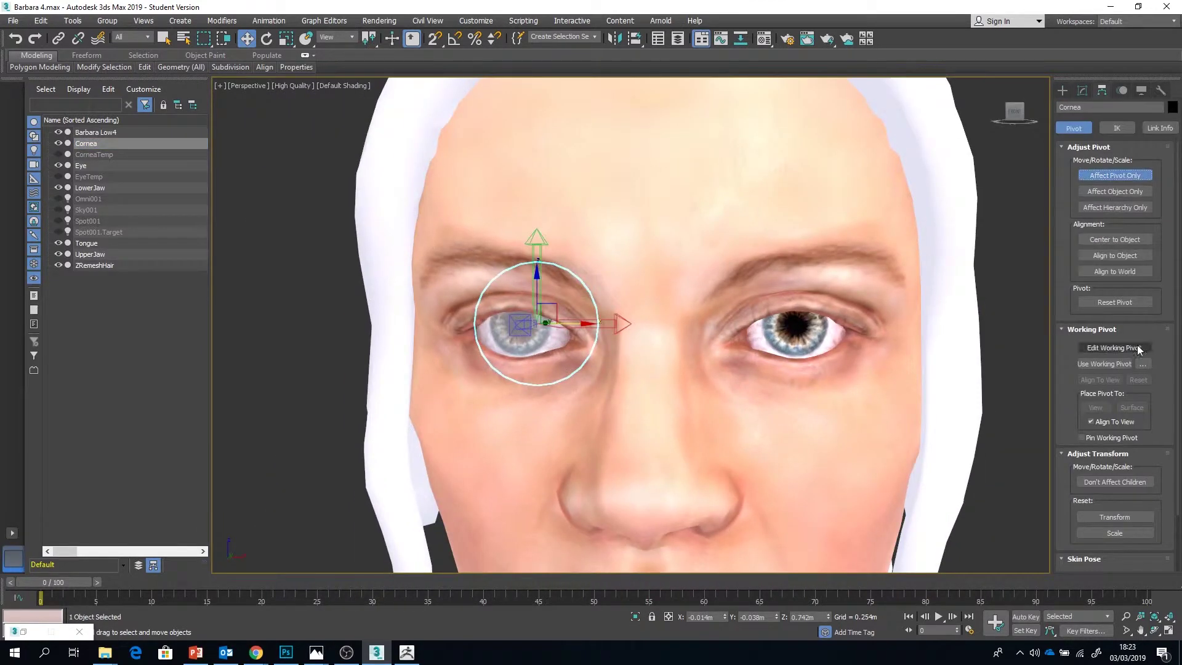
left_click(1116, 239)
right_click(725, 618)
right_click(777, 617)
Mirror the Cornea to the other eye with a Symmetry modifier on X, with Slice Along Mirror and Weld Seam off.
left_click(1083, 91)
left_click(1118, 128)
left_click_drag(1173, 234, 1174, 533)
left_click(1096, 393)
left_click(1078, 309)
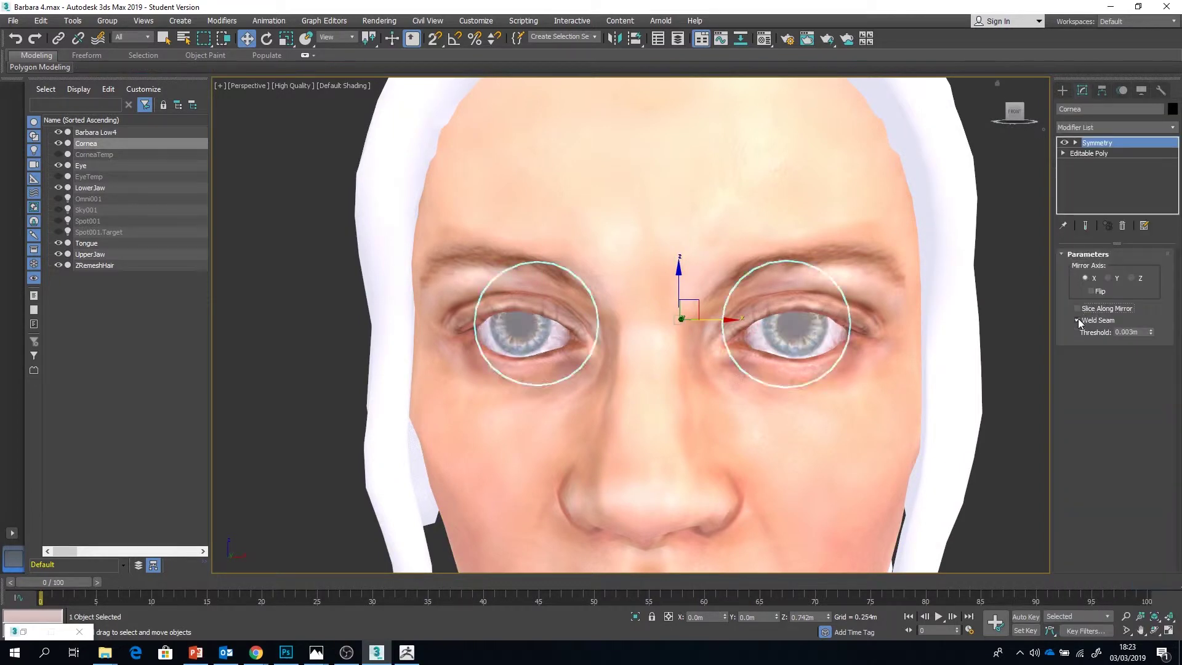
left_click(1079, 321)
mouse_move(622, 345)
middle_mouse_down("alt")
mouse_move(721, 346)
mouse_move(614, 349)
middle_mouse_up("alt")
left_click(1063, 91)
left_click(889, 372)
scroll(889, 372, "down", 3)
left_click(644, 342)
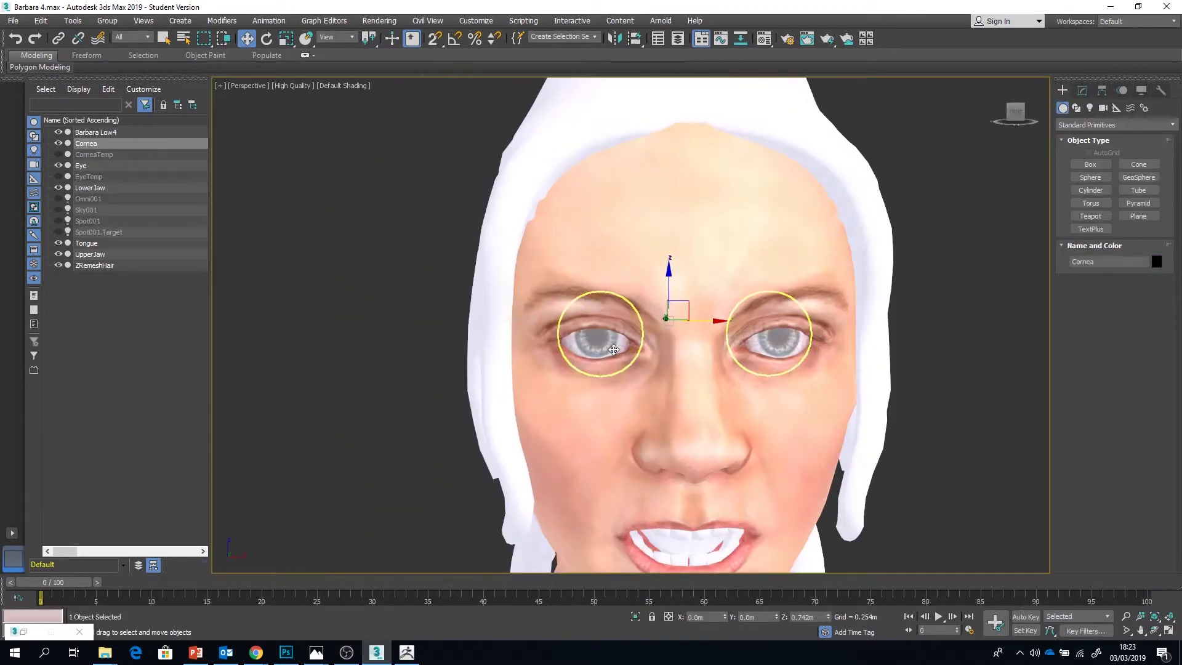
Add an Unwrap UVW modifier to the Cornea and examine its two round shells in the UV editor.
left_click(1083, 91)
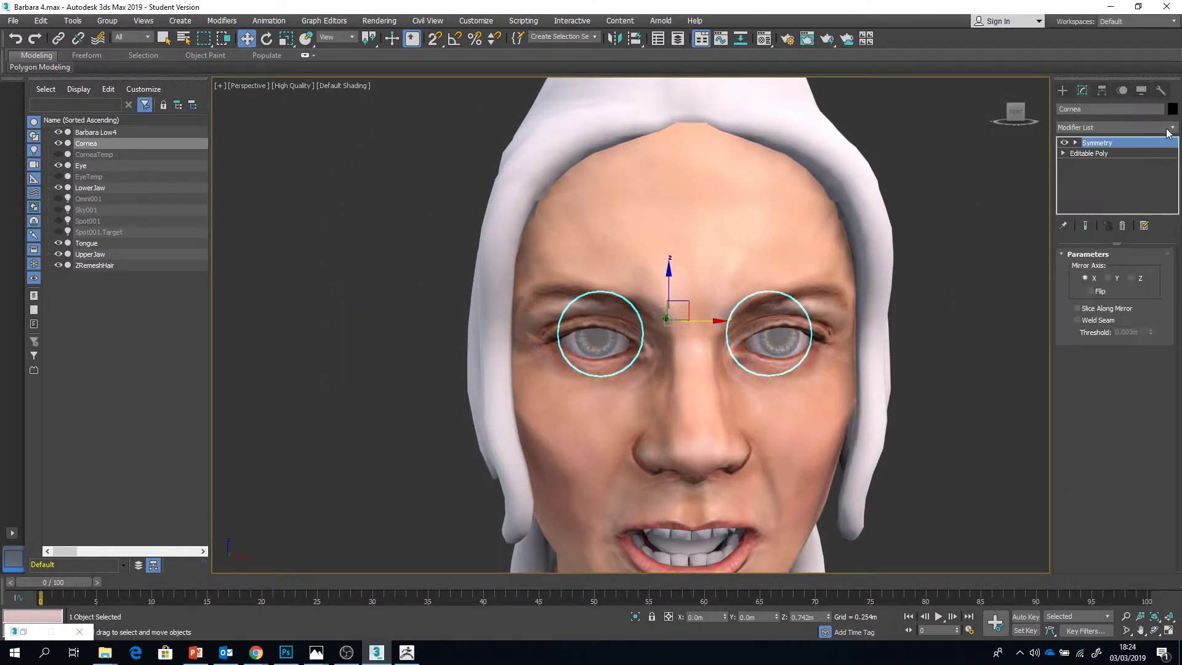
left_click(1167, 128)
key("u")
key("Return")
left_click(1121, 513)
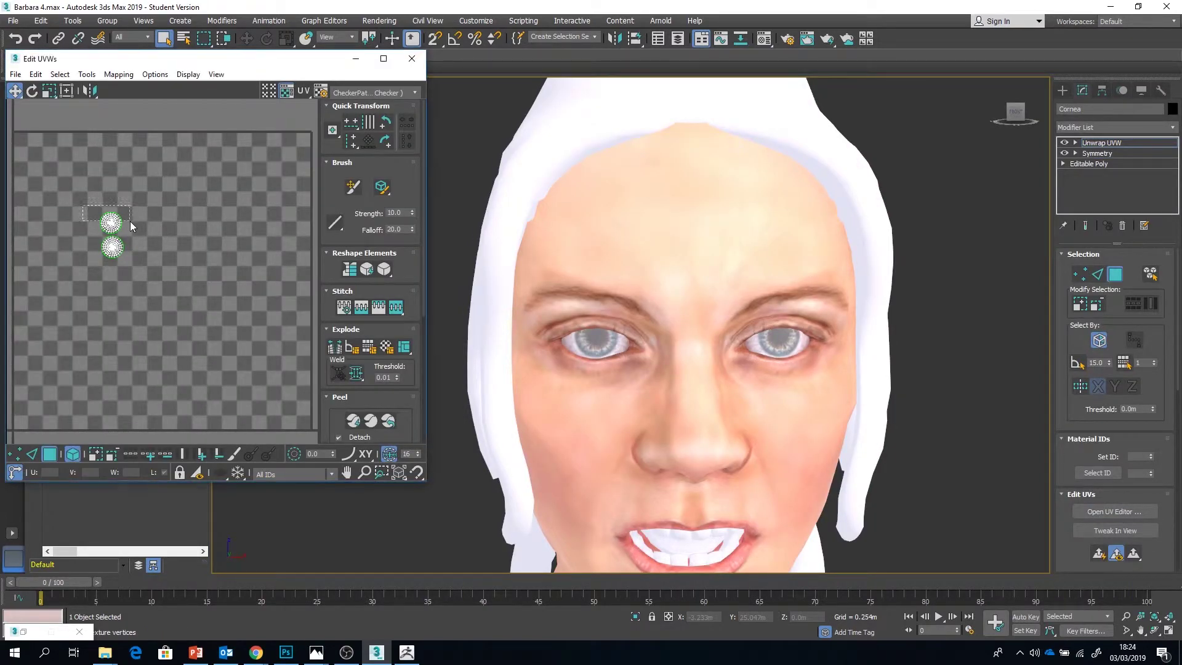
double_click(108, 226)
scroll(110, 227, "up", 5)
left_click_drag(95, 330, 291, 353)
left_click(290, 352)
scroll(240, 316, "down", 5)
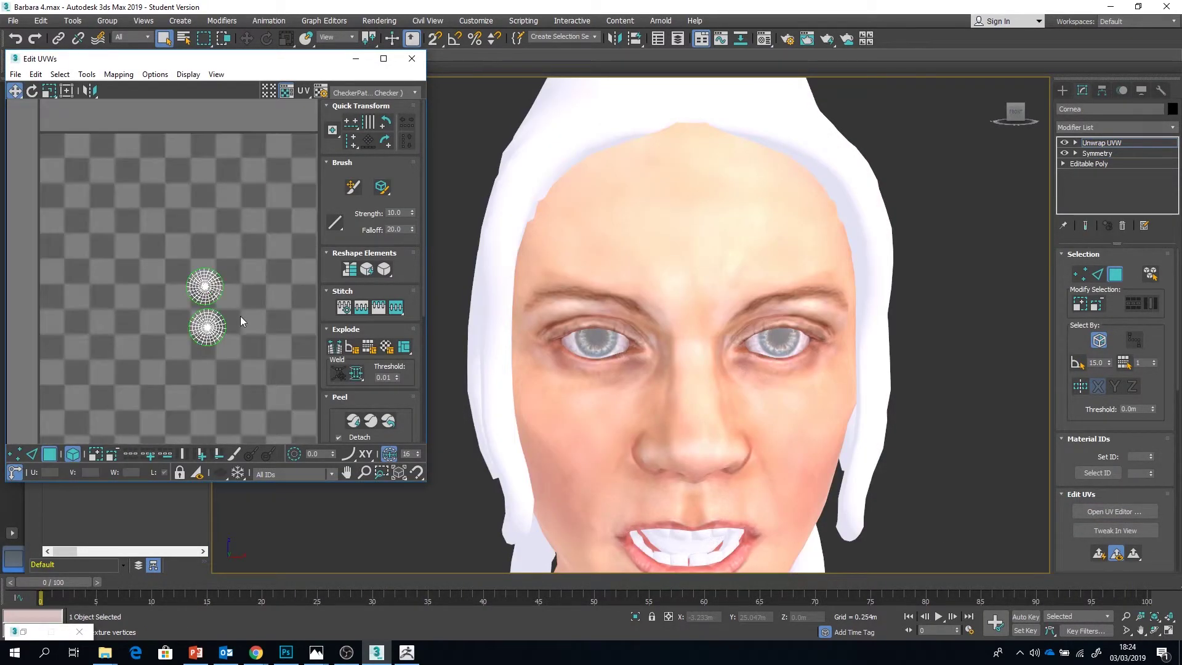
Set the cornea's UVW template render to 4096 by 4096 and choose the Draft Textures folder for its output.
left_click(32, 75)
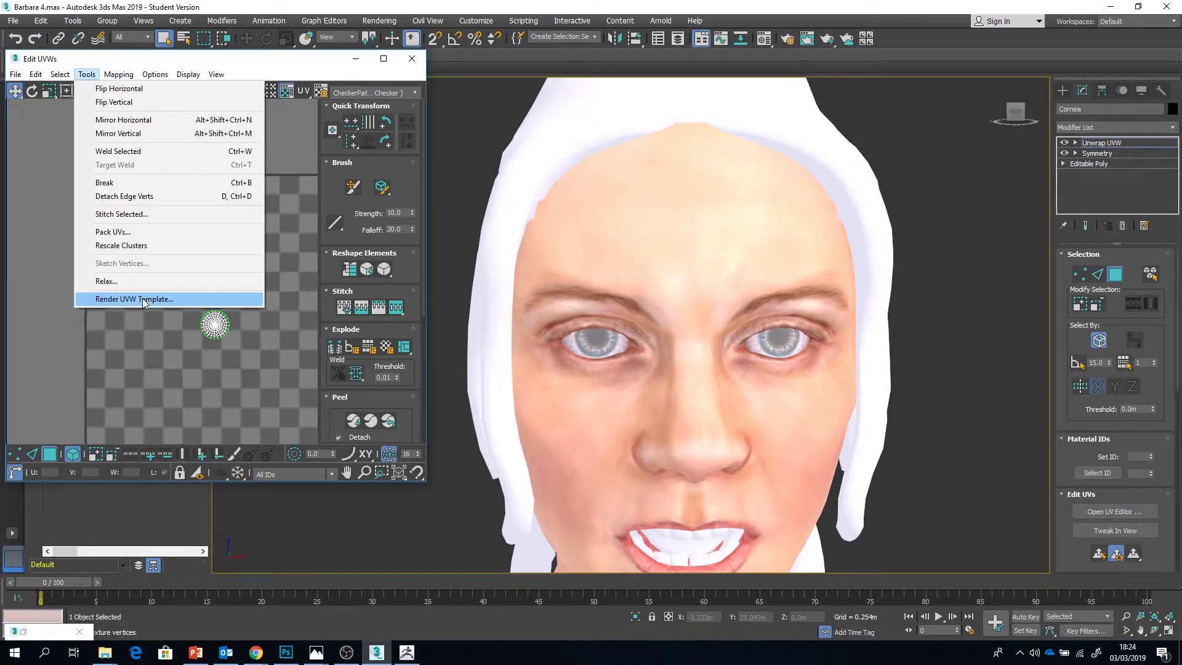
left_click(142, 298)
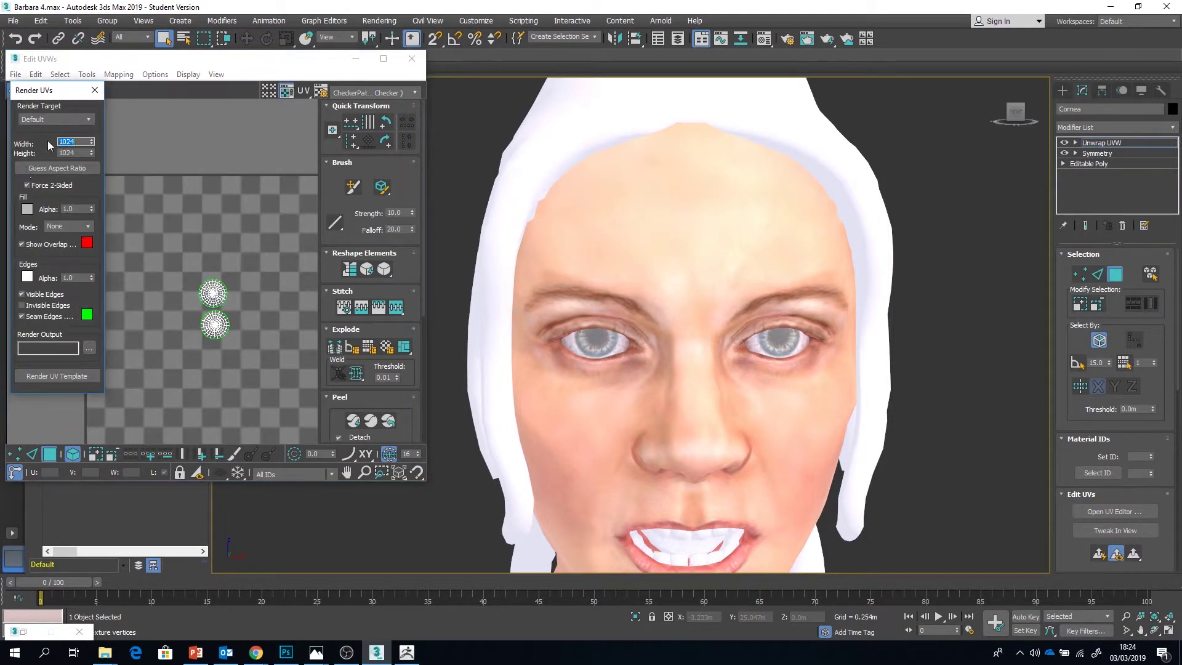
type("4096")
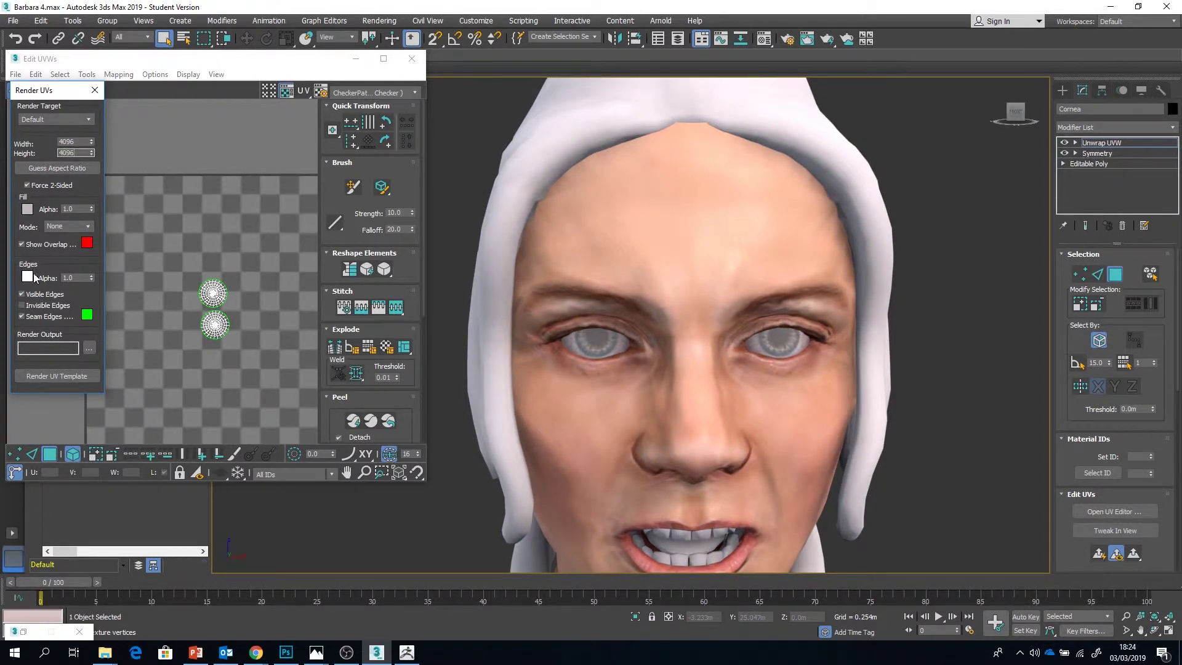
left_click(89, 349)
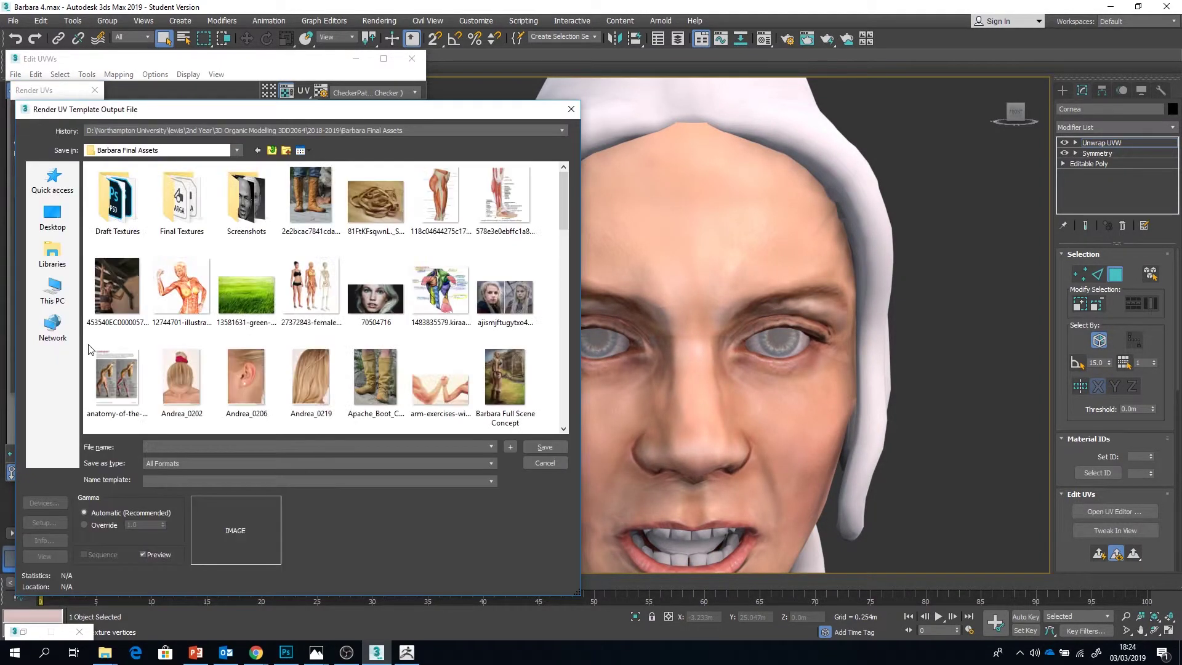
double_click(128, 211)
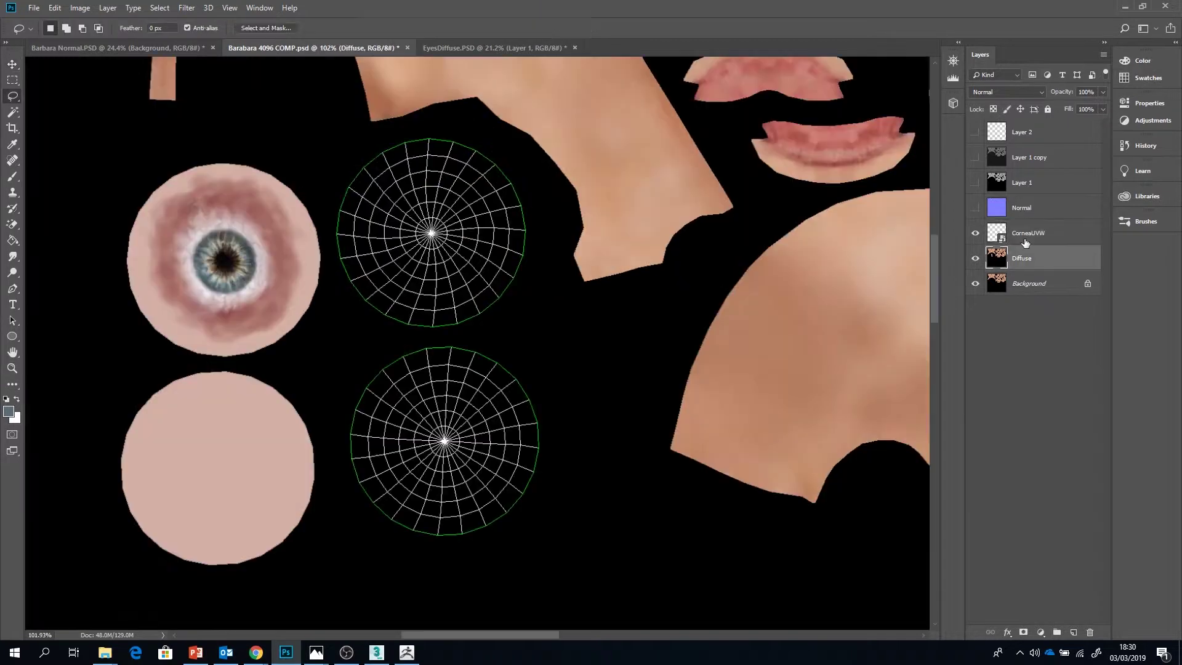
Erase the black background from the Diffuse layer with the Magic Eraser and check the transparency with the Background layer hidden.
left_click(1028, 240)
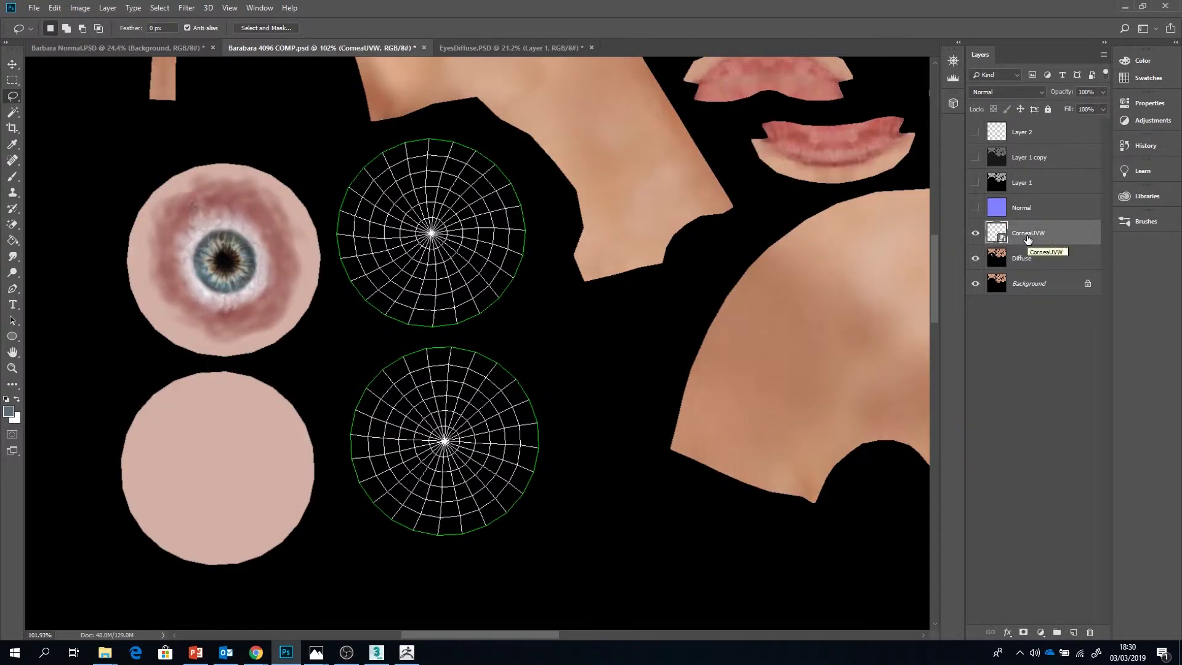
left_click(1024, 267)
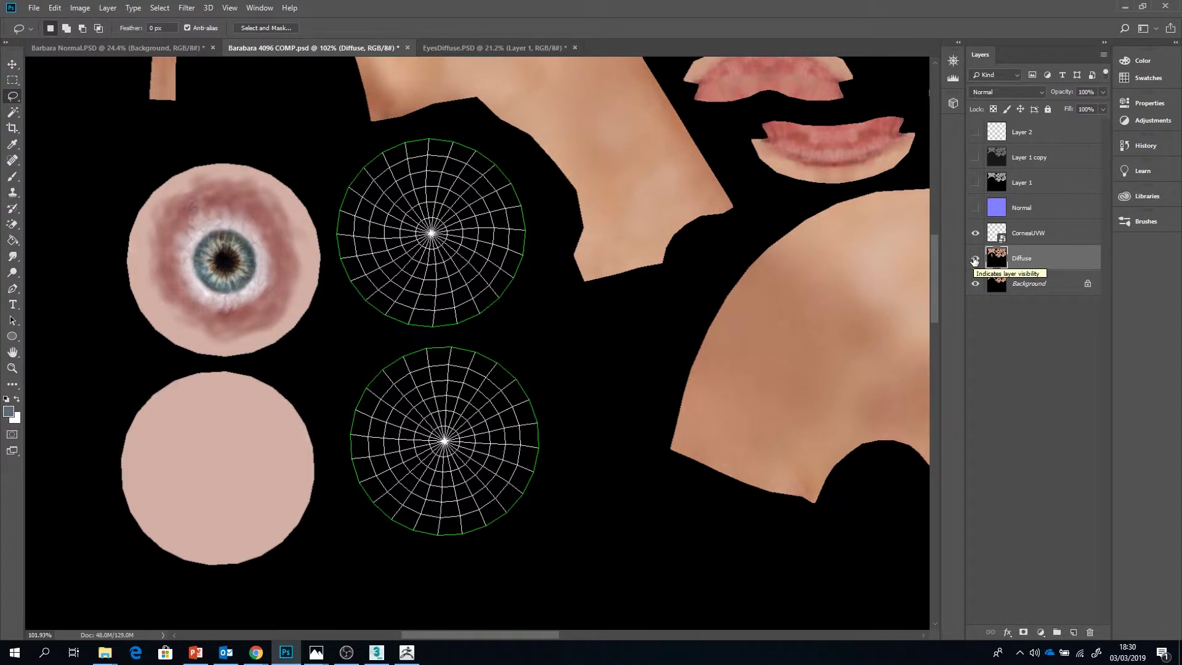
scroll(583, 321, "down", 8, "alt")
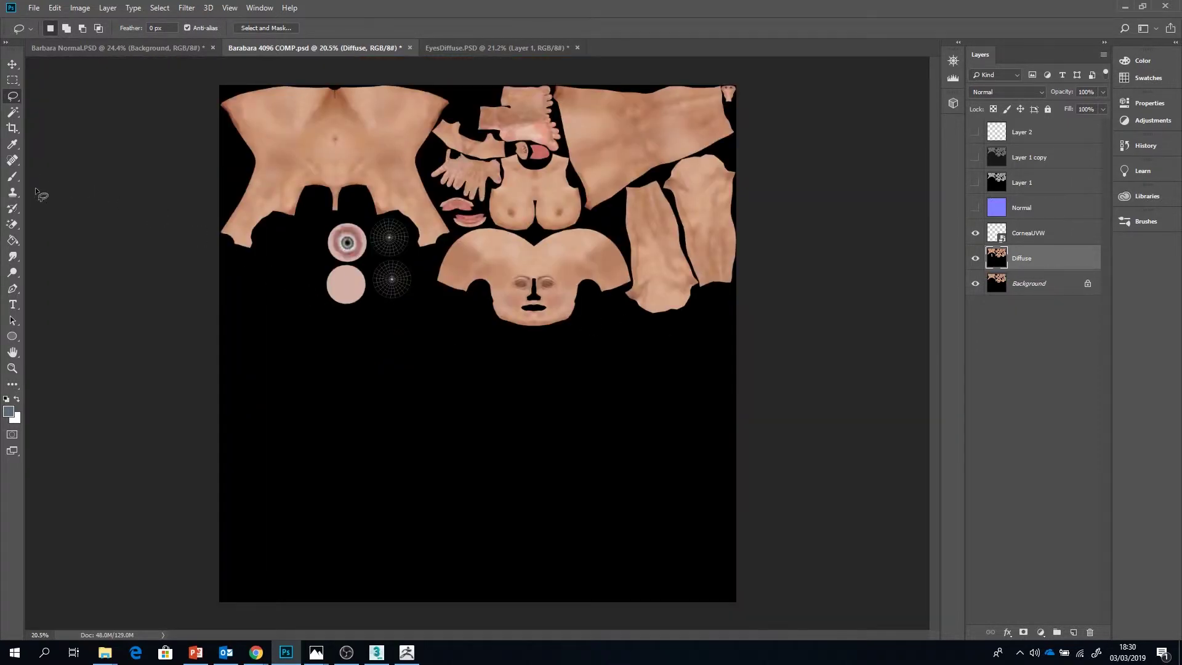
left_click(13, 226)
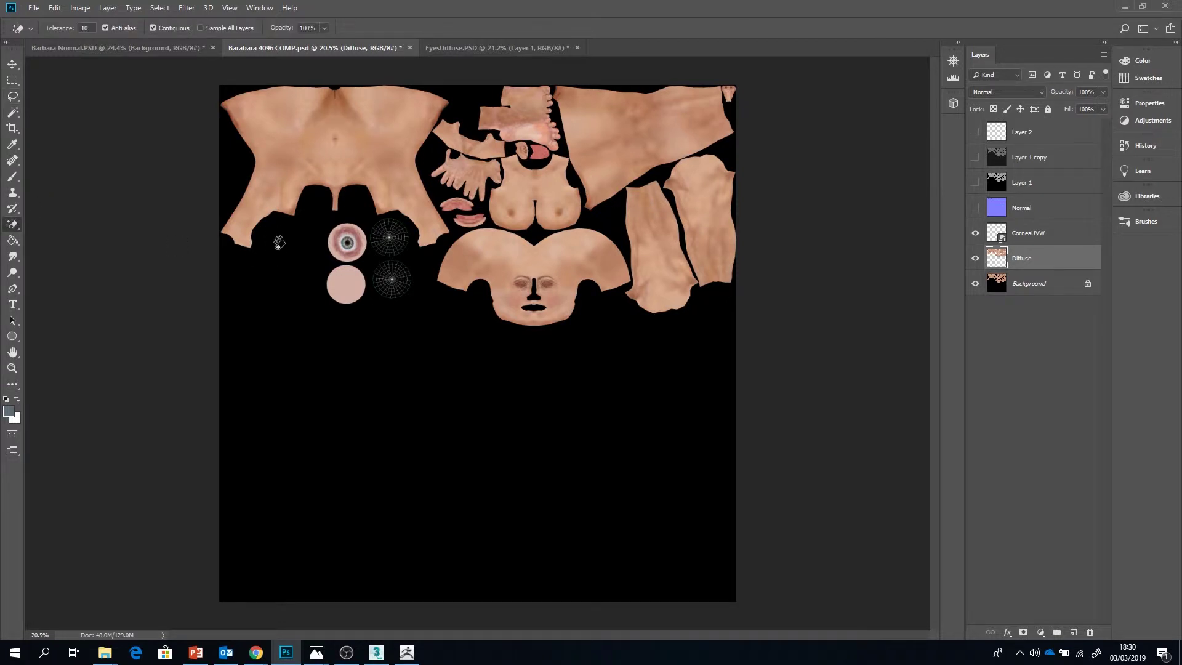
left_click(975, 284)
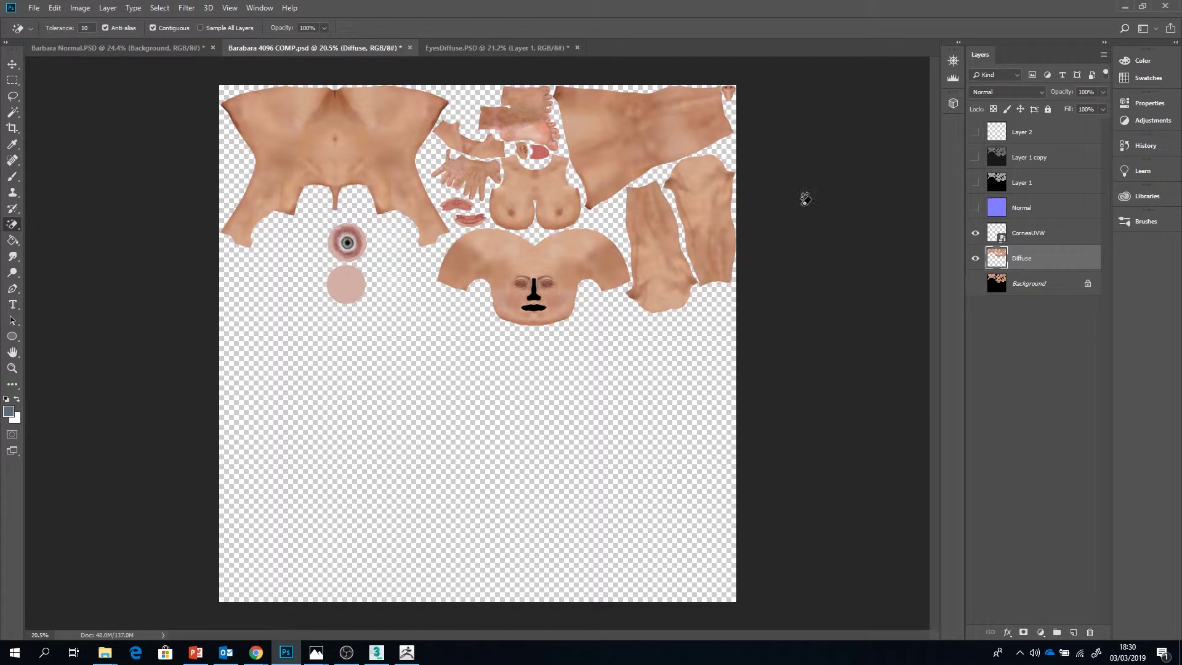
left_click(975, 285)
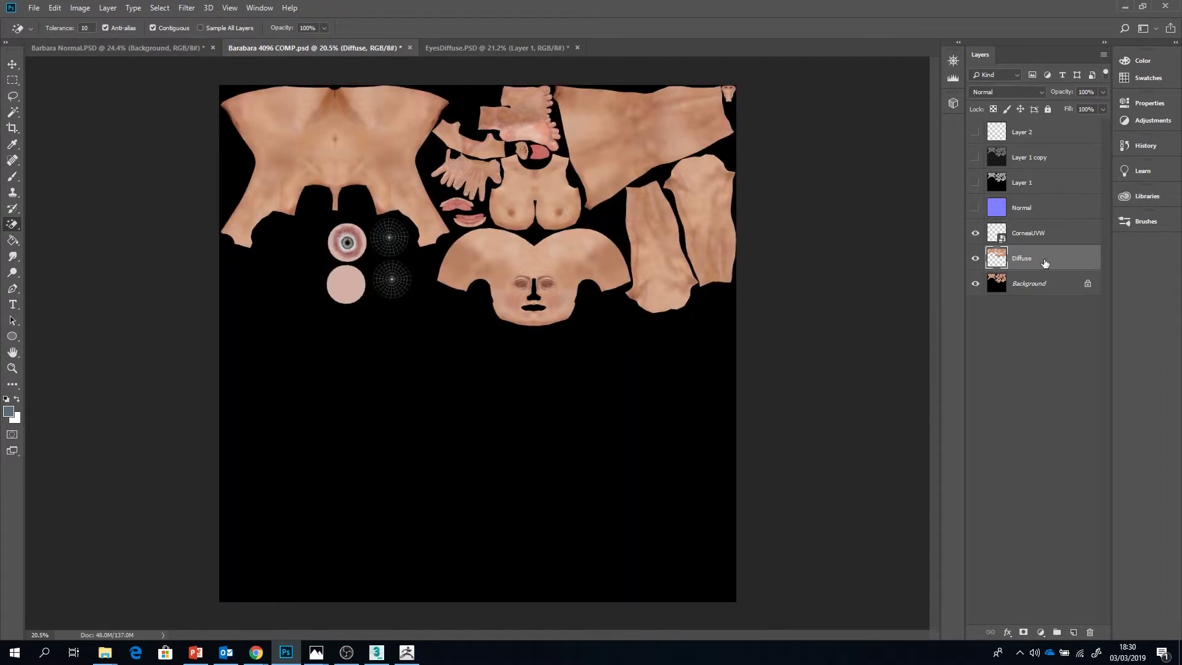
Duplicate the Diffuse layer as Opacity and turn its body and eye shapes white with a lightness of +100.
key("ctrl+j")
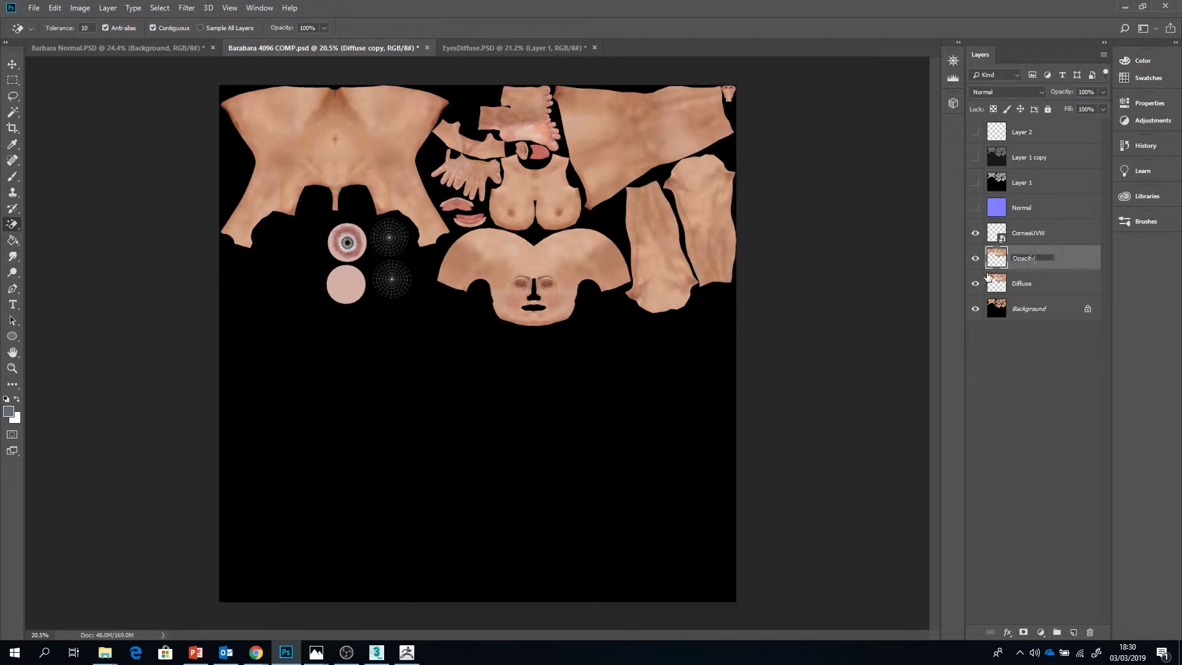
key("Return")
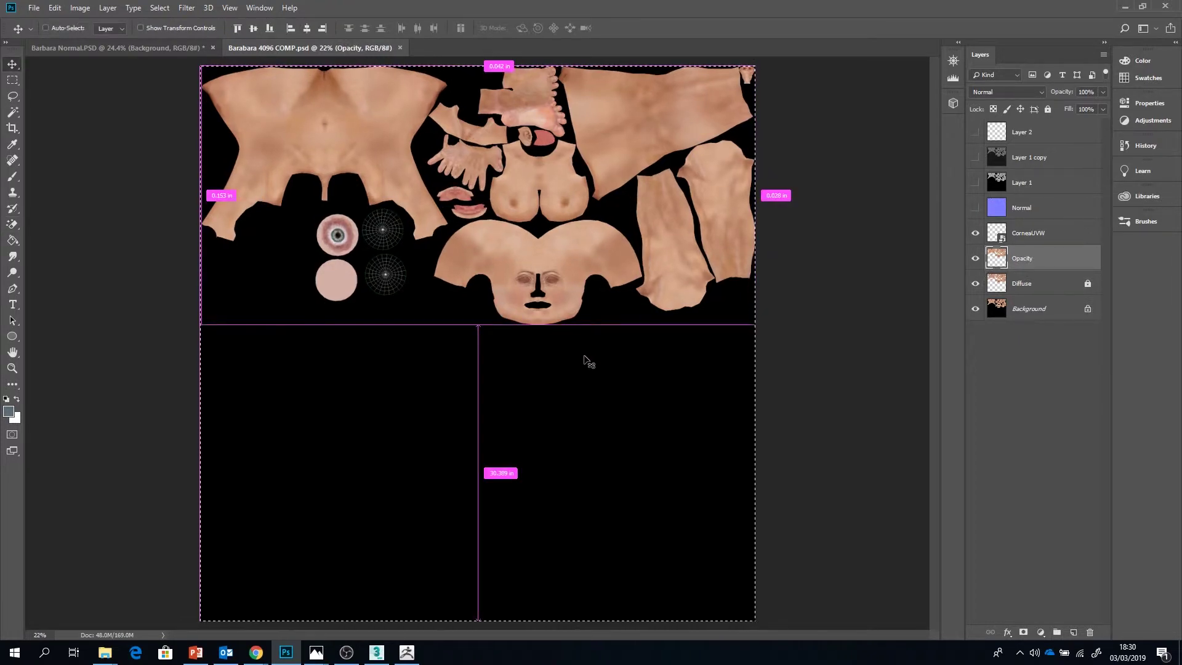
key("ctrl+u")
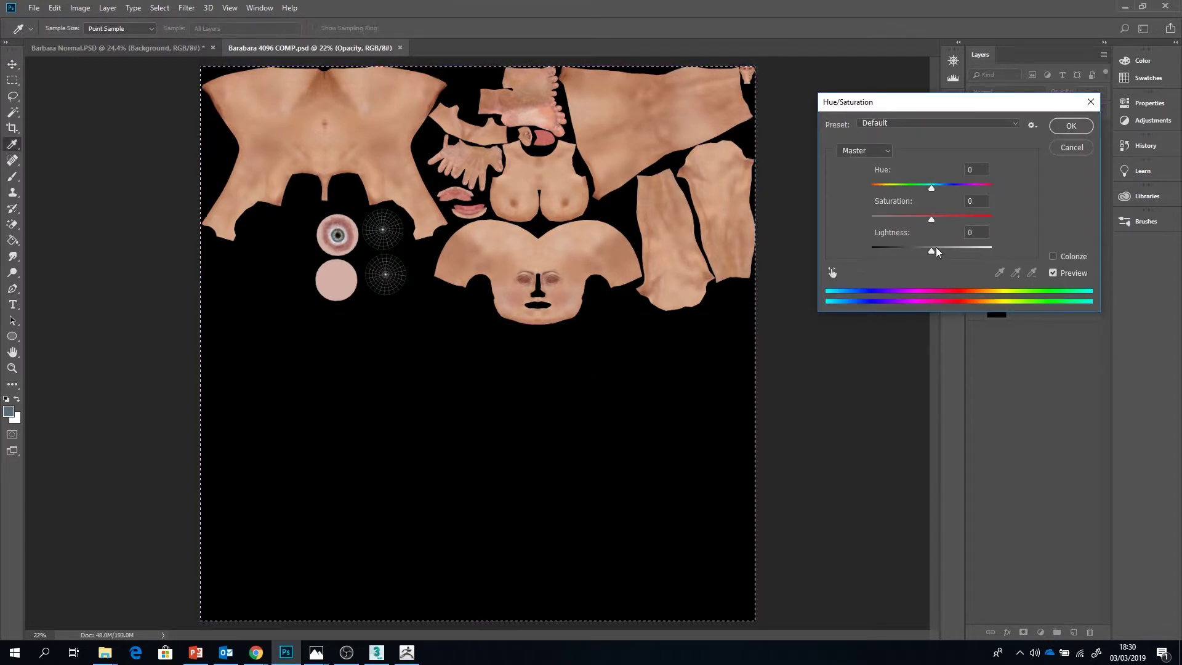
left_click_drag(935, 250, 1135, 250)
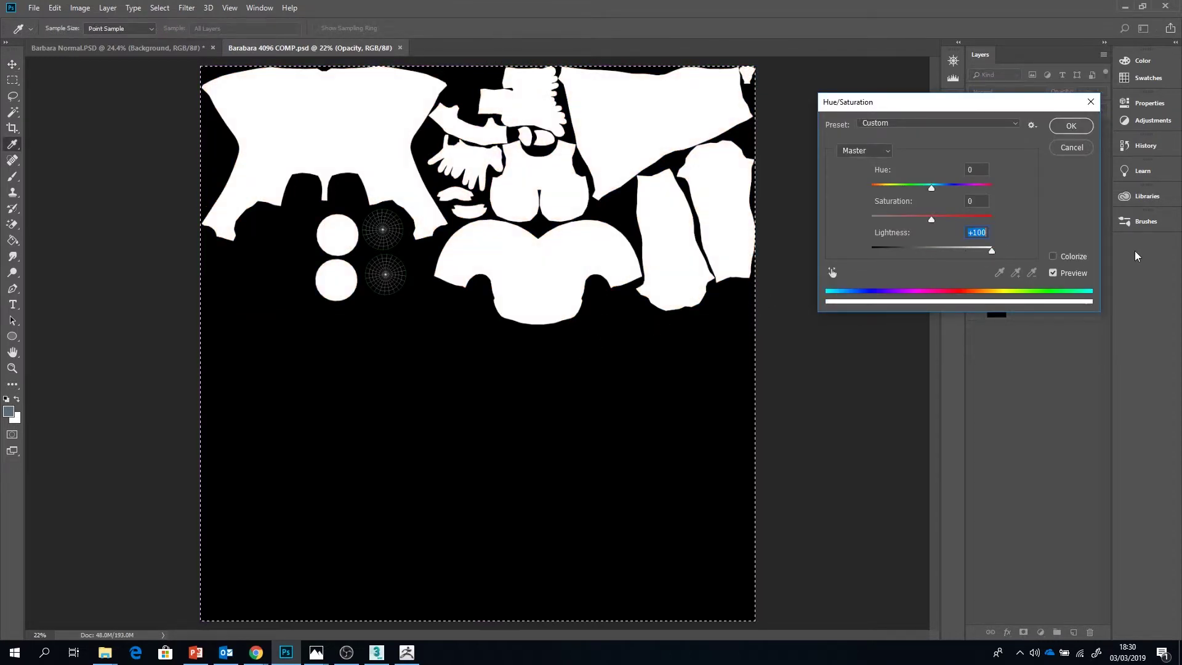
left_click(1071, 127)
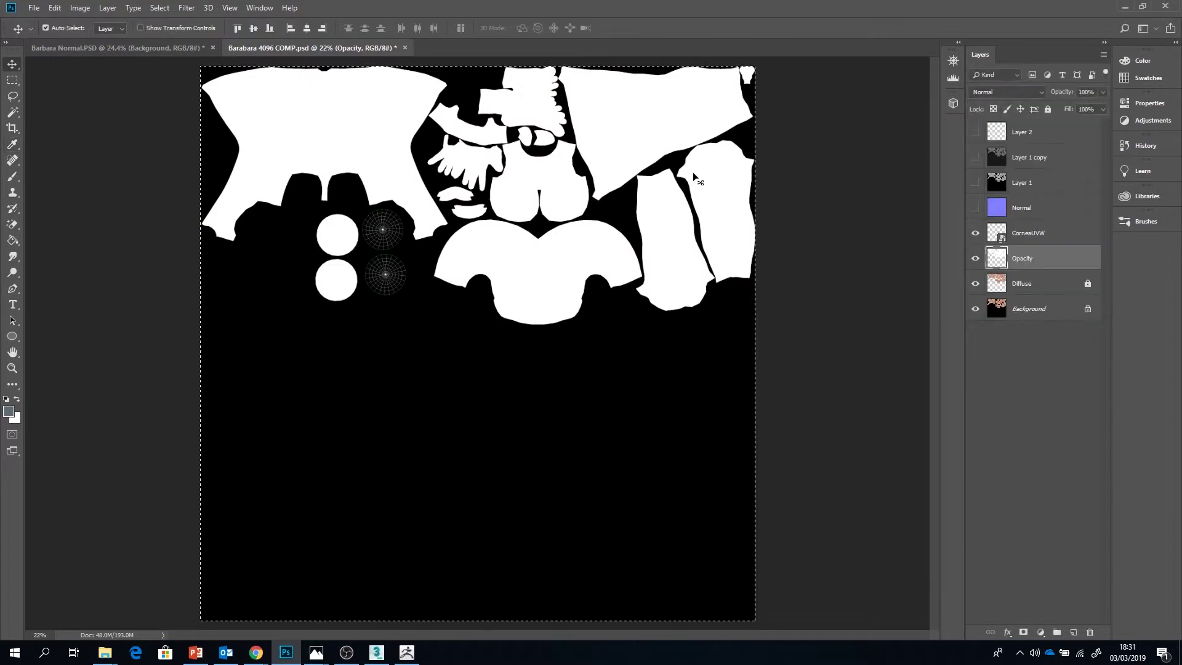
Copy the upper white eye circle from the Opacity layer to a new layer and move it over the upper cornea template.
scroll(383, 232, "up", 10, "alt")
key("alt+l")
left_click(523, 19)
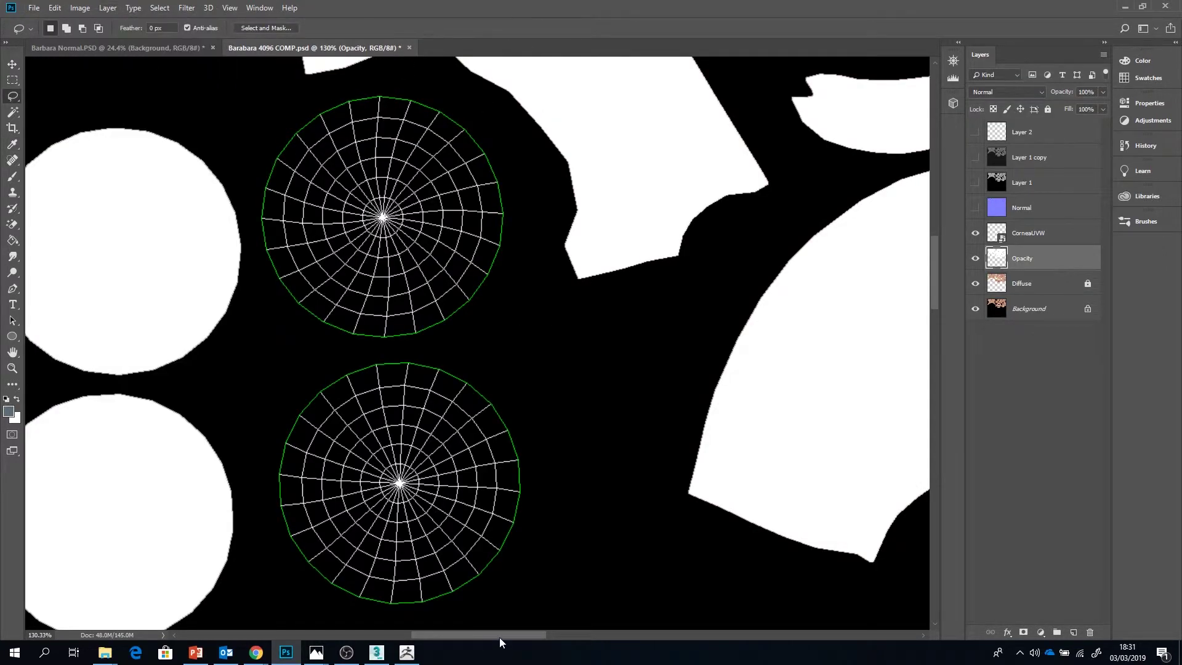
left_click_drag(500, 639, 467, 639)
mouse_move(403, 119)
left_mouse_down()
mouse_move(204, 337)
mouse_move(355, 388)
mouse_move(479, 267)
mouse_move(470, 158)
left_mouse_up()
key("ctrl+j")
key("ctrl+t")
left_click_drag(378, 264, 644, 229)
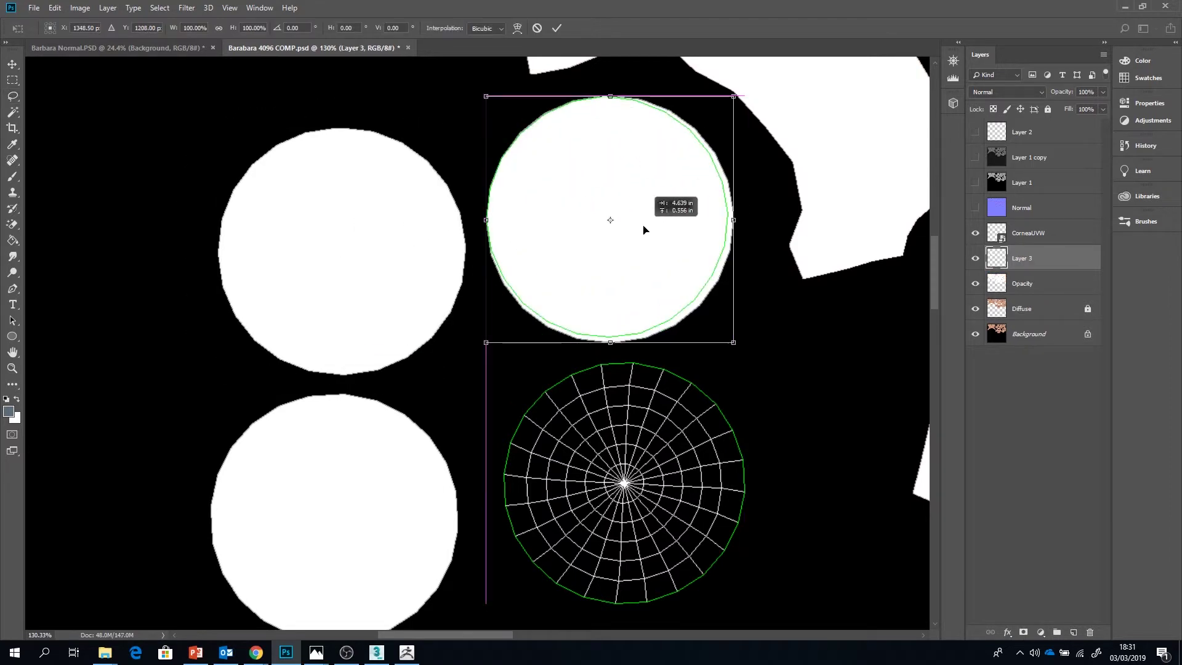
Nudge the copied white circle left and up until it is centred over the upper cornea template.
key("v")
left_click(631, 244)
key("Left")
key("Left")
key("Left")
key("Left")
key("Left")
key("Left")
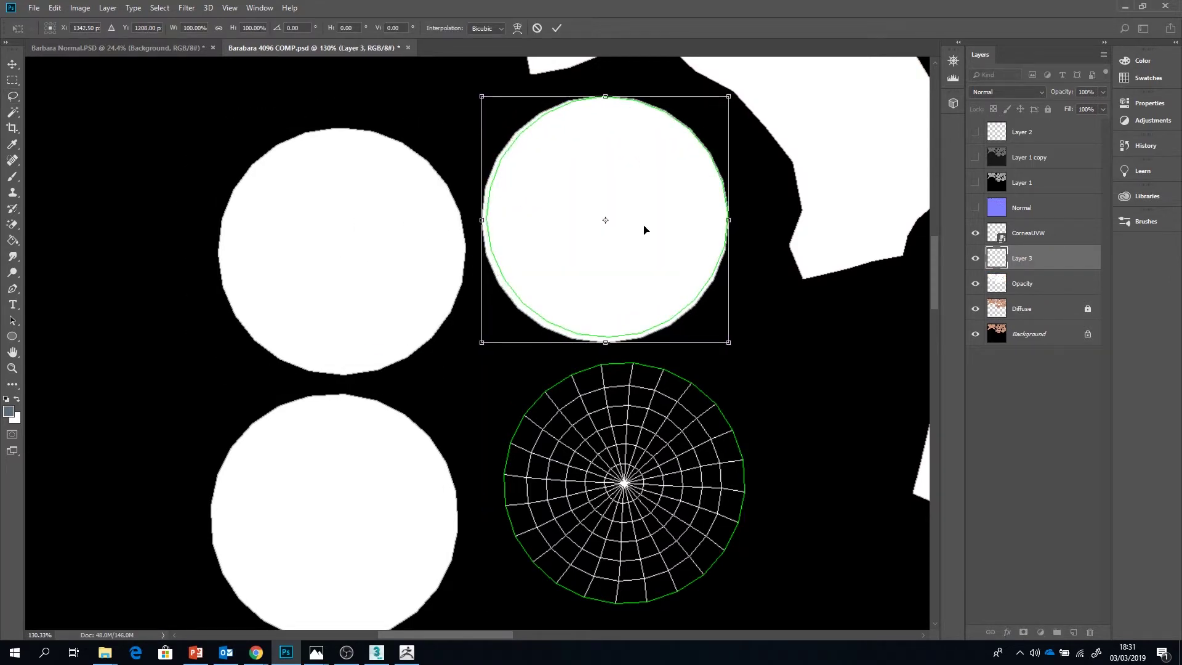
key("Up")
key("Up")
key("Right")
key("Return")
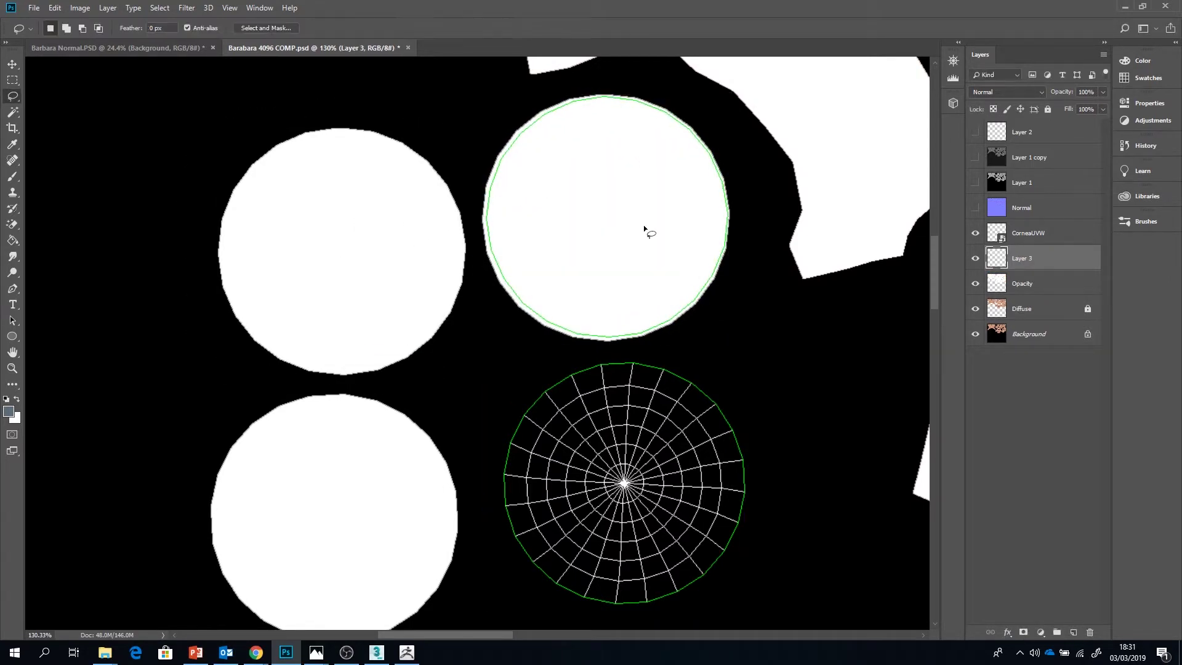
Duplicate the white circle and align the copy over the lower cornea template.
key("ctrl+j")
key("ctrl+t")
left_click_drag(650, 230, 668, 496)
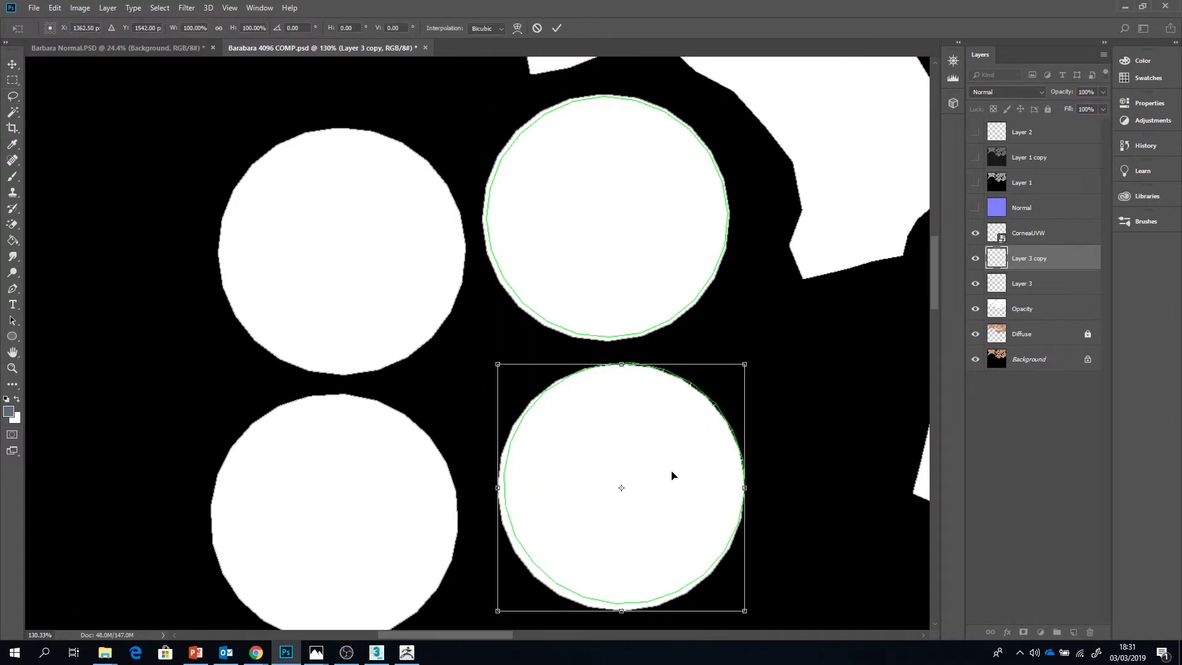
key("Up")
key("Up")
key("Up")
key("Right")
key("Right")
key("Right")
key("Up")
key("Up")
key("Down")
key("Left")
key("Left")
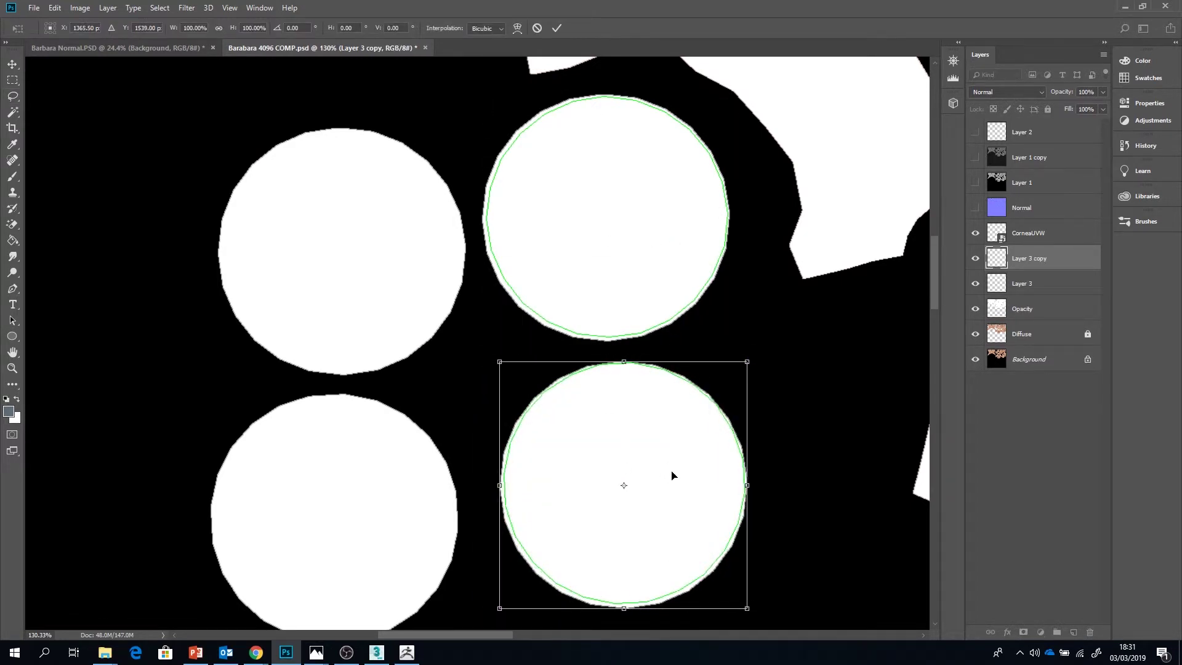
key("Up")
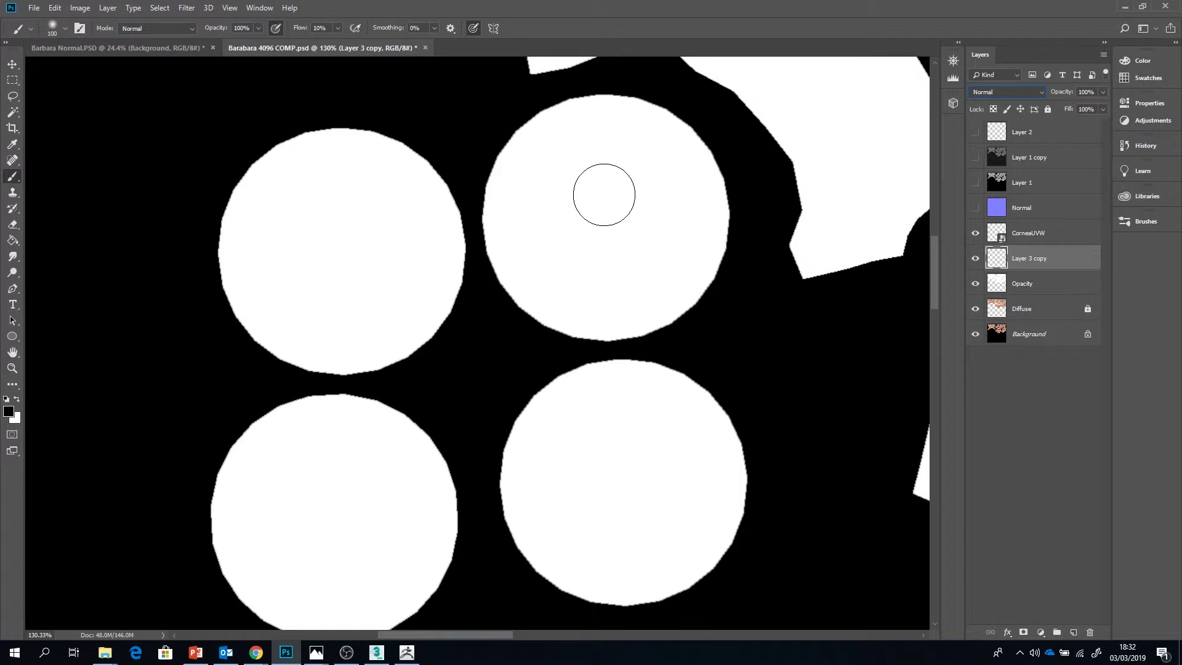
Paint a soft dark spot in the centre of the upper cornea circle and set the cornea layer's lightness to -31.
mouse_move(595, 208)
left_mouse_down()
mouse_move(630, 209)
mouse_move(586, 180)
mouse_move(547, 224)
mouse_move(541, 212)
mouse_move(568, 175)
mouse_move(649, 179)
mouse_move(639, 242)
mouse_move(533, 206)
mouse_move(669, 252)
mouse_move(565, 145)
mouse_move(531, 258)
mouse_move(612, 290)
mouse_move(681, 229)
mouse_move(628, 150)
mouse_move(572, 161)
left_mouse_up()
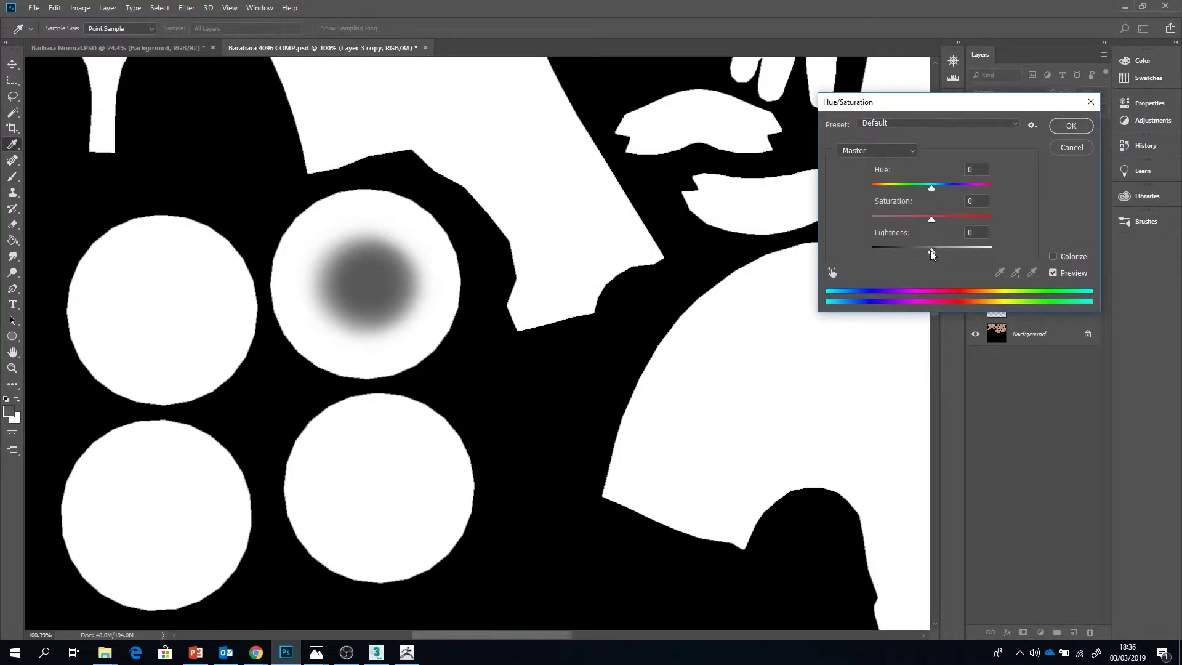
mouse_move(932, 252)
left_mouse_down()
mouse_move(885, 253)
mouse_move(912, 254)
left_mouse_up()
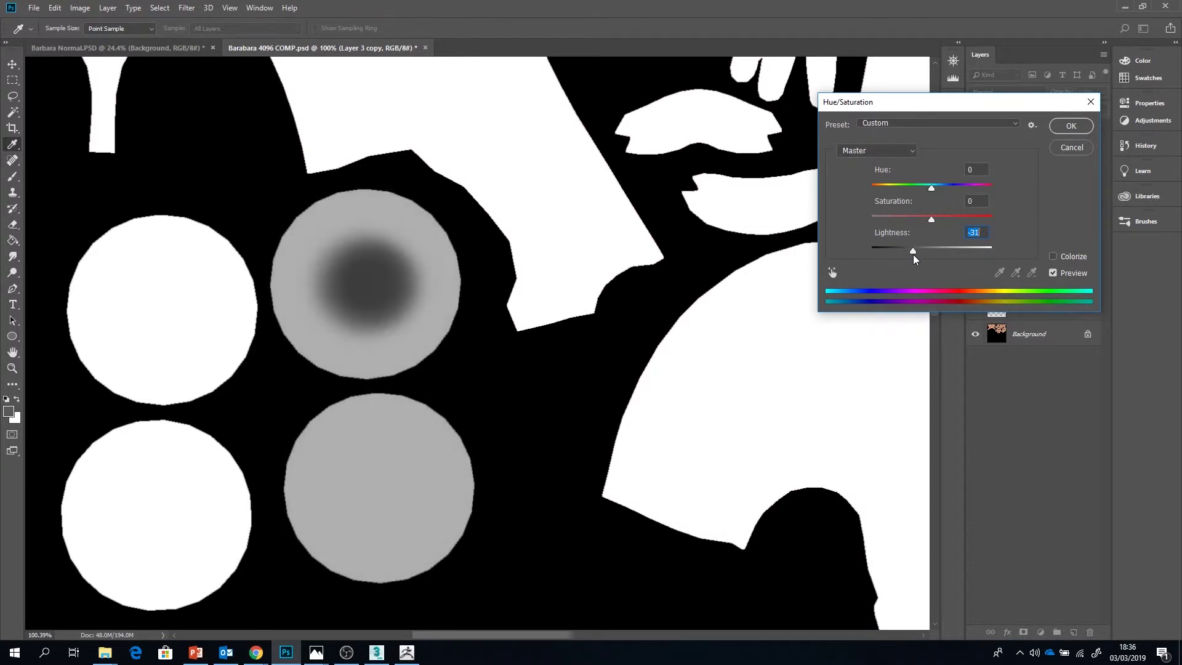
left_click(1072, 126)
Save the opacity map to the Final Textures folder in a different file format.
left_click(35, 8)
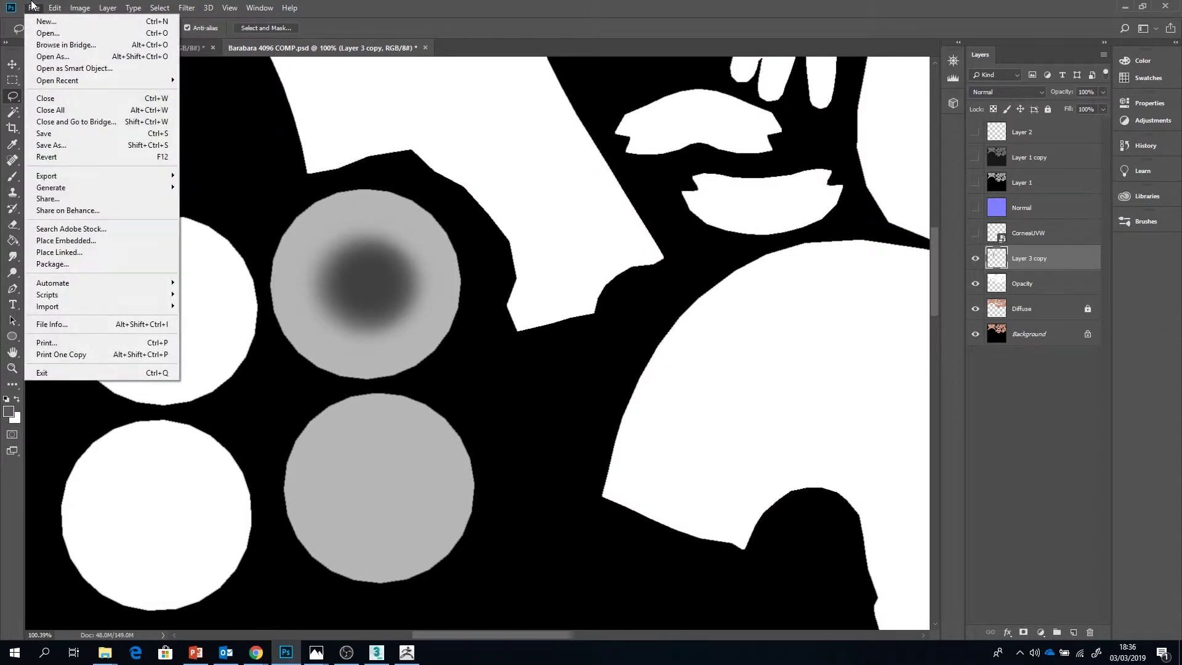
left_click(67, 147)
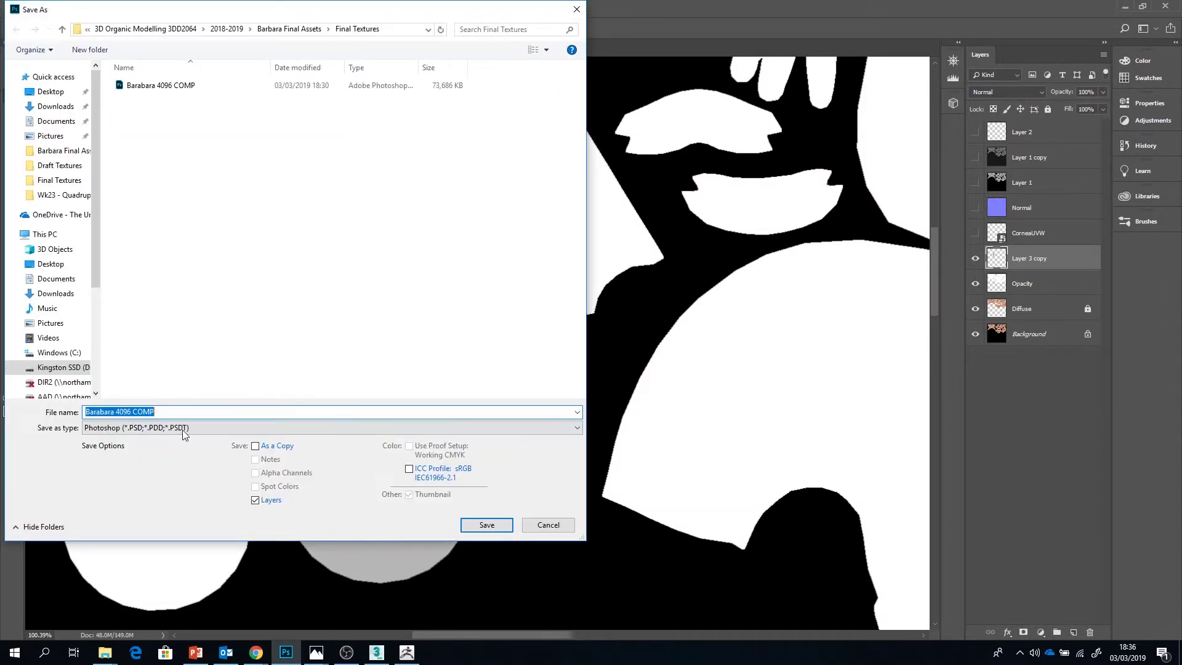
left_click(185, 428)
left_click(176, 624)
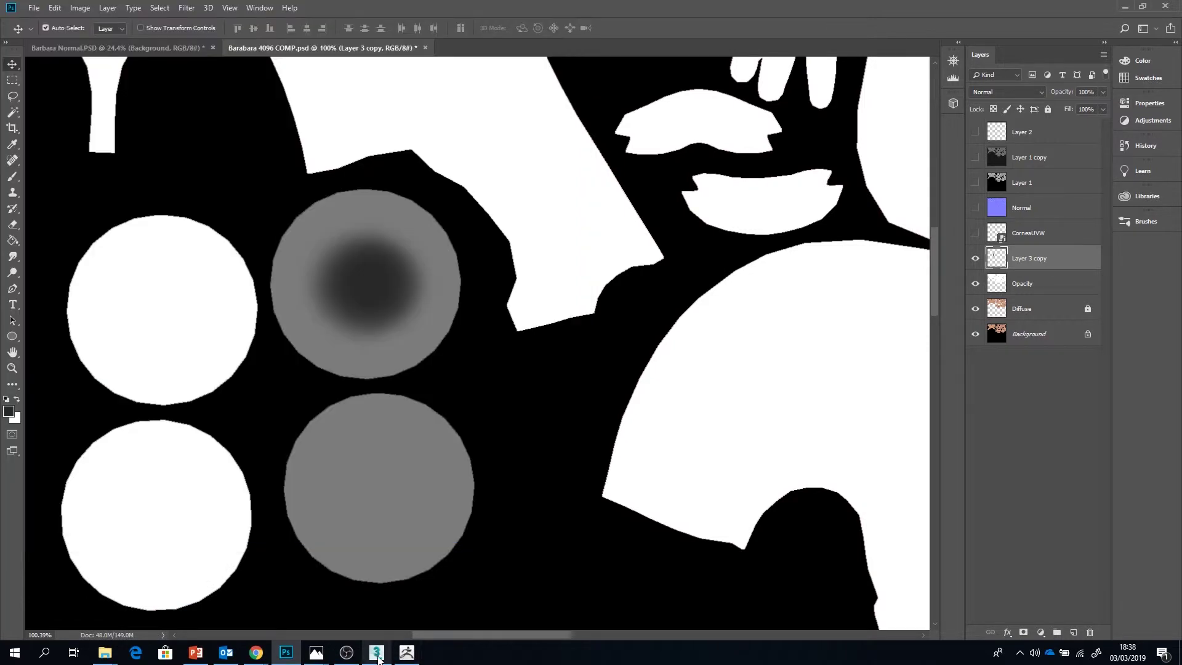
Switch to 3ds Max and load the Barabara Opacity Targa file as the bitmap of the material's opacity map.
left_click(378, 660)
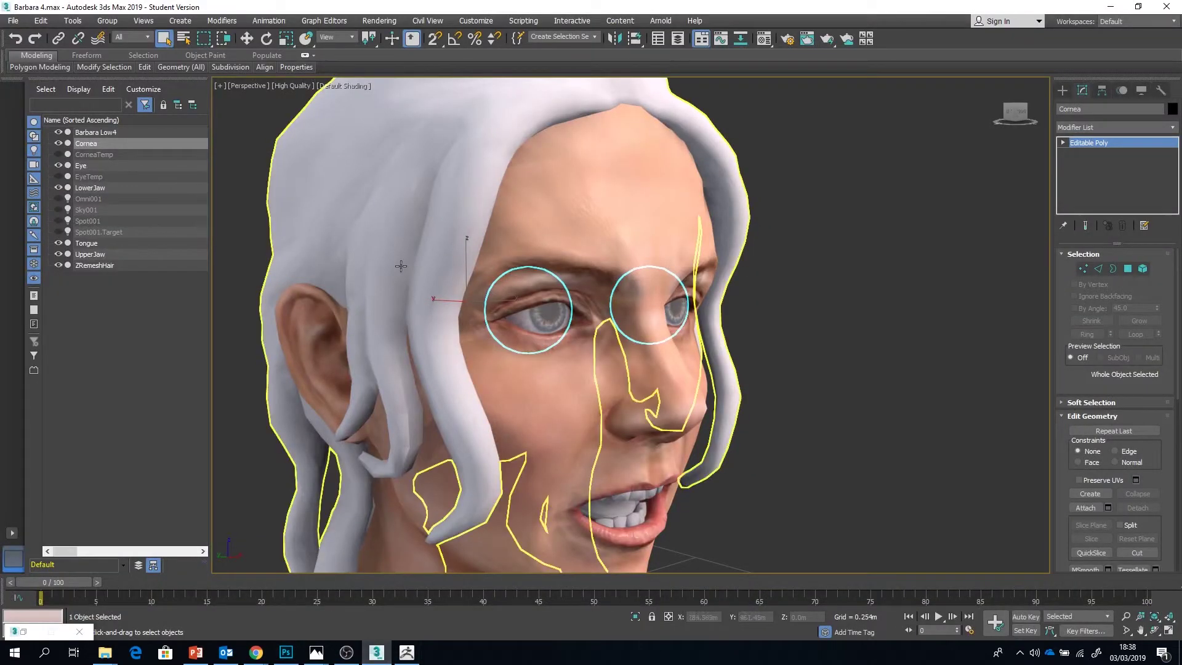
key("m")
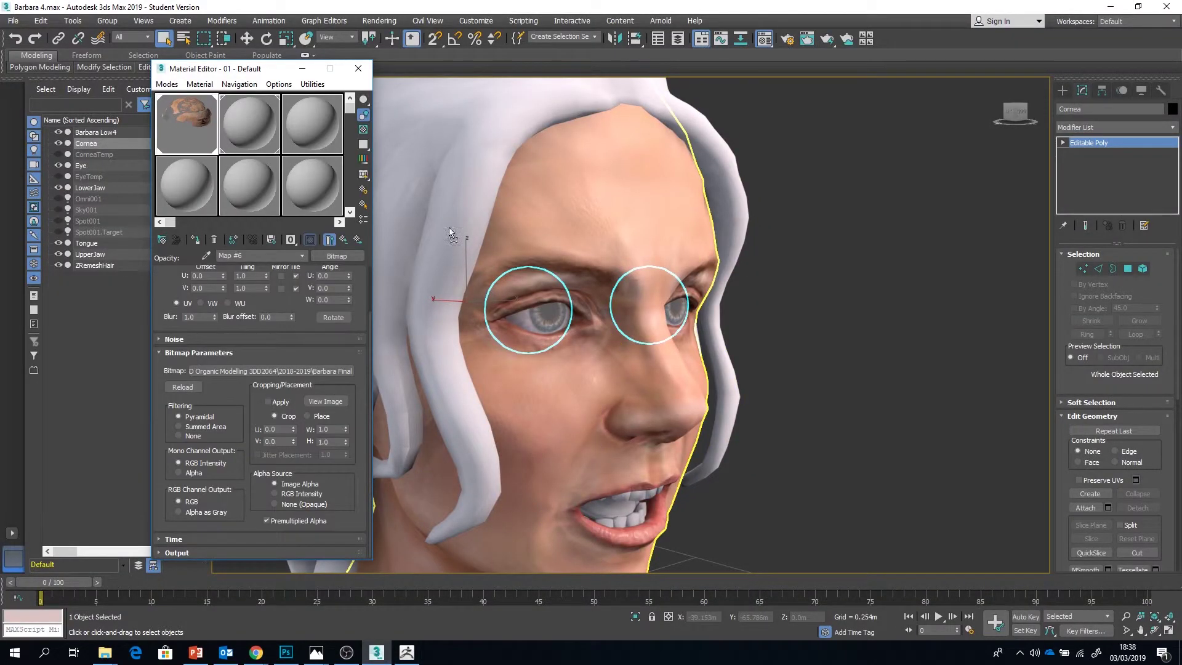
left_click_drag(449, 227, 552, 314)
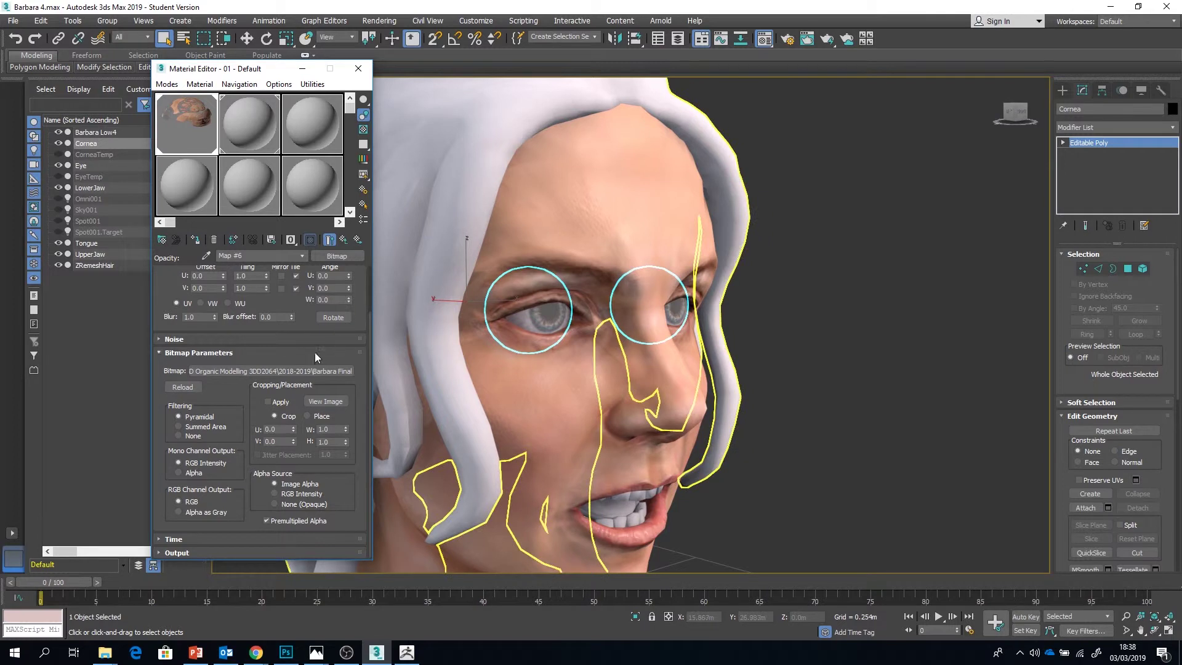
left_click(182, 389)
left_click(255, 372)
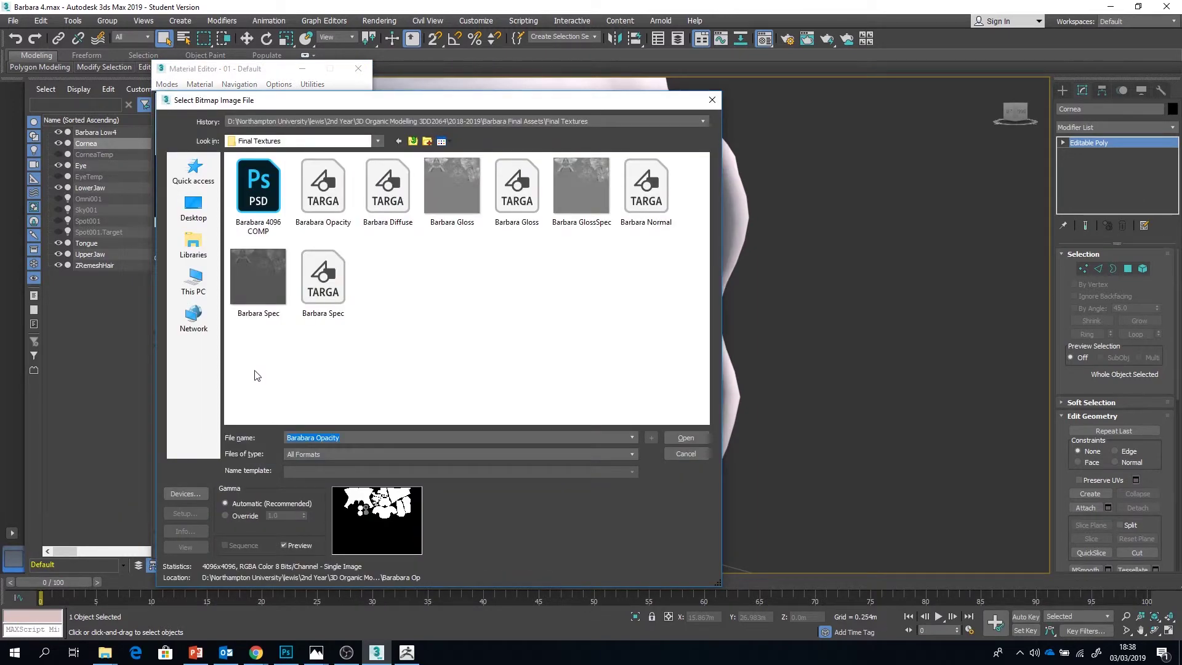
double_click(326, 208)
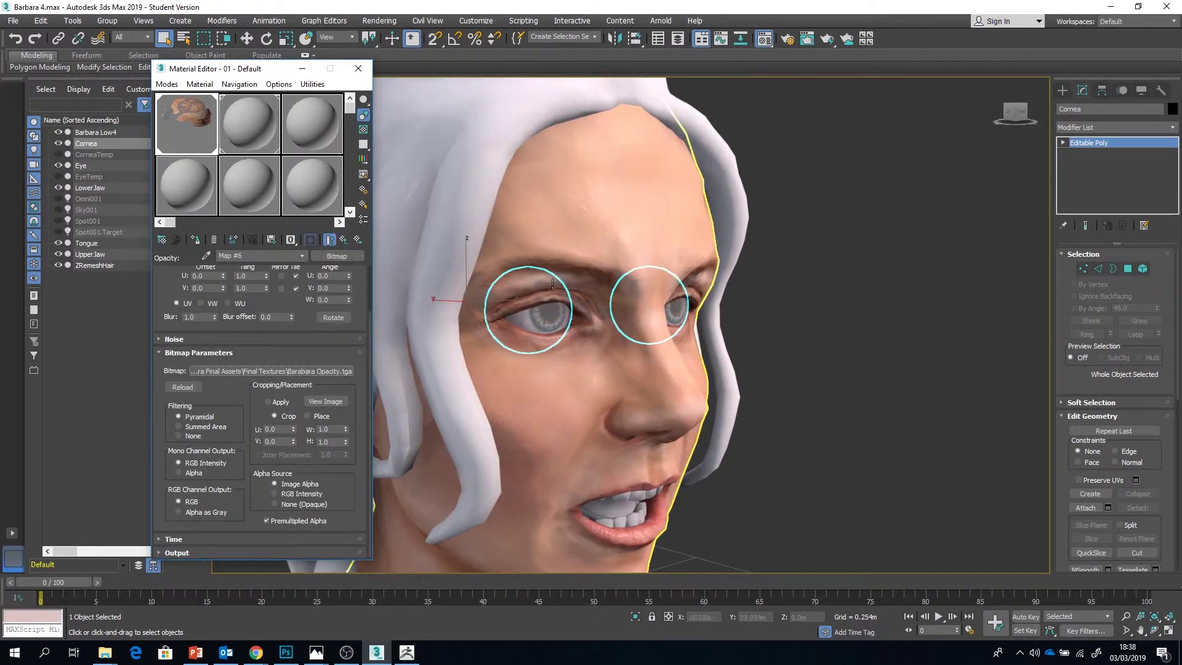
left_click(302, 68)
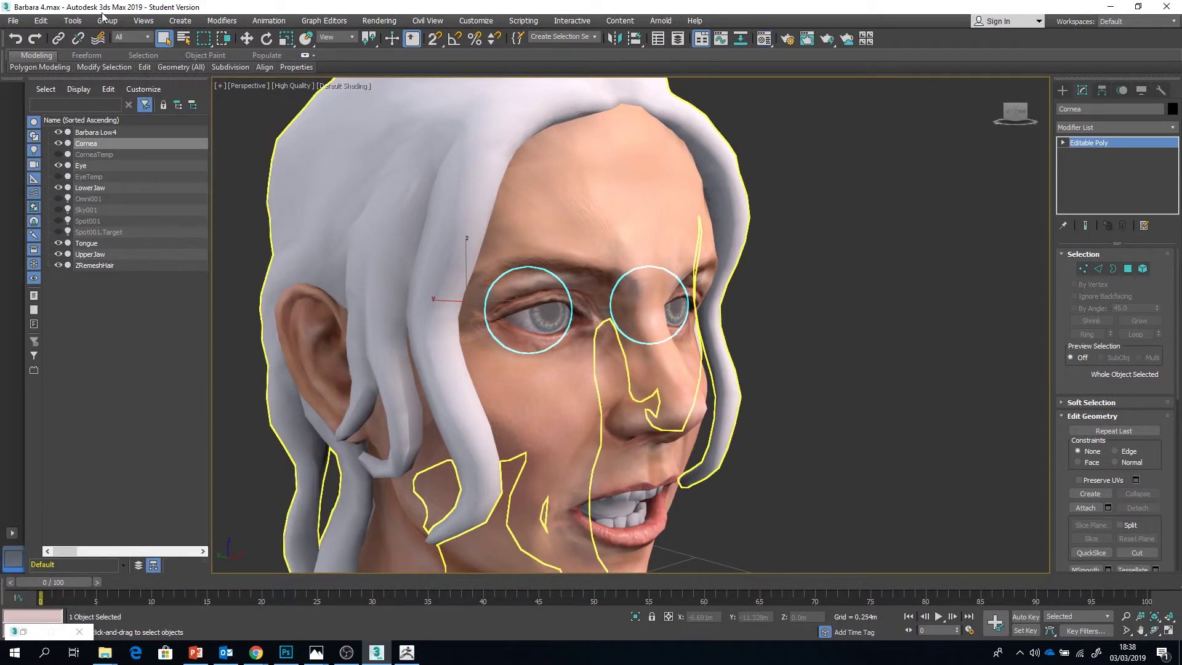
Set the viewport to show materials as Realistic Materials with Maps.
left_click(143, 21)
mouse_move(244, 242)
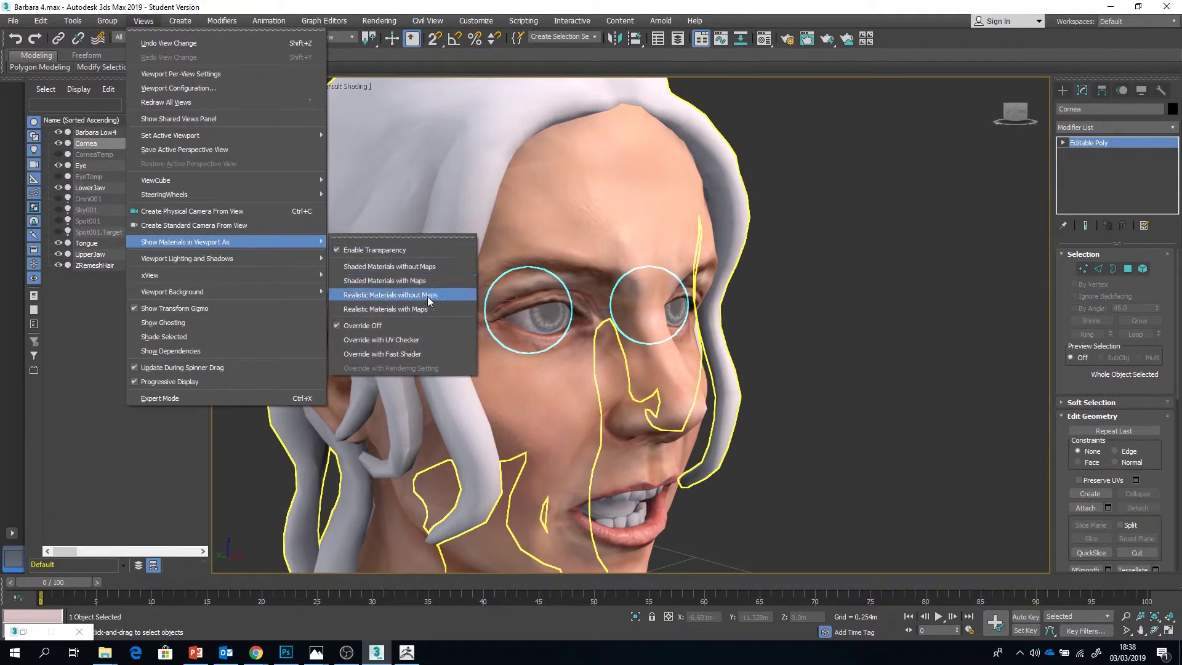
left_click(400, 306)
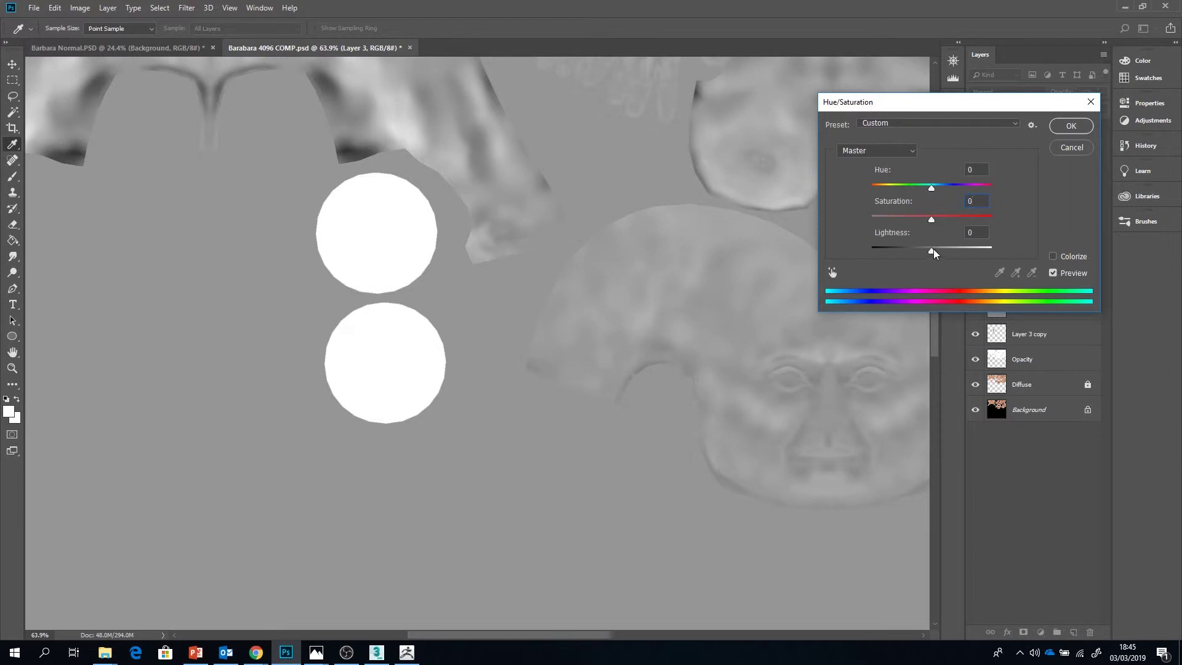
Try several lightness values on the cornea circles above the Gloss layer and settle on a Hue/Saturation lightness of -30.
left_click_drag(933, 252, 911, 256)
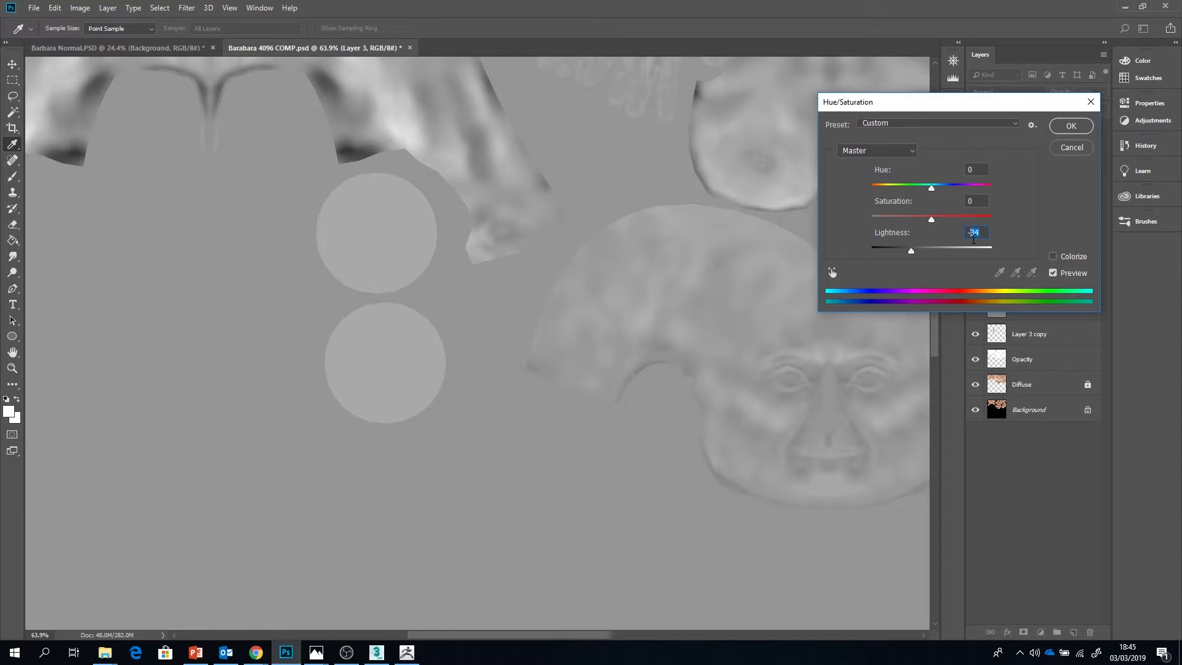
type("-60")
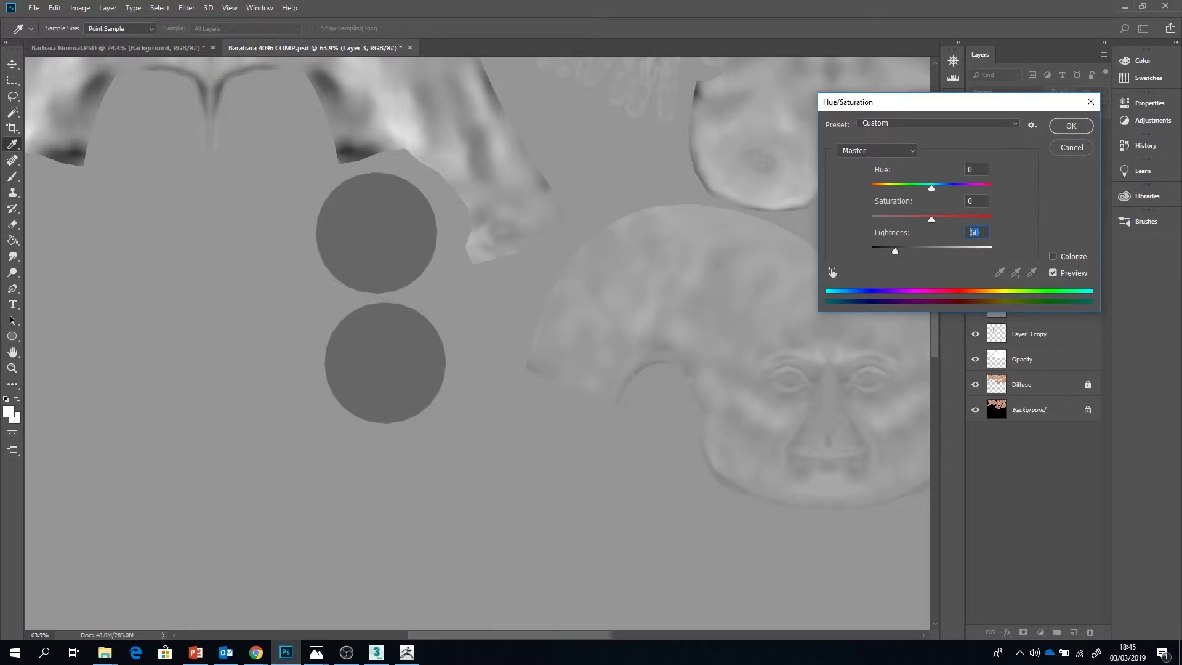
type("-40")
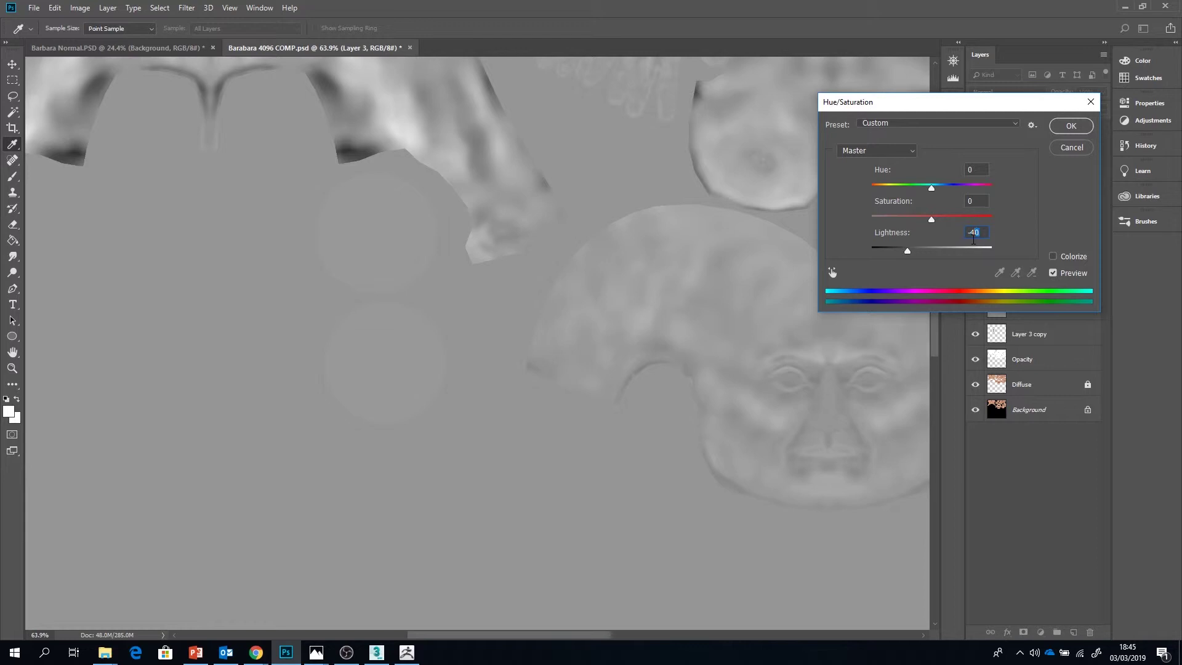
type("-30")
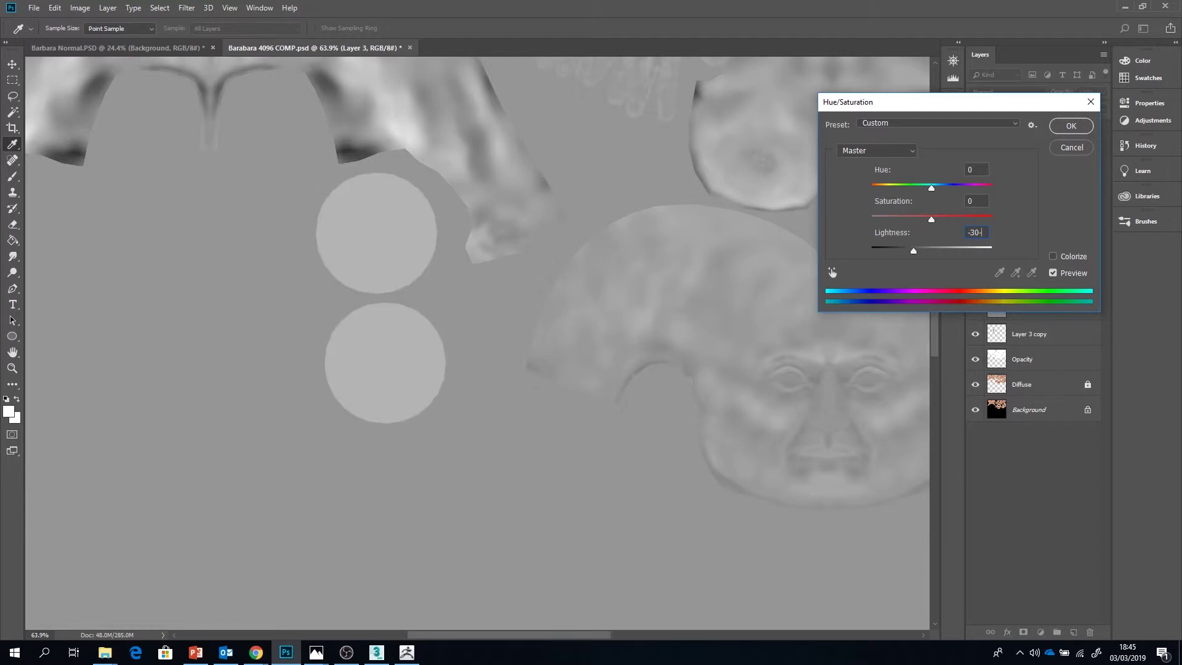
left_click(1071, 127)
Open the Save As dialog for the gloss map and bring up the available file formats.
scroll(555, 222, "down", 8, "alt")
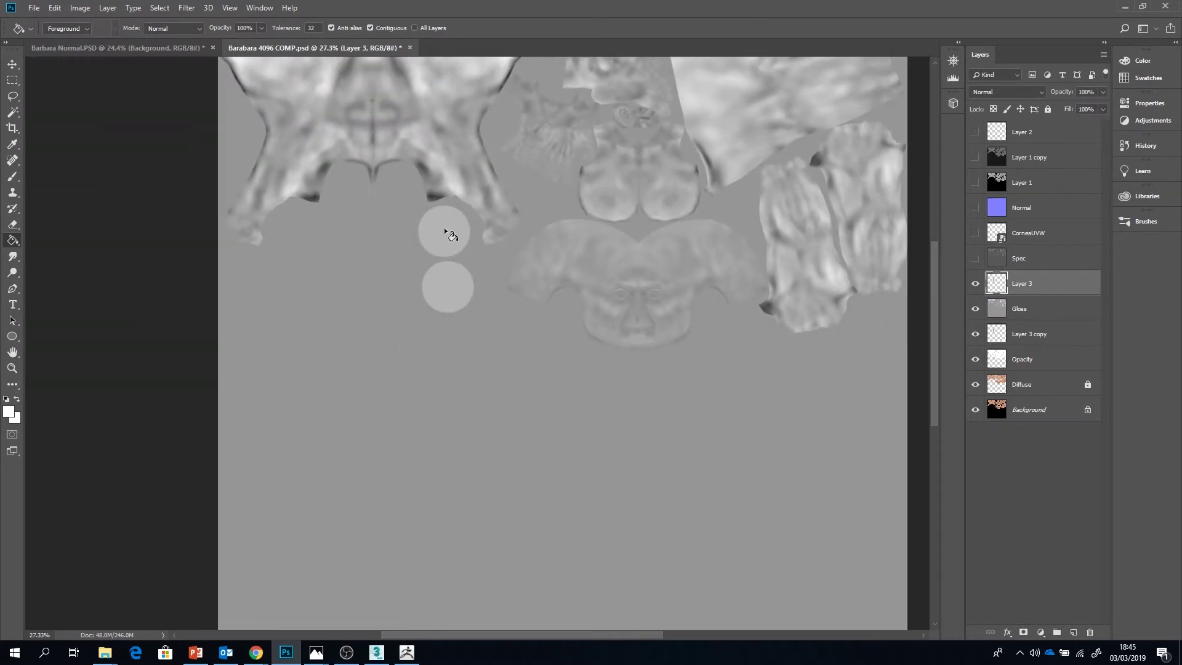
left_click(34, 9)
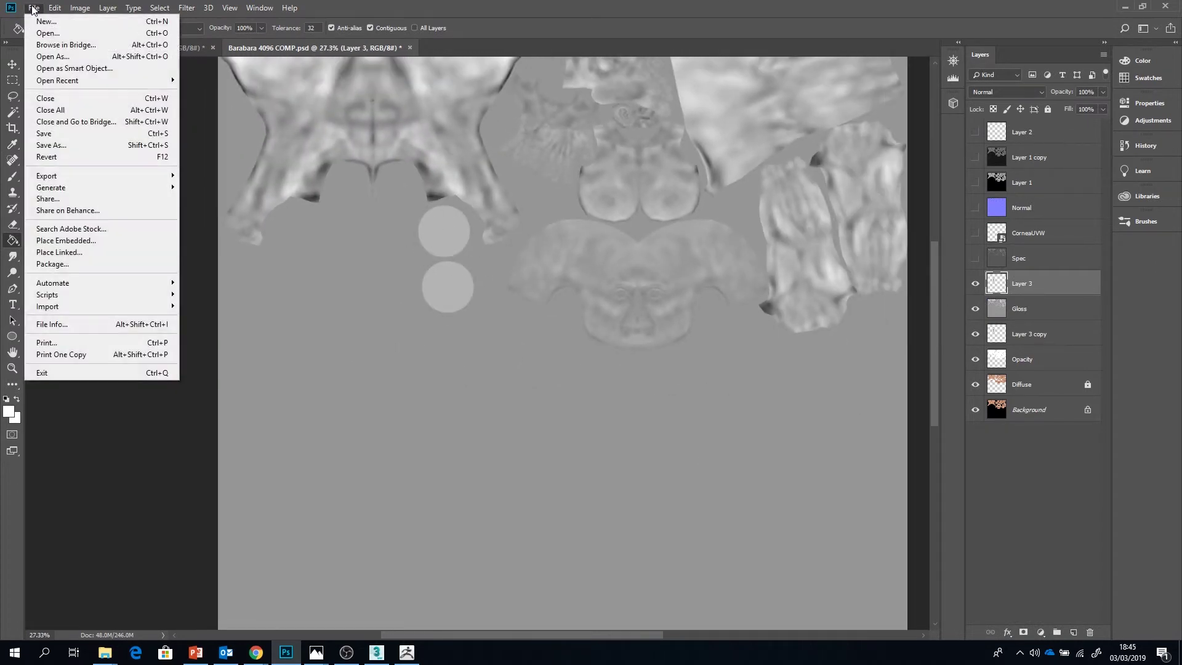
left_click(74, 146)
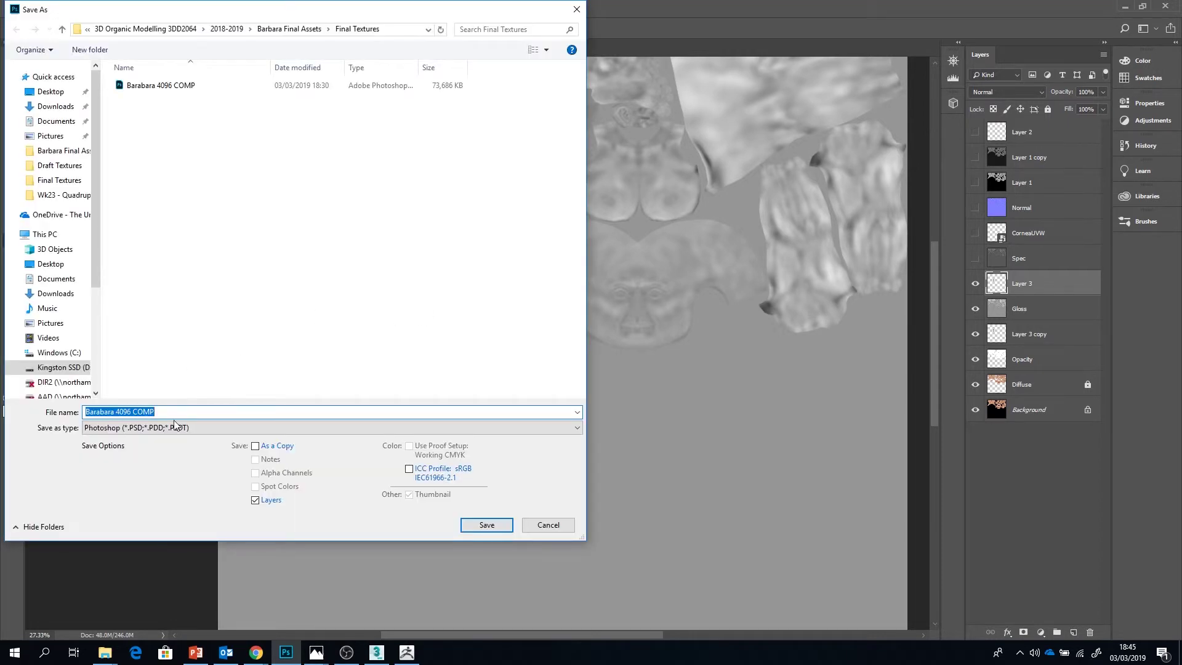
left_click(174, 427)
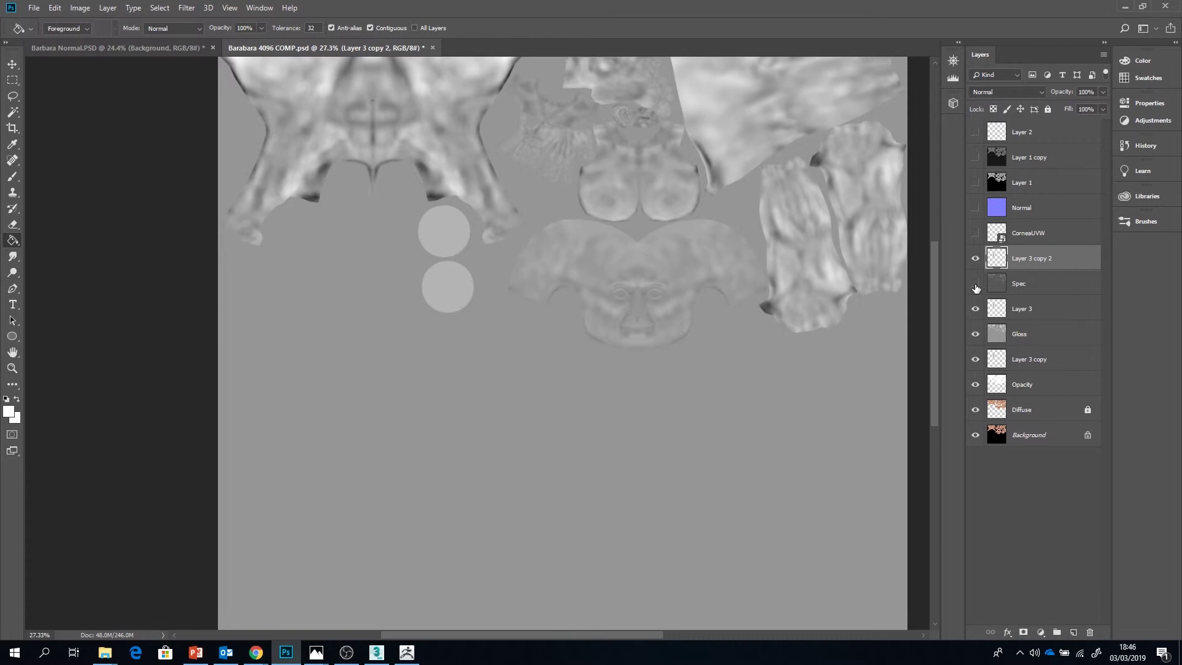
Show the Spec layer and raise the lightness of the copied cornea circles above it to +100.
left_click(976, 285)
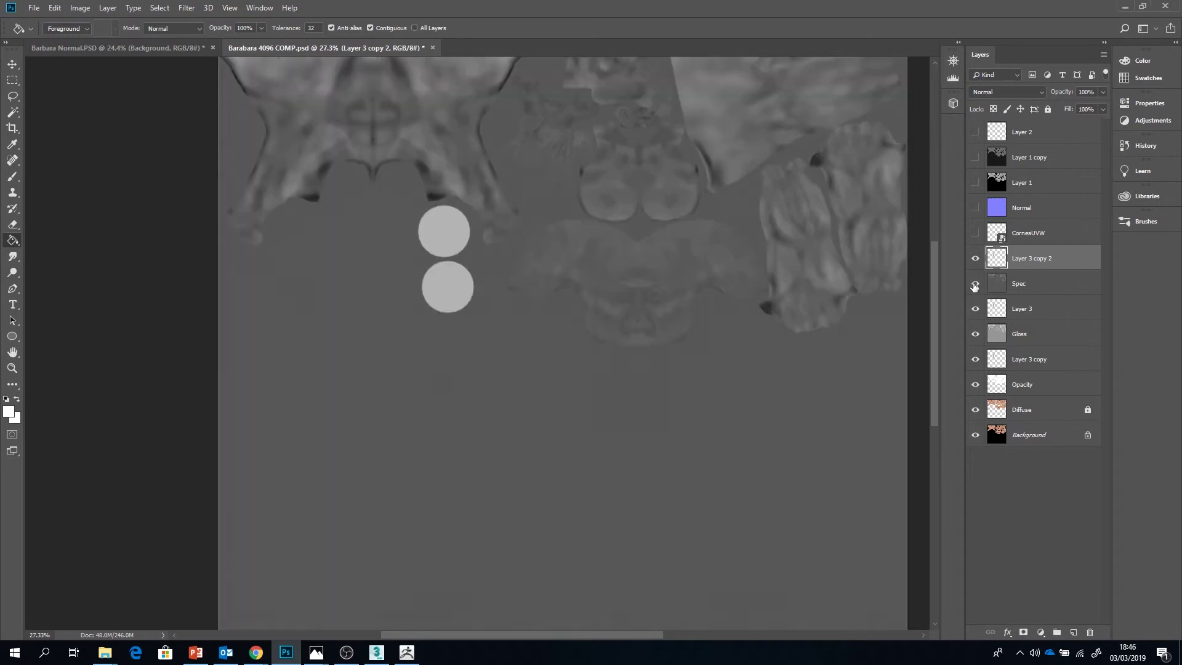
key("ctrl+u")
left_click_drag(932, 252, 1033, 250)
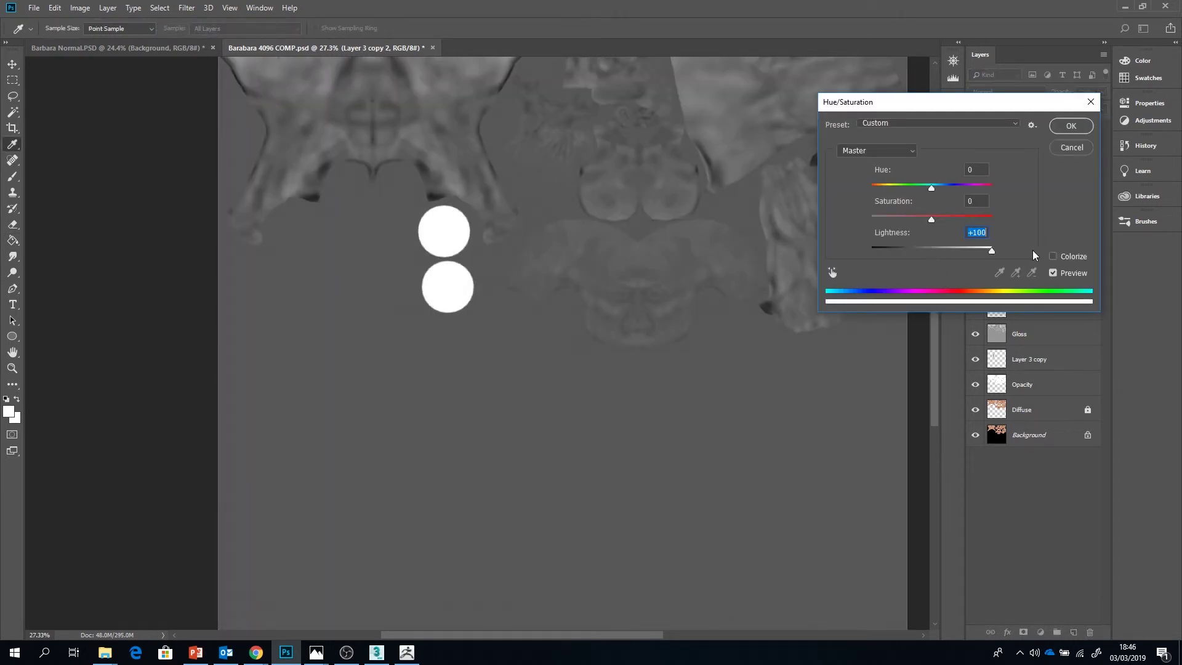
left_click(1070, 126)
key("g")
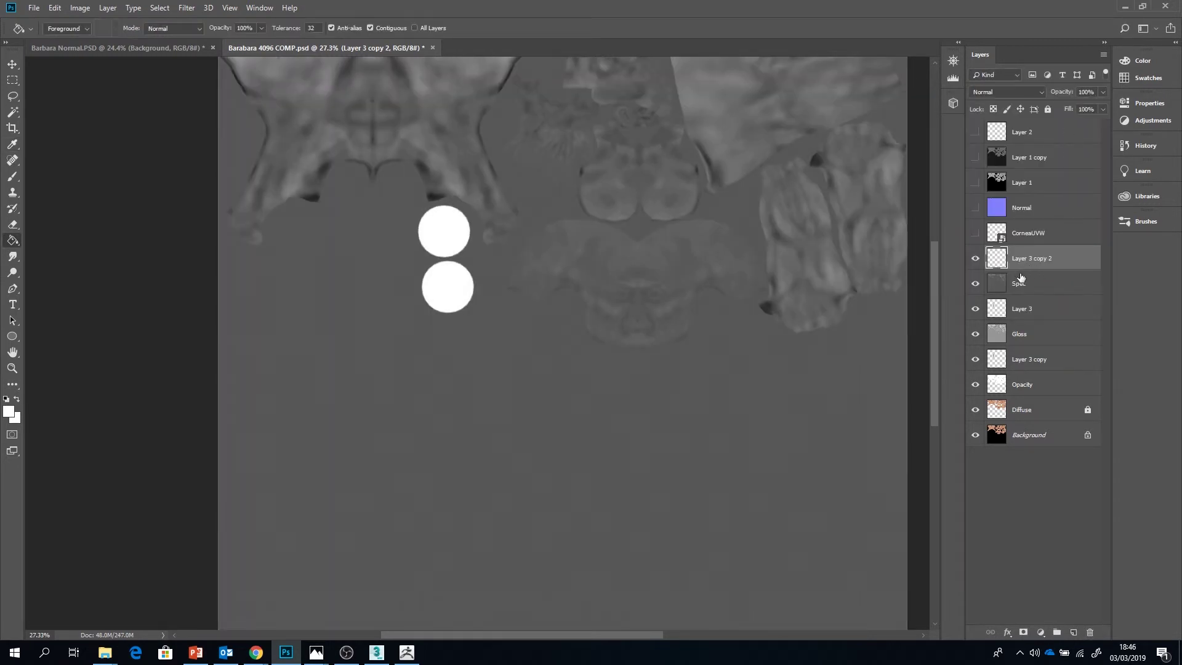
Start saving the specular map to the Final Textures folder with Targa as the file format.
scroll(615, 185, "up", 3)
left_click(39, 6)
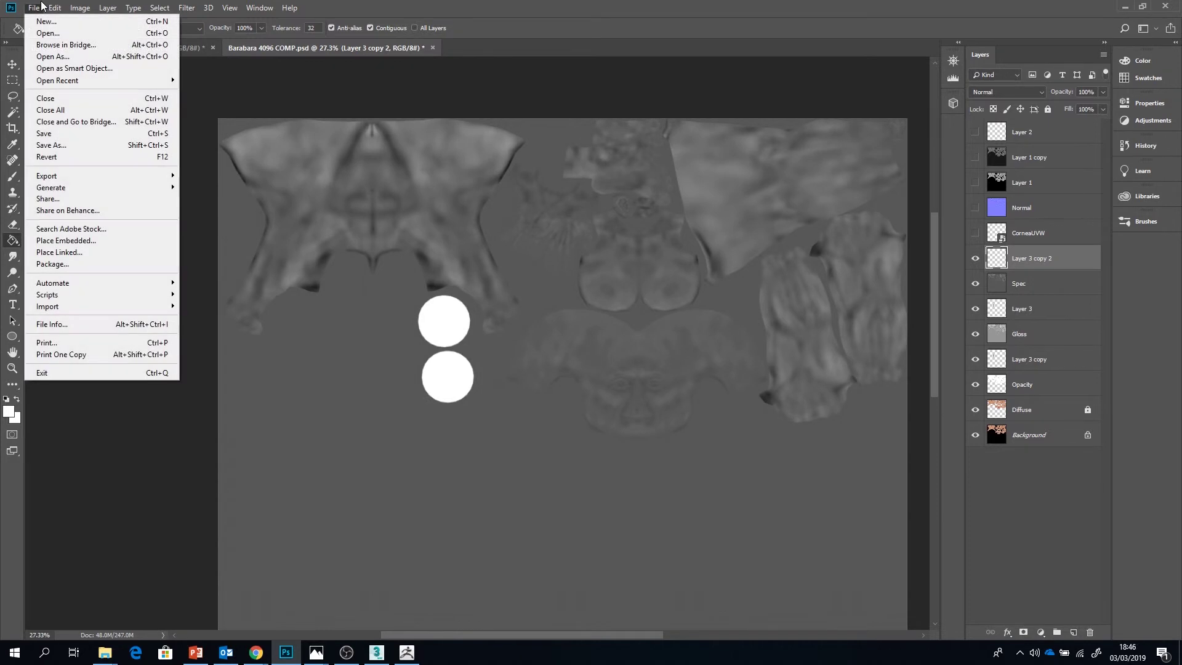
left_click(77, 146)
left_click(190, 427)
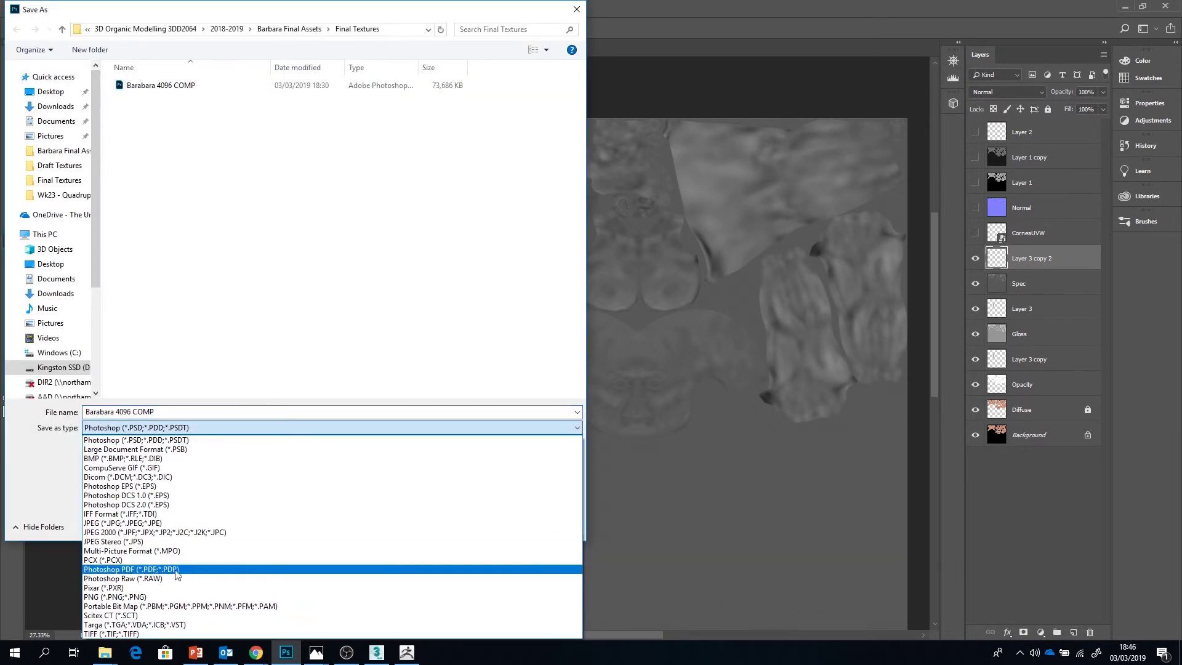
left_click(158, 624)
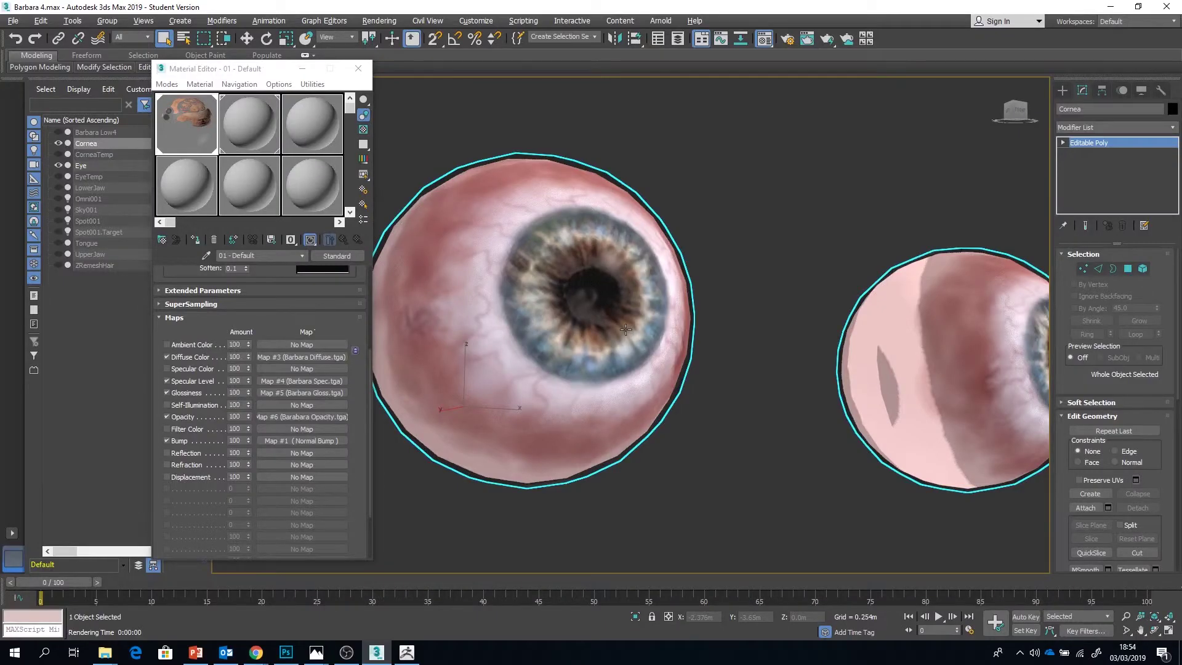
Examine the cornea's highlight over the iris in 3ds Max while shifting the viewport light.
mouse_move(625, 329)
middle_mouse_down("alt")
mouse_move(618, 341)
mouse_move(629, 327)
middle_mouse_up("alt")
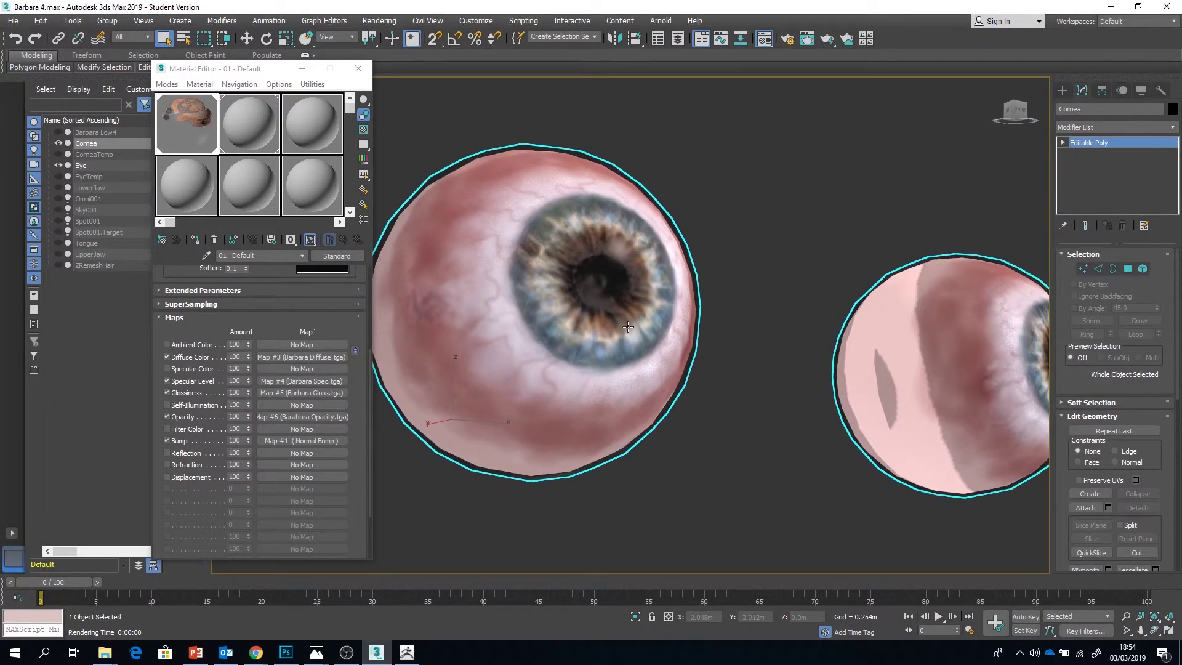
left_click_drag(629, 327, 659, 271, "ctrl+shift")
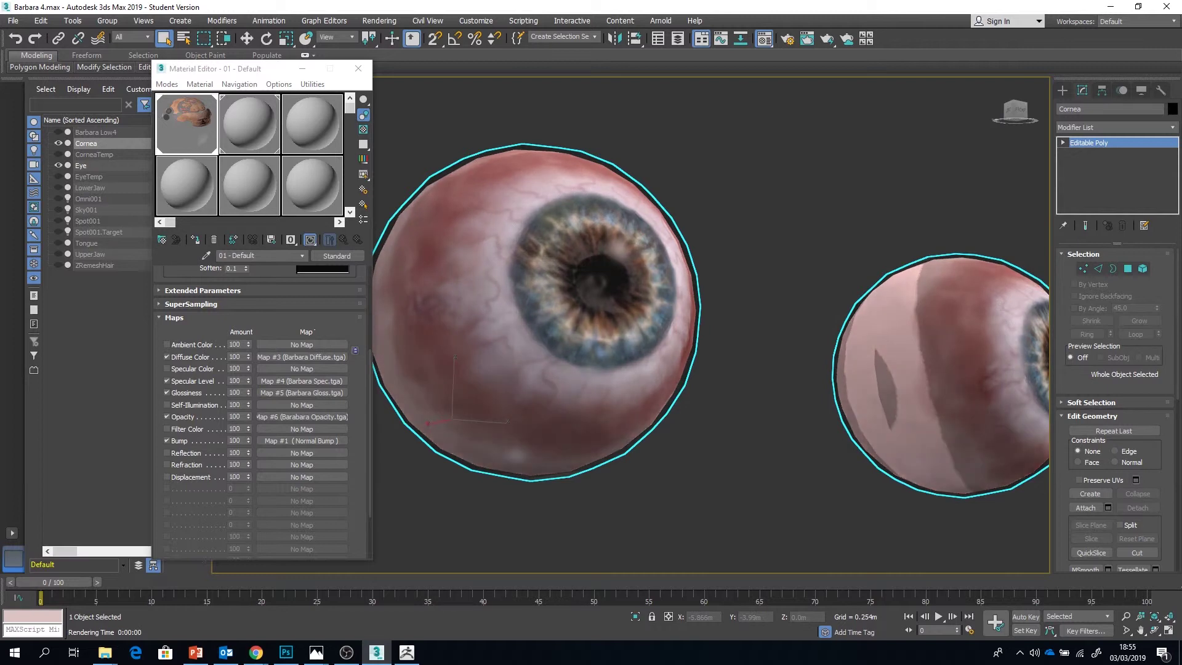
key("alt+Tab")
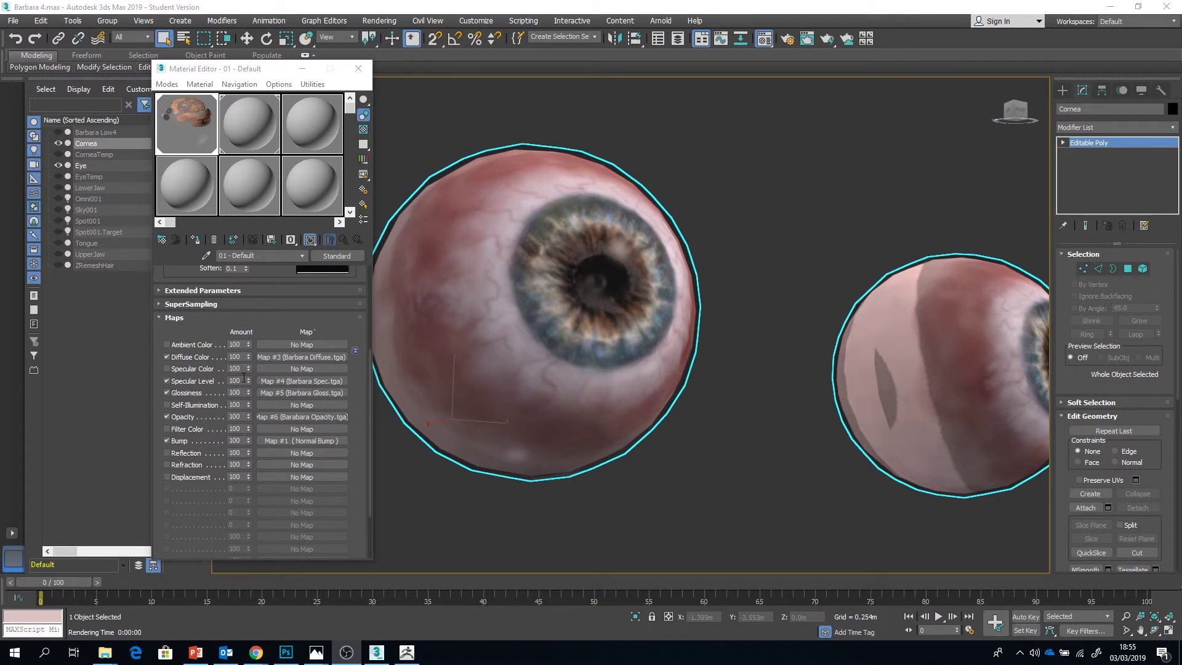
Test the material's specular level map amount at 714, restore it to 100, and adjust the glossiness map amount.
mouse_move(248, 380)
left_mouse_down()
mouse_move(279, 185)
mouse_move(278, 632)
left_mouse_up()
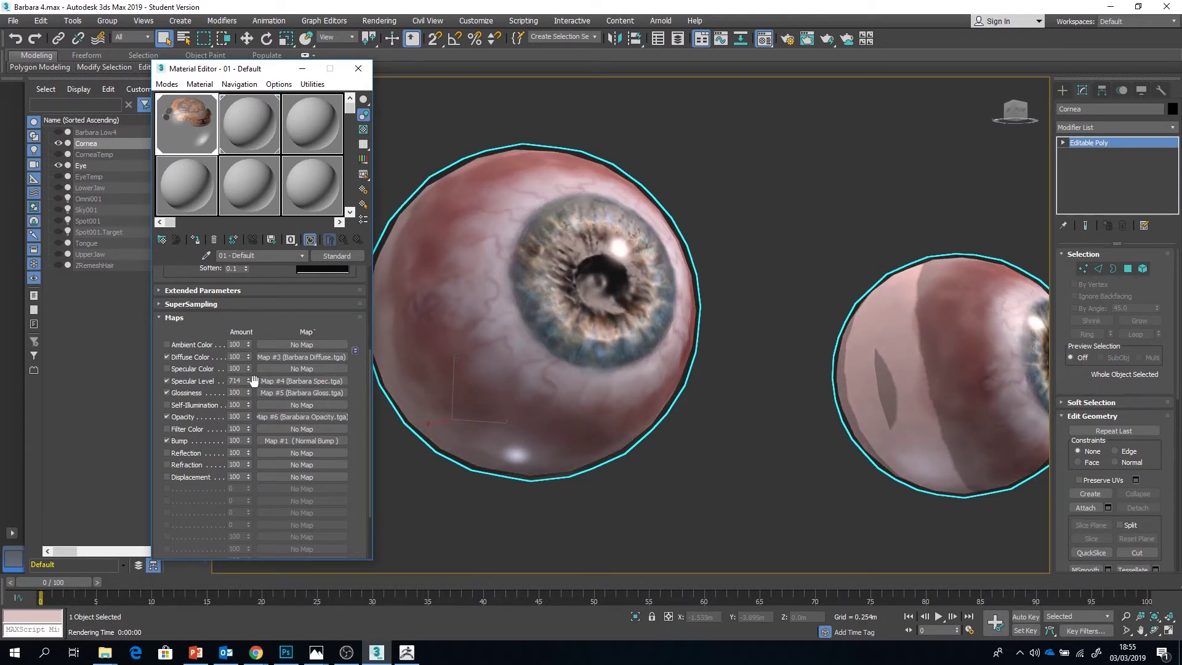
left_click_drag(243, 383, 231, 382)
type("100")
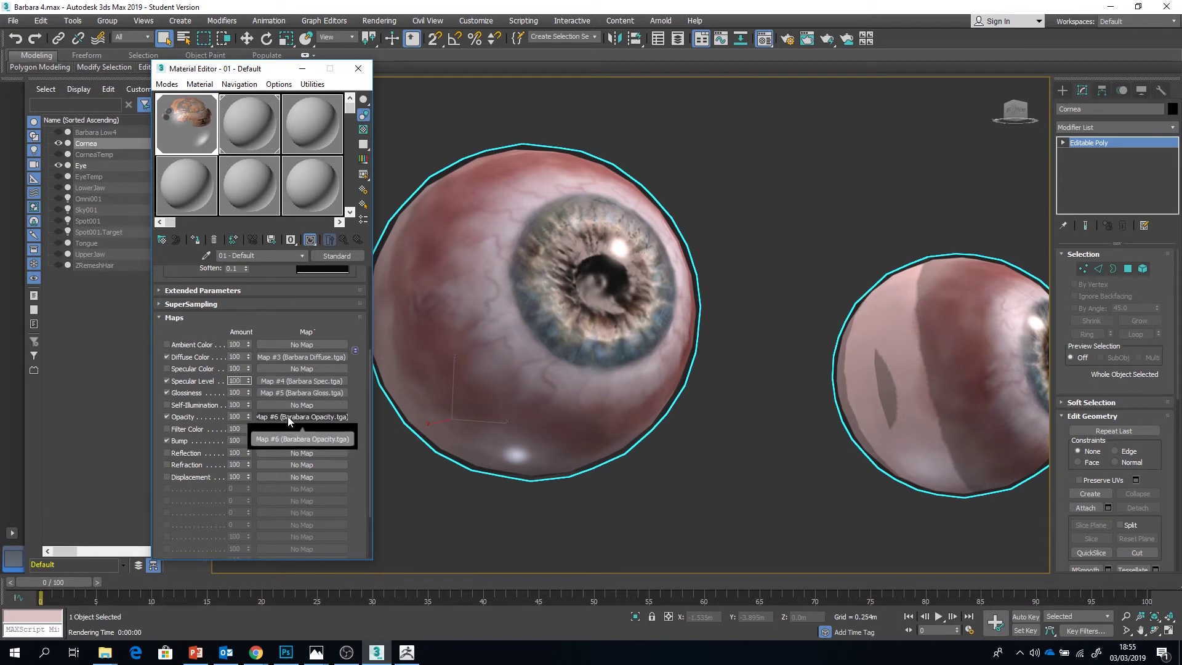
key("Return")
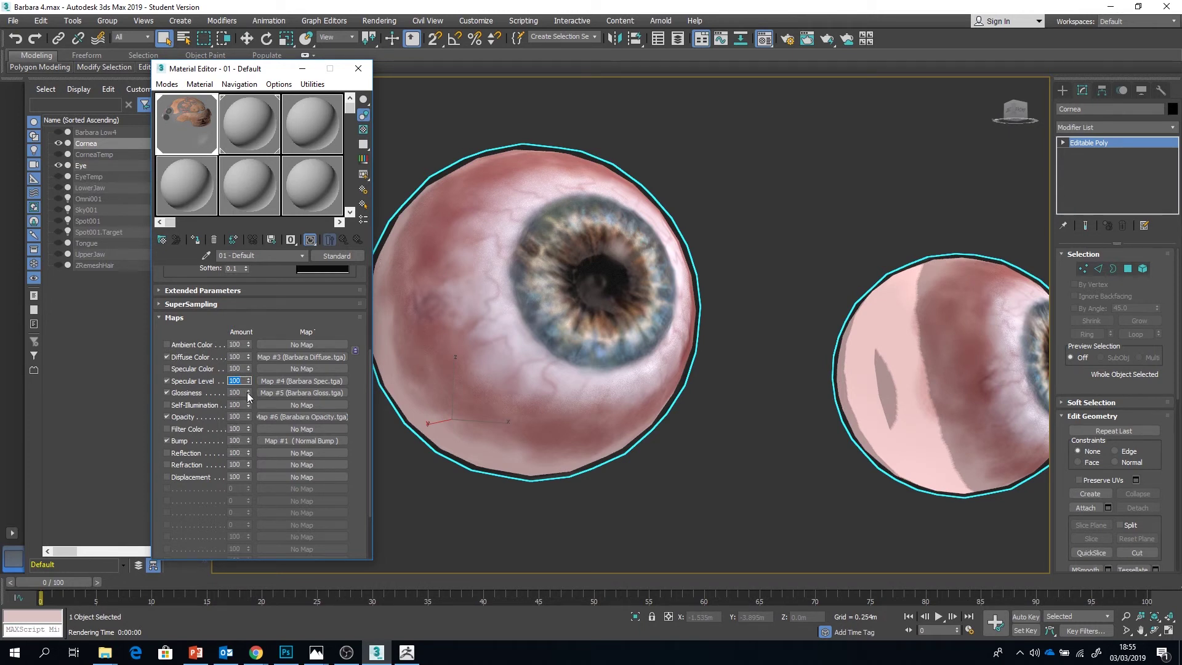
left_click_drag(248, 394, 259, 453)
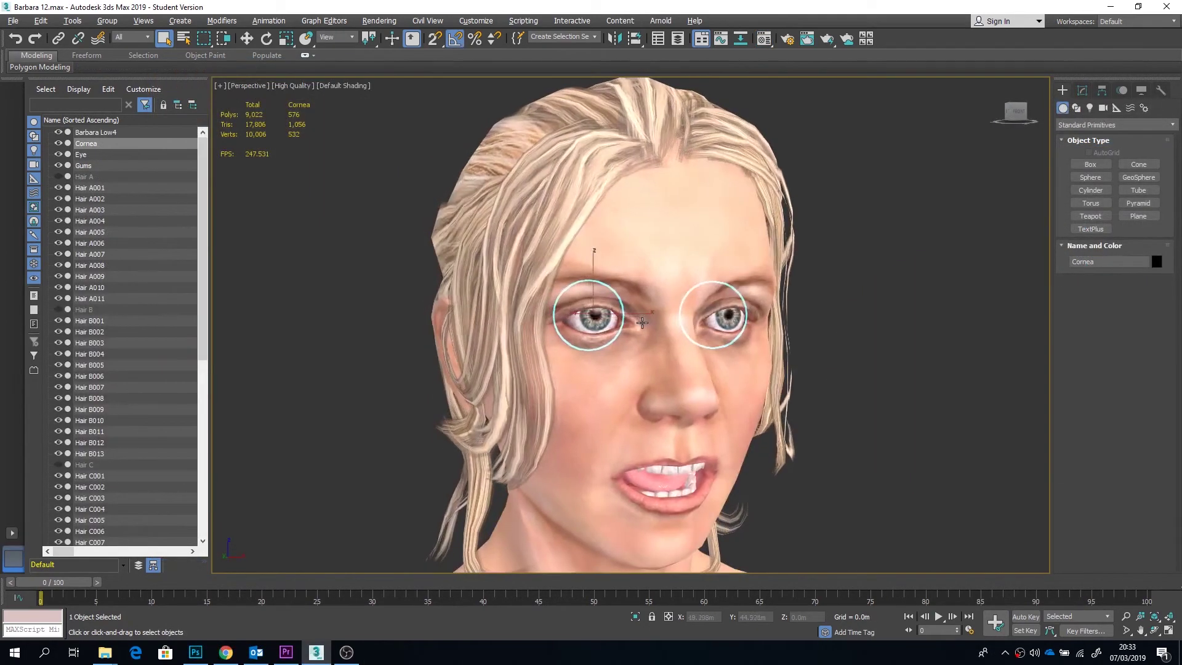
Display edged faces on the finished head and select the cornea to examine its mesh over the eye up close.
middle_click_drag(647, 320, 556, 324, "alt")
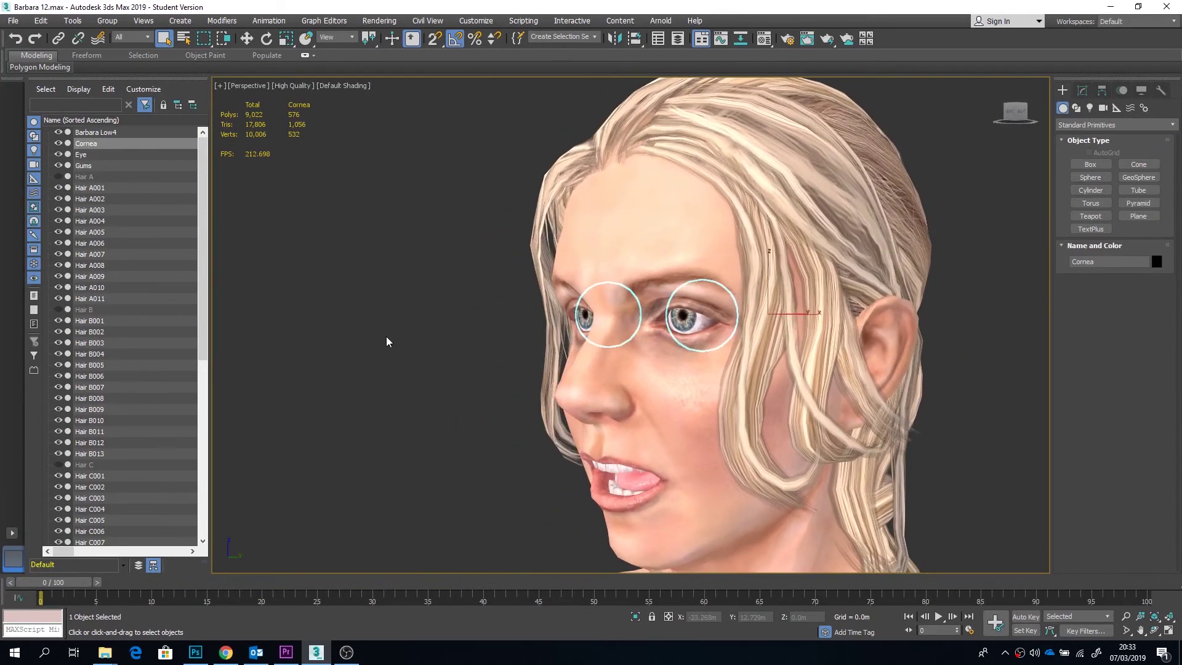
scroll(387, 341, "up", 3)
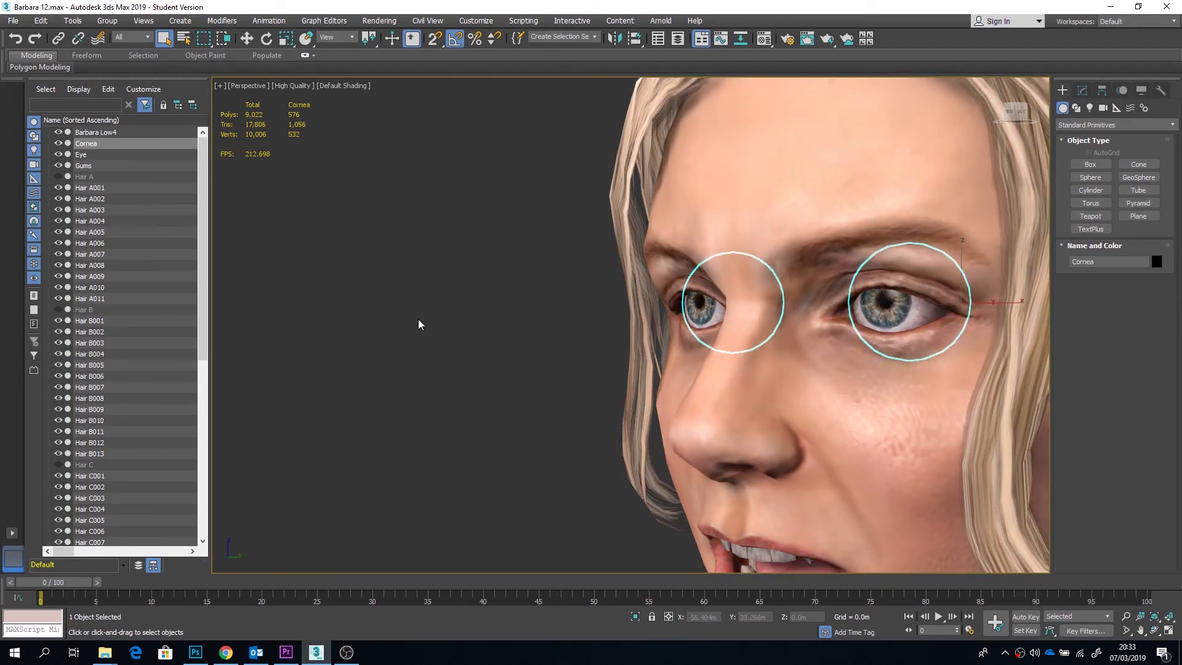
left_click(419, 325)
key("F4")
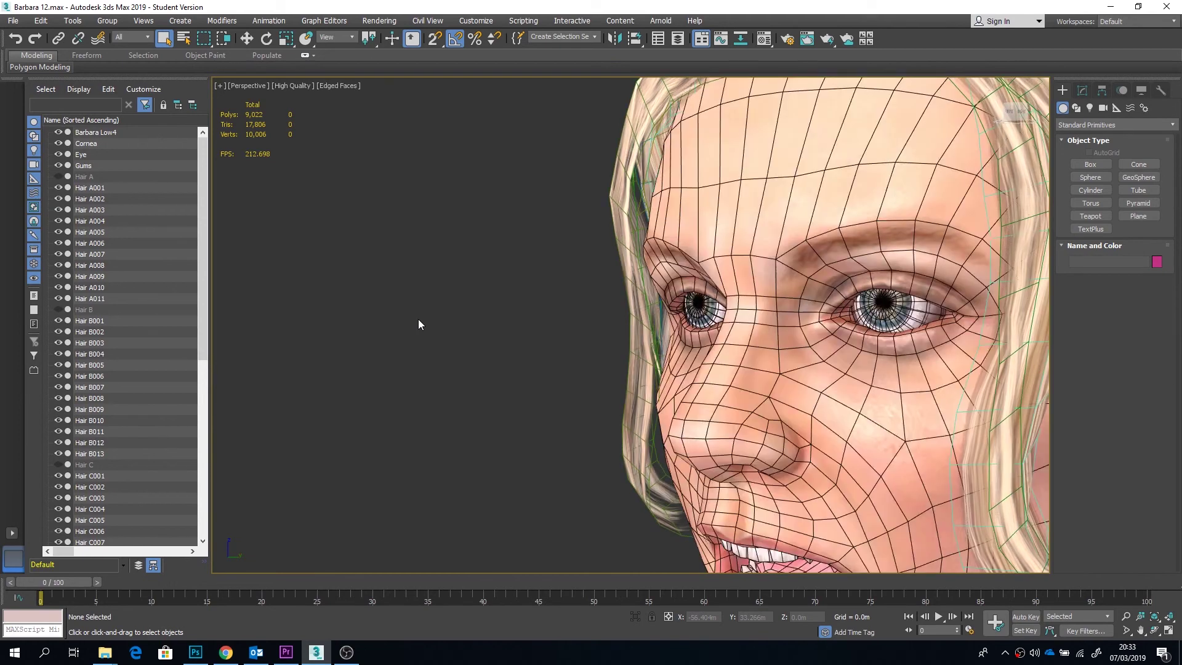
left_click(913, 297)
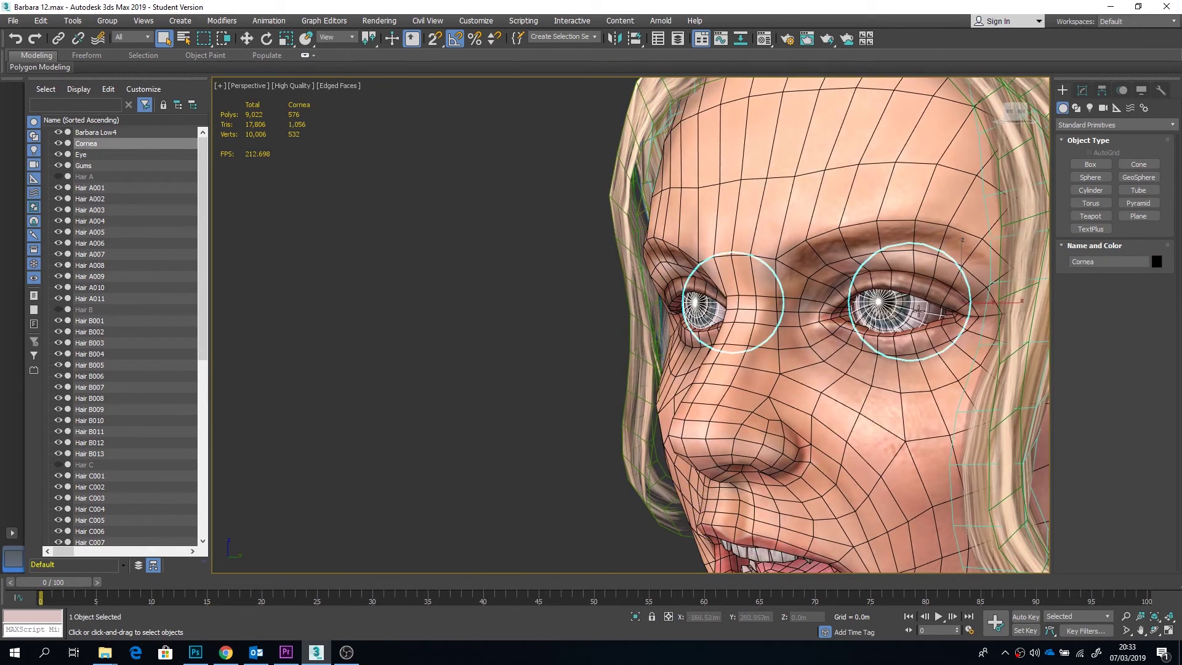
scroll(919, 311, "up", 5)
middle_click_drag(912, 313, 885, 316, "alt")
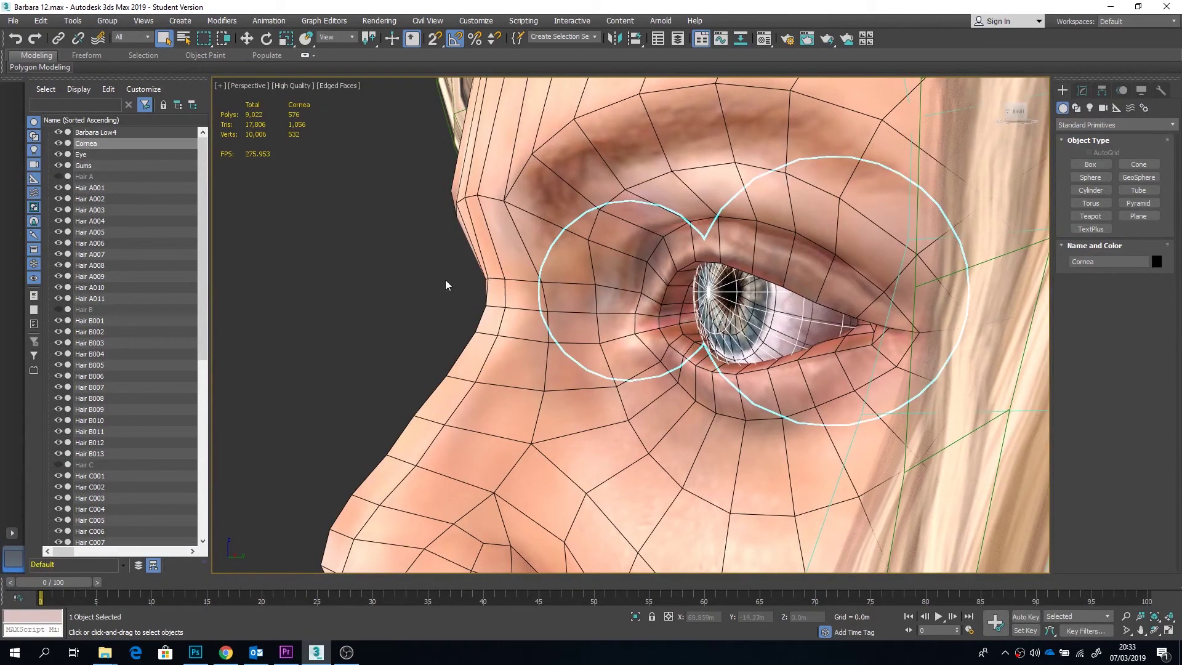
Compare the eye with the cornea deselected and reselected, and clear the selection to review the whole head.
left_click(420, 281)
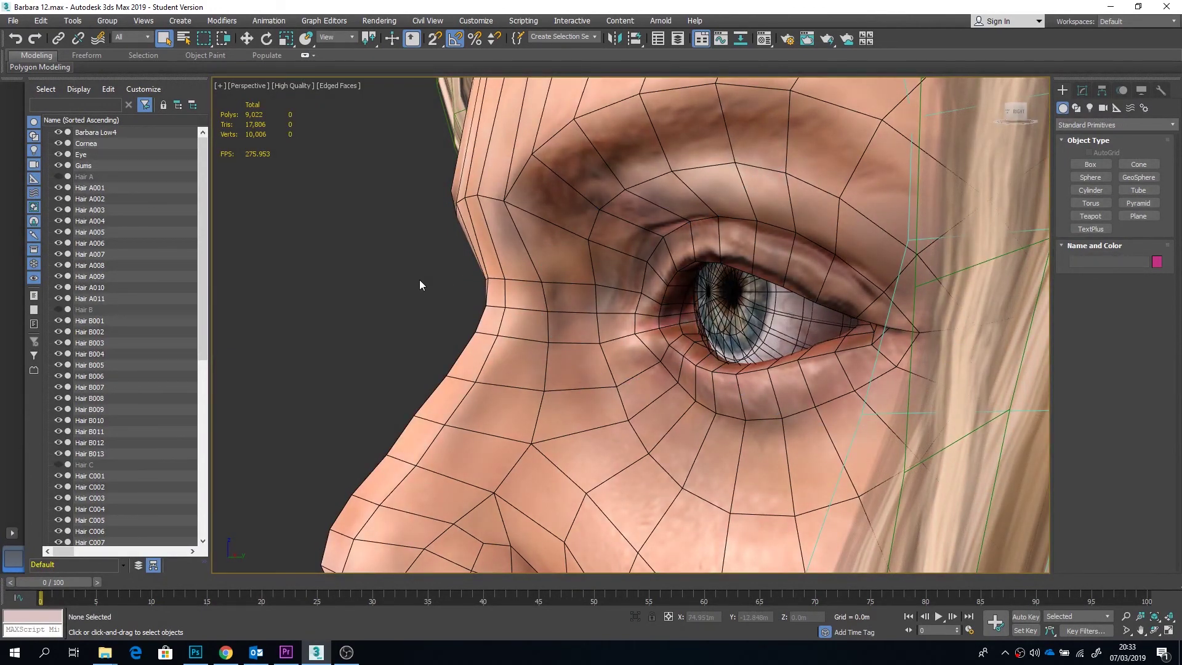
left_click(734, 304)
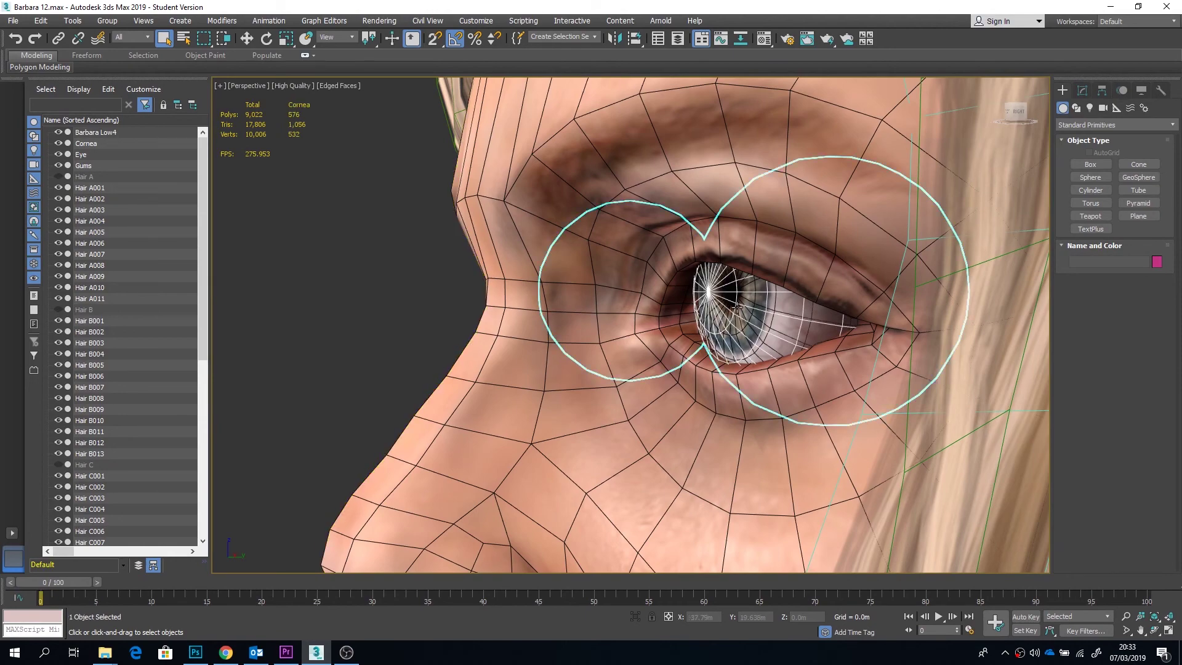
mouse_move(713, 310)
middle_mouse_down("alt")
mouse_move(888, 316)
mouse_move(721, 309)
middle_mouse_up("alt")
scroll(859, 314, "down", 8)
left_click(862, 281)
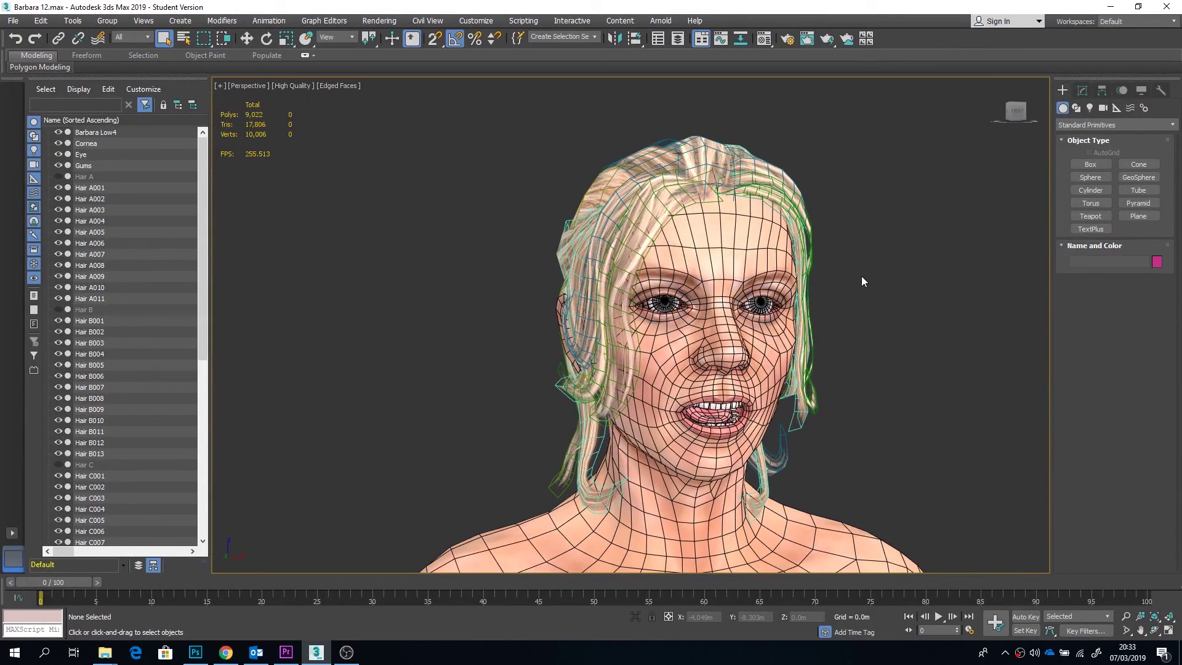
key("F4")
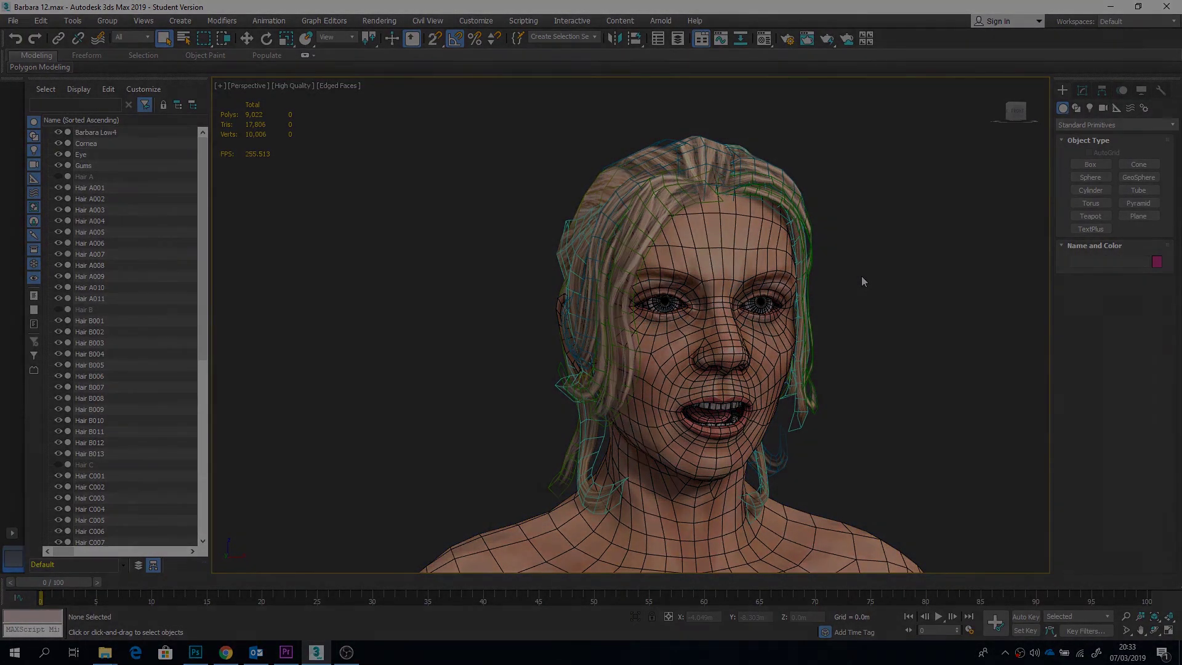